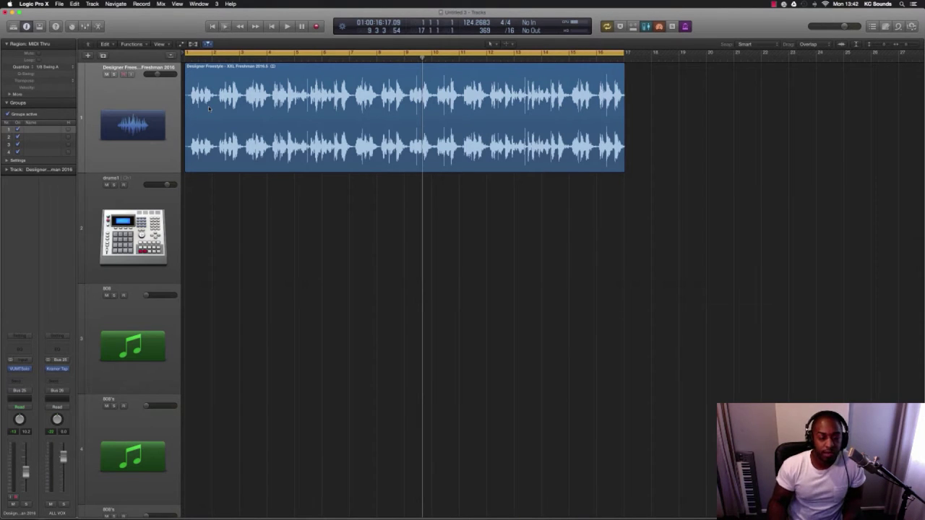
Play the vocal from the start and try splitting its region just before bar 9, undoing the cuts.
key(Return)
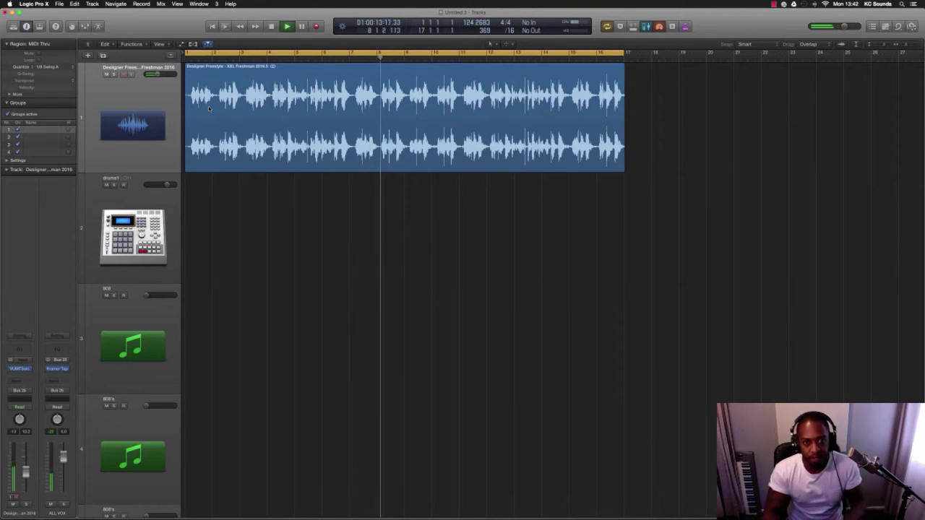
key(space)
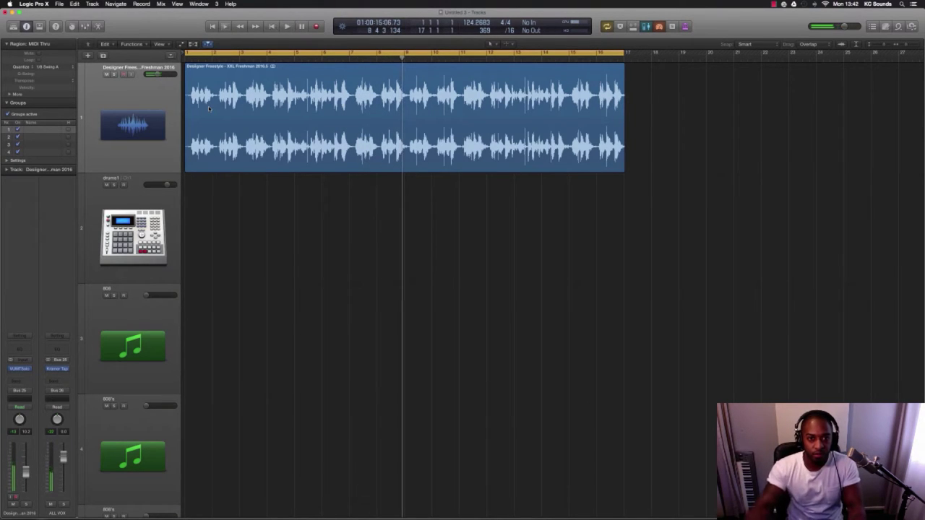
click(402, 78)
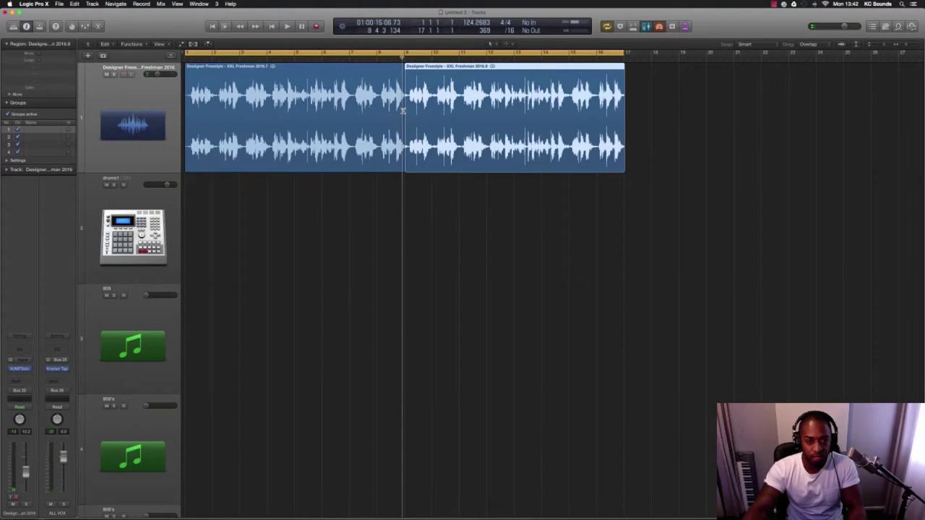
key(super+Right)
key(super+Right)
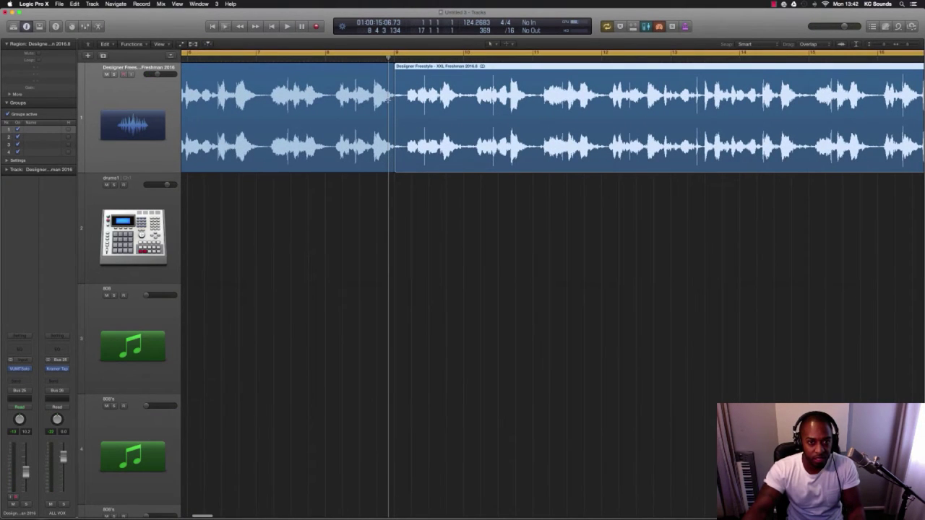
drag(394, 101, 388, 103)
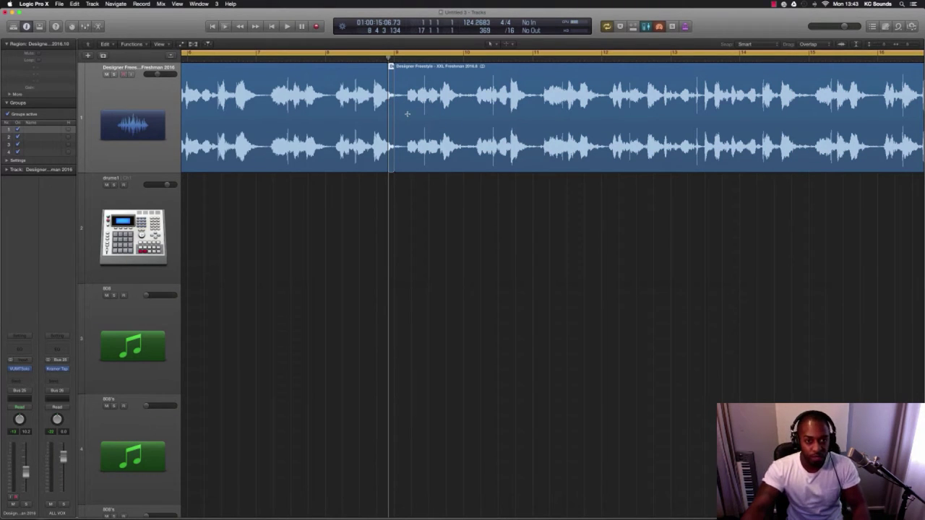
key(super+z)
key(super+z)
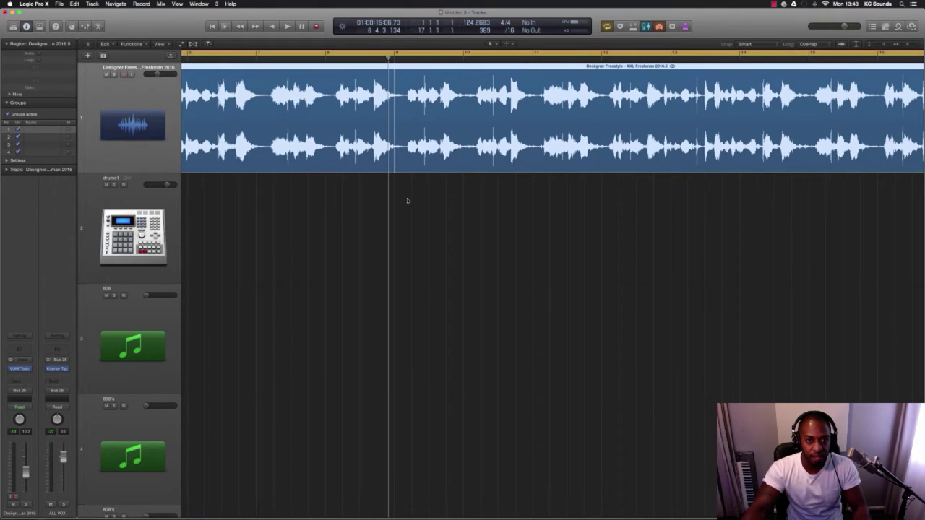
Split the vocal region at position 8 4 3 1.
click(385, 58)
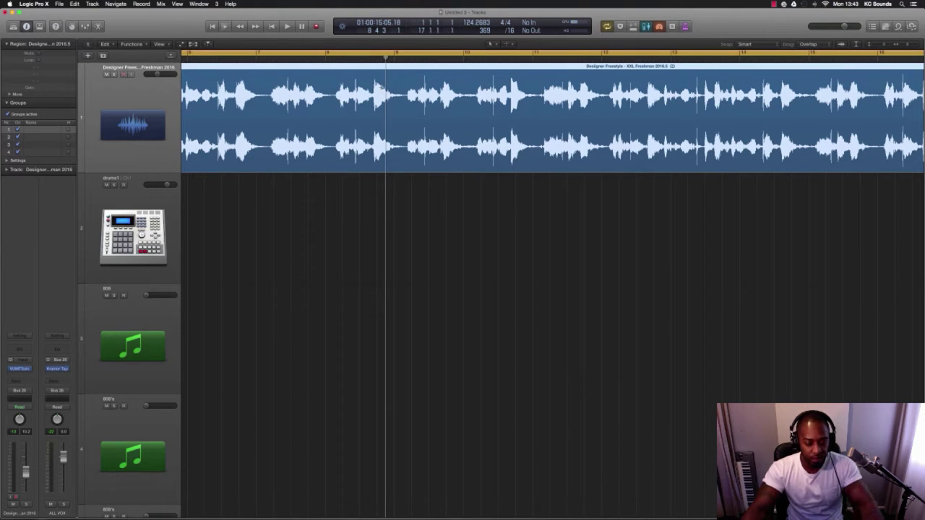
key(super+t)
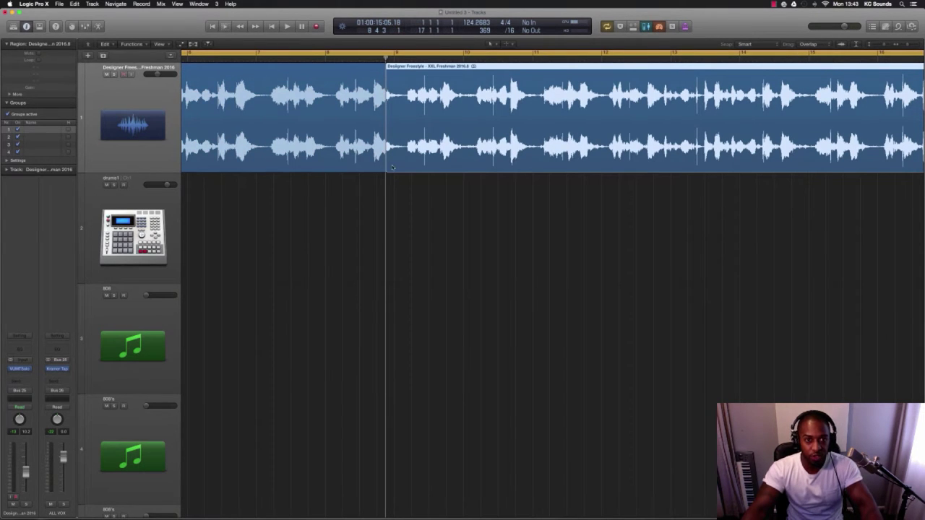
key(super+z)
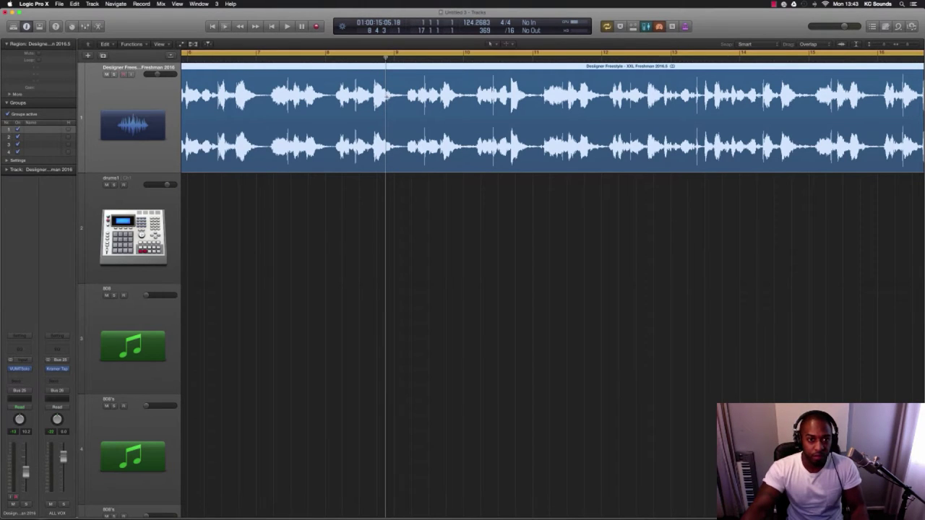
click(387, 95)
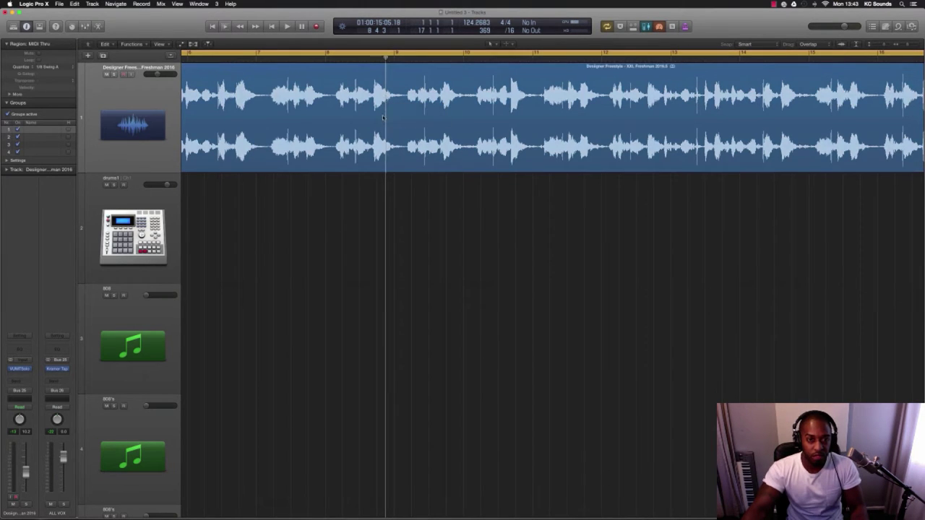
key(super+t)
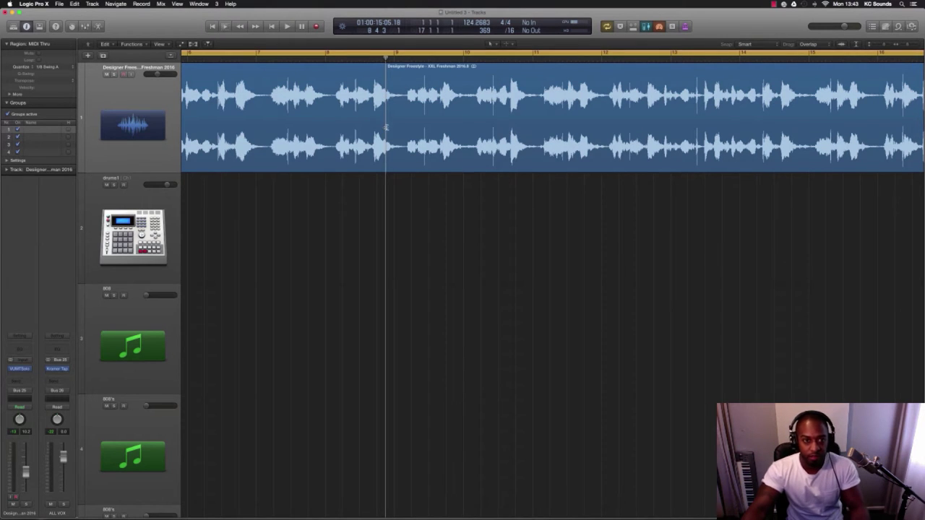
Delete the vocal region after the cut and shorten the cycle range to end at bar 9.
key(super+Left)
click(448, 155)
key(Delete)
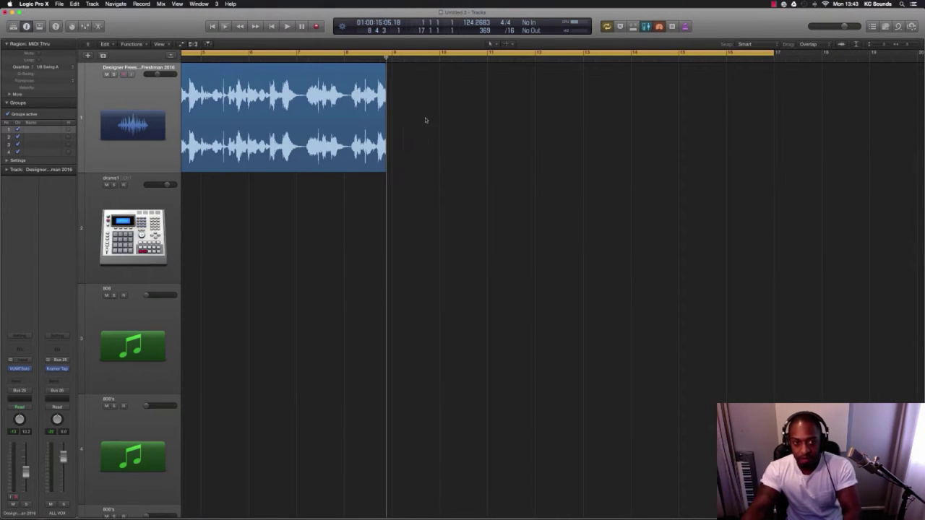
drag(774, 53, 392, 153)
Adjust the project tempo globally, using the remaining vocal region's length and the locators.
click(321, 137)
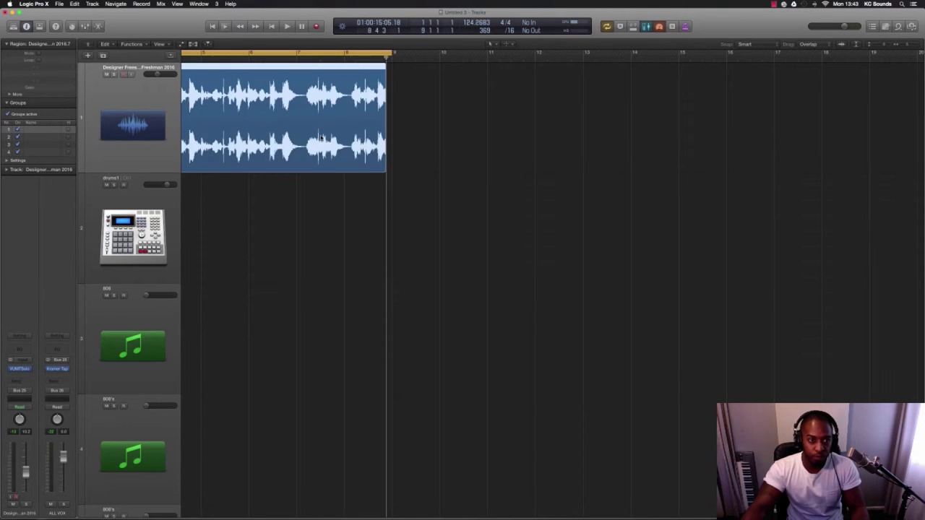
click(112, 45)
mouse_move(140, 224)
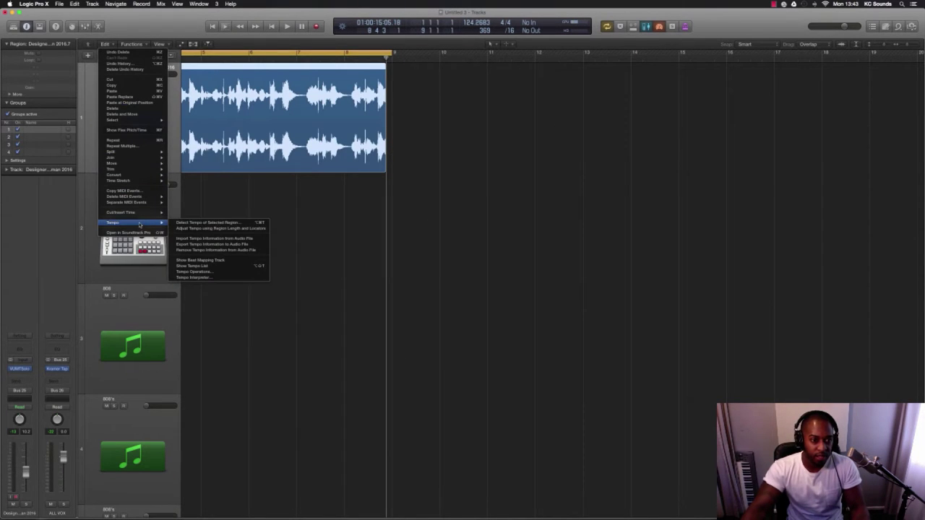
click(208, 229)
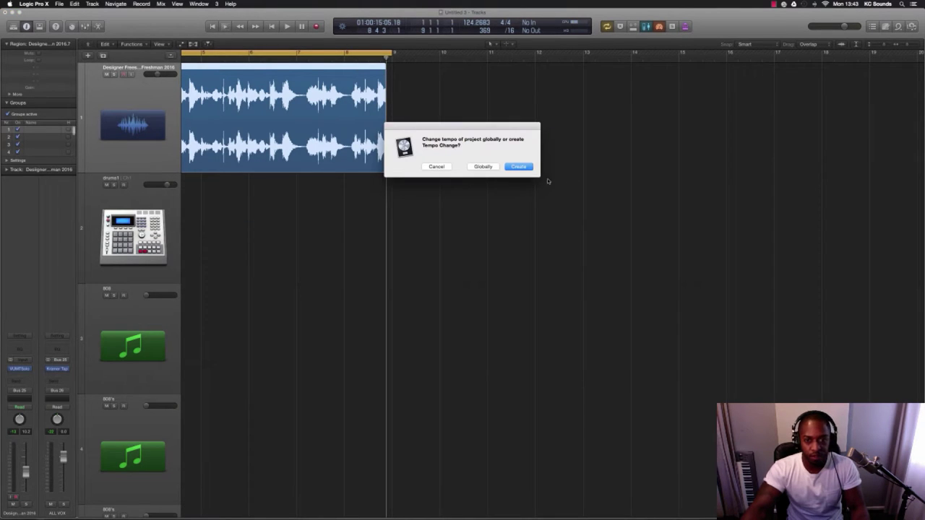
click(476, 167)
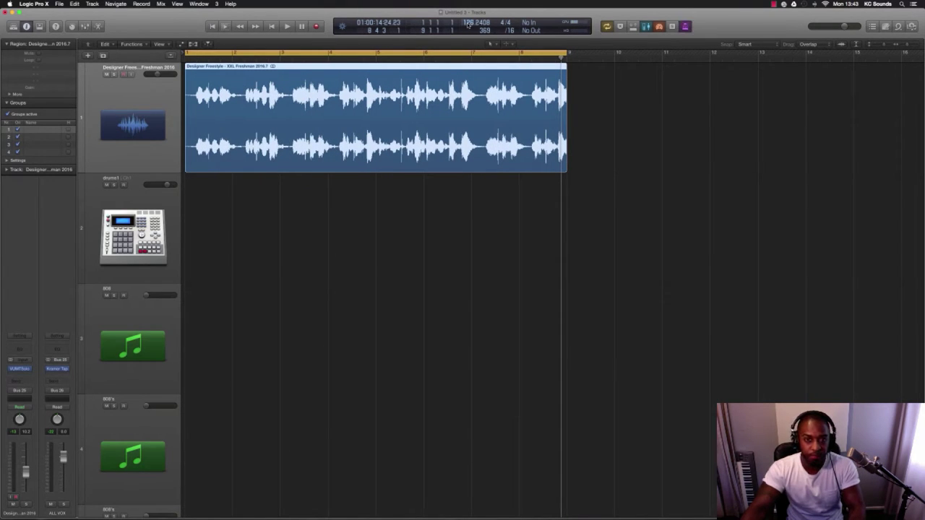
Audition the vocal at the adjusted tempo and undo the tempo change.
key(space)
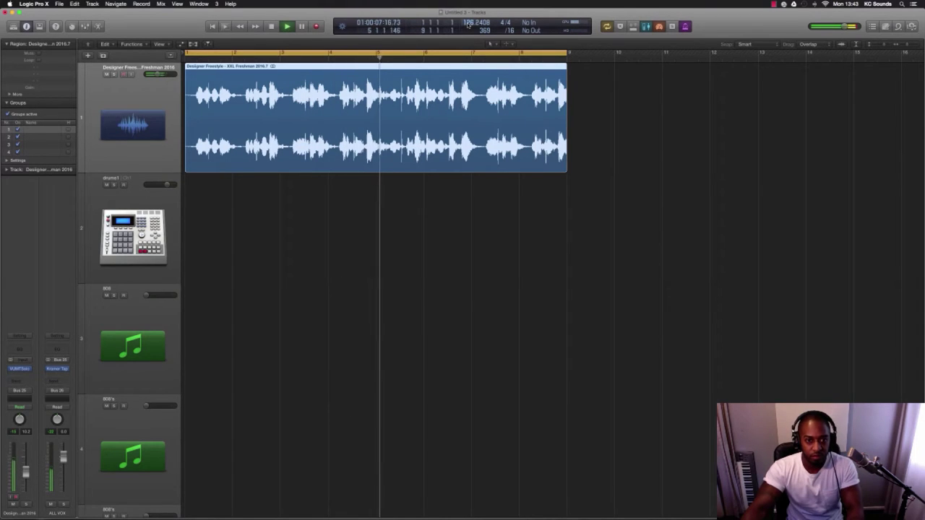
key(space)
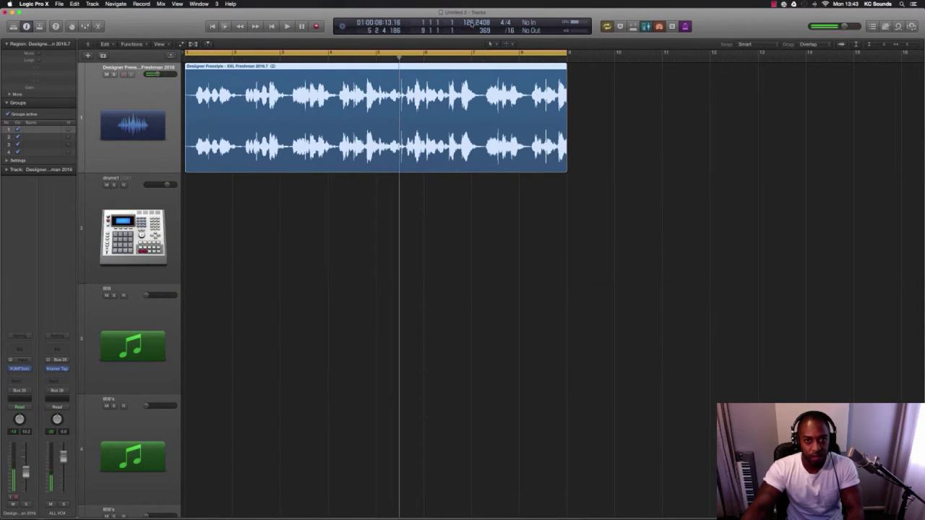
key(super+z)
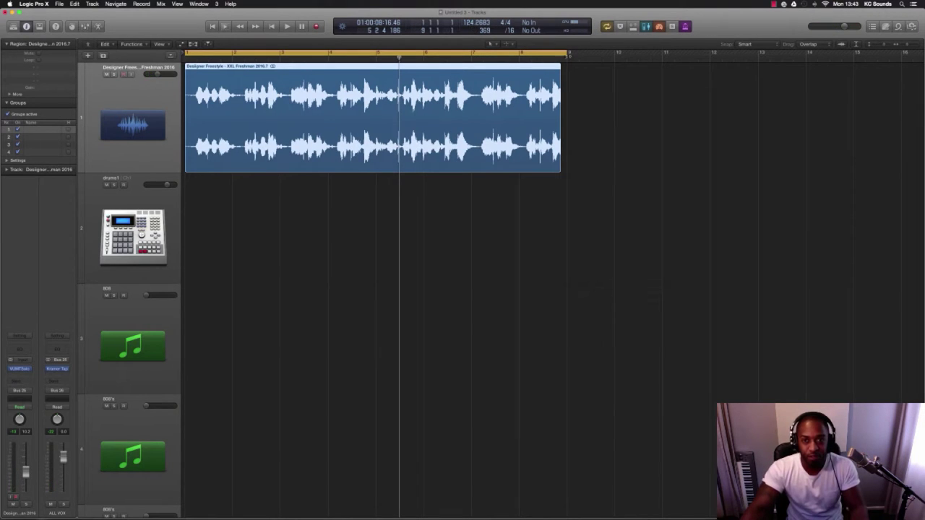
Play the vocal region from the start and stop in bar 6.
key(super+Up)
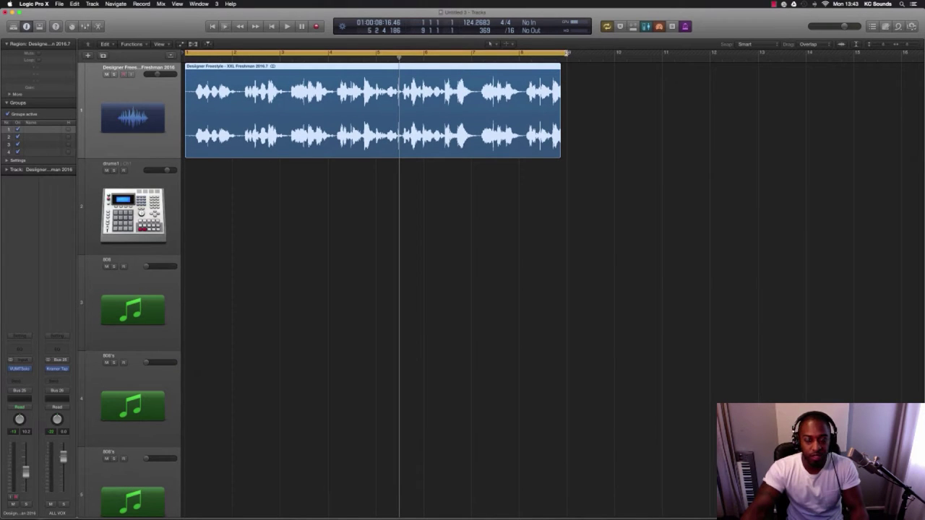
key(space)
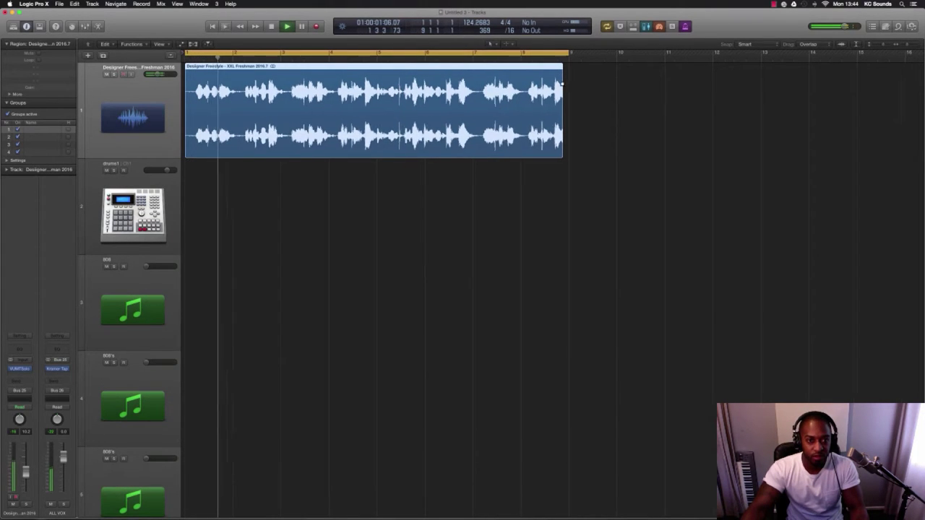
key(super+Right)
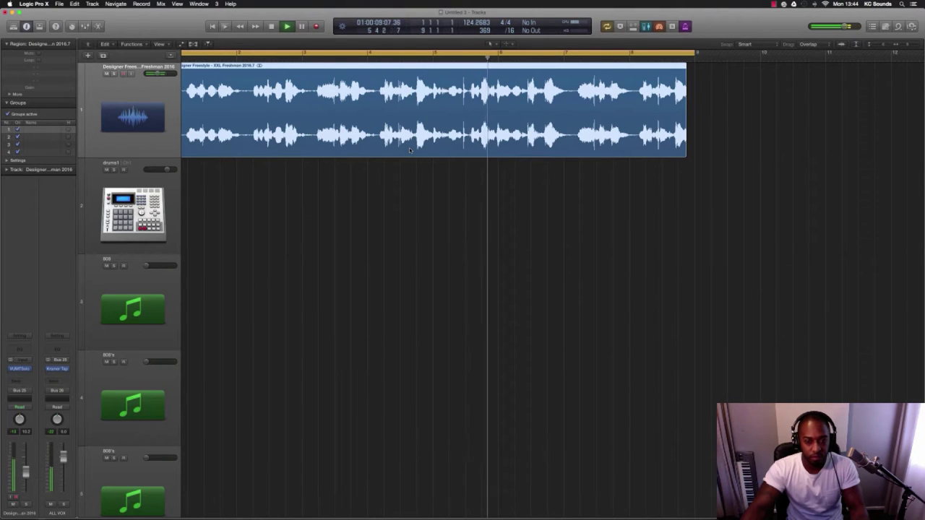
key(space)
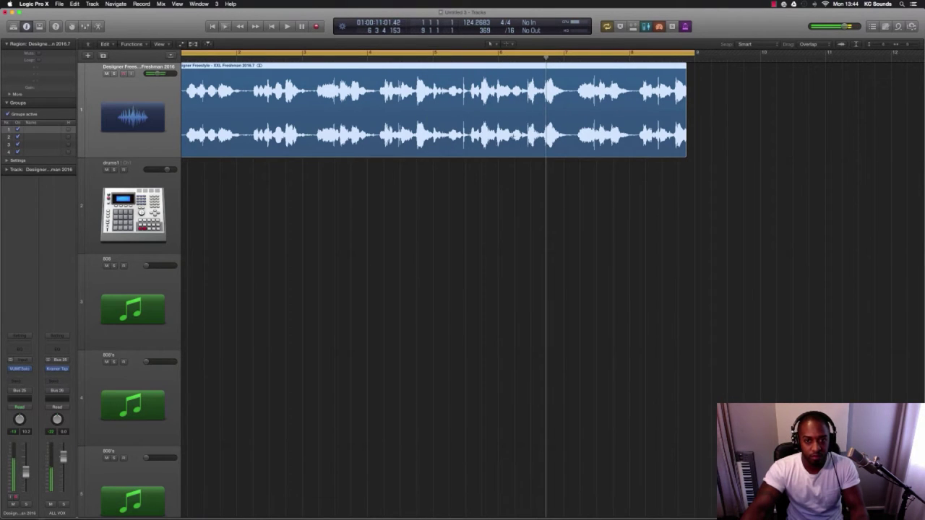
Split the vocal region in bar 6 where the waveform crosses the zero line, just after position 6.2.2.73.
scroll(525, 128, up, 10)
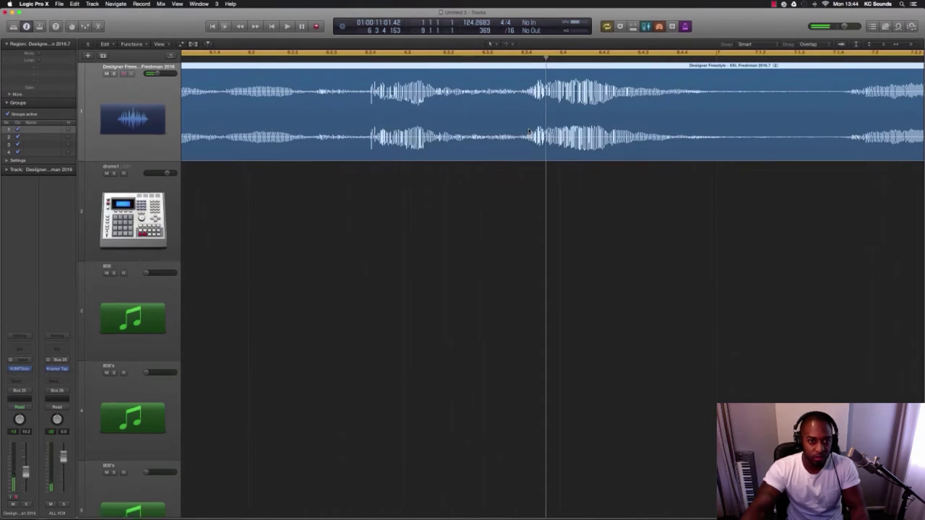
scroll(528, 131, up, 10)
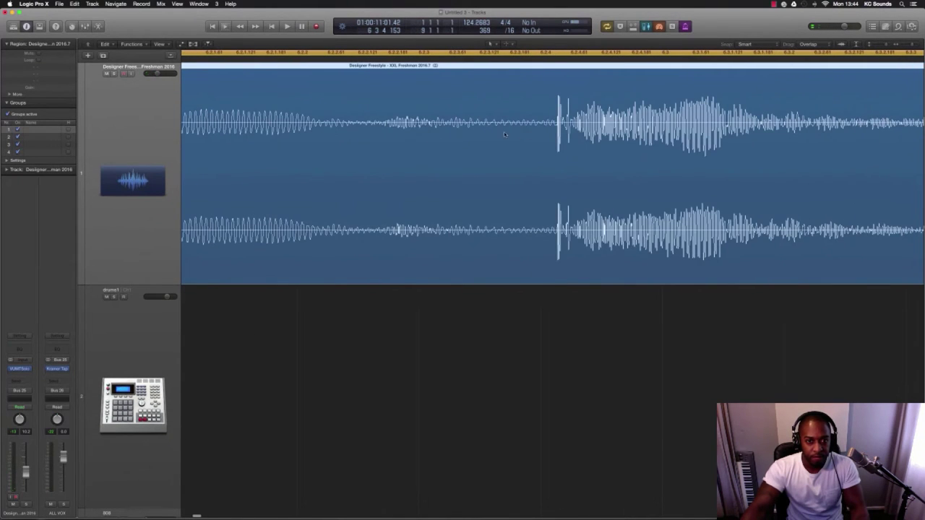
scroll(367, 75, up, 5)
scroll(412, 143, up, 5)
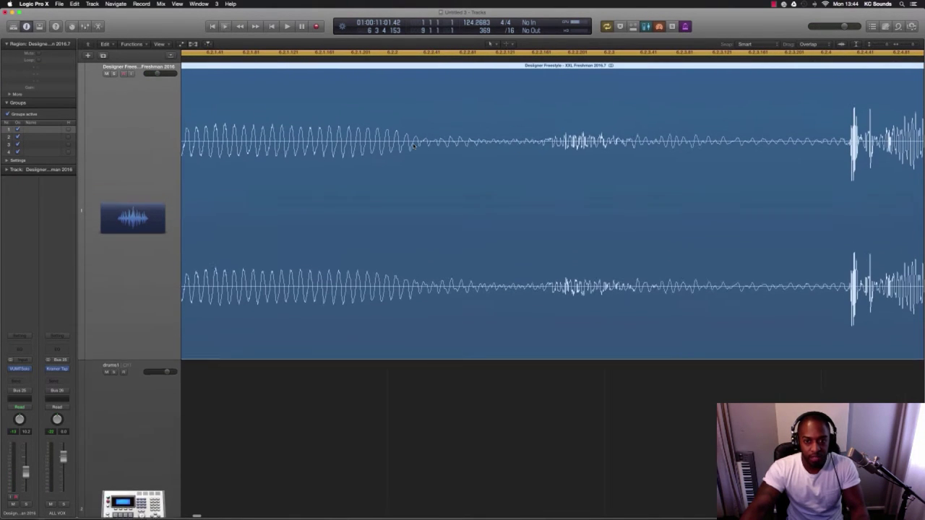
scroll(412, 143, up, 6)
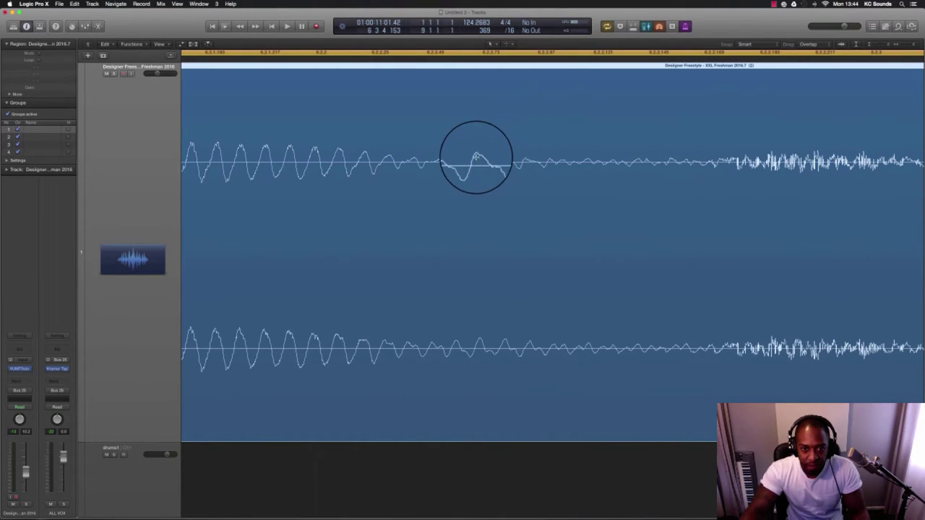
click(476, 160)
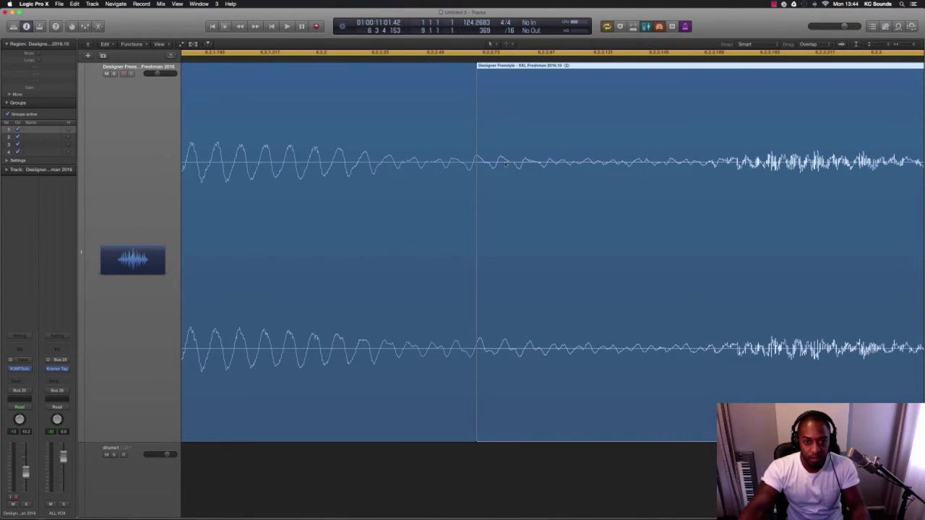
key(super+z)
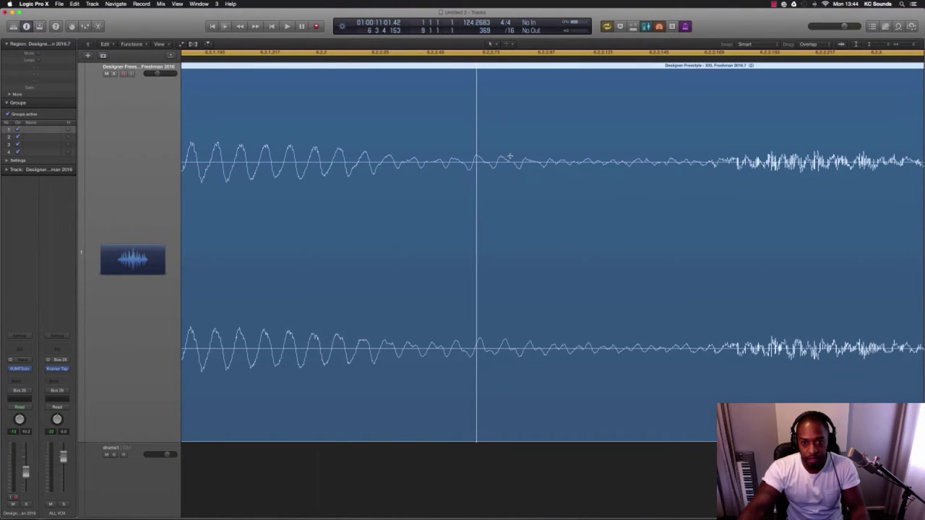
click(511, 159)
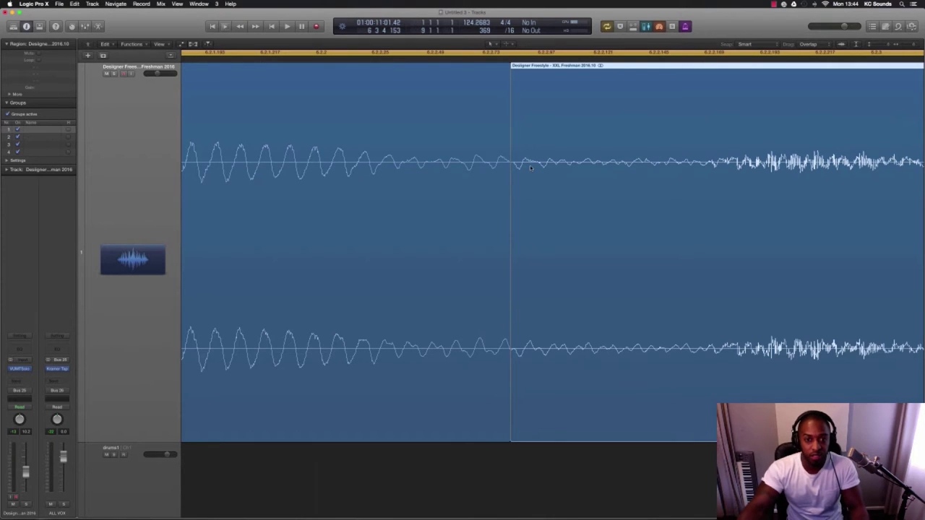
Examine the vocal region that follows the bar 6 cut, from the cut to its end before bar 9.
key(super+Left)
key(super+Left)
key(super+Left)
key(super+Left)
key(super+Left)
key(super+Left)
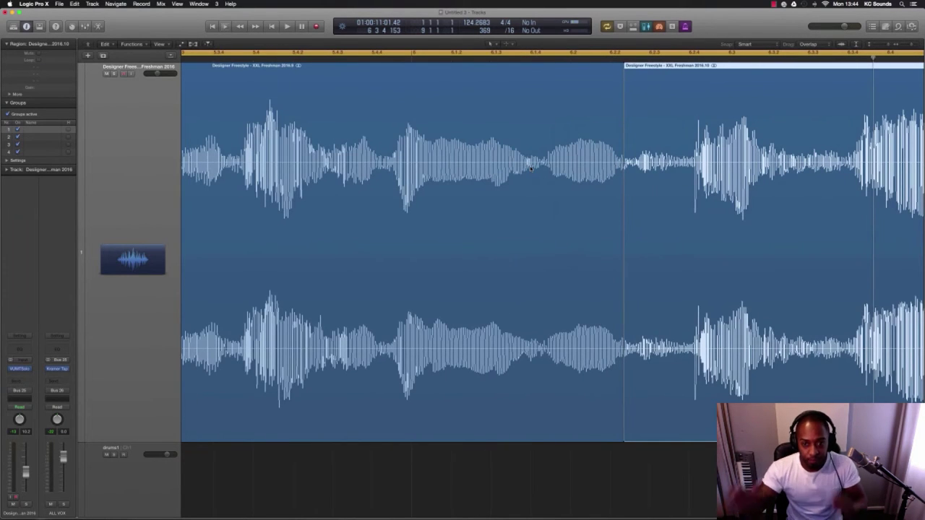
key(super+Left)
key(super+Left)
key(super+Left)
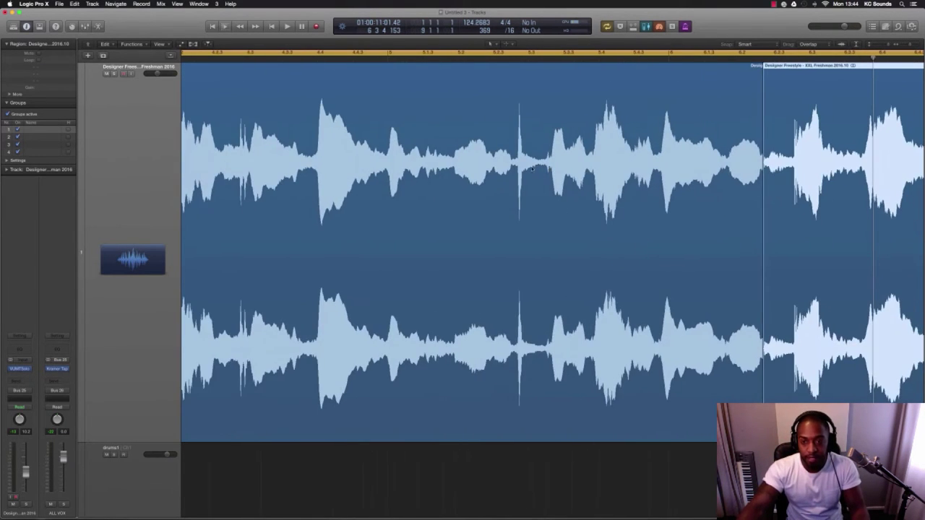
scroll(533, 171, right, 5)
scroll(537, 175, right, 5)
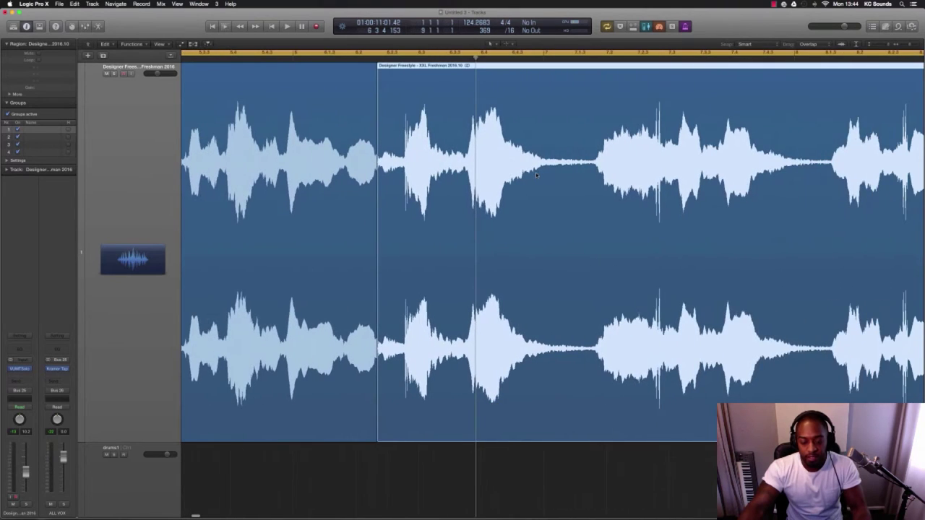
key(super+Left)
key(super+Left)
key(super+Left)
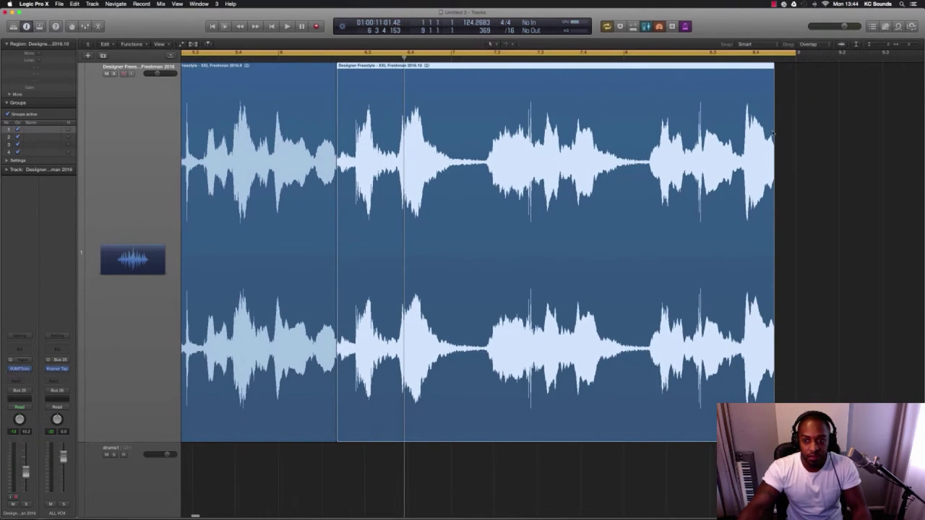
click(612, 77)
click(550, 70)
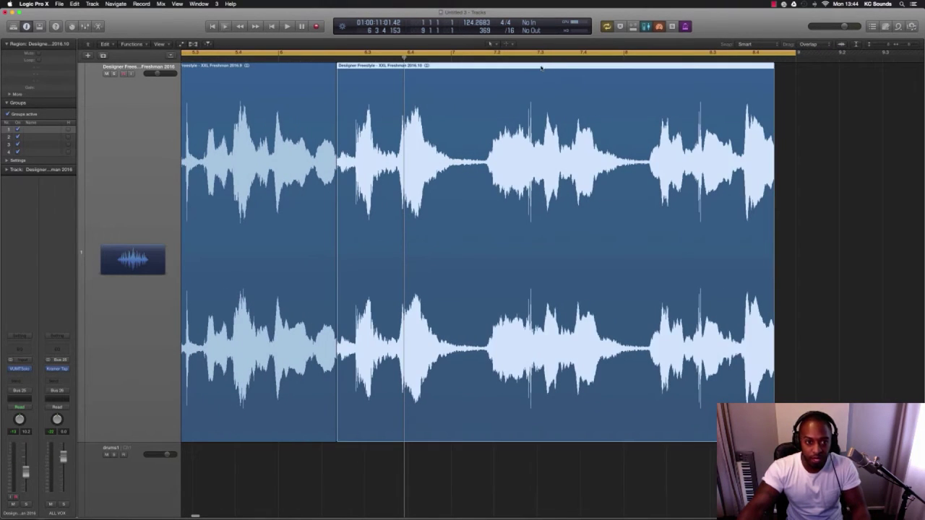
Nudge the vocal region after the bar 6 cut slightly later, to position 6 2 2 125, and play across the cut.
drag(541, 68, 543, 68)
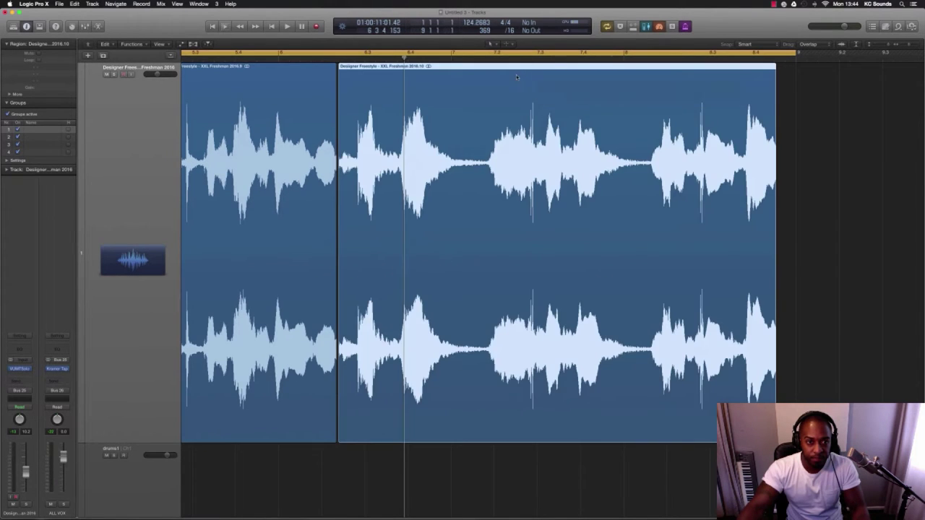
key(super+Left)
key(super+Left)
click(284, 58)
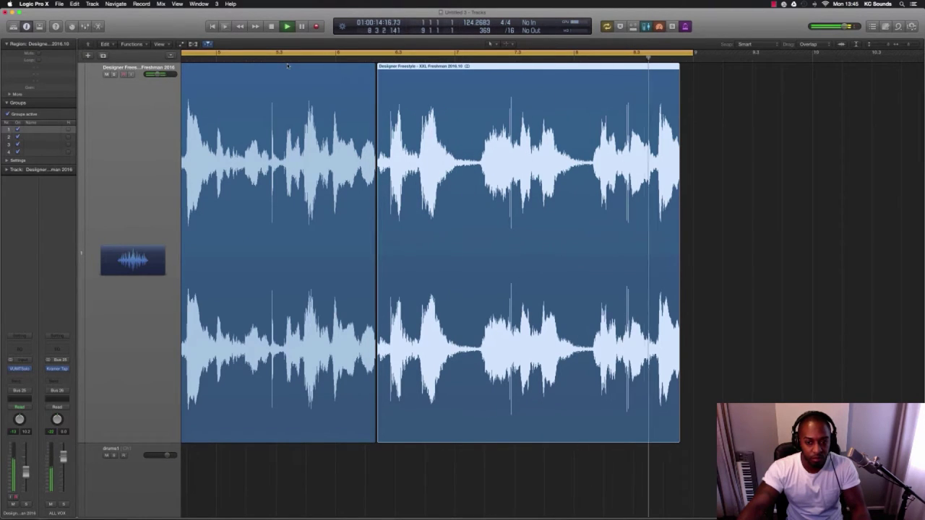
key(space)
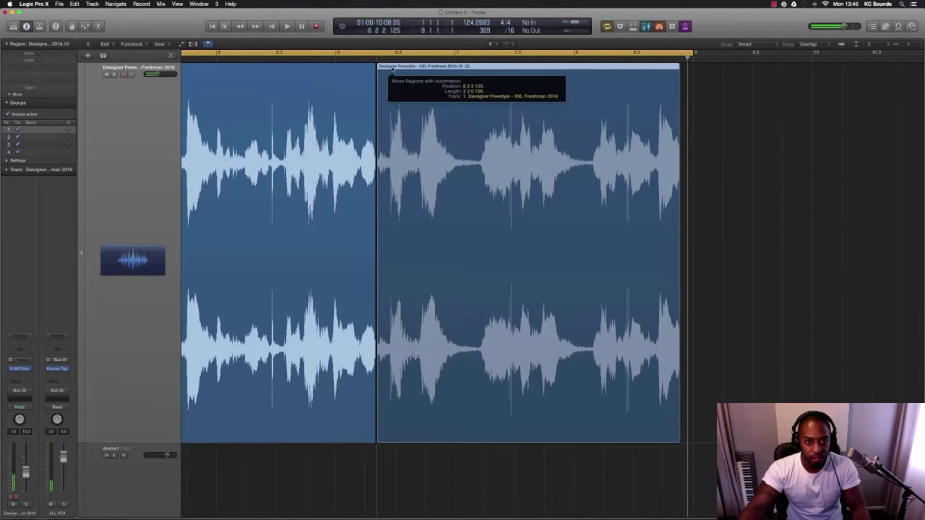
Audition the vocal from the start, split it shortly after bar 8, and nudge the final piece slightly later.
key(Return)
key(space)
scroll(397, 91, down, 5)
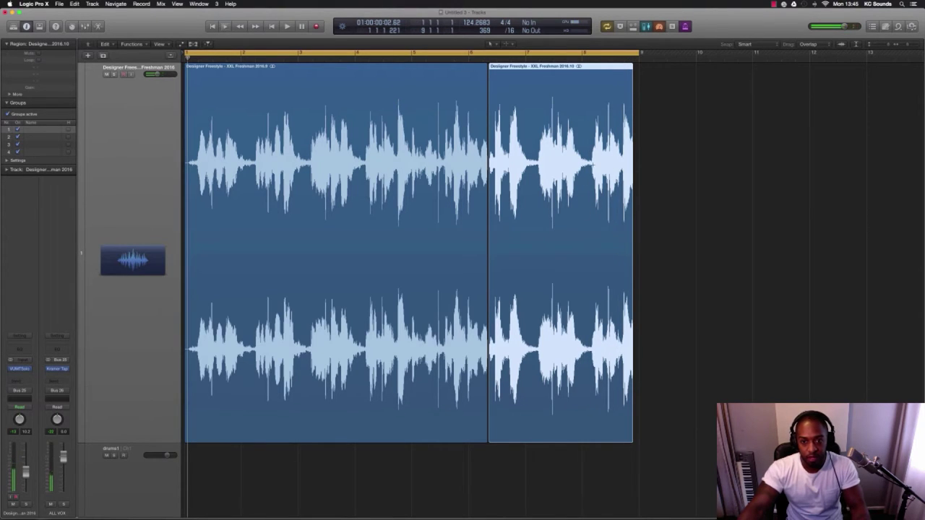
click(591, 163)
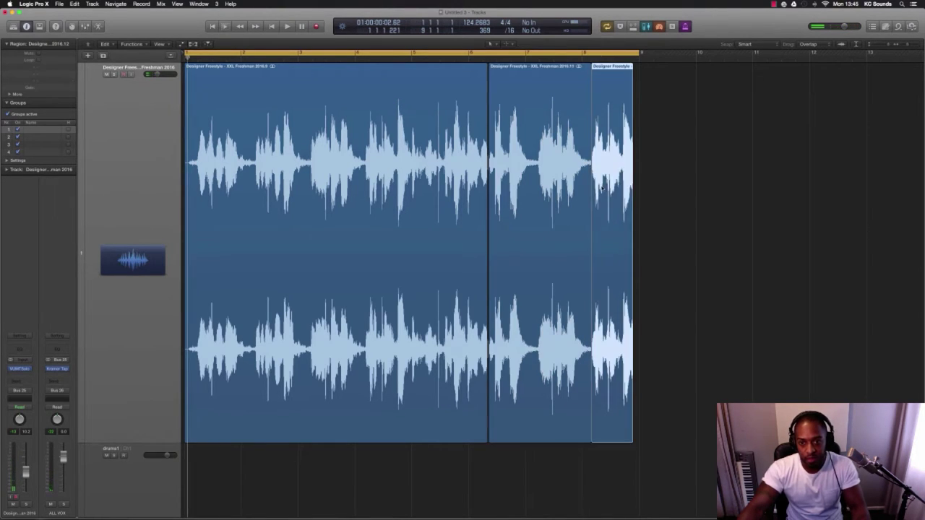
drag(603, 66, 606, 67)
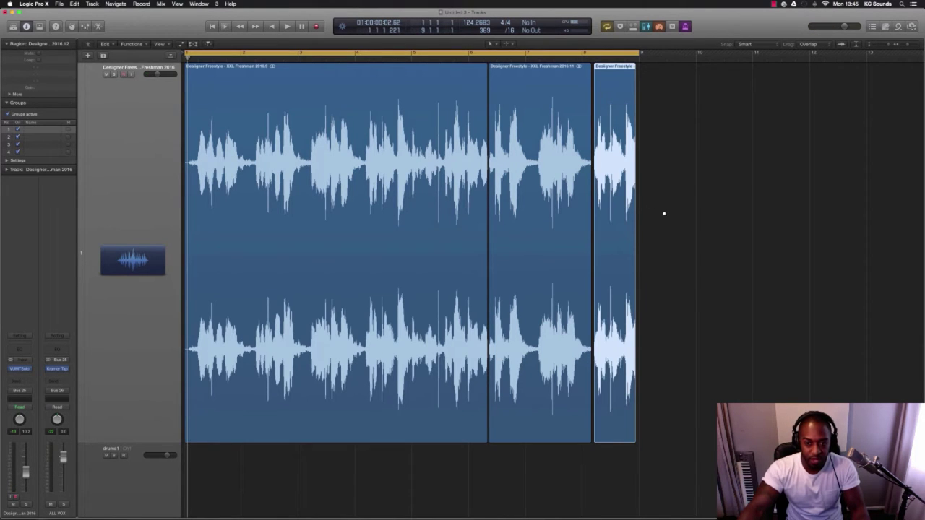
Select the piano track (track 10) and raise its volume.
key(super+Up)
key(super+Up)
key(super+Up)
key(super+Up)
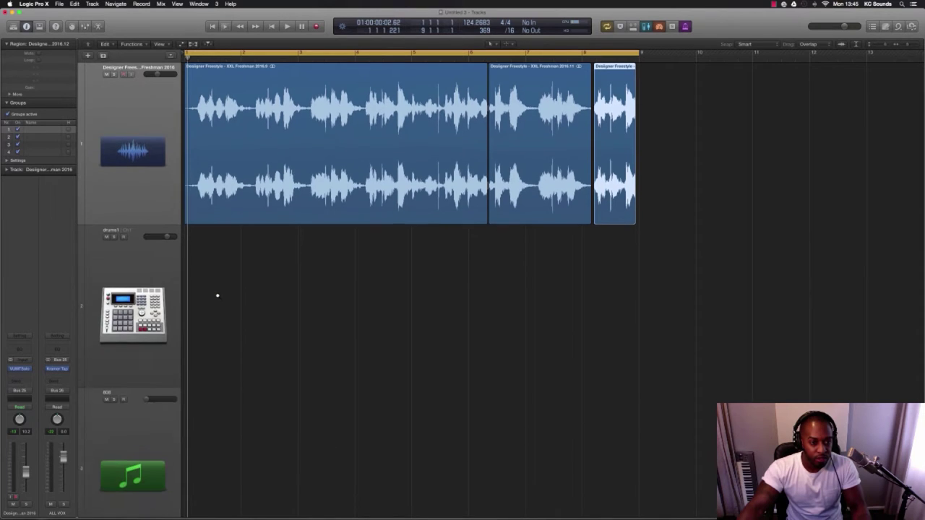
key(super+Up)
key(super+Up)
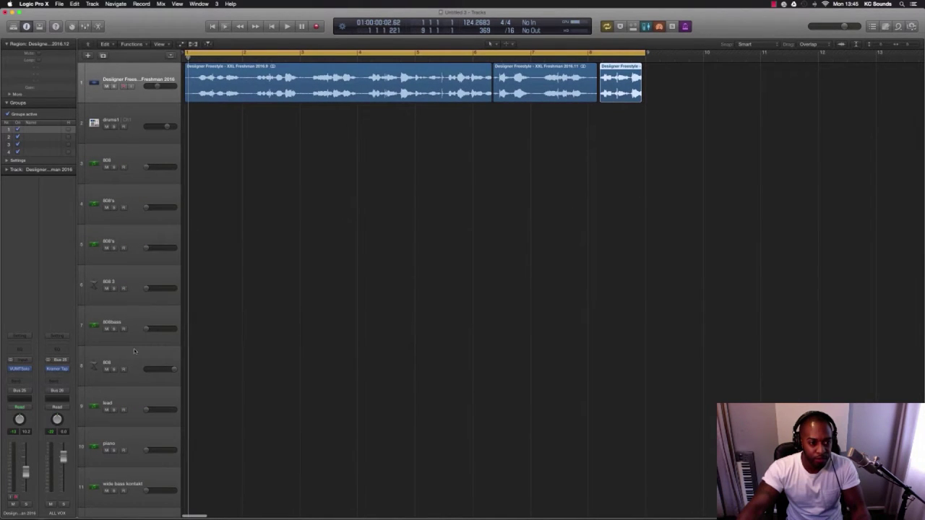
key(super+Up)
click(113, 382)
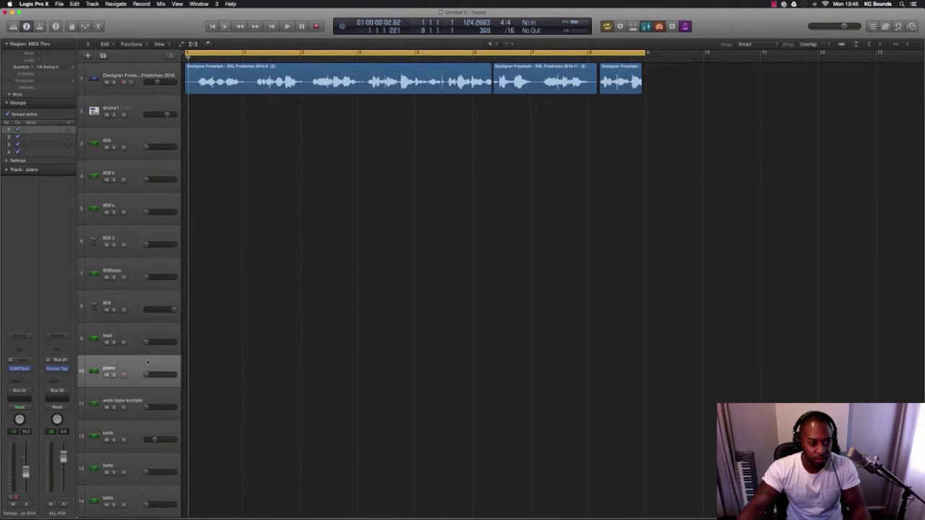
drag(147, 374, 157, 374)
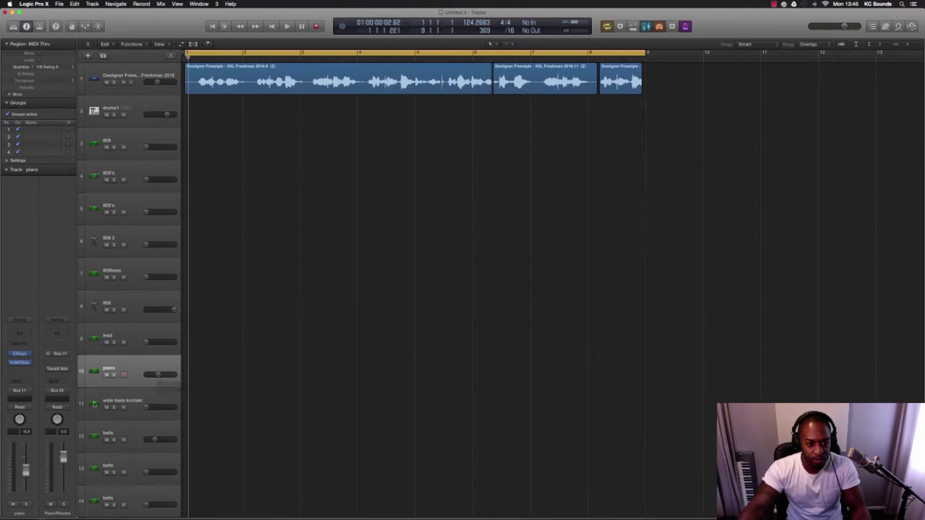
Rehearse chords on the piano track while playing the cut vocal.
key(super+Up)
key(super+Up)
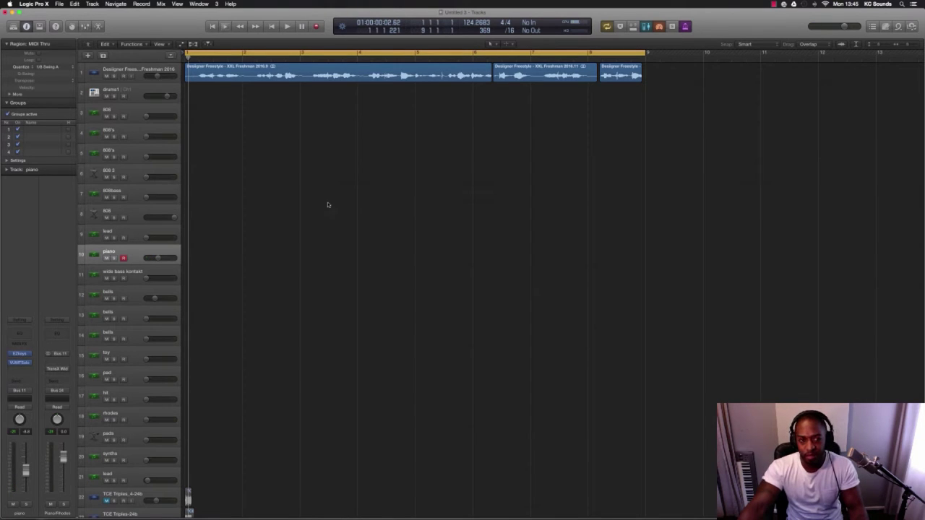
click(141, 68)
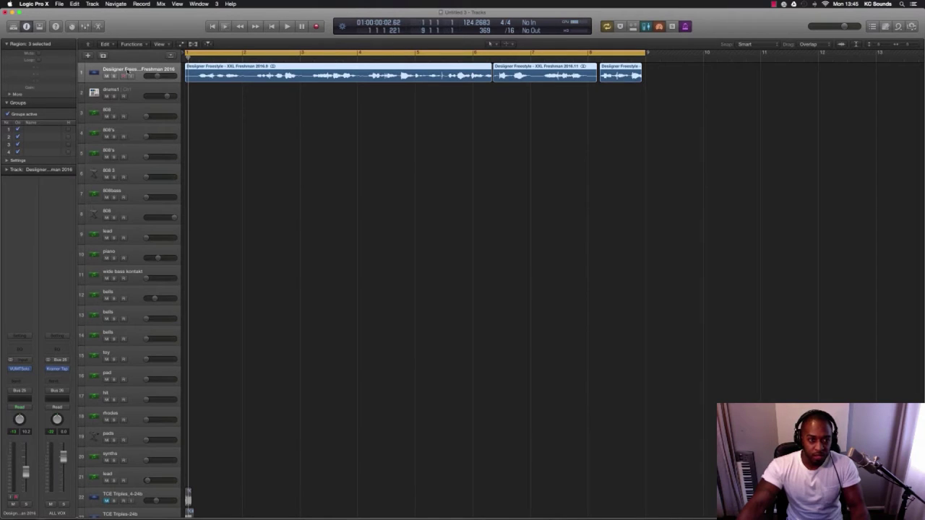
key(super+Down)
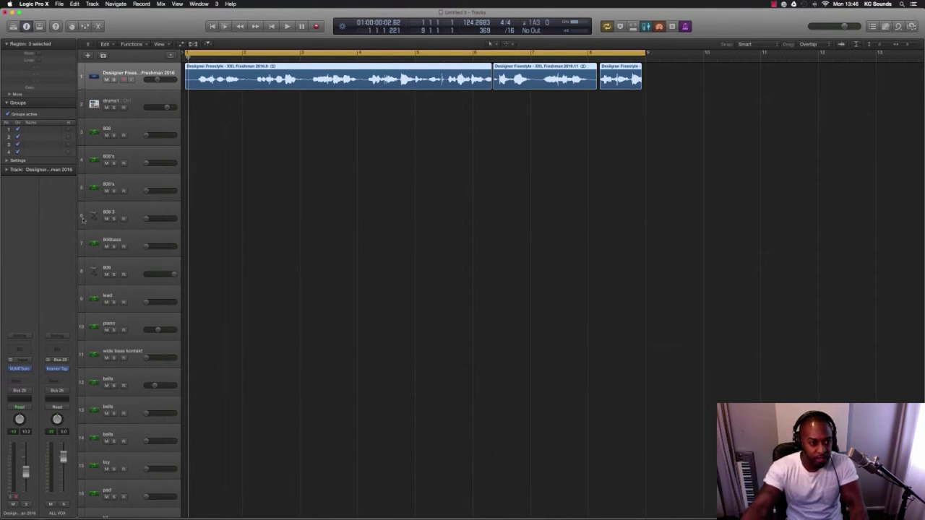
click(140, 321)
scroll(138, 282, down, 1)
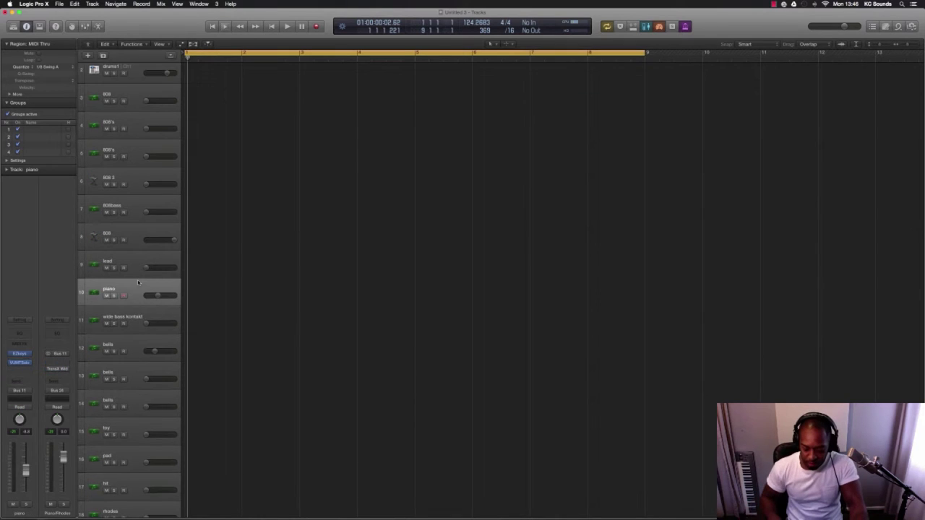
key(space)
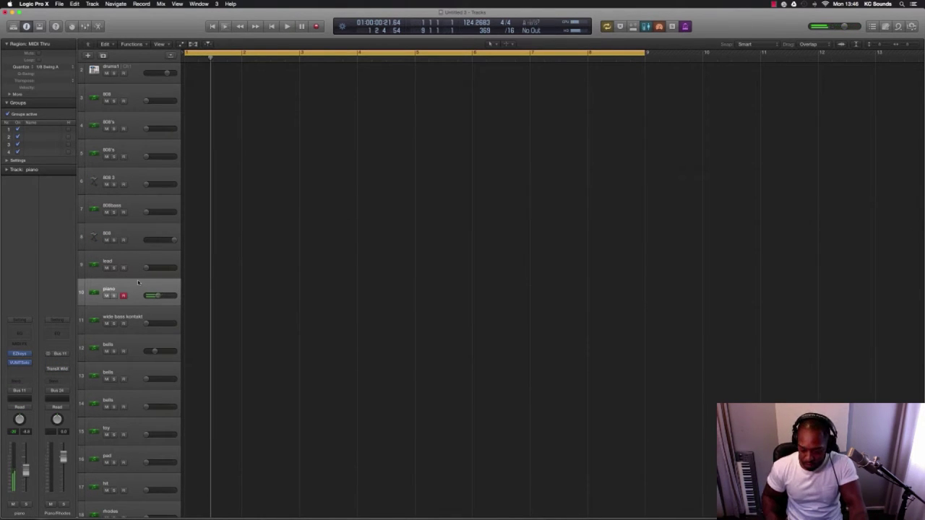
key(space)
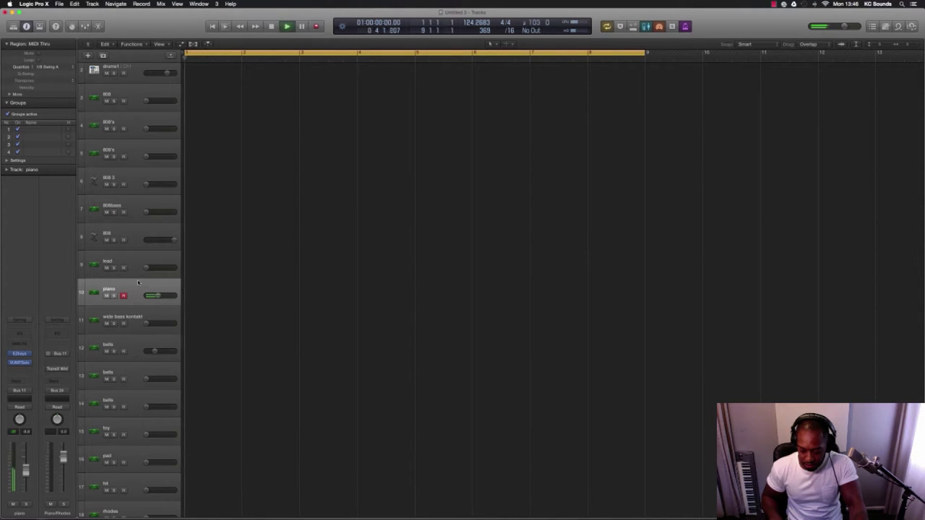
key(space)
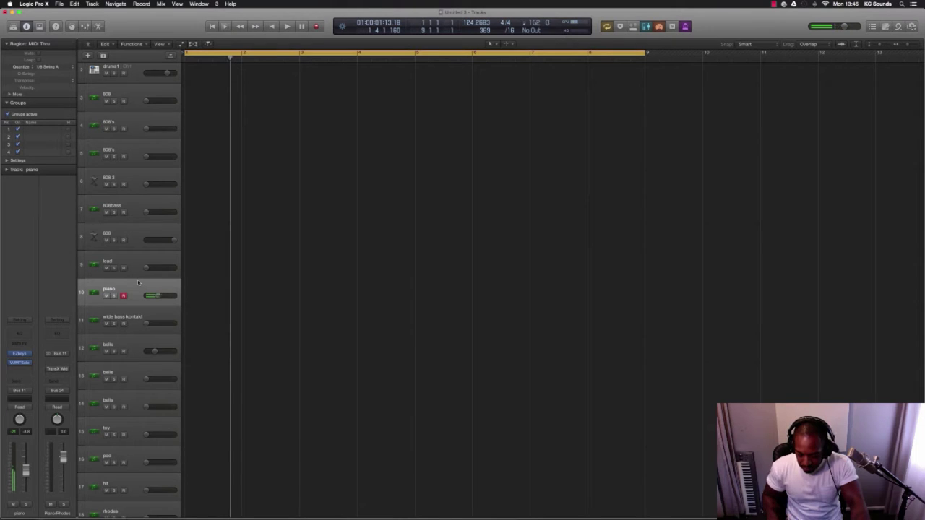
key(space)
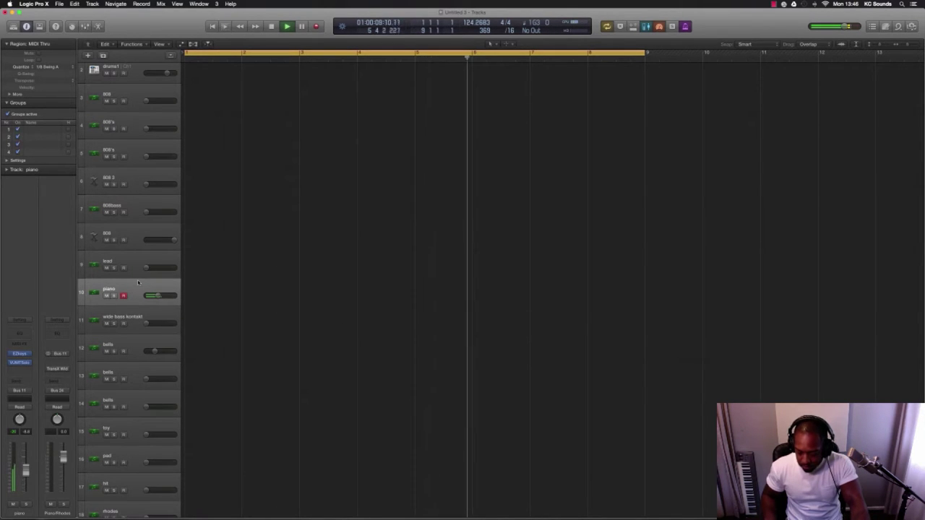
key(space)
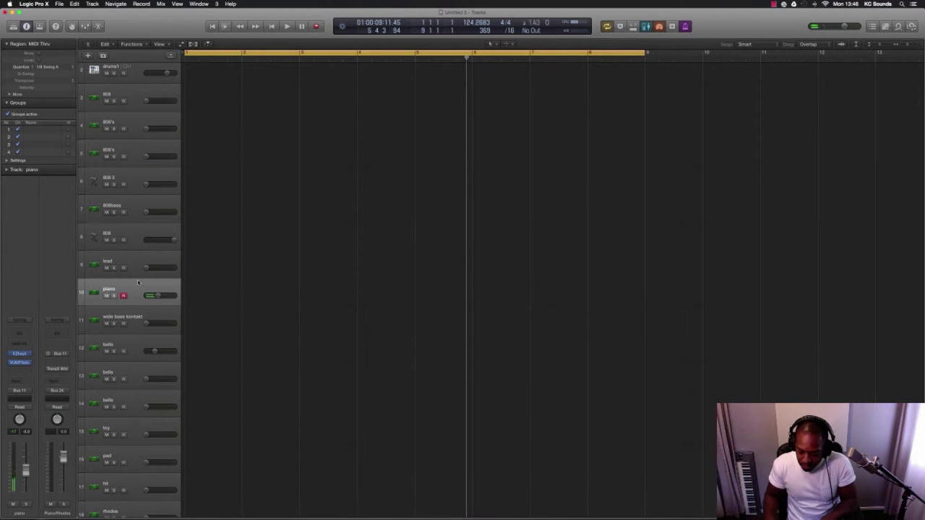
Perform an eight-bar chord part on the piano track from bar 1, capture it as a MIDI region and check its start.
key(Return)
key(space)
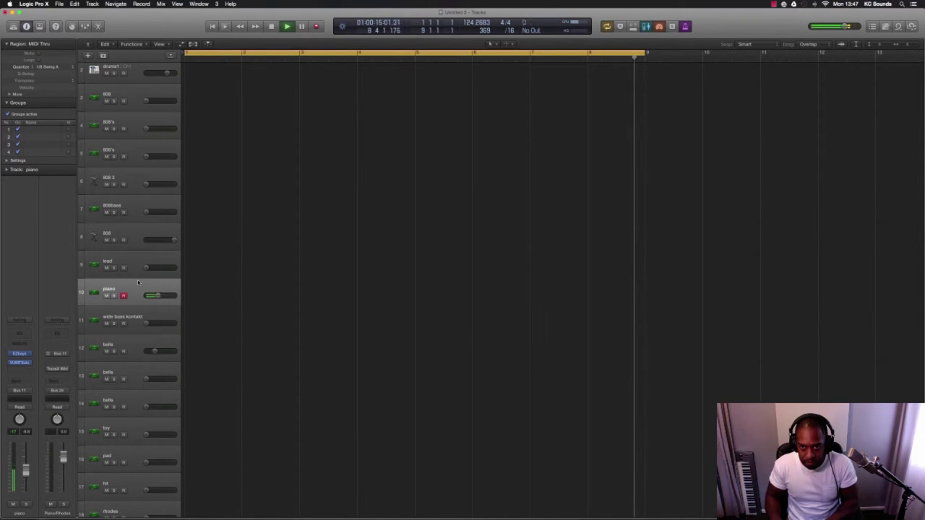
key(space)
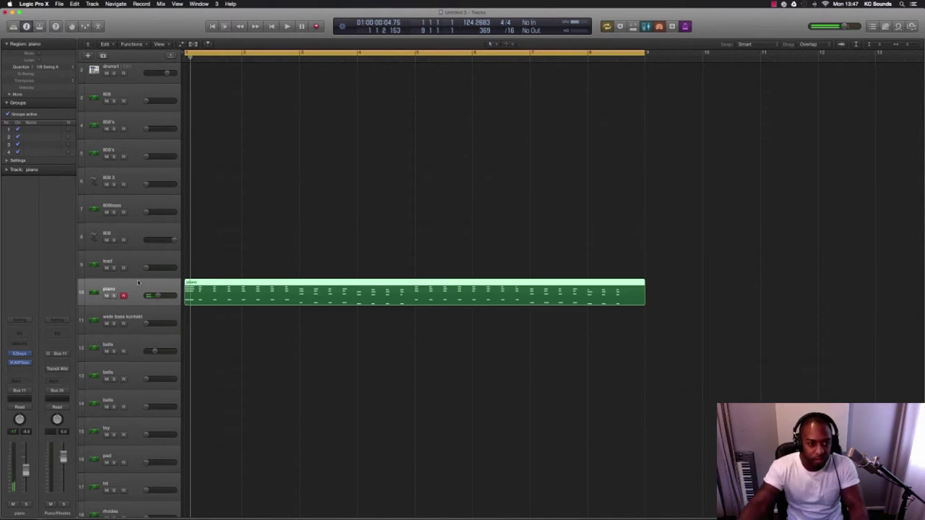
key(space)
key(space)
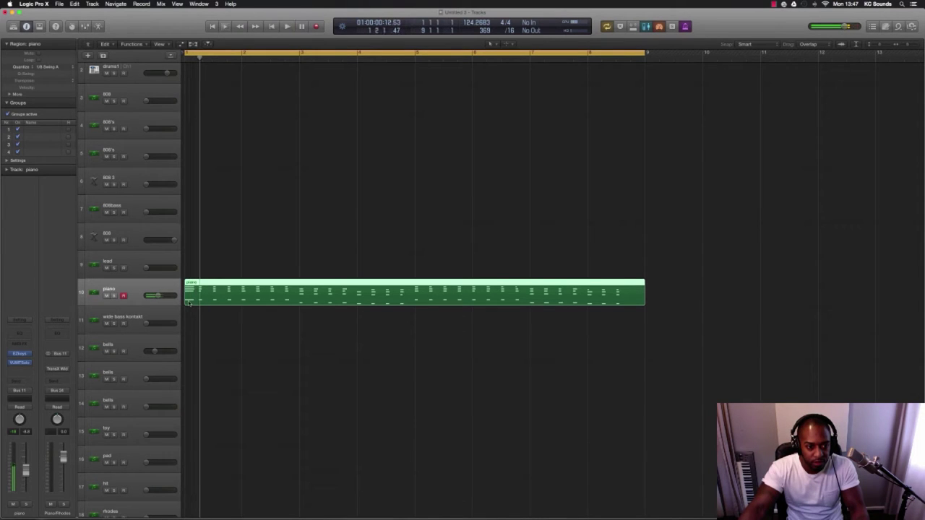
Shorten the four notes of the first piano chord in the Piano Roll to match the other short chords.
key(p)
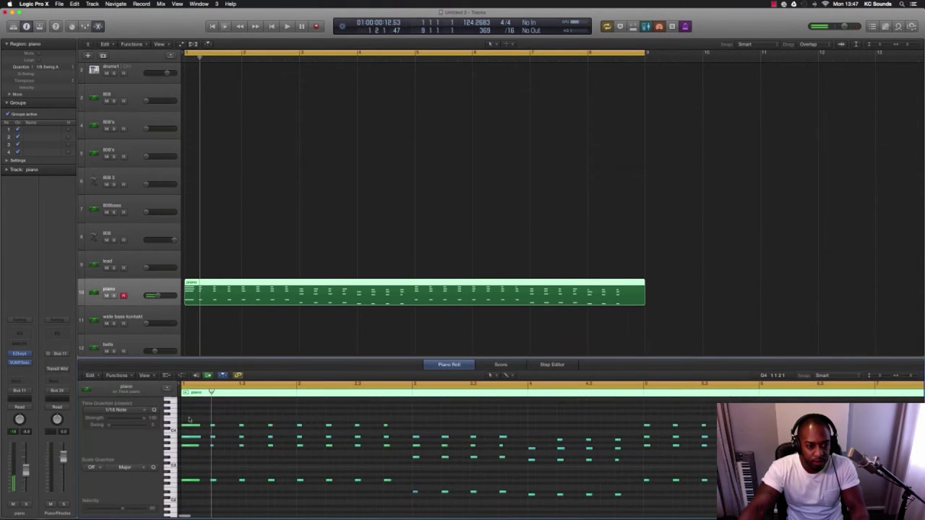
drag(203, 425, 187, 484)
click(213, 480)
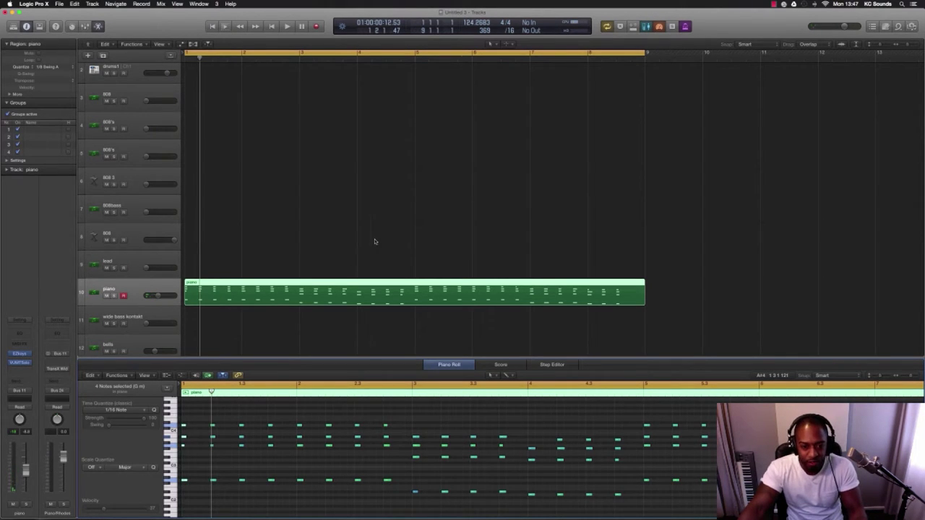
Copy the last four-note piano chord onto beat 4 of bar 8.
scroll(374, 242, down, 2)
scroll(374, 242, up, 4)
scroll(680, 448, right, 10)
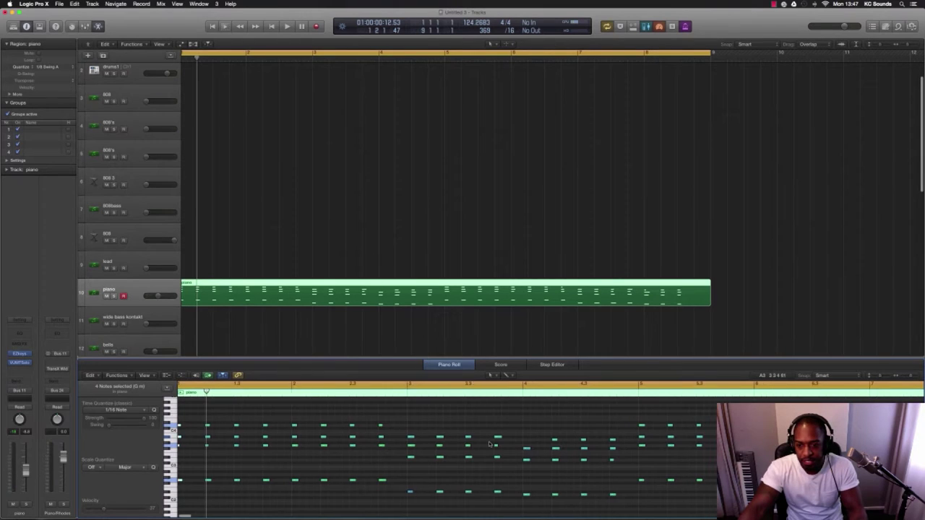
drag(746, 425, 775, 489)
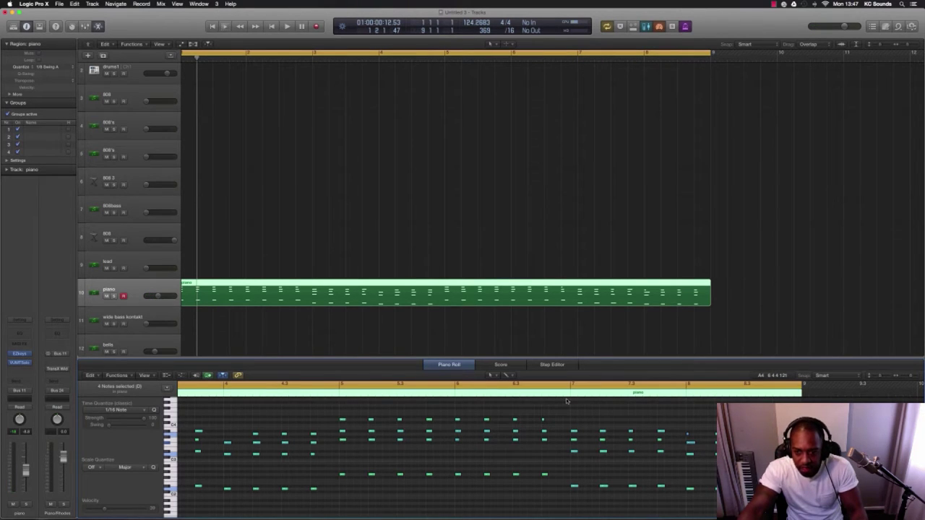
Play the edited piano part together with the vocal through the eight-bar cycle.
key(space)
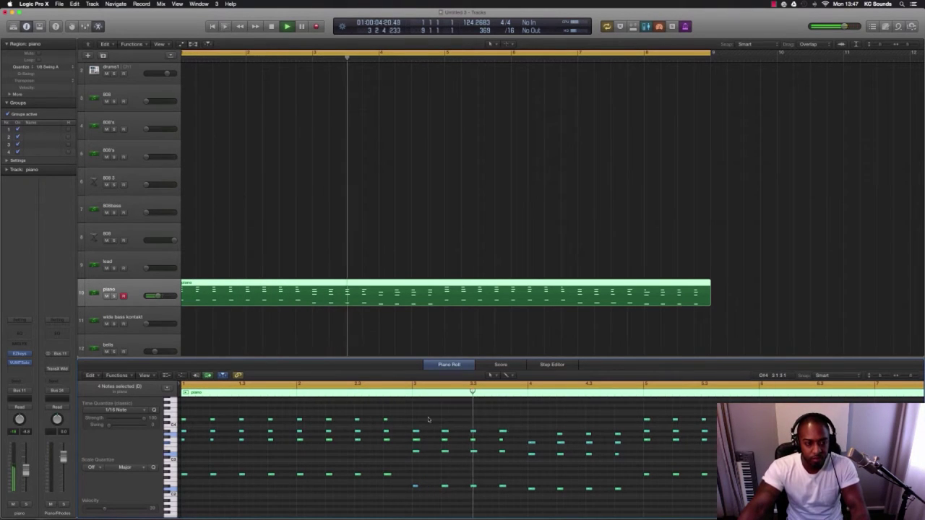
scroll(244, 311, down, 4)
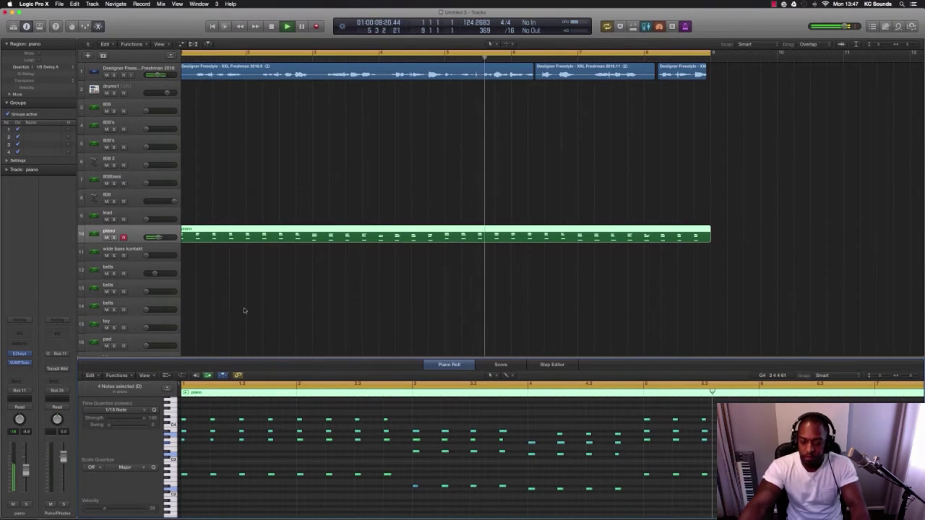
key(space)
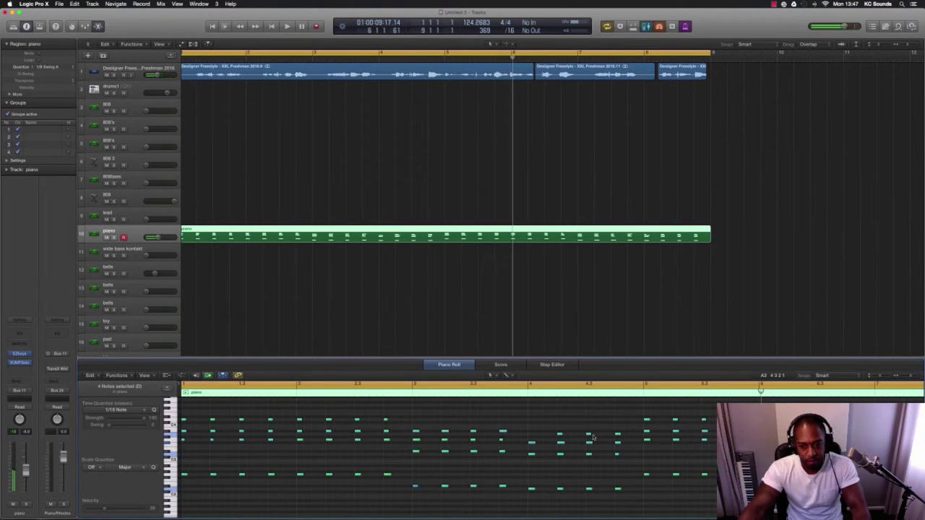
double_click(410, 394)
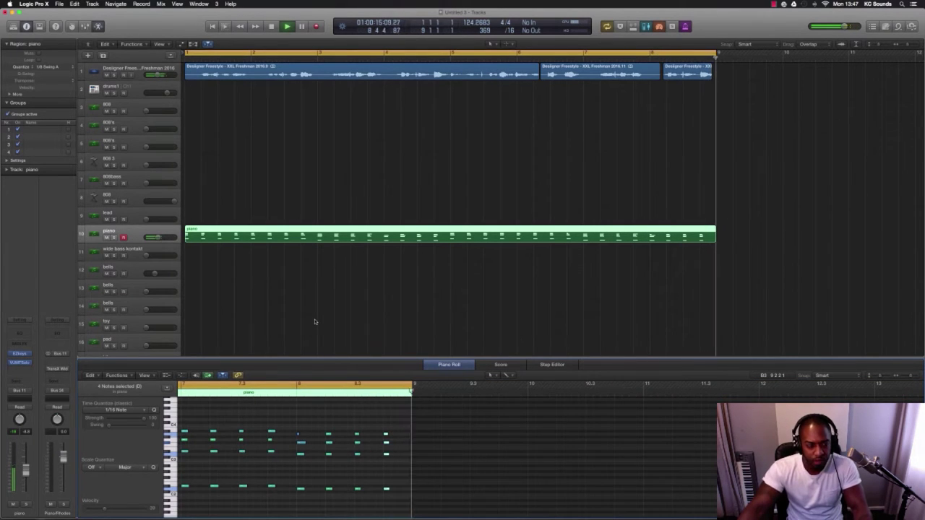
scroll(314, 322, down, 5)
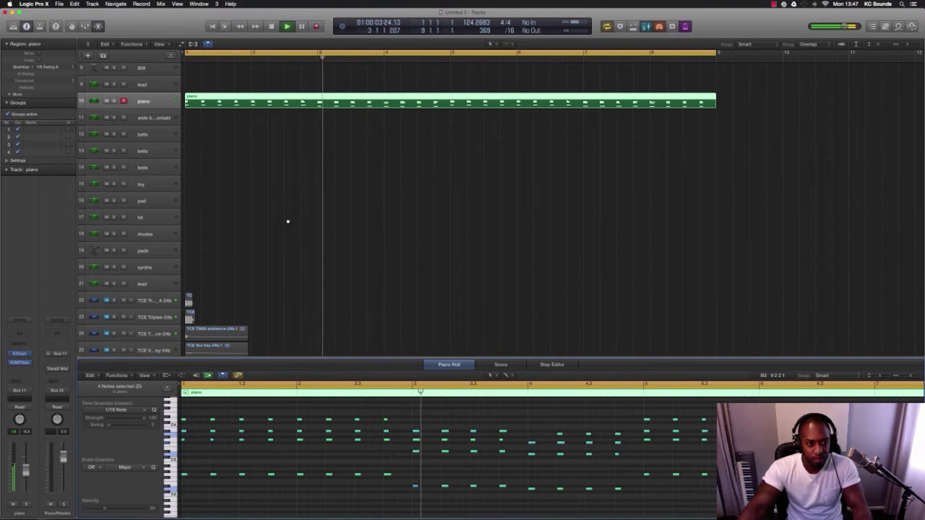
Perform a part on the first bells track over the eight-bar piano cycle and capture it as MIDI.
scroll(287, 222, down, 1)
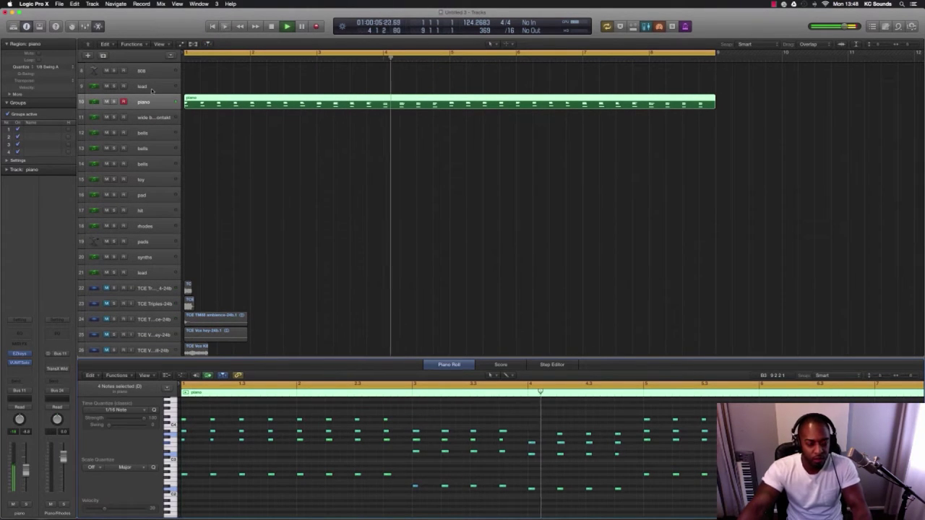
click(151, 134)
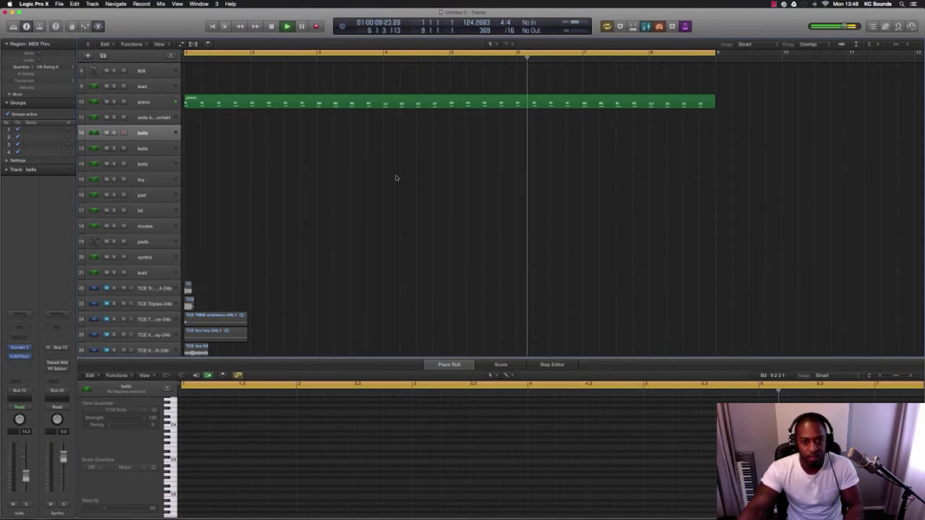
key(space)
click(515, 104)
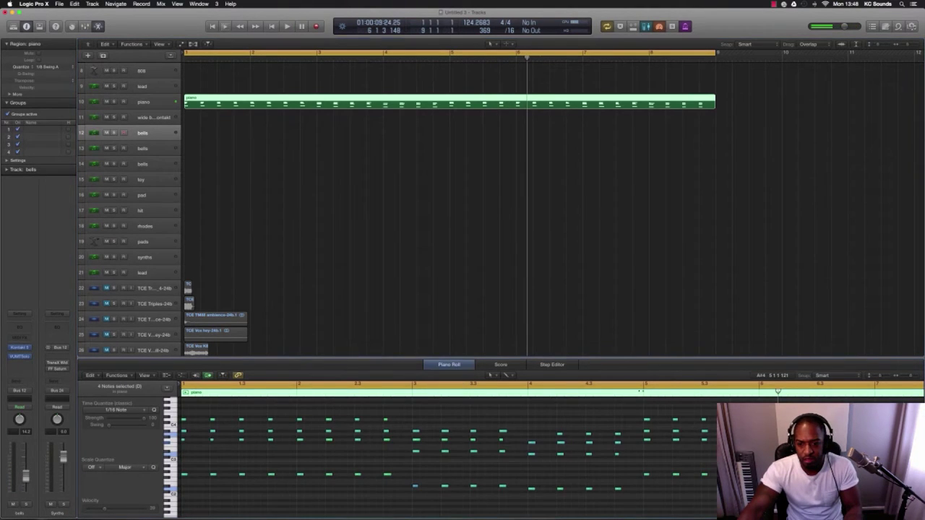
click(641, 391)
key(space)
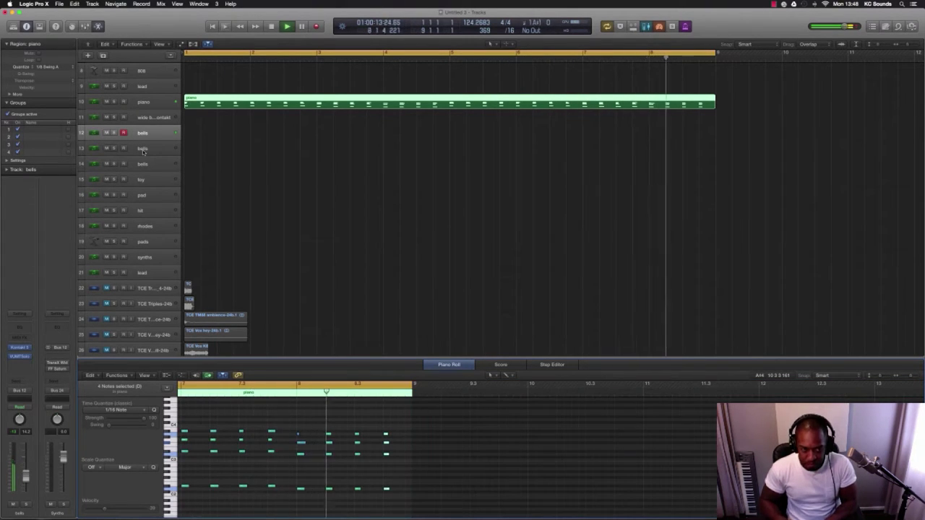
key(space)
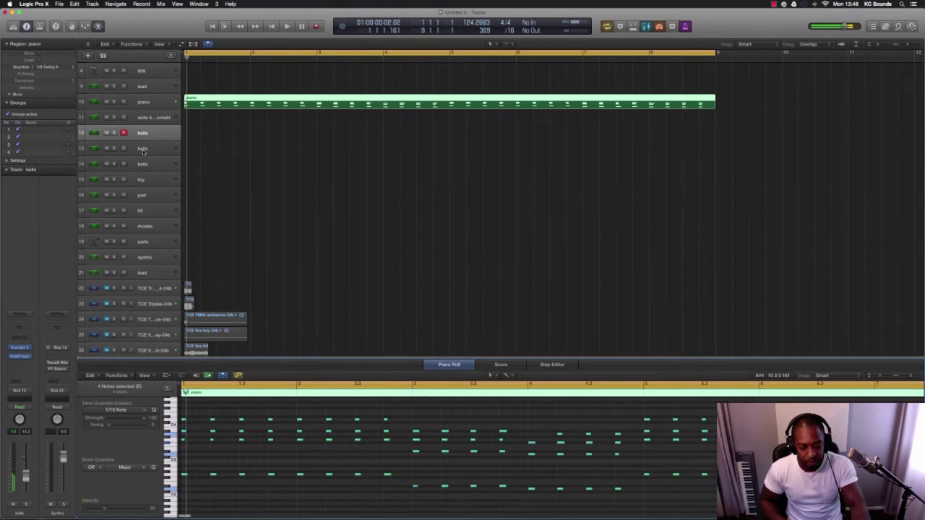
key(shift+r)
Choose the bells.2 take in the first bells track's take folder and flatten the folder to a single region.
click(191, 130)
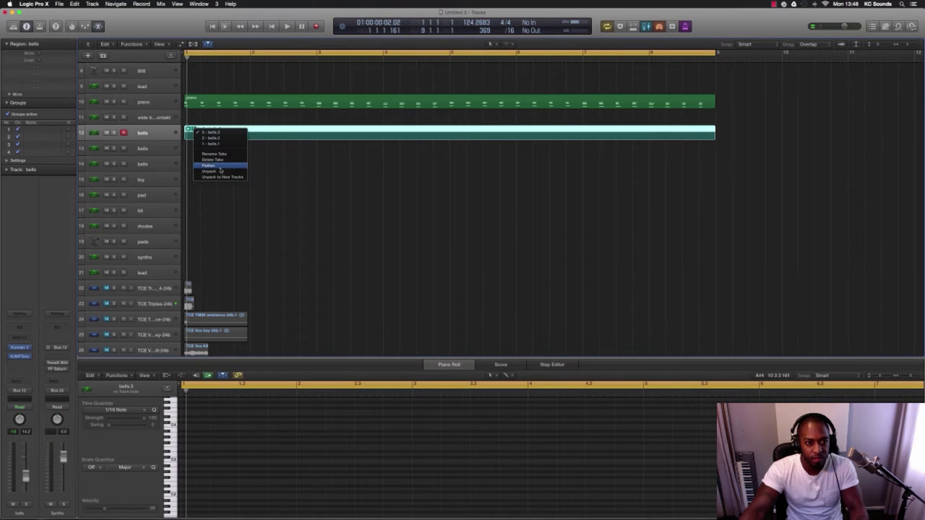
click(219, 141)
key(super+Down)
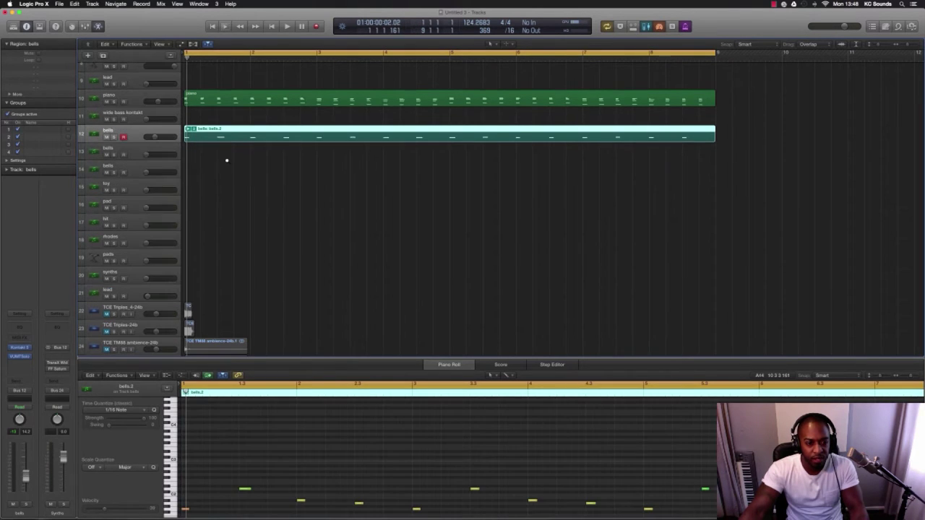
click(192, 130)
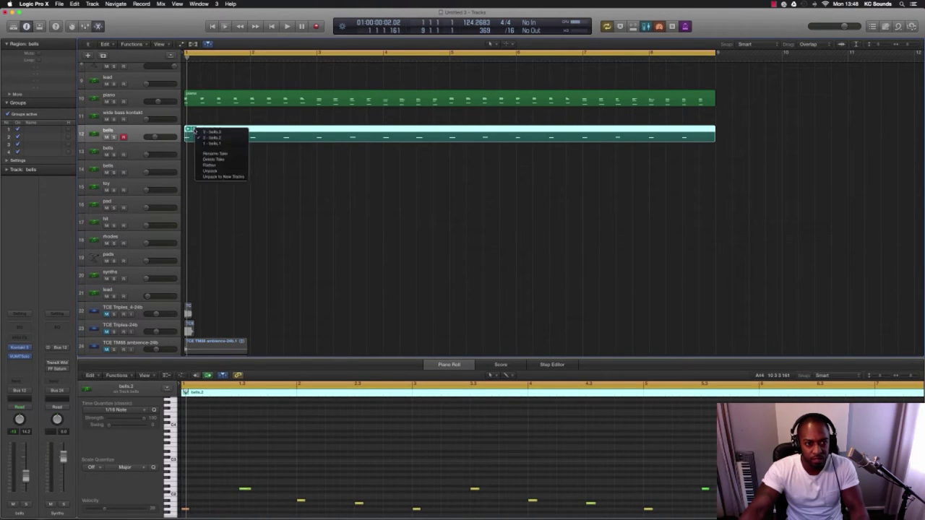
click(215, 166)
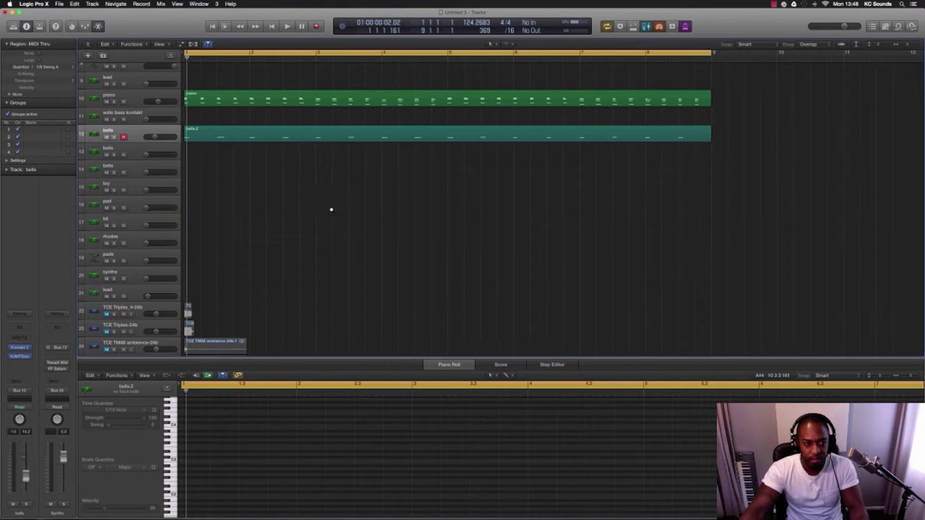
scroll(331, 210, down, 3)
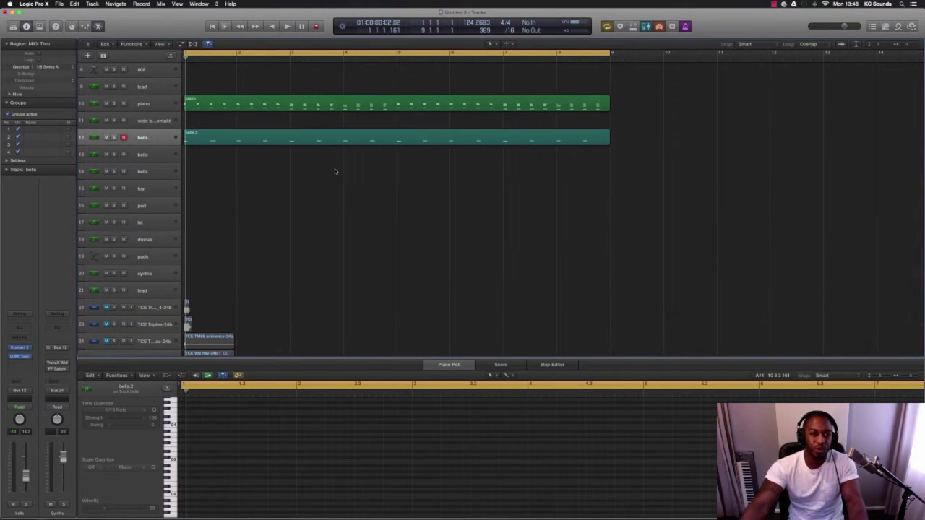
scroll(324, 182, down, 2)
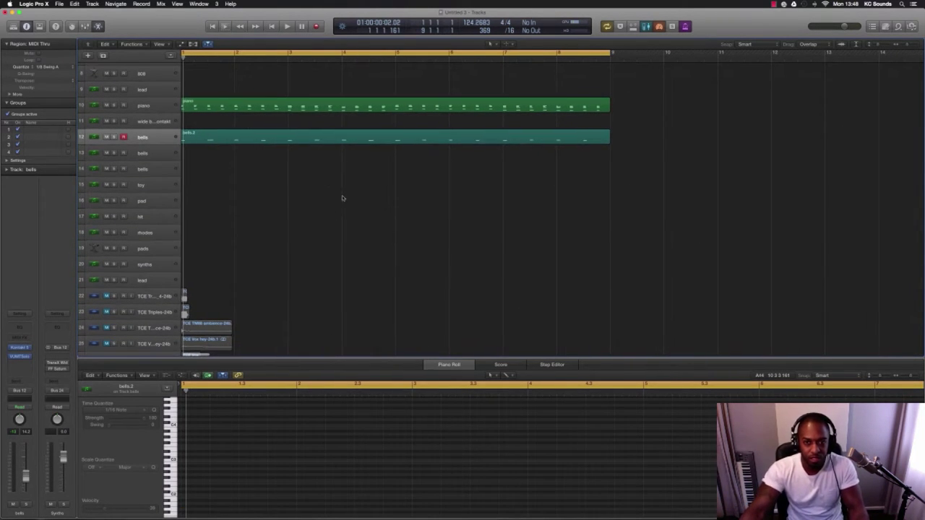
scroll(324, 200, down, 2)
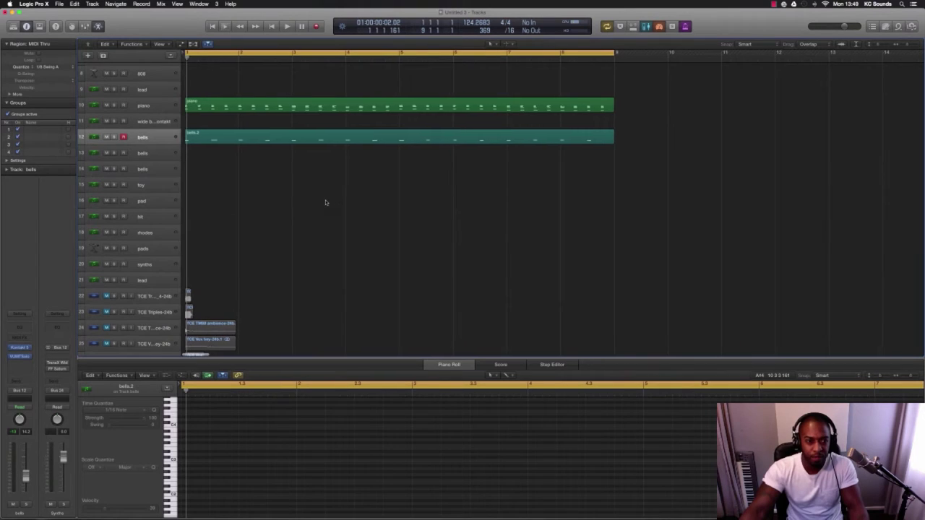
Check the second bells track's level on its VUMTSolo meter and raise the track's volume.
click(154, 151)
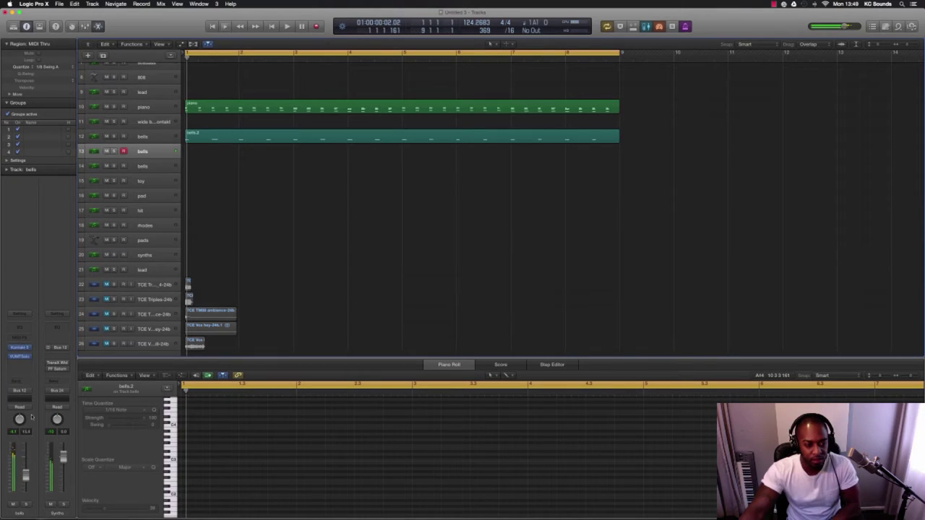
click(19, 357)
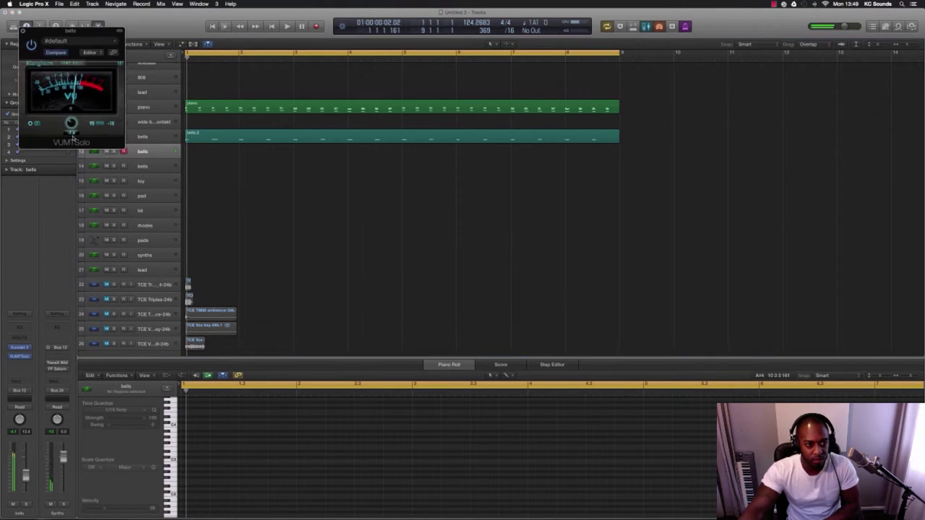
drag(26, 475, 26, 465)
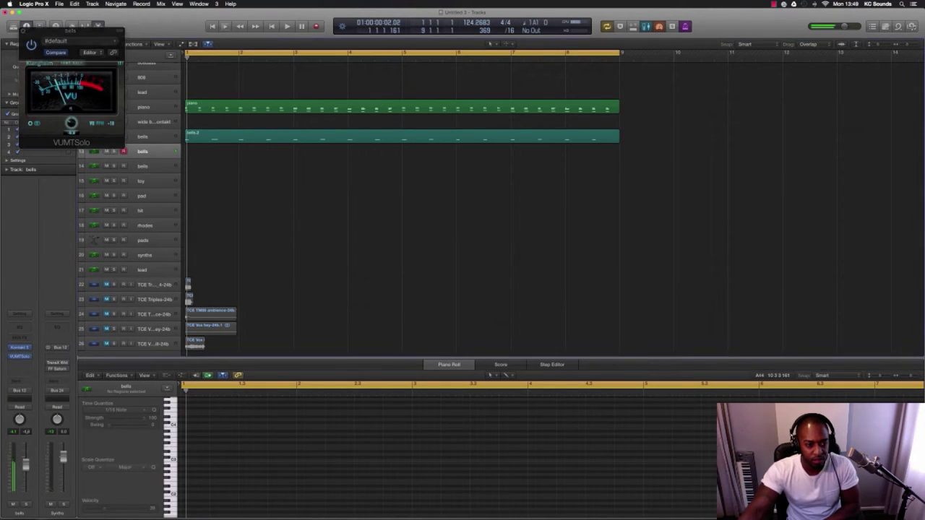
click(22, 31)
Move the piano region onto the second bells track, transpose all its notes down 12 semitones and play it.
drag(258, 108, 266, 154)
key(space)
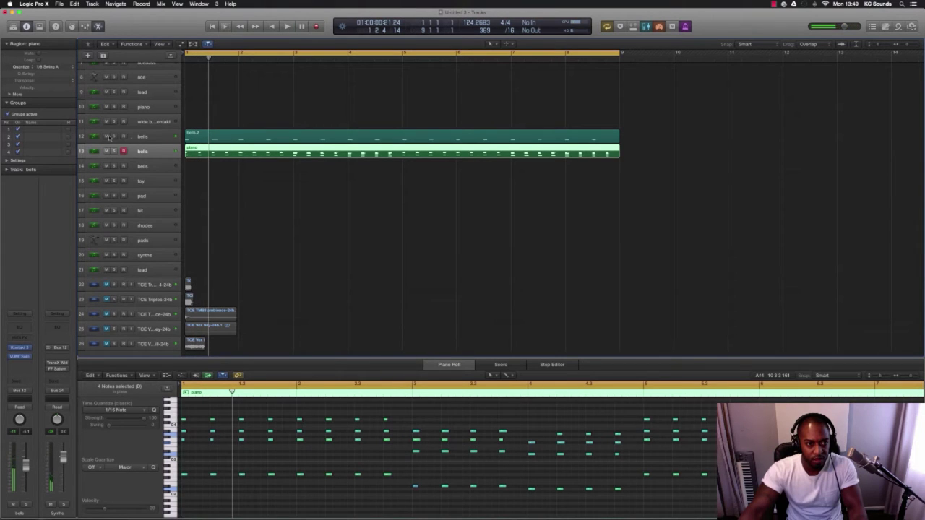
scroll(258, 402, right, 10)
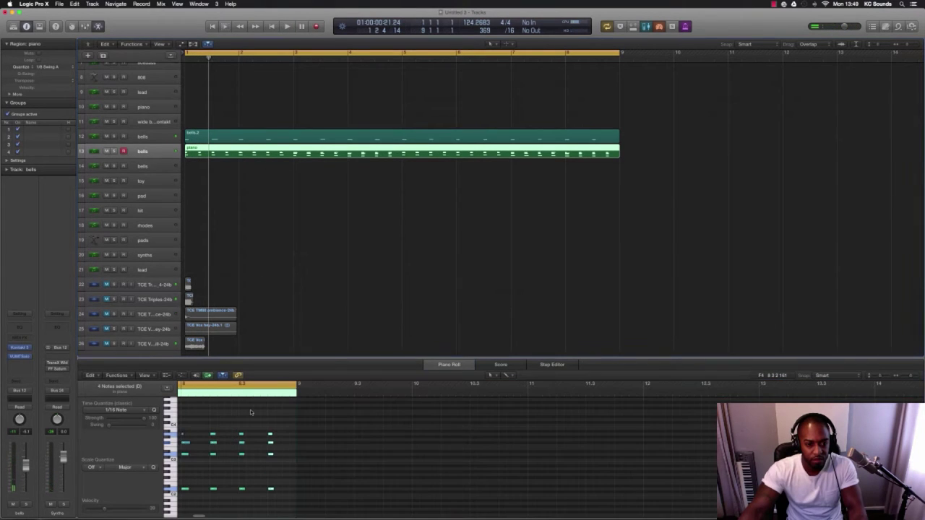
scroll(251, 412, left, 10)
scroll(251, 412, left, 3)
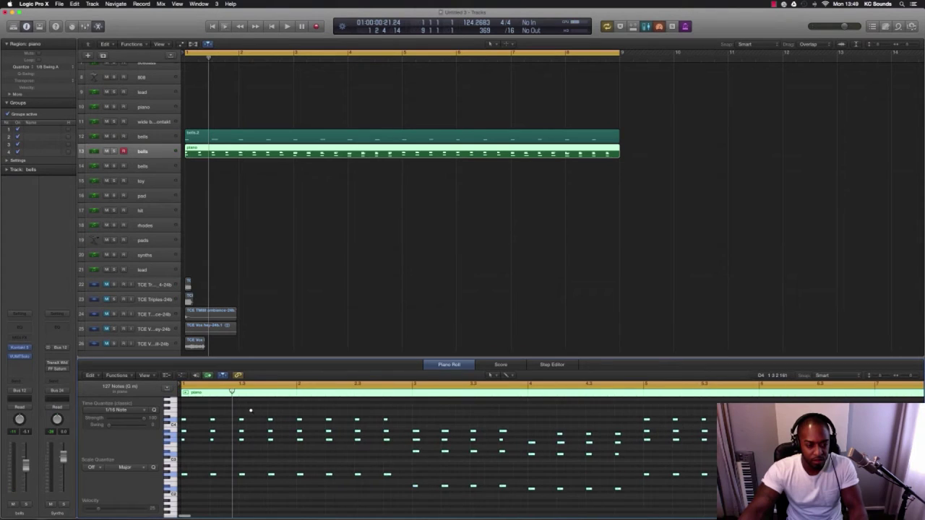
scroll(250, 410, down, 1)
scroll(214, 474, down, 2)
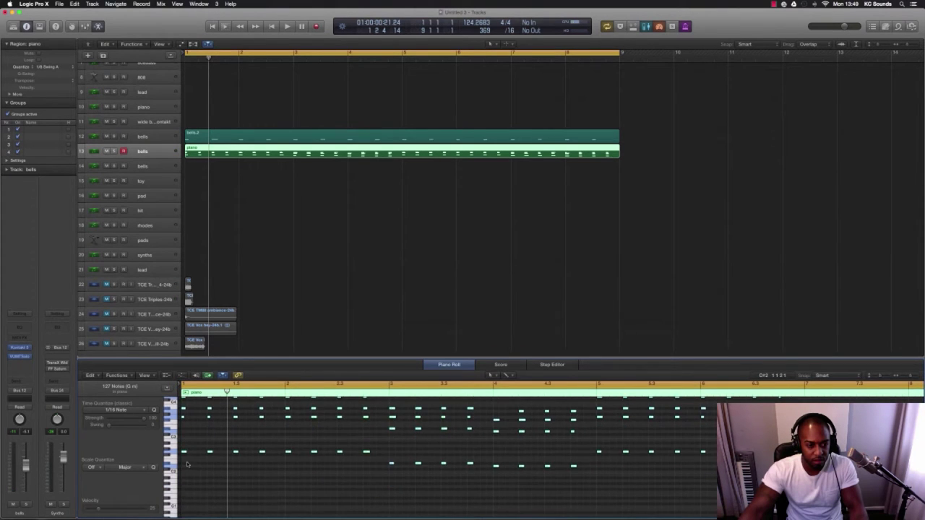
drag(184, 453, 184, 488)
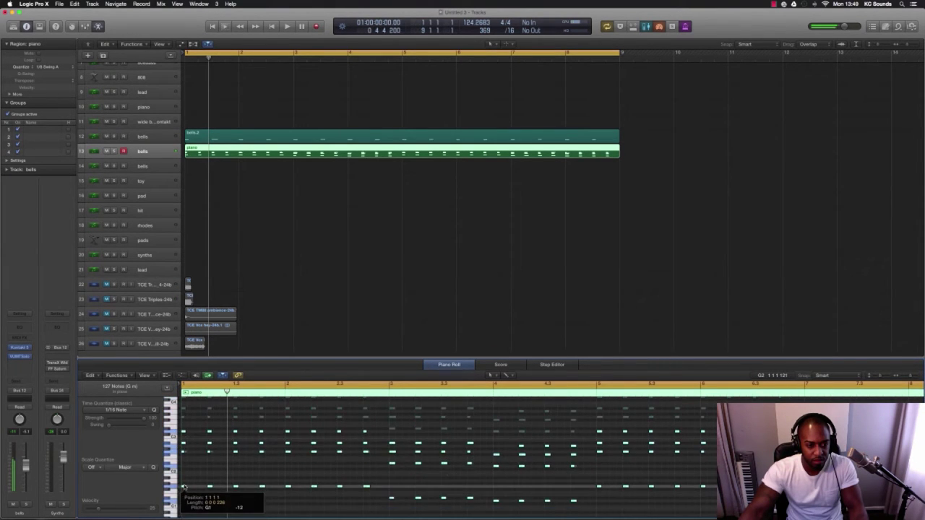
key(space)
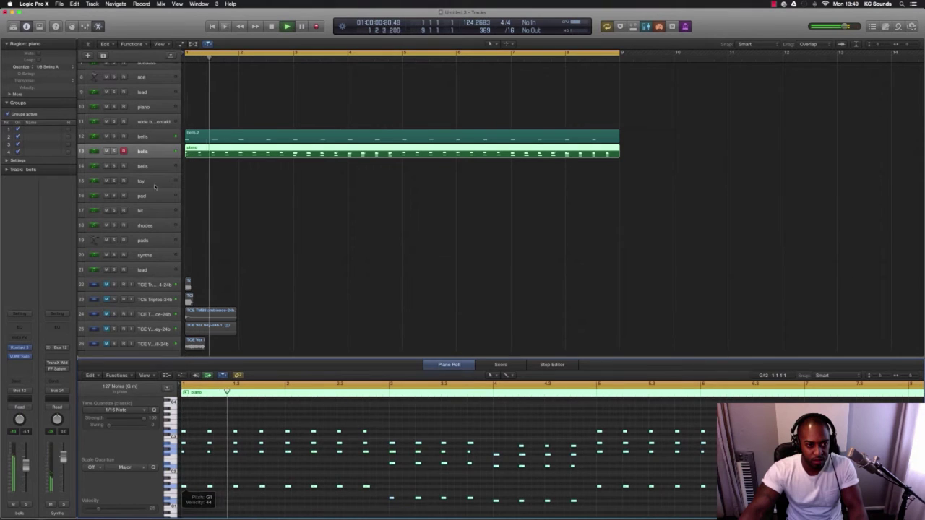
Mute the first bells track, and undo the octave transposition and the move of the piano region.
click(106, 136)
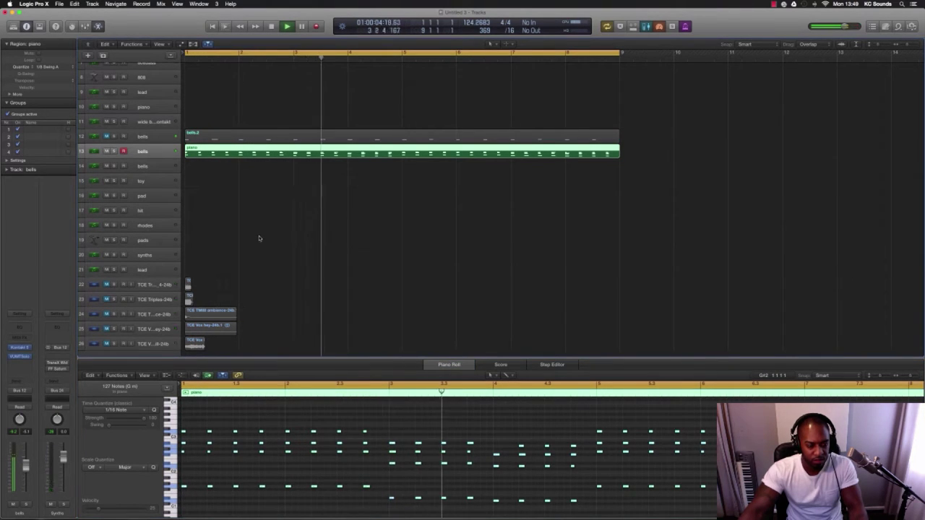
key(space)
click(296, 175)
click(293, 153)
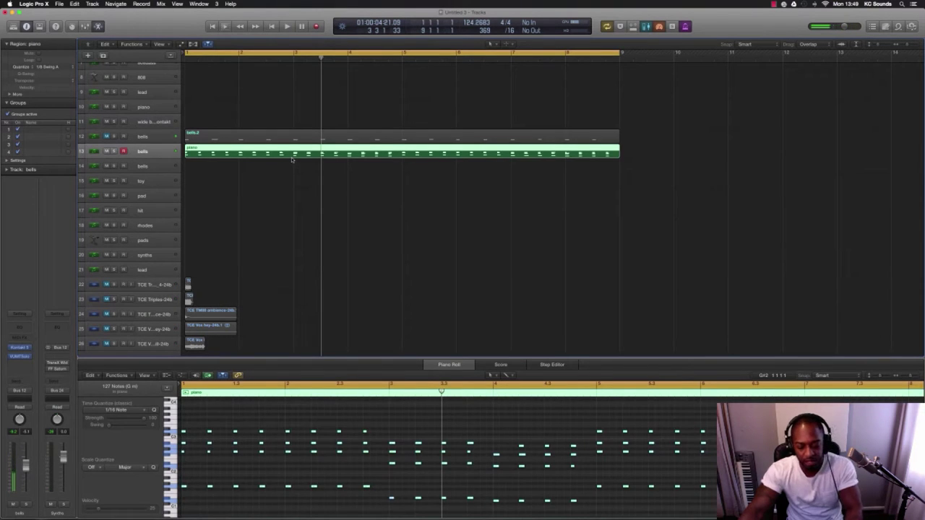
key(super+z)
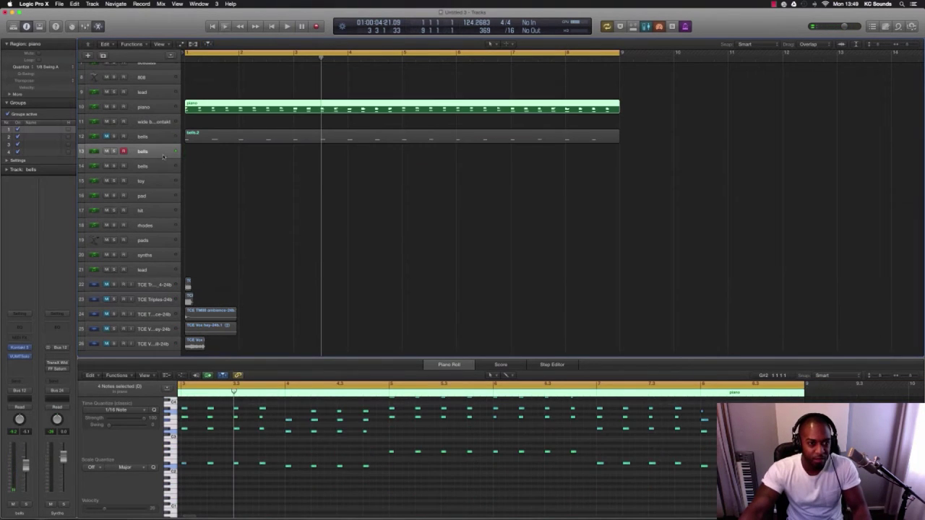
With the piano track muted, perform an eight-bar melody on the second bells track and capture it as a MIDI region.
click(107, 107)
click(153, 153)
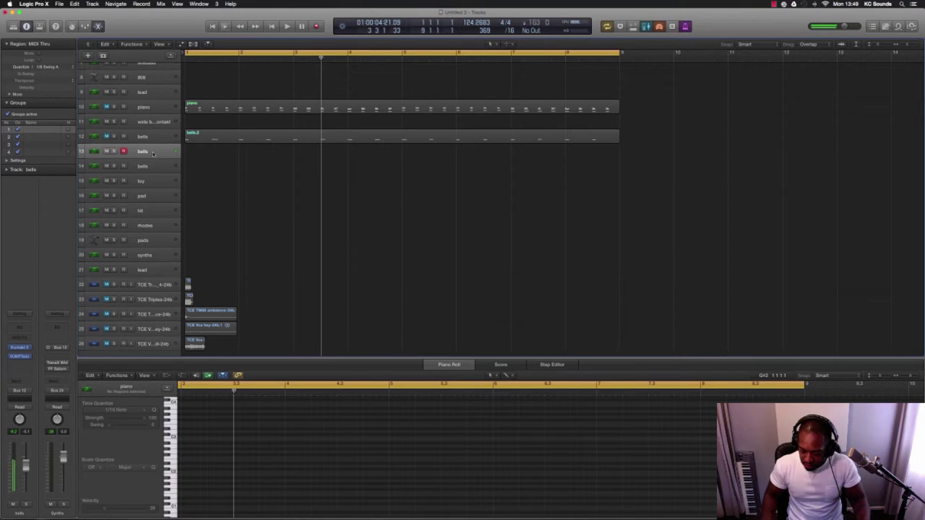
key(space)
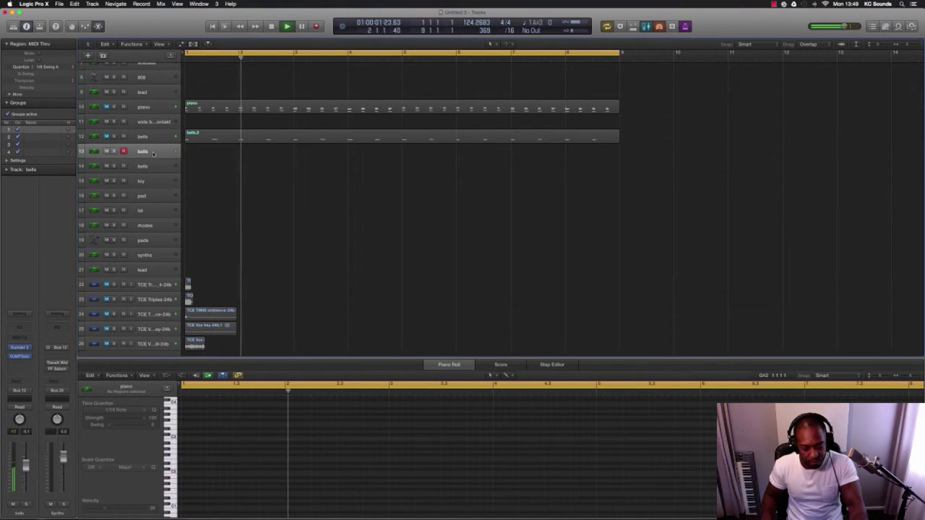
key(space)
key(space)
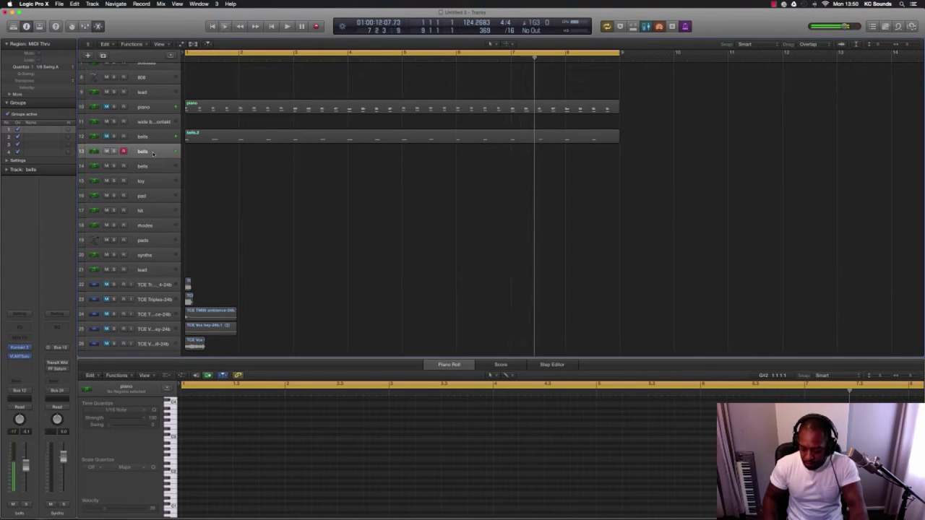
key(space)
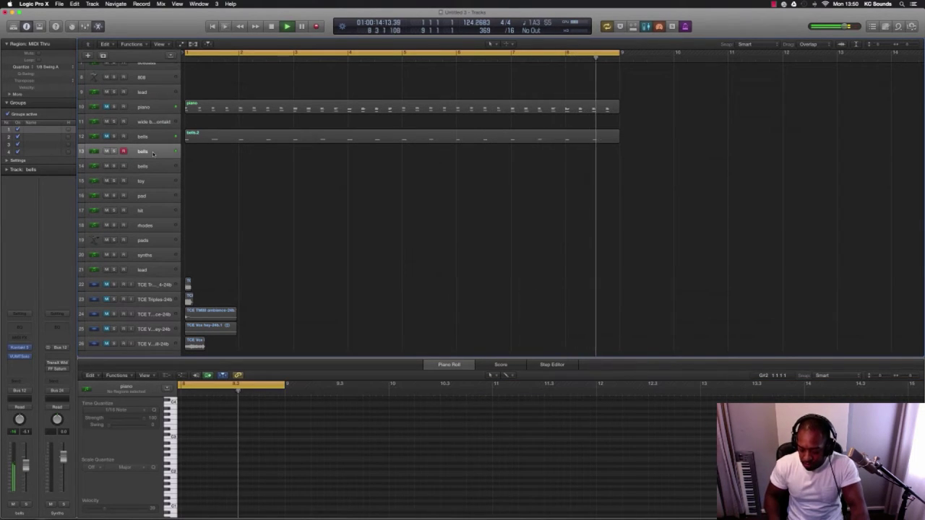
key(space)
key(shift+r)
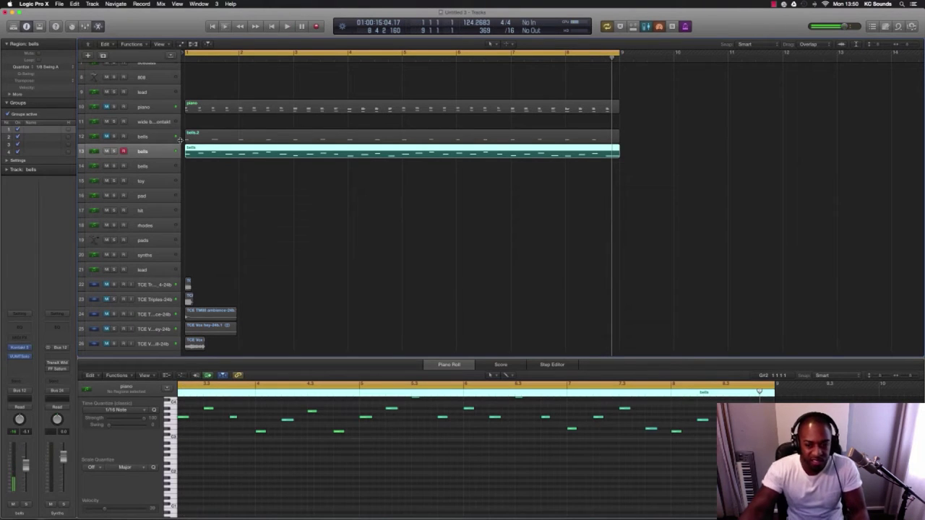
Unmute the piano track and lower the second bells track's volume to -11.6 dB while both parts play.
key(space)
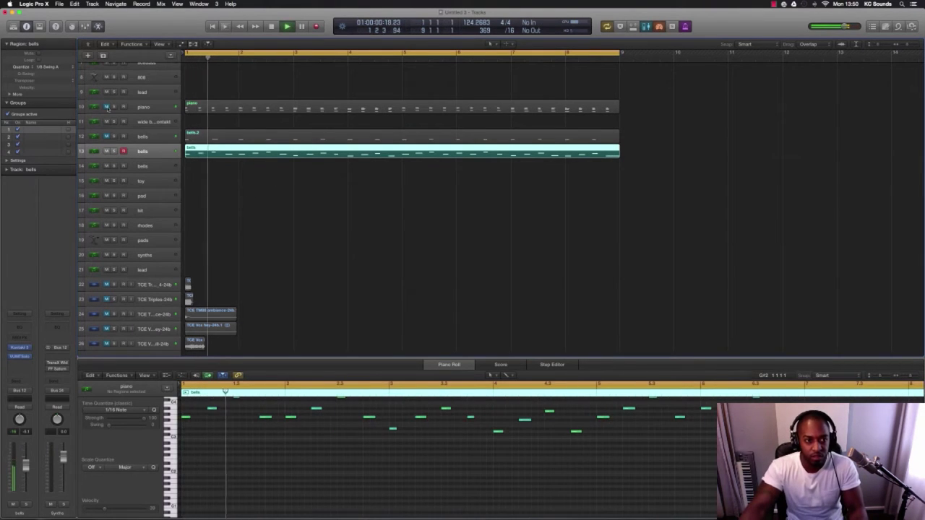
click(144, 106)
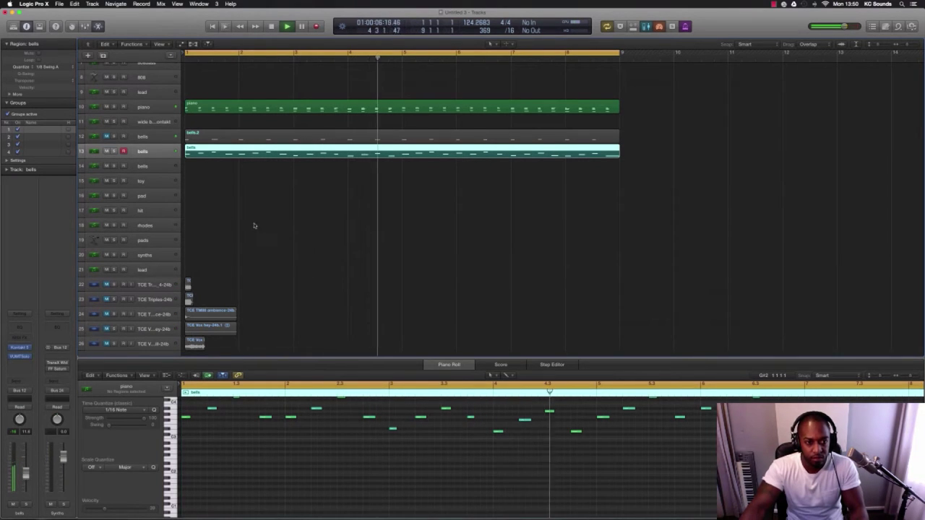
key(space)
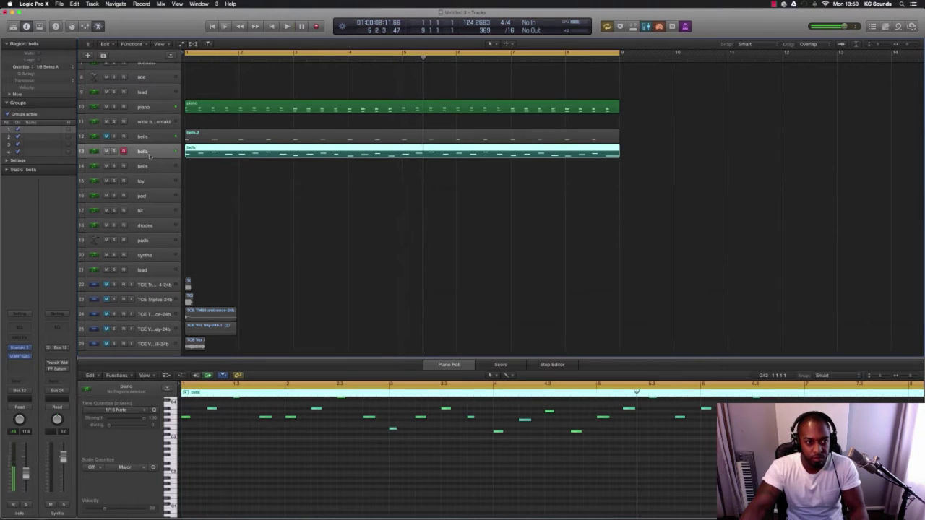
Delete the bells.2 region from the first bells track and play the remaining piano and bells parts from bar 1.
click(124, 136)
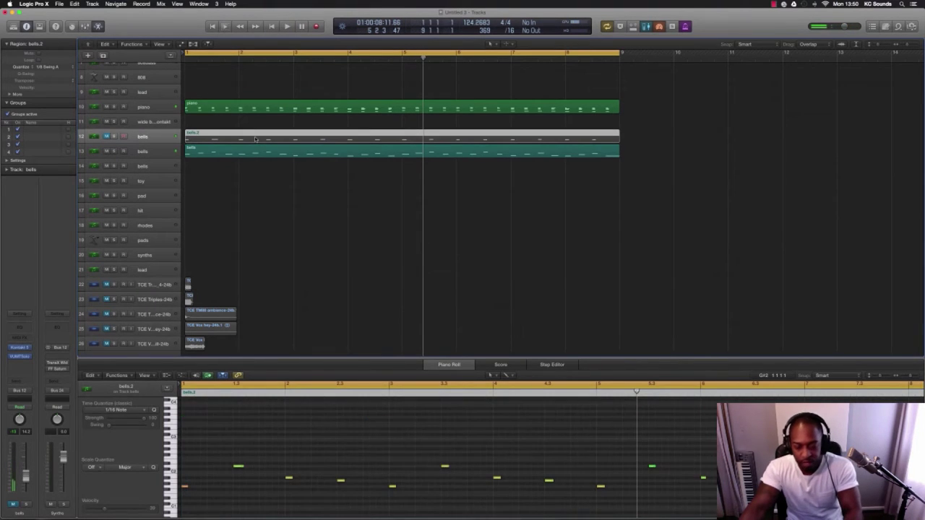
key(Delete)
key(Return)
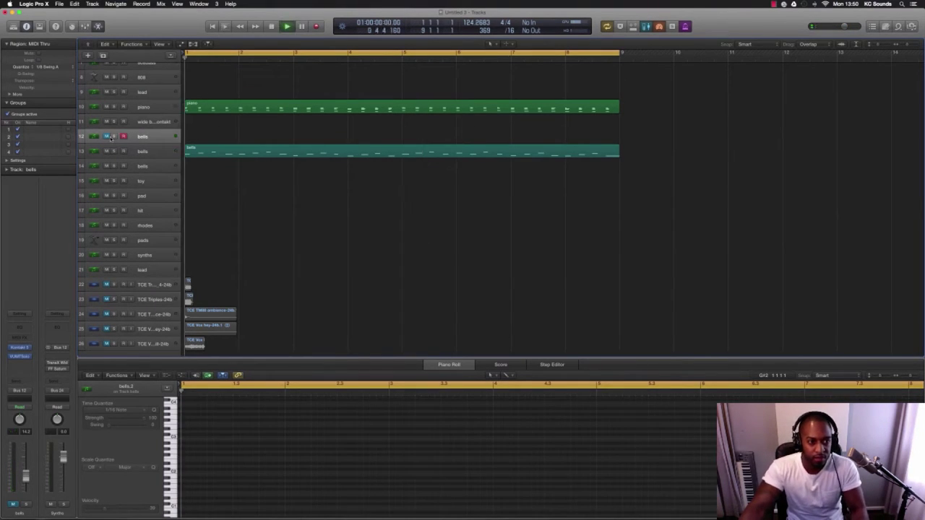
key(space)
key(super+Up)
key(super+Up)
key(super+Up)
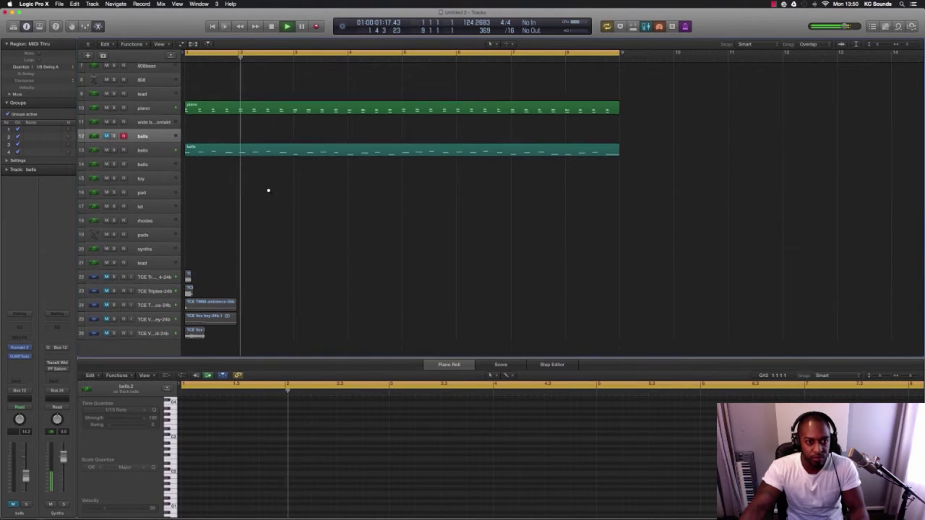
Try quantizing the piano region to 1/16 Swing A and play it from bar 1.
click(152, 153)
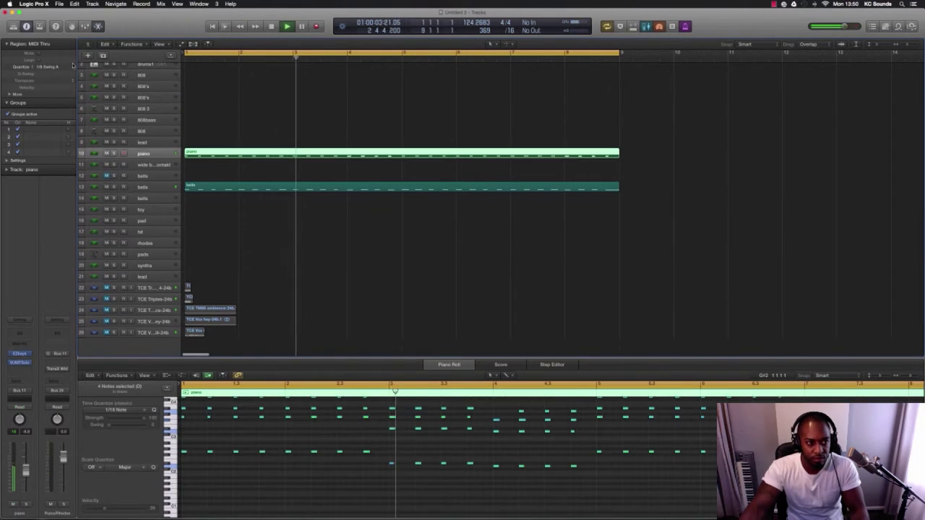
click(47, 67)
click(57, 29)
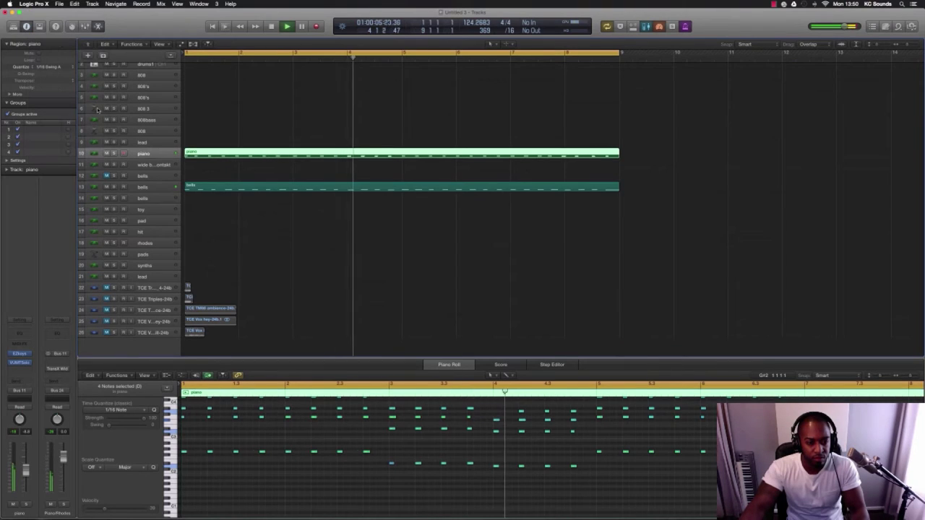
key(Return)
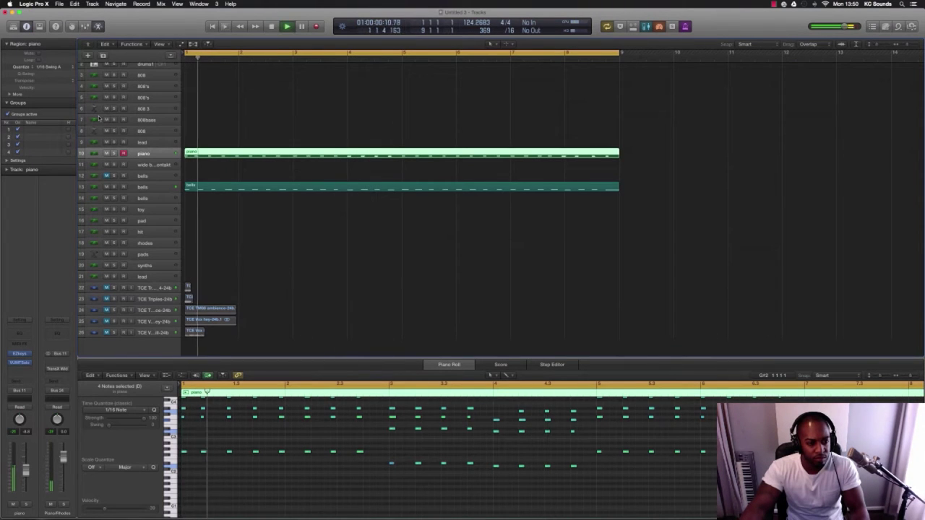
Set the piano region's quantize to 1/8 Swing A and play the arrangement with it.
key(space)
click(50, 67)
click(51, 130)
key(space)
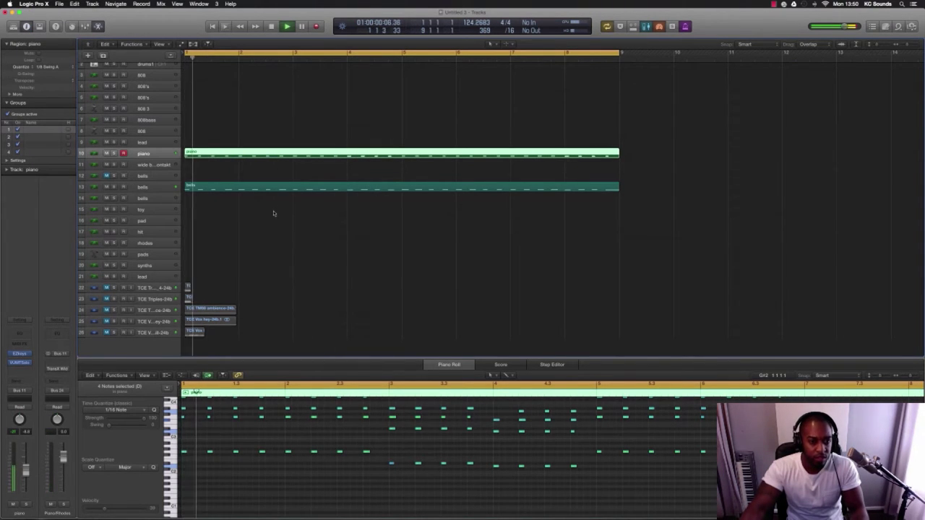
Audition the upper lead track against the looping parts, and try out the pad and lower lead instruments.
click(316, 229)
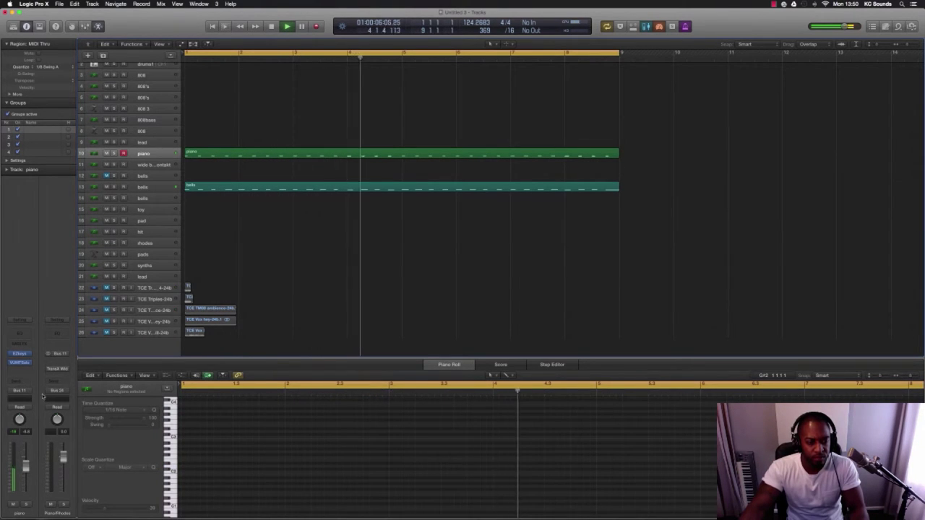
key(Up)
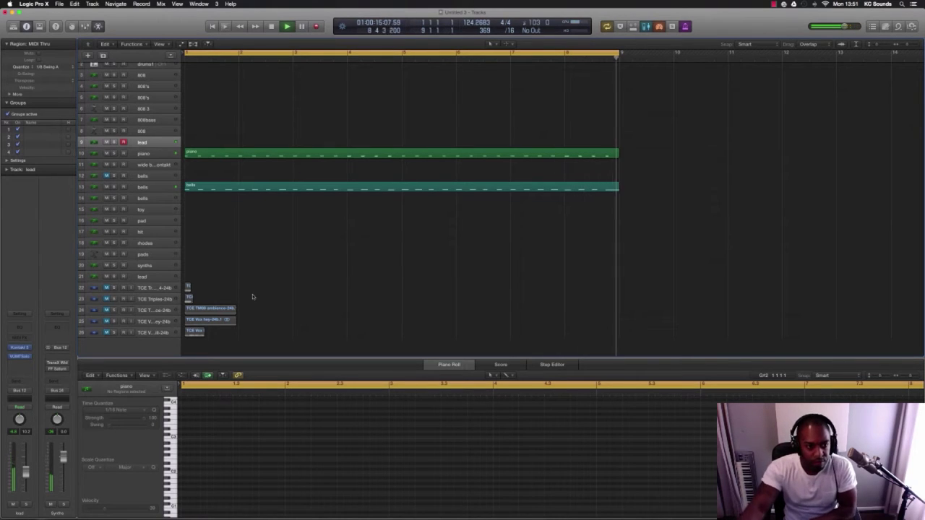
key(space)
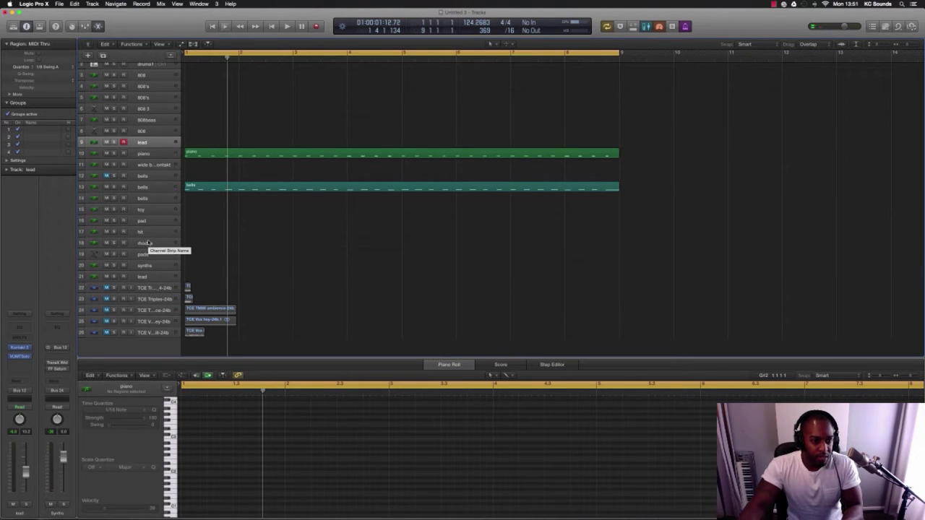
click(148, 221)
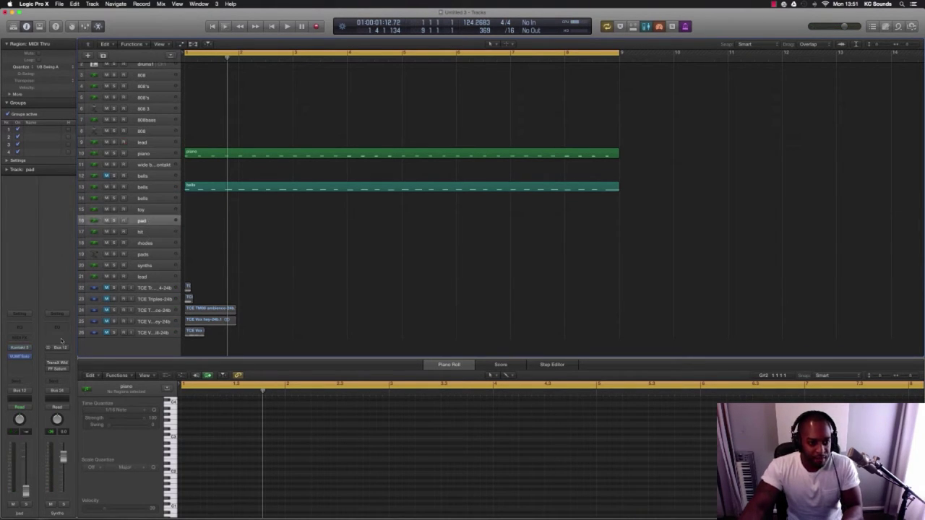
click(147, 277)
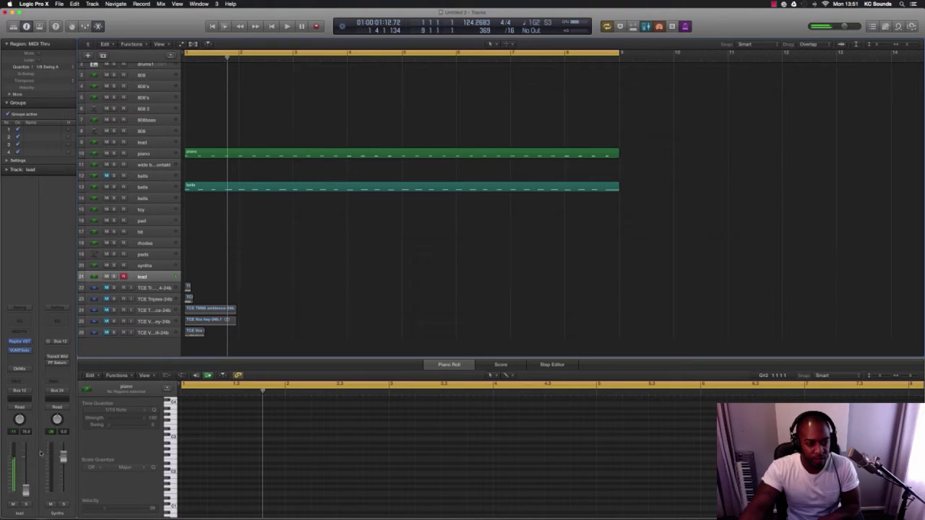
Load a stereo Alchemy instrument on the synths track and move its window clear of the track list.
click(148, 266)
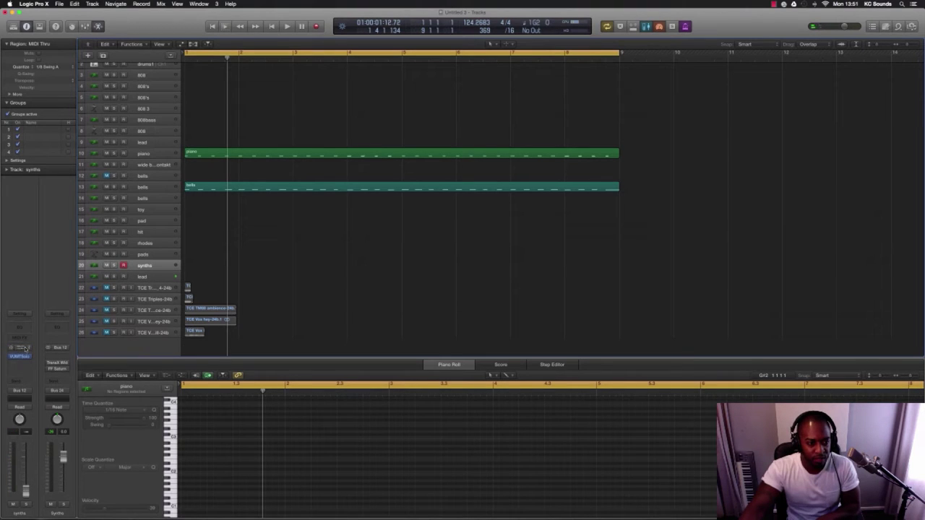
click(27, 348)
mouse_move(48, 320)
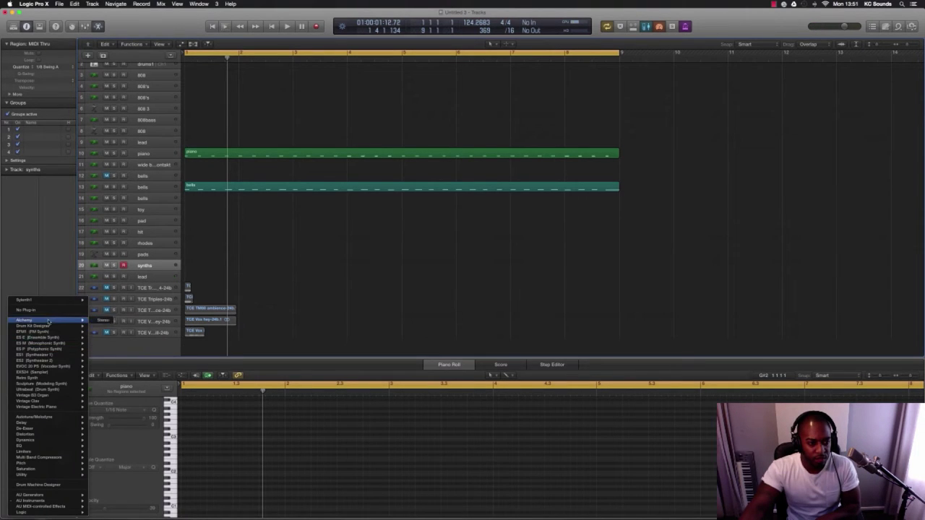
click(104, 321)
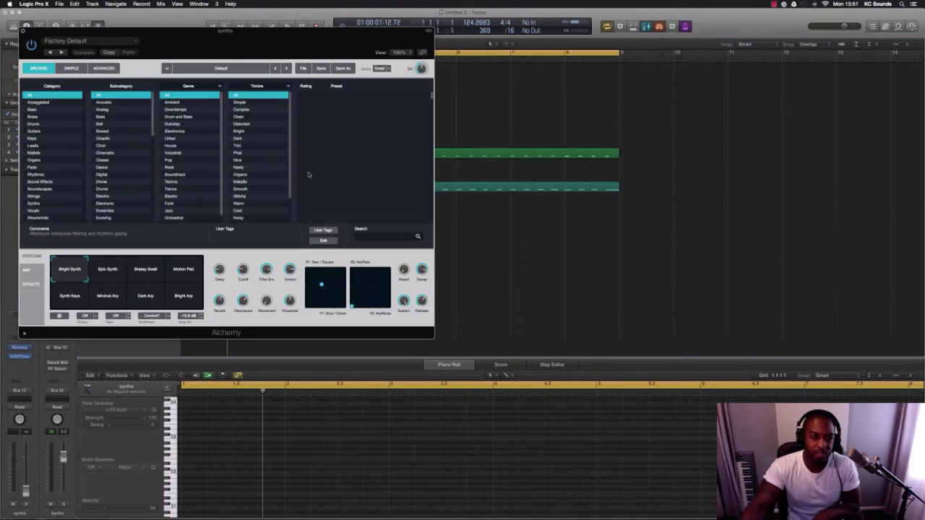
drag(264, 35, 499, 128)
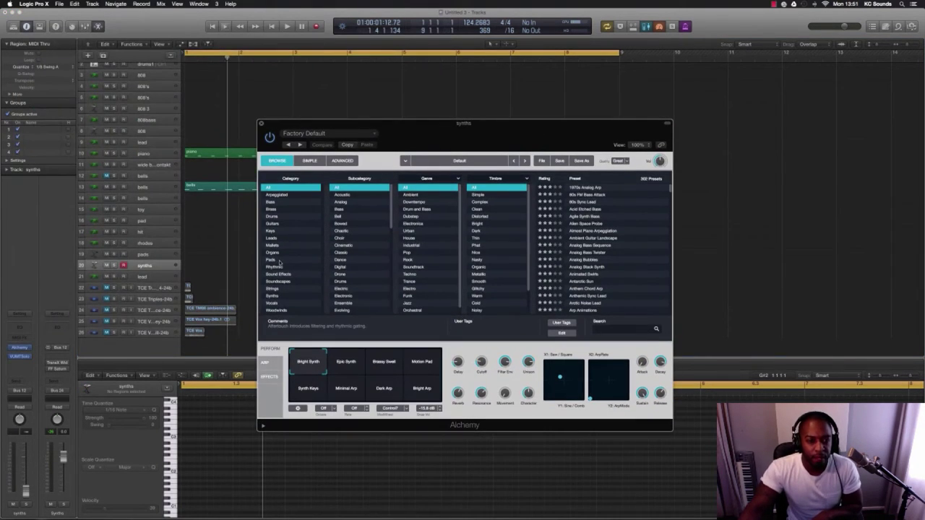
Load the Dream Voice Pad preset from Alchemy's Pads category and raise the synths track's volume to -14.0 dB.
click(277, 260)
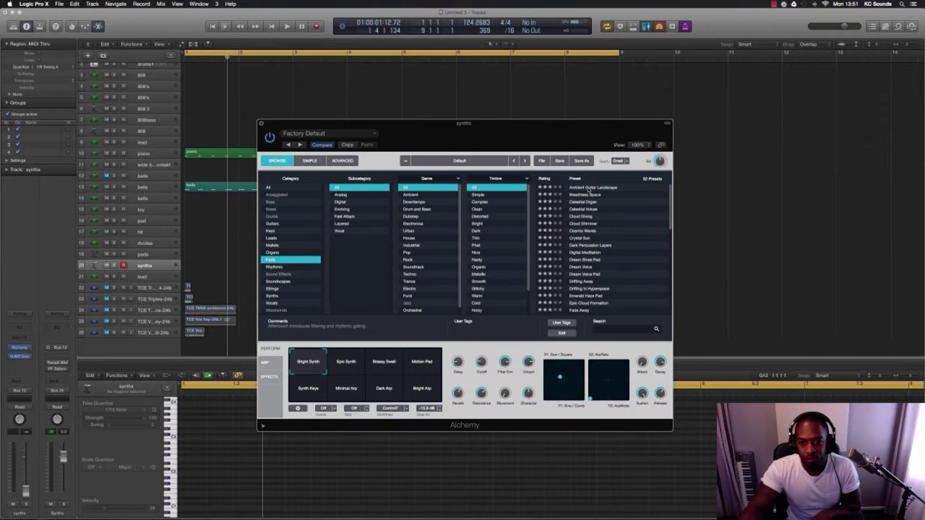
scroll(594, 210, down, 3)
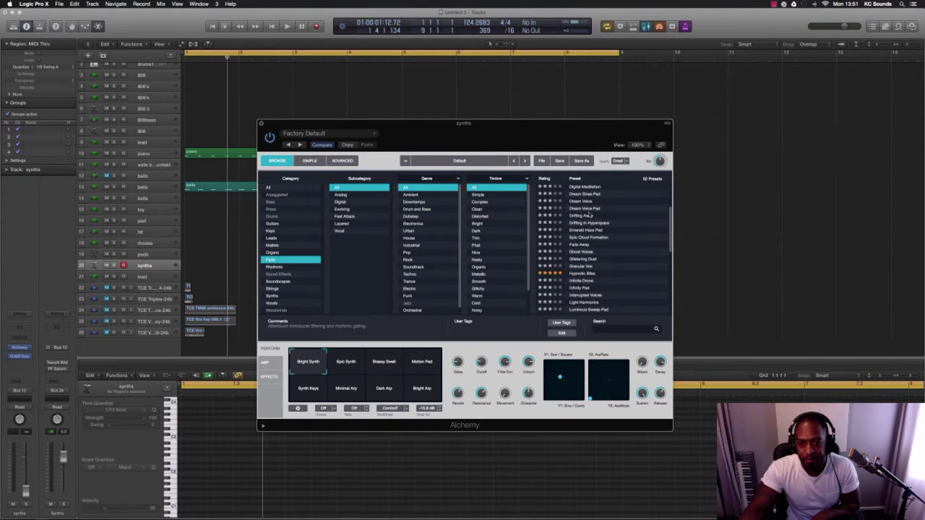
click(586, 209)
drag(26, 492, 26, 483)
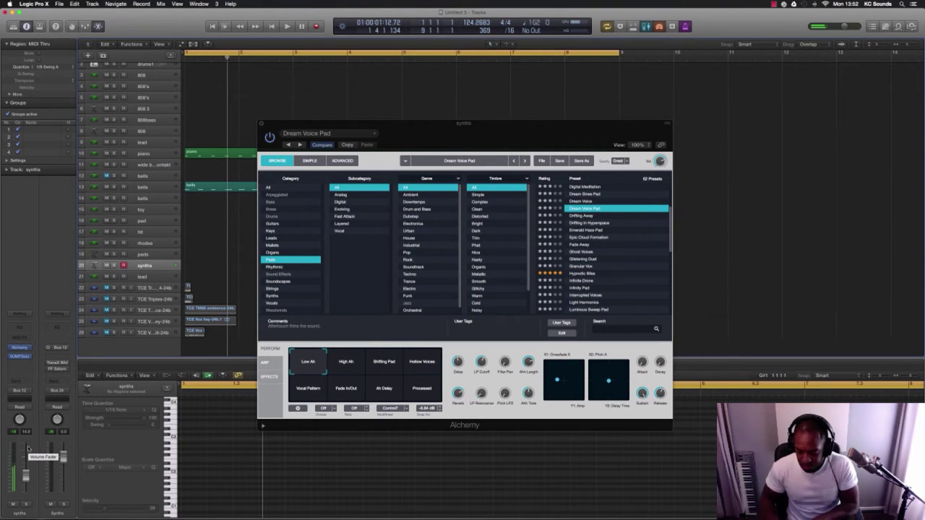
Perform an eight-bar pad chord part on the synths track, capture it as a MIDI region, and play it back with Alchemy closed.
key(space)
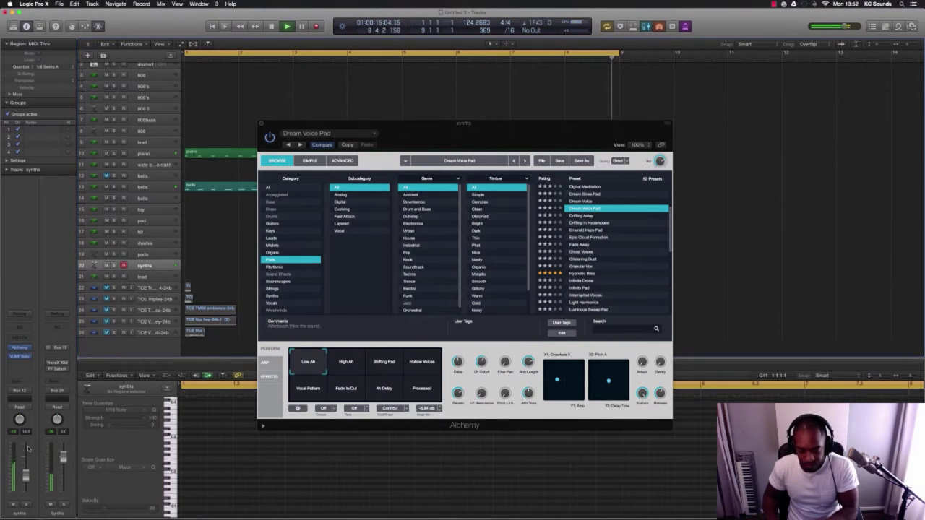
key(space)
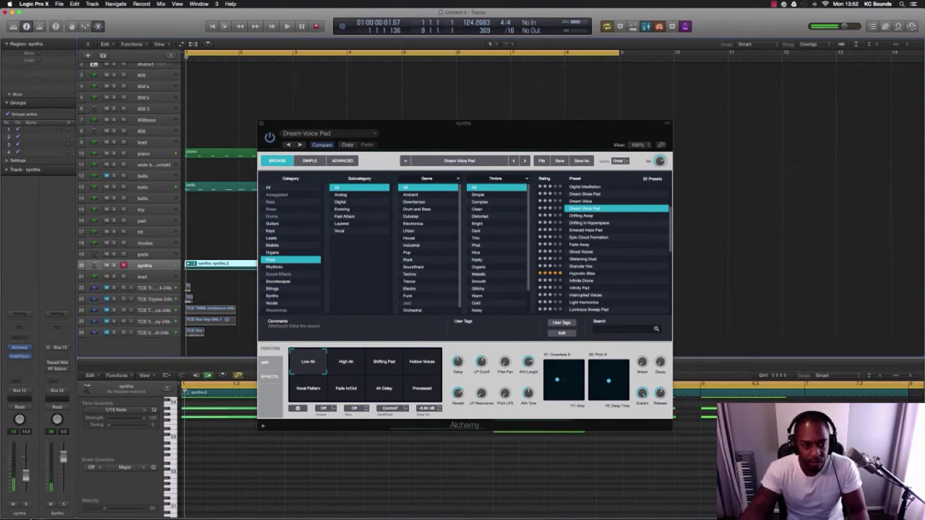
key(space)
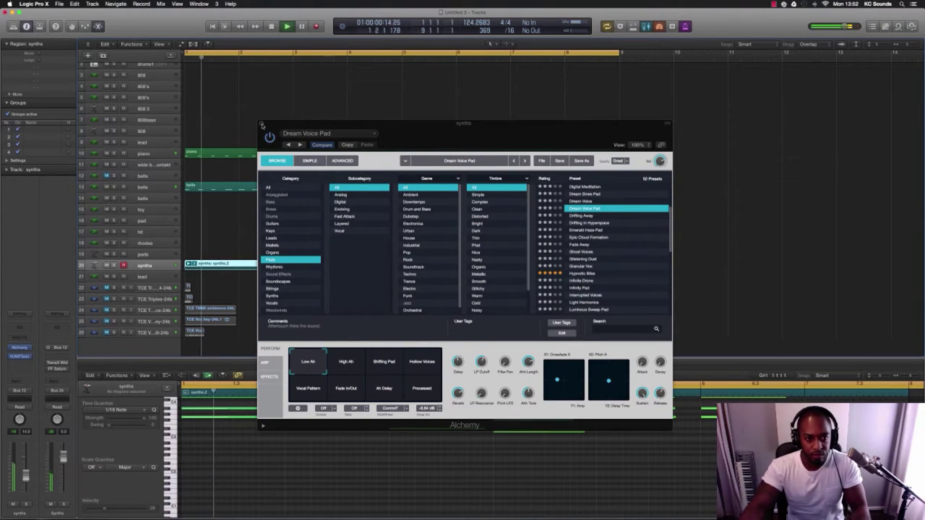
key(super+w)
scroll(250, 169, down, 3)
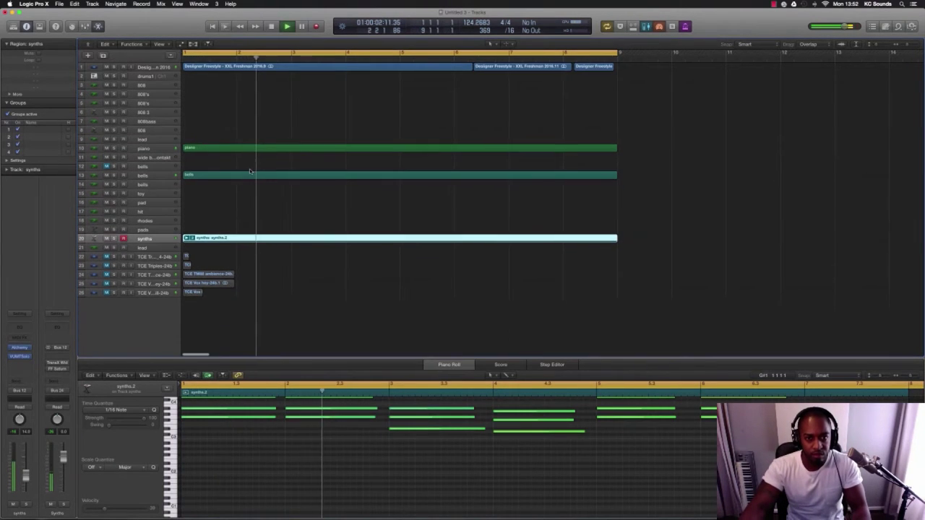
key(space)
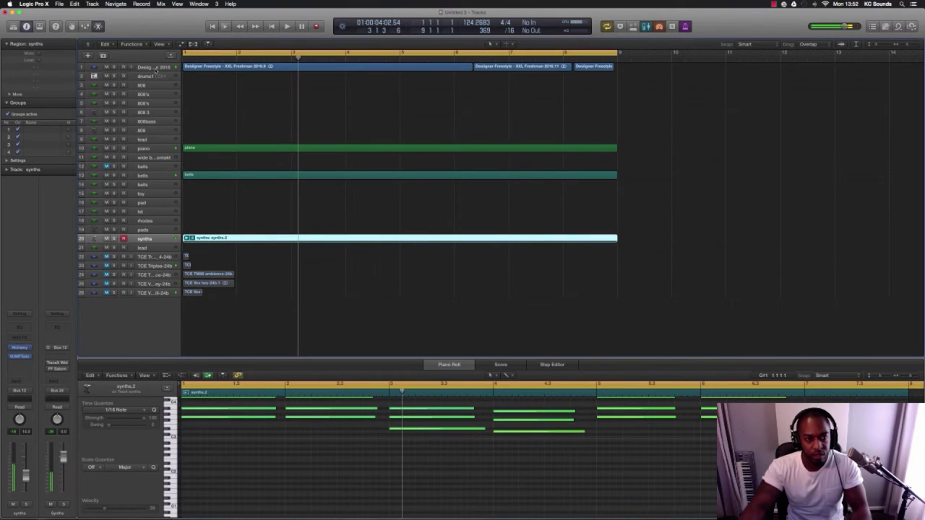
Insert the stereo Center plug-in on the a cappella vocal track and move its window over the arrangement.
click(154, 67)
click(30, 373)
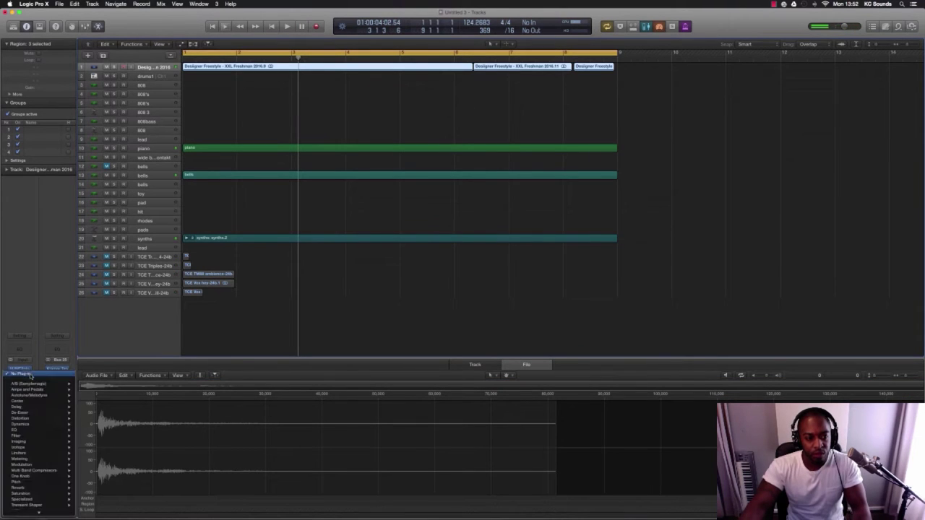
mouse_move(39, 405)
click(134, 401)
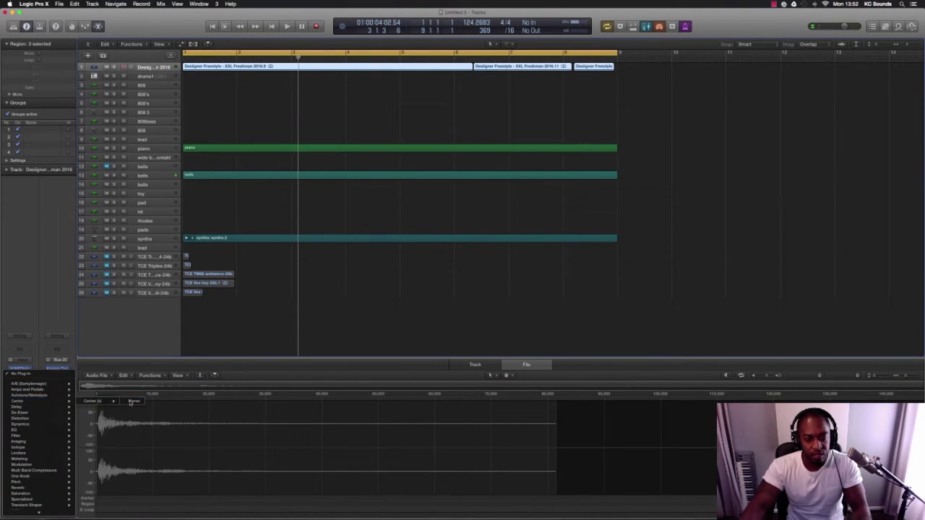
drag(118, 34, 456, 167)
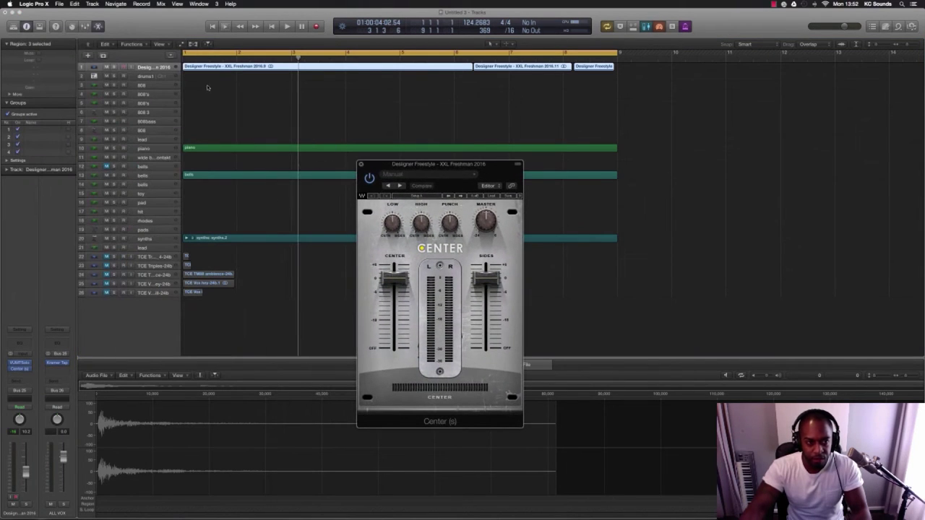
With the vocal track soloed, lower the Center plug-in's Sides level by ear, then close the plug-in and clear the solo.
click(115, 67)
key(space)
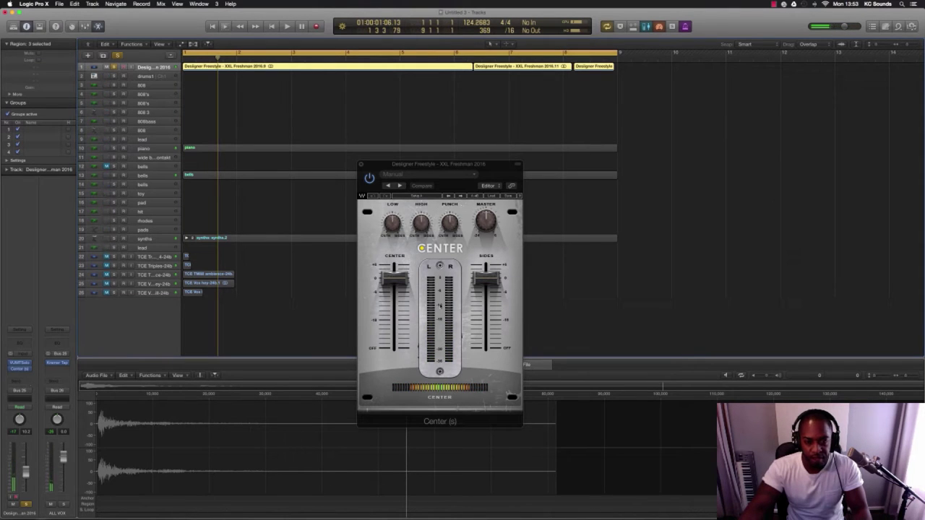
drag(486, 278, 486, 311)
key(space)
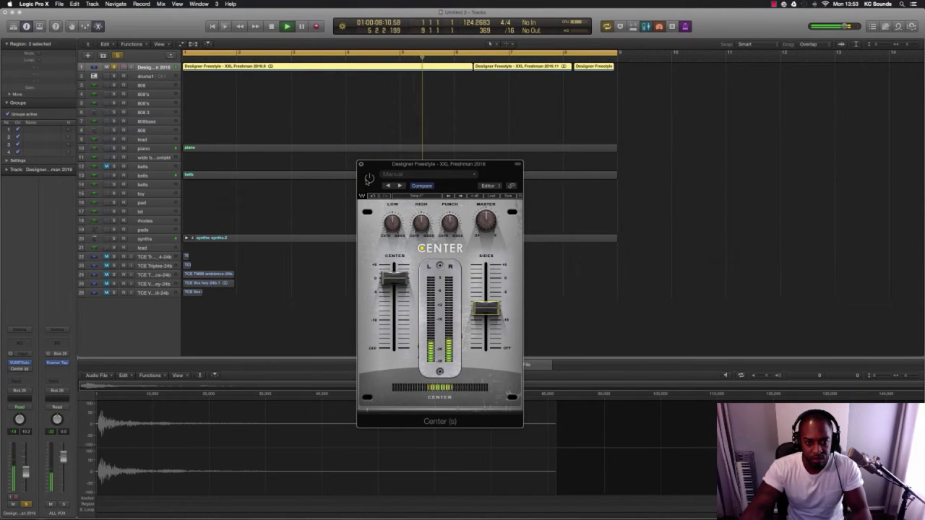
drag(485, 307, 486, 298)
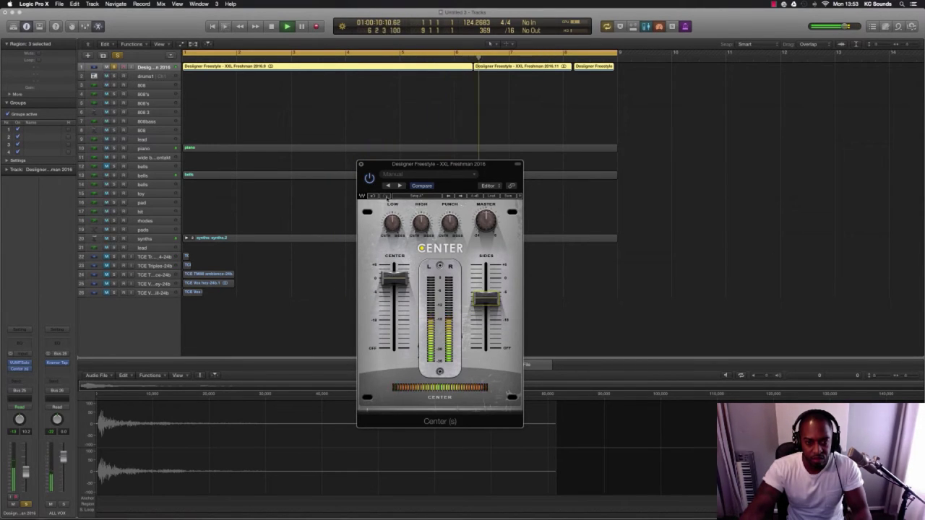
click(361, 165)
scroll(323, 178, up, 4)
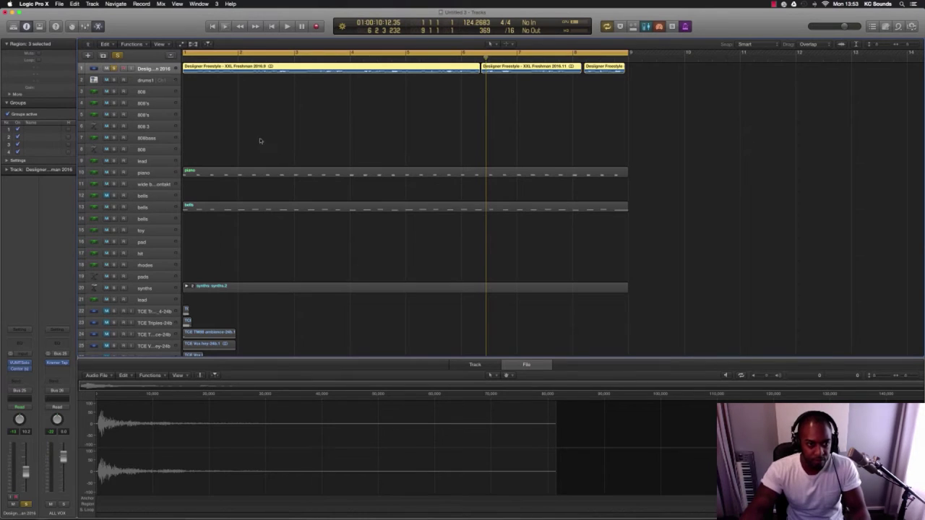
click(113, 69)
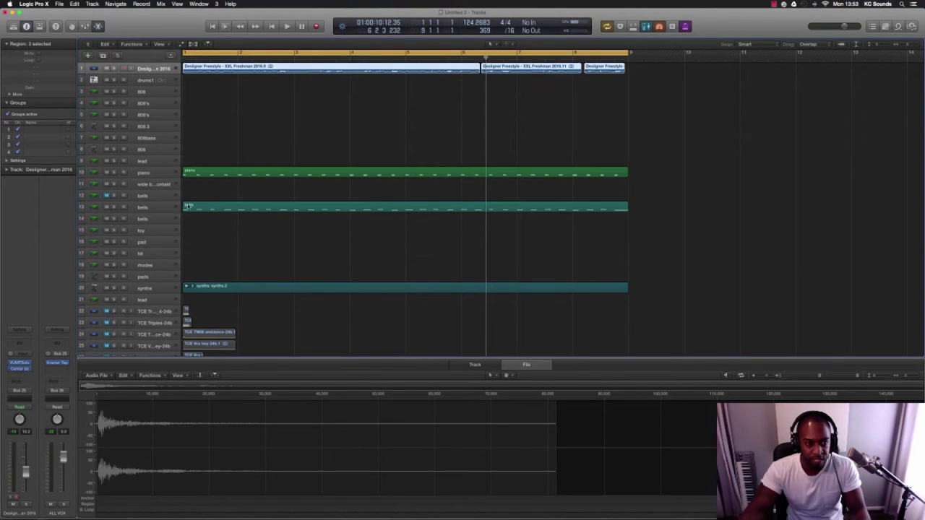
Audition the drums1 track's sounds and try a drum part over playback from bar 1.
click(156, 81)
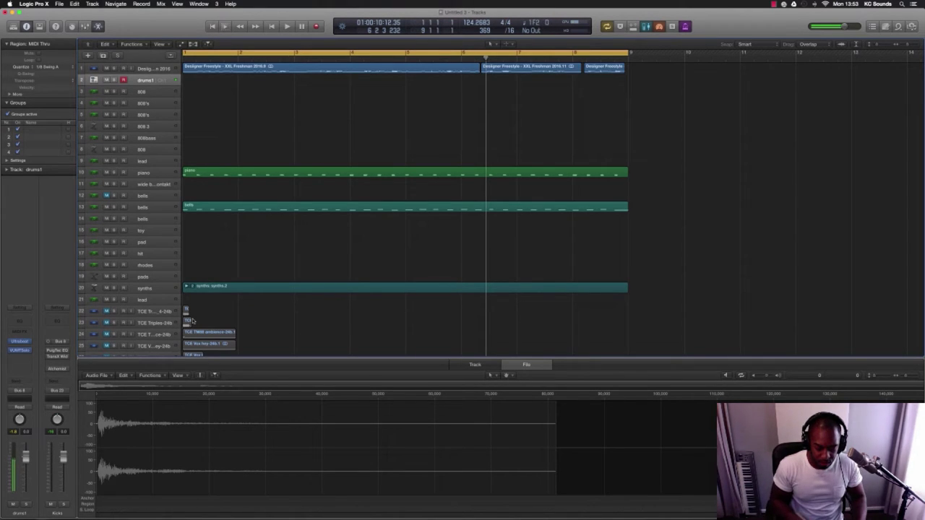
key(Return)
key(space)
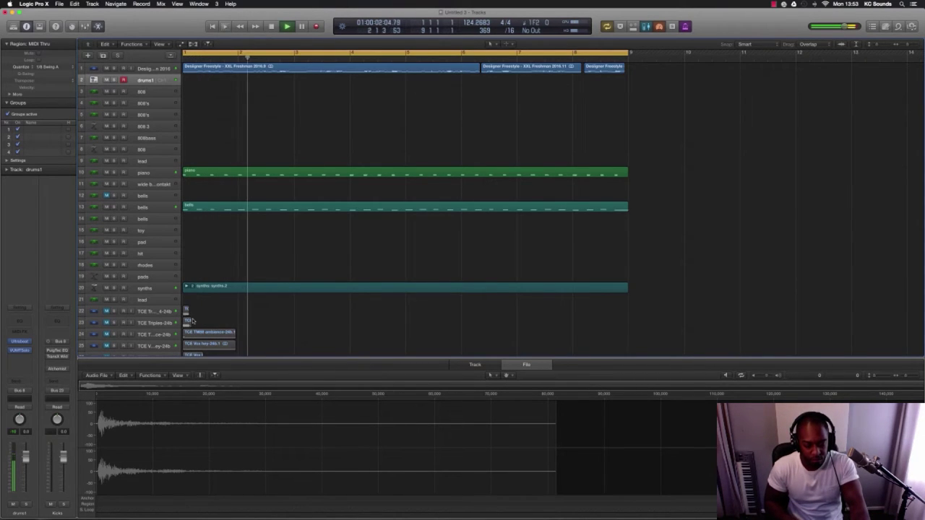
key(space)
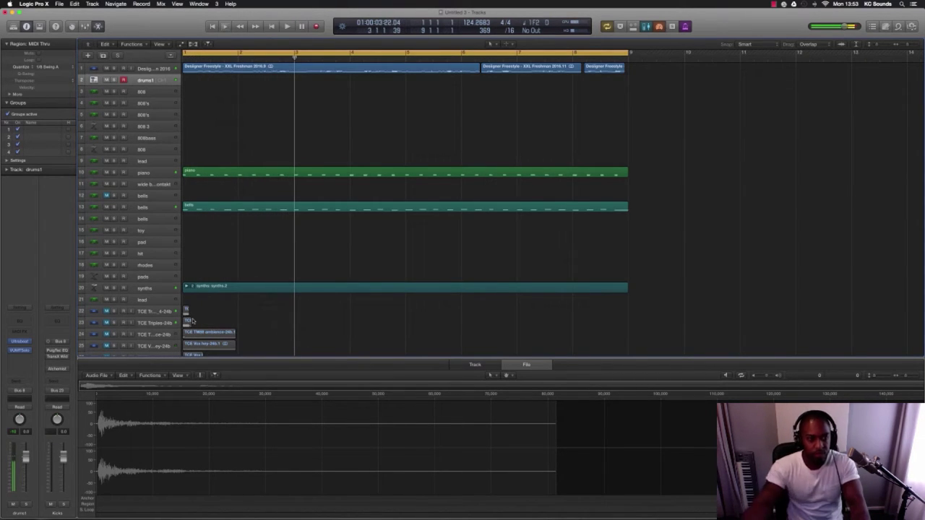
Lower the synths track's volume to about -15.8 dB, check its VUMTSolo meter, and enlarge the track rows.
click(148, 287)
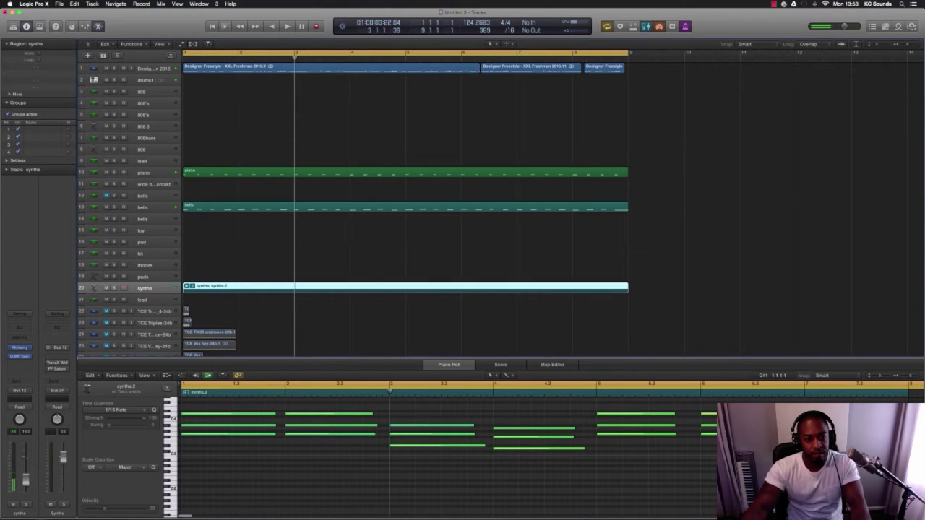
click(21, 357)
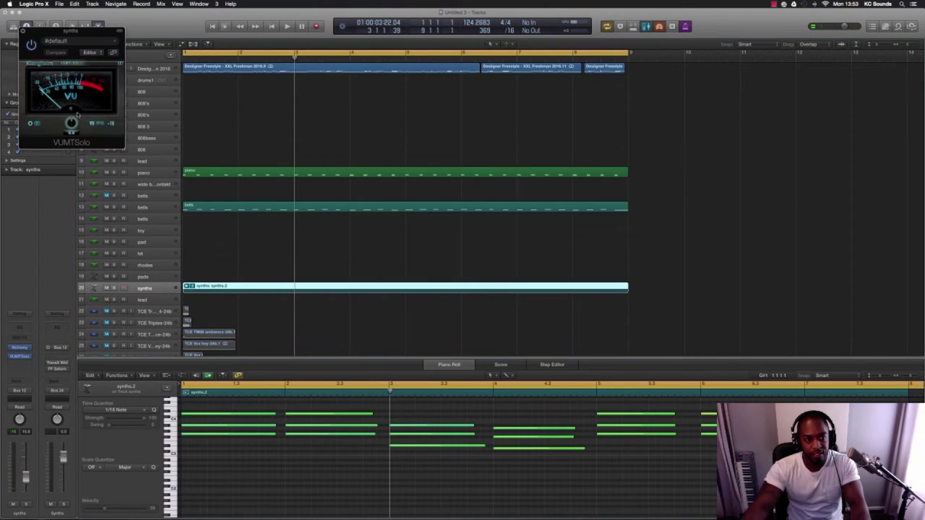
click(24, 31)
key(super+Down)
key(super+Down)
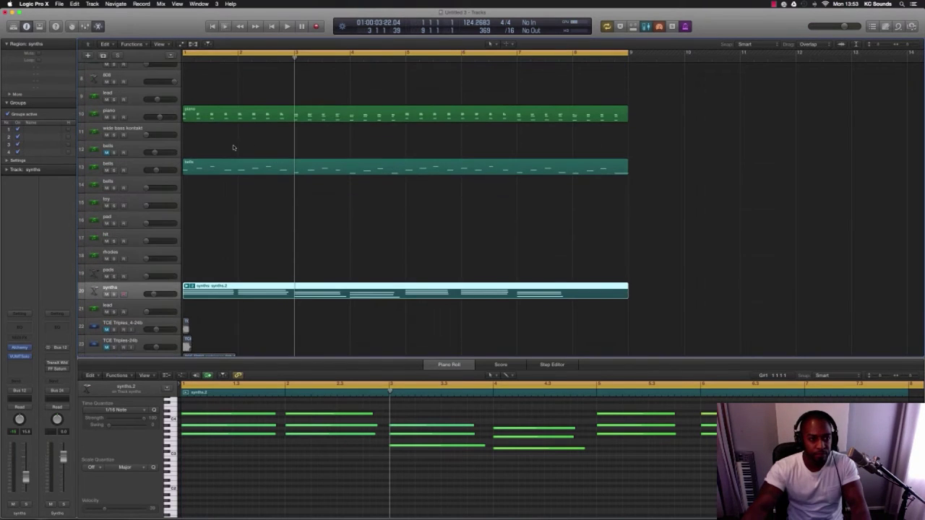
Play the arrangement from bar 1 and raise the synths track's volume by ear.
key(Return)
key(space)
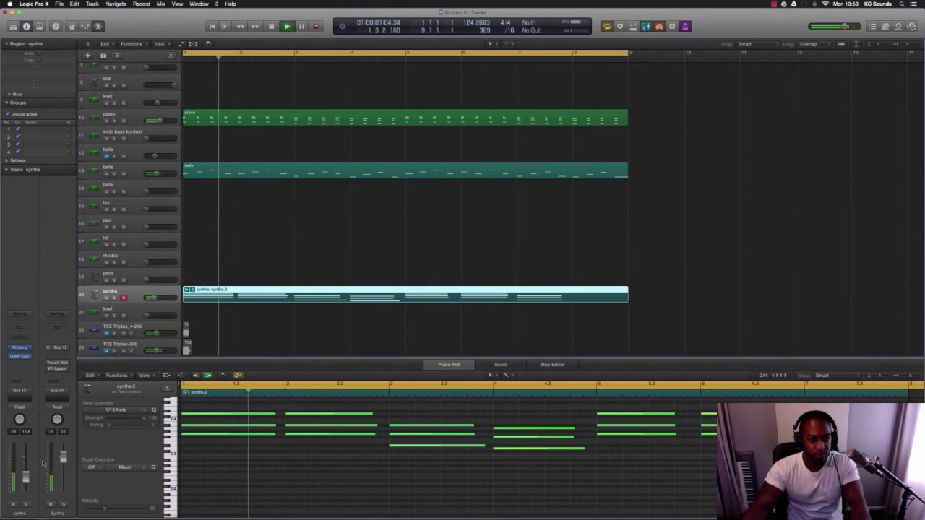
key(space)
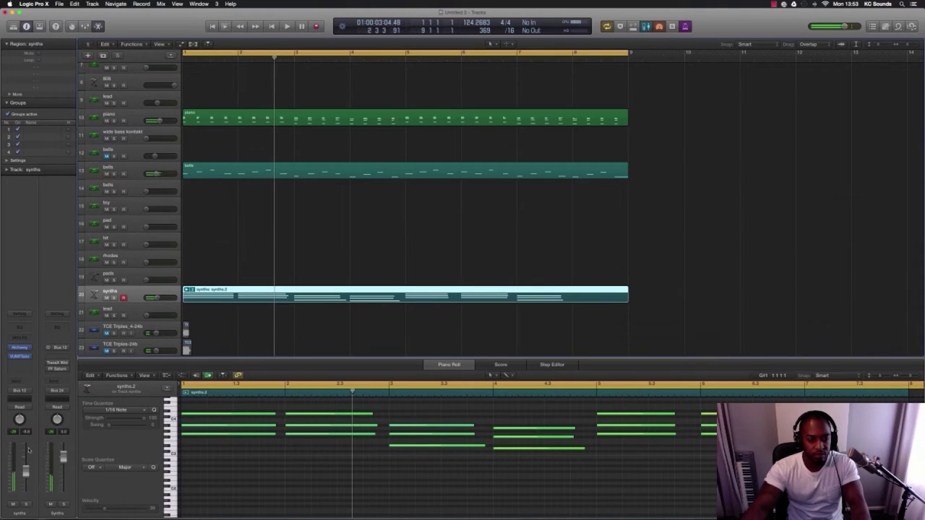
Select the drums1 track, try out its drum sounds and rehearse a drum part over playback from bar 1.
scroll(143, 133, up, 10)
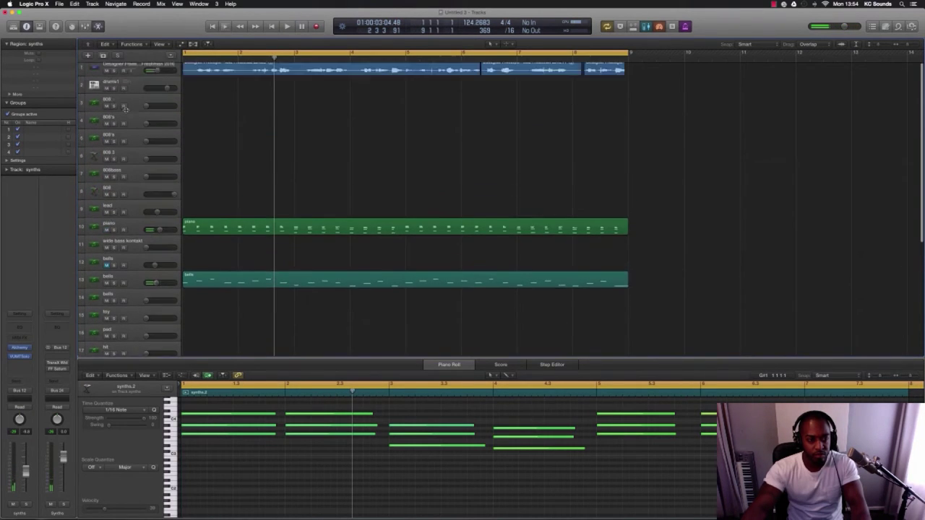
key(super+Up)
scroll(128, 114, up, 4)
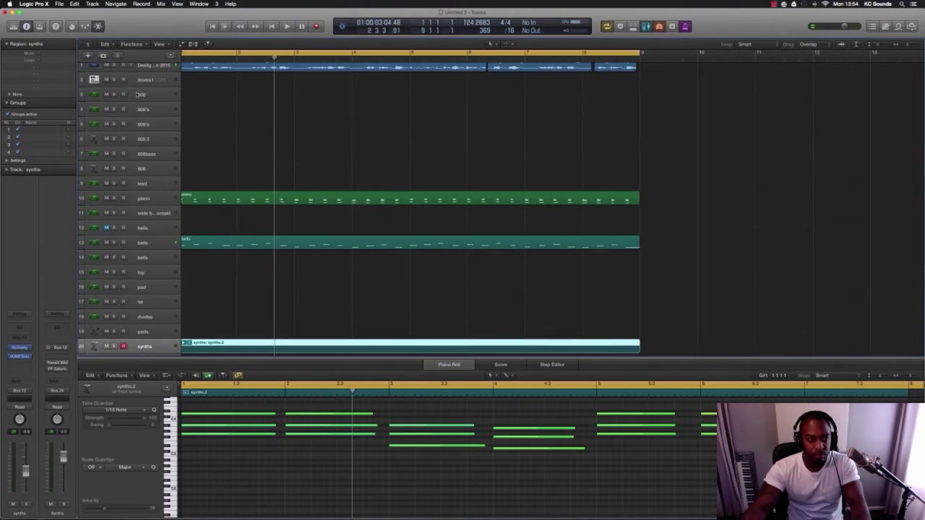
click(150, 88)
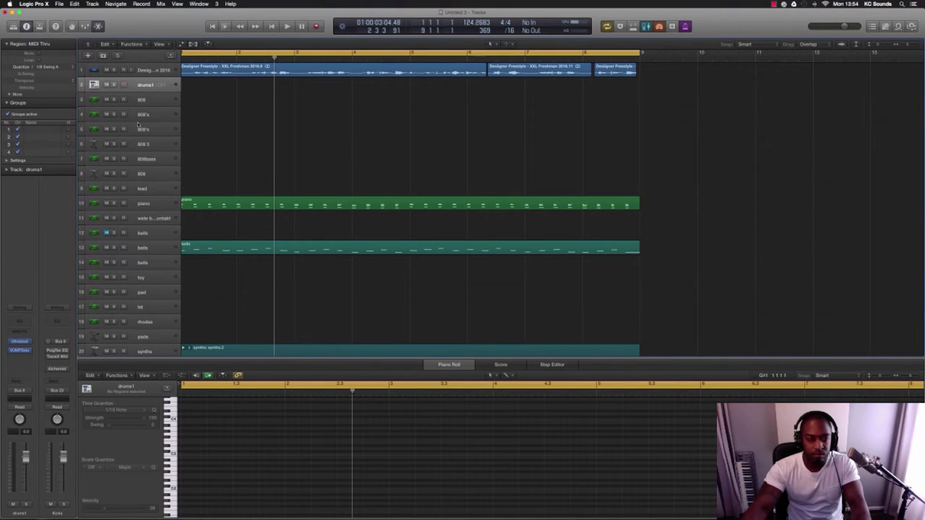
scroll(141, 326, down, 7)
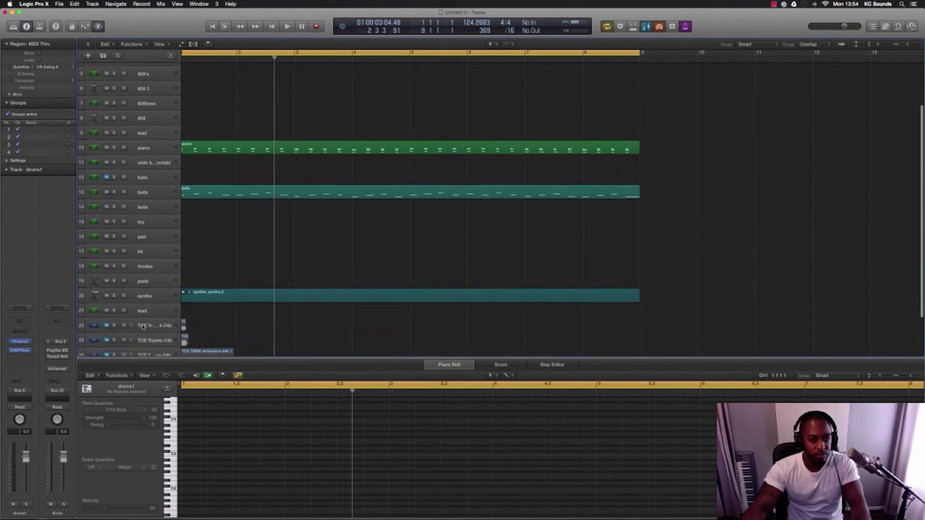
scroll(152, 260, up, 7)
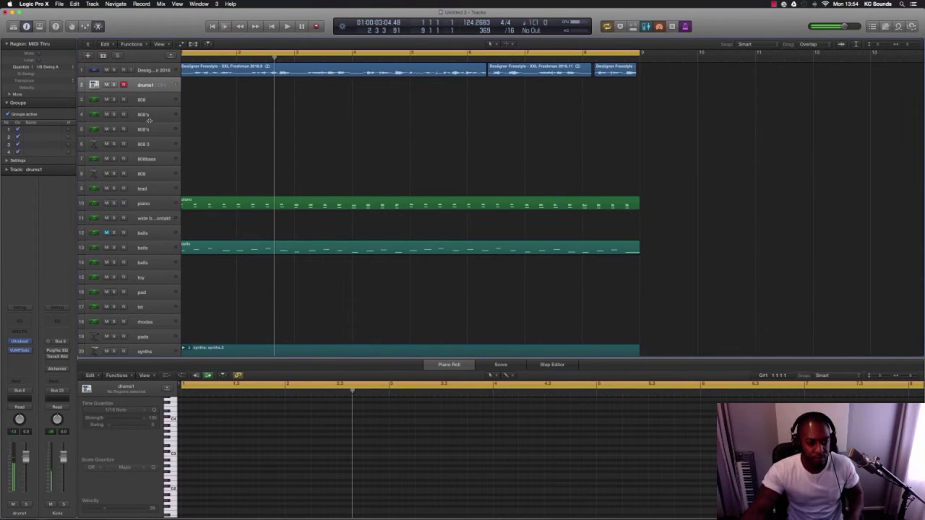
key(Return)
key(space)
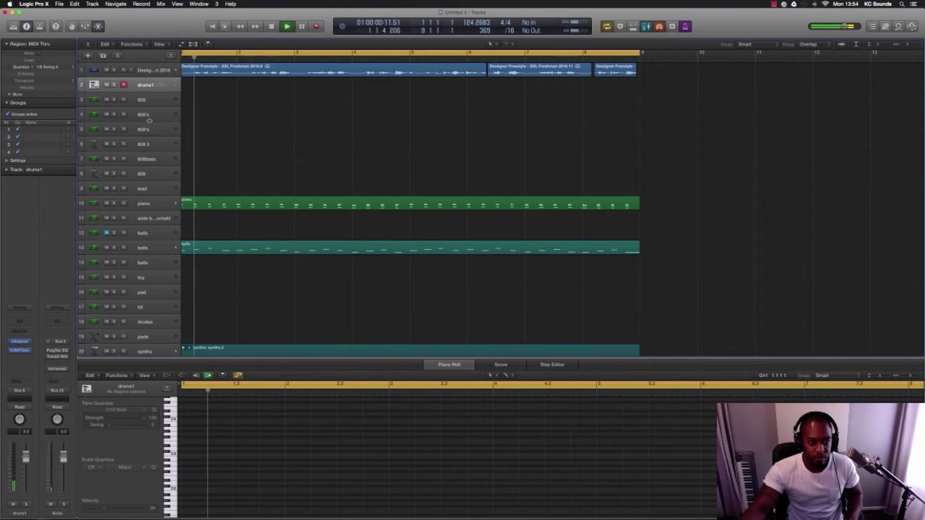
Mute the piano track and capture an eight-bar drum performance on the drums1 track from bar 1.
click(107, 203)
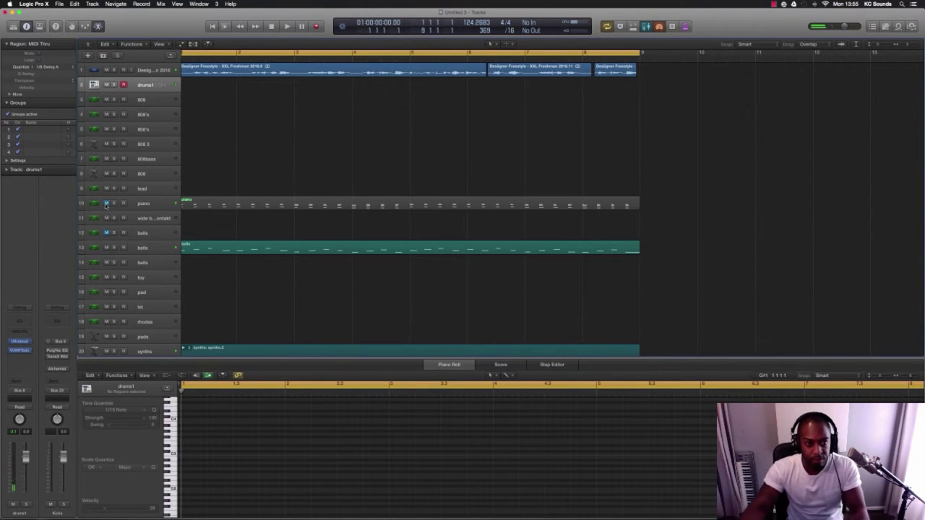
scroll(303, 146, left, 2)
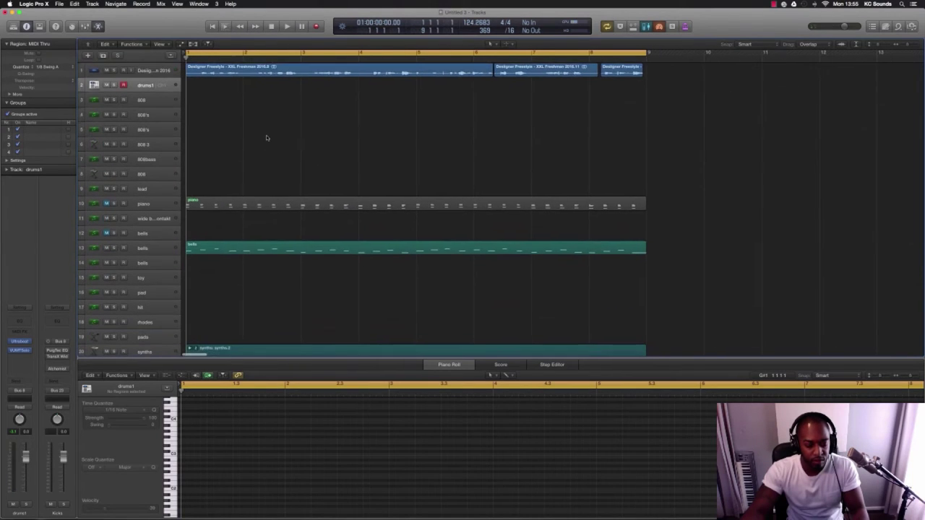
scroll(267, 152, up, 2)
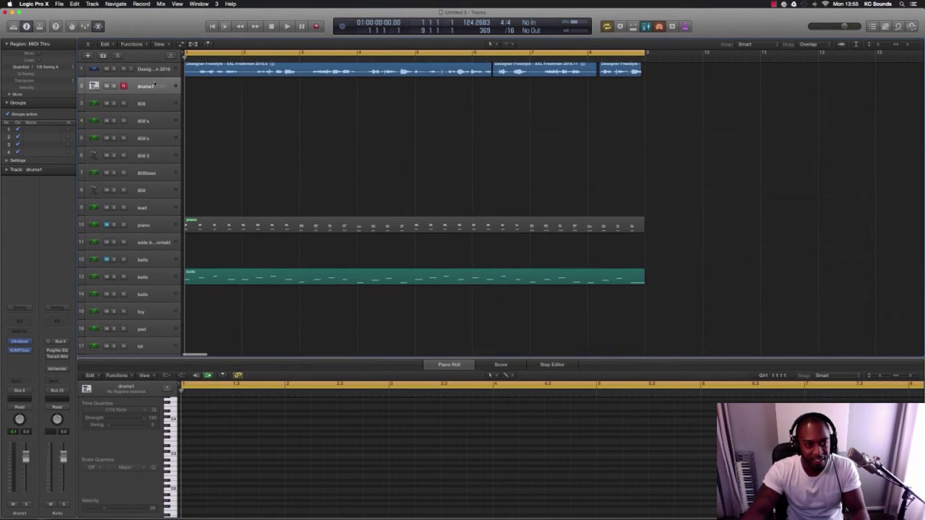
click(150, 104)
click(151, 87)
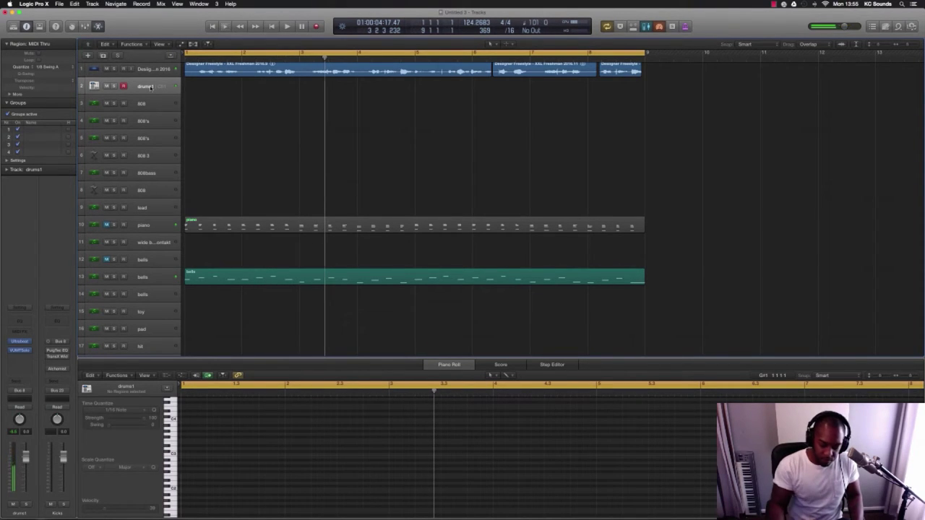
key(Return)
key(space)
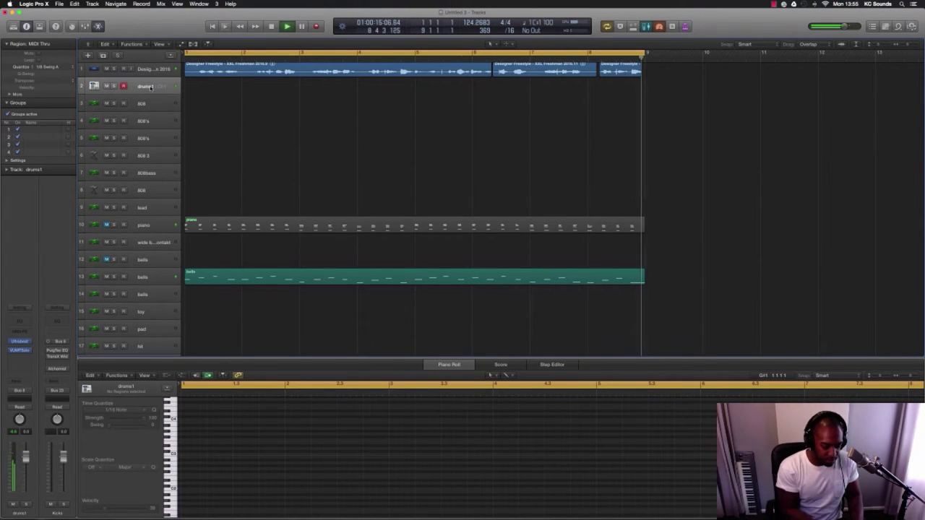
key(r)
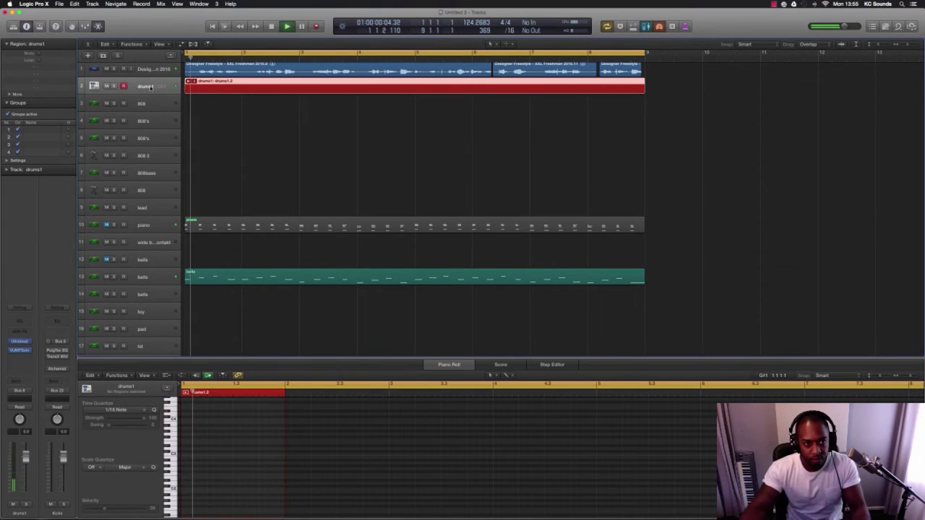
key(space)
Switch the drums1 take folder to take drums1.1 and flatten it into a single region.
click(191, 80)
click(214, 90)
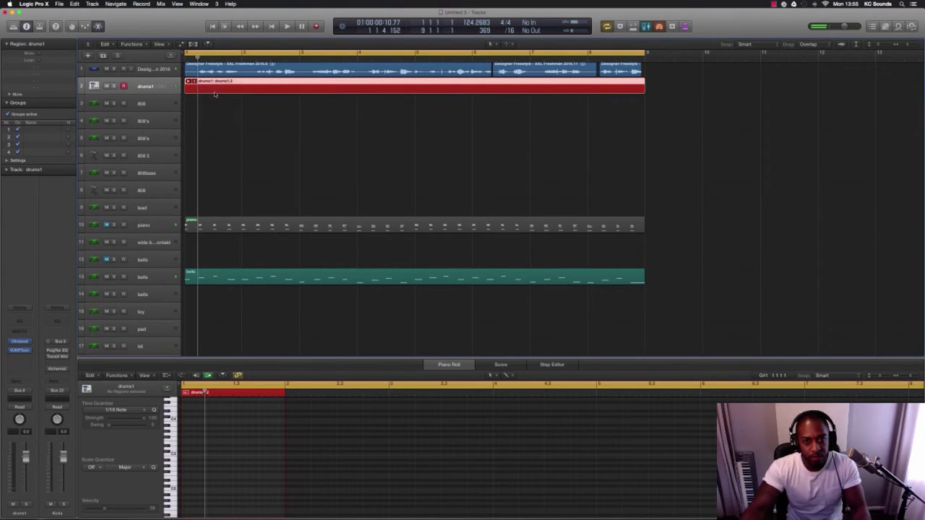
click(192, 80)
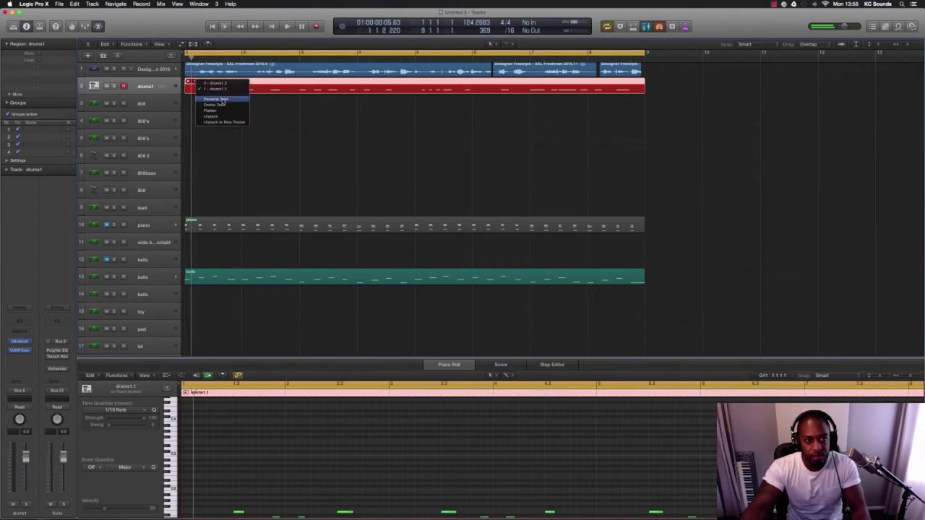
click(223, 110)
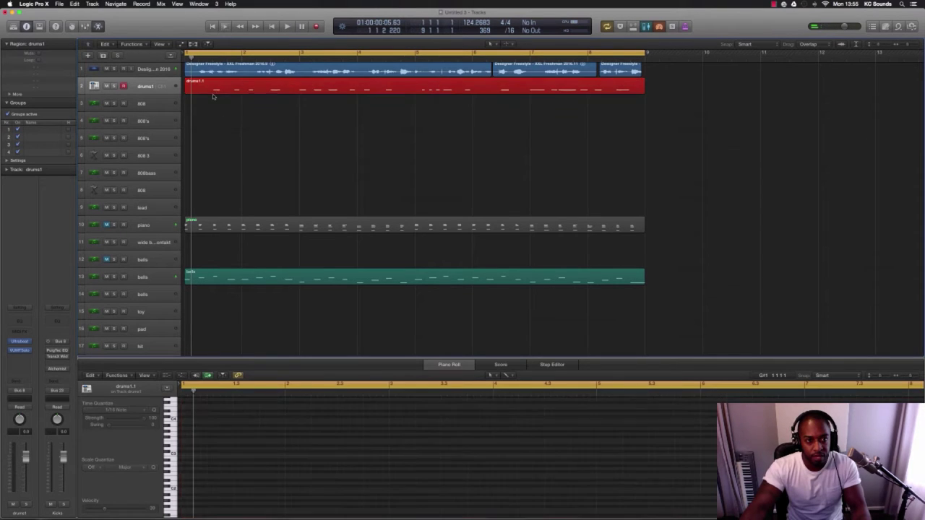
Add a drum note at bar 1 of the drums1.1 region and move all notes of its row down one semitone.
key(e)
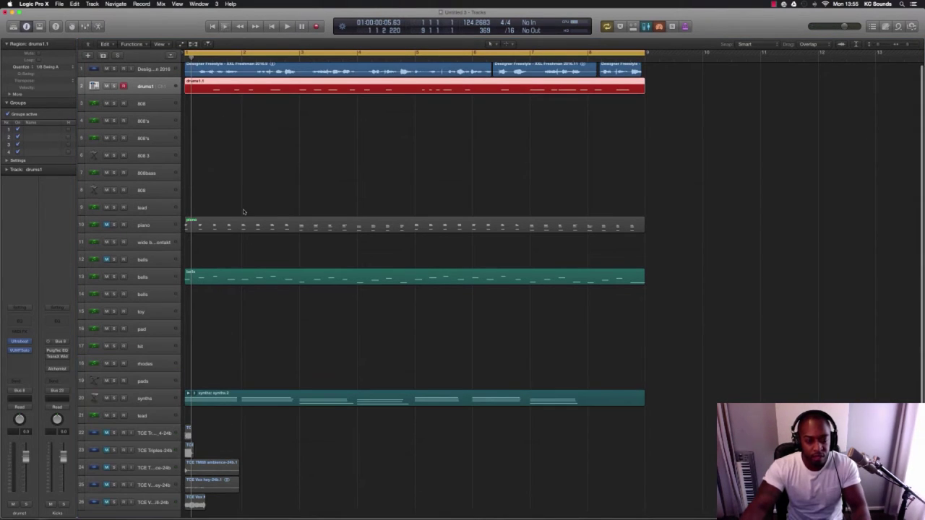
key(e)
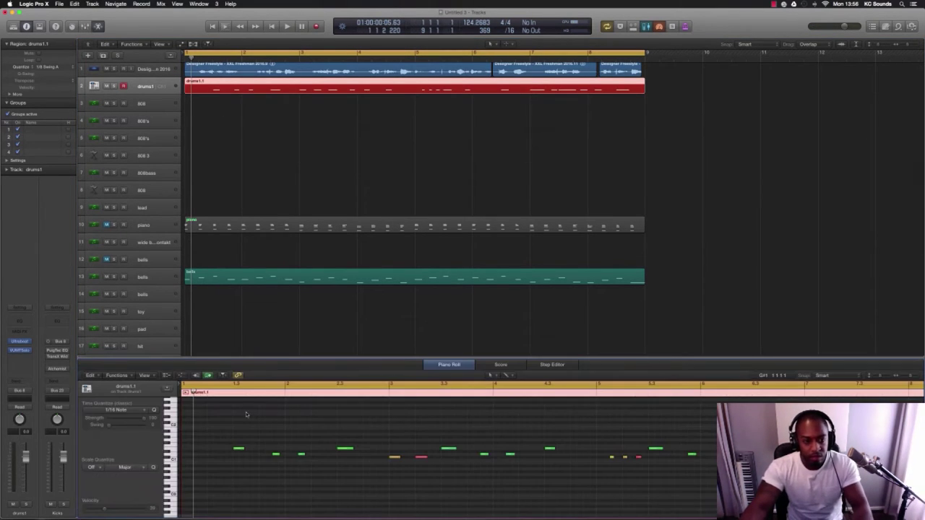
click(185, 458)
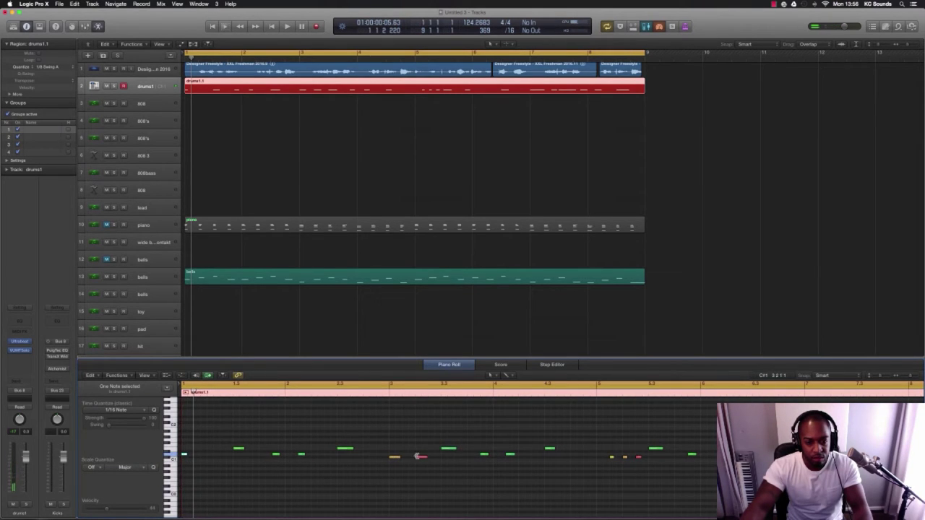
drag(420, 458, 188, 463)
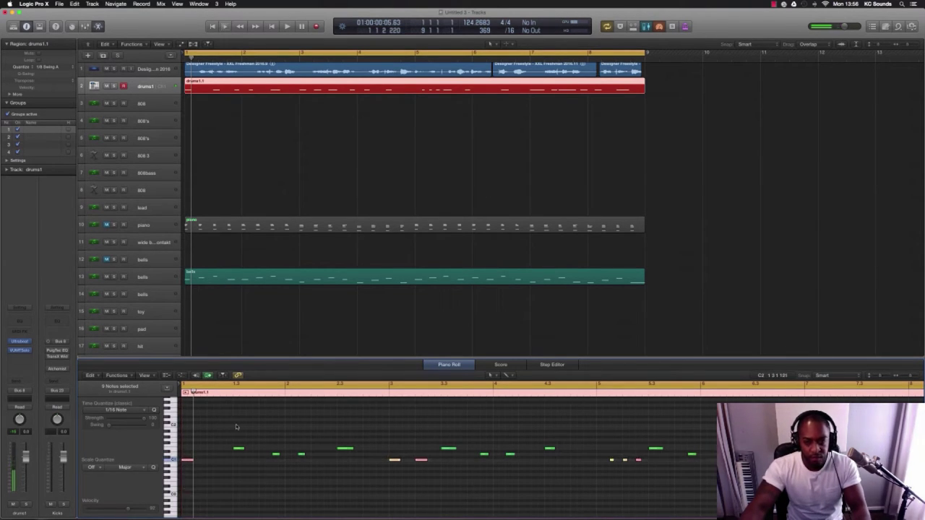
Play back the edited drum pattern and check the drums1 track's KC TRAP DRUMS kit in Ultrabeat.
key(space)
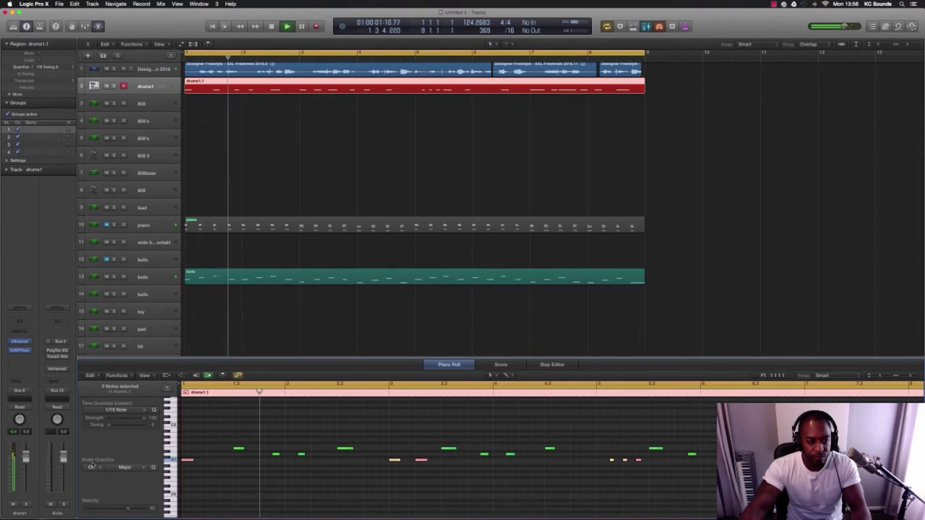
click(20, 341)
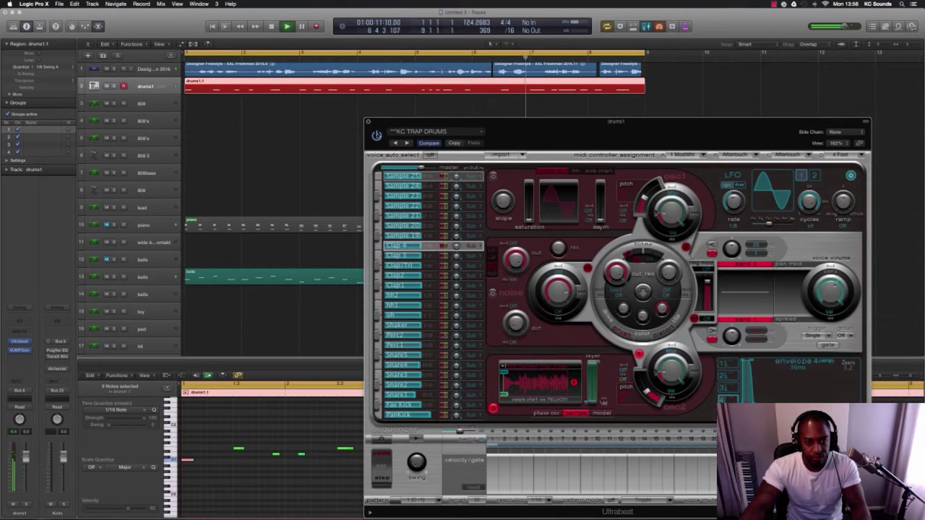
click(367, 122)
Shrink the track rows to fit all tracks and try the first 808 track against playback.
key(super+Up)
key(super+Up)
key(super+Up)
key(super+Up)
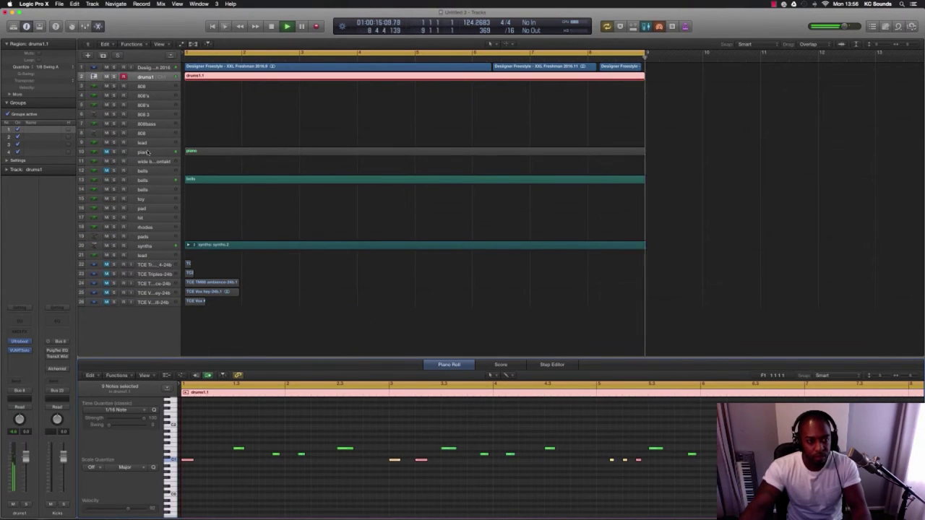
click(143, 87)
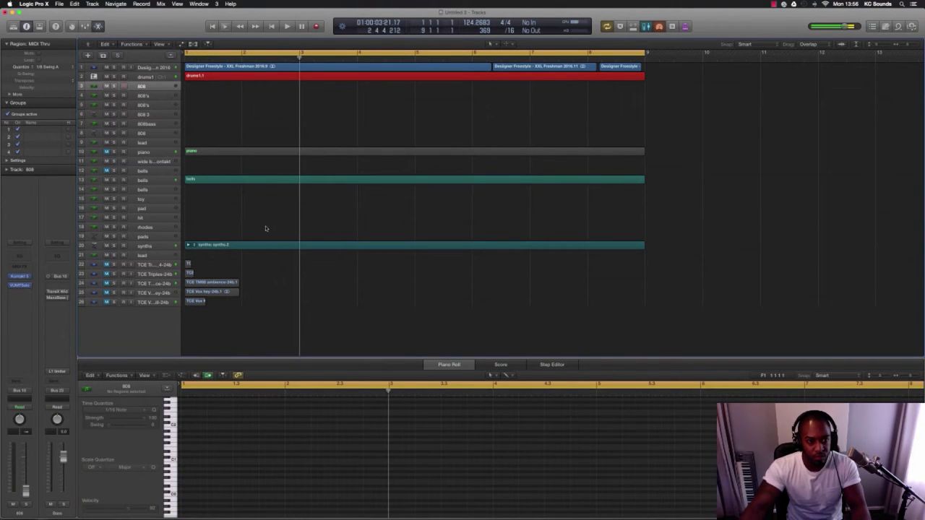
key(space)
key(space)
In the drums1 track's Ultrabeat kit, set the bottom kick sound's level to 7.0 dB and close the instrument.
click(146, 76)
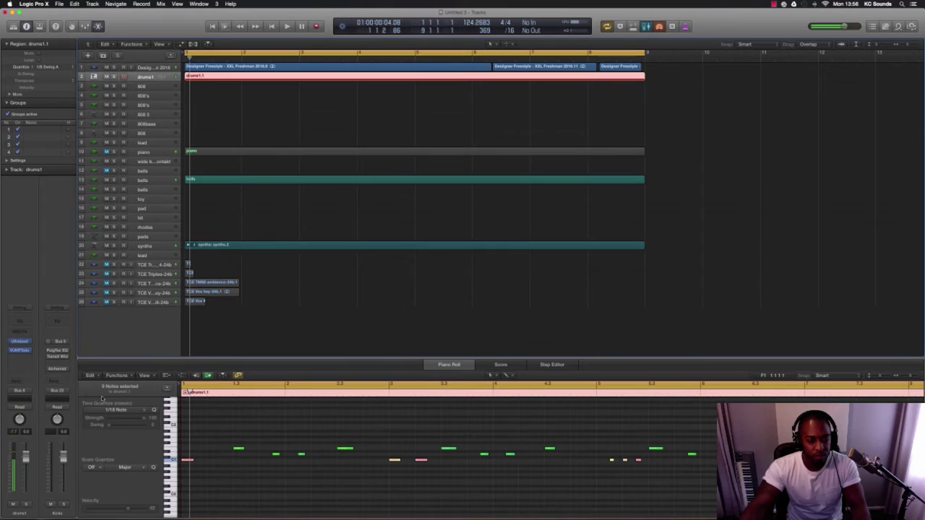
click(19, 341)
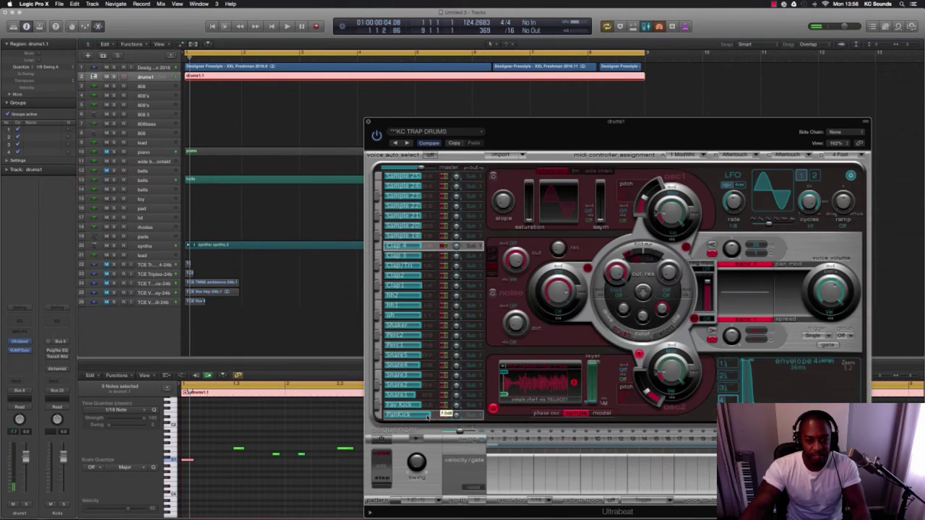
click(368, 121)
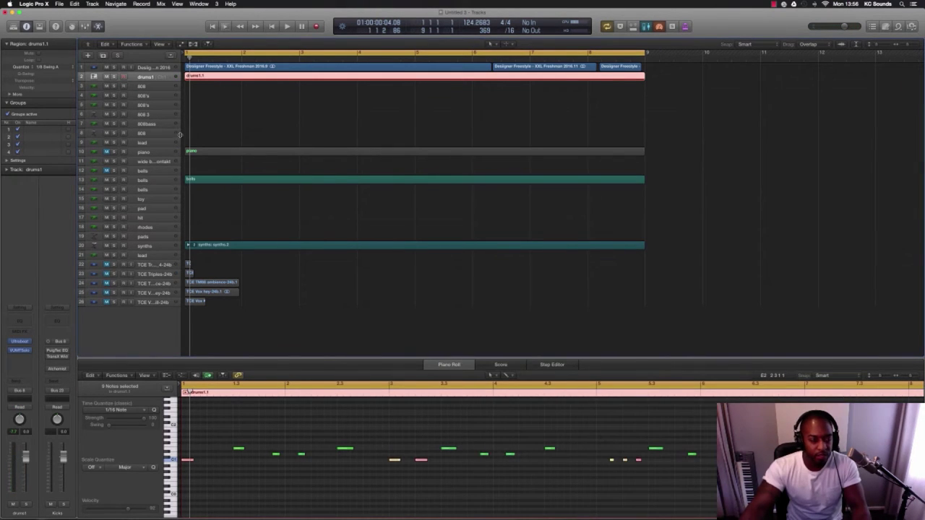
Select the 808's instrument on track 5 and capture an eight-bar 808 bass performance played over the beat.
key(super+Down)
click(143, 96)
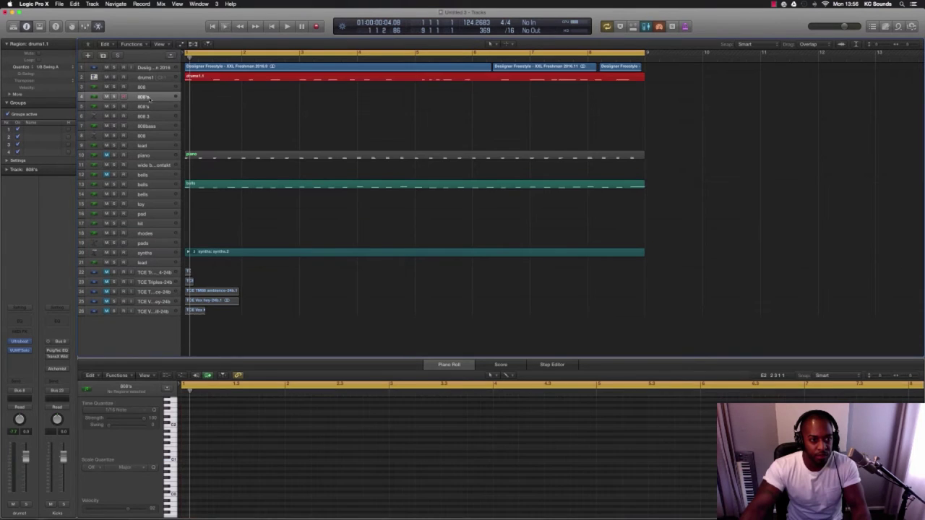
click(162, 109)
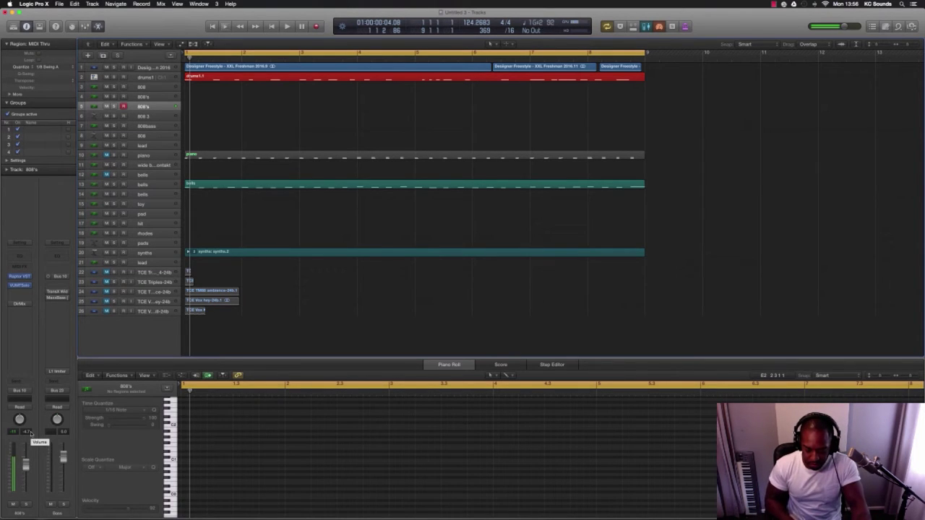
key(space)
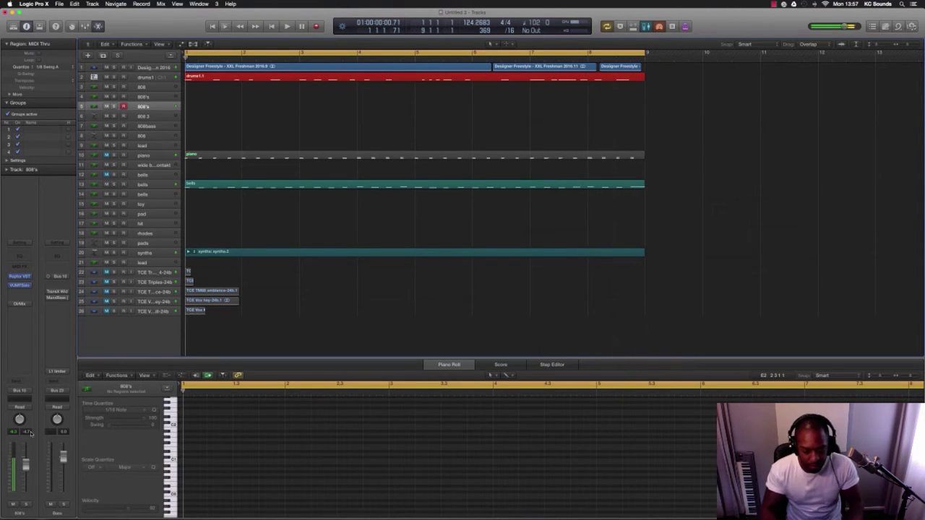
key(shift+r)
key(space)
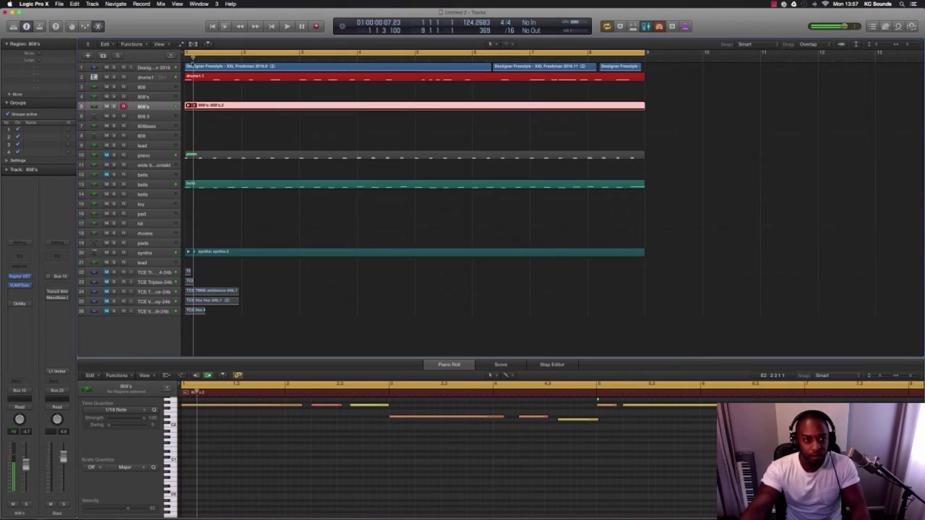
Copy the track 5 808's take folder to bar 9 and switch the original folder to take 808's.1.
drag(246, 107, 710, 106)
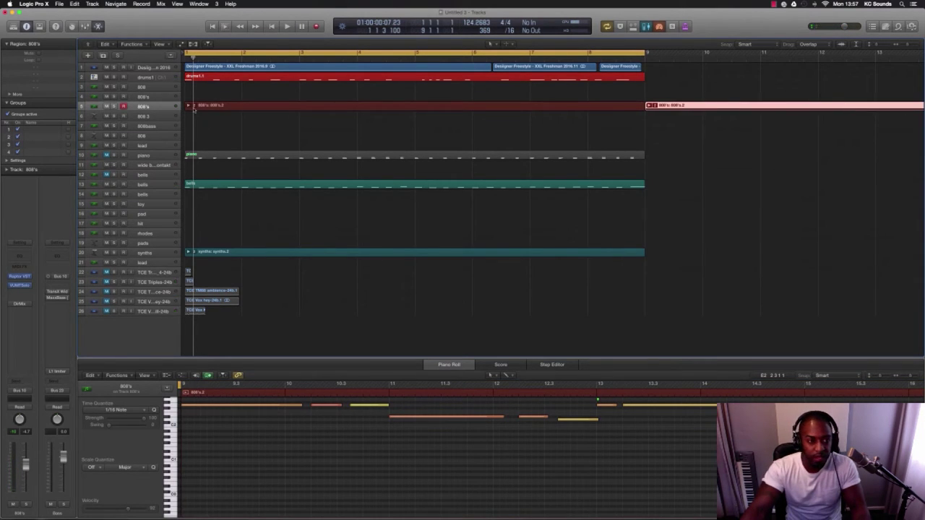
click(193, 108)
click(210, 117)
key(super+Down)
key(super+Down)
key(super+Down)
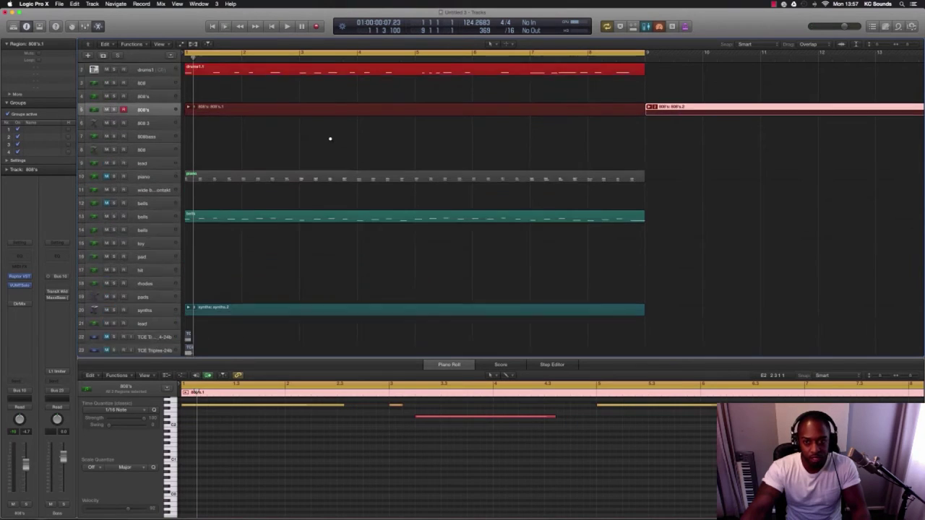
click(721, 133)
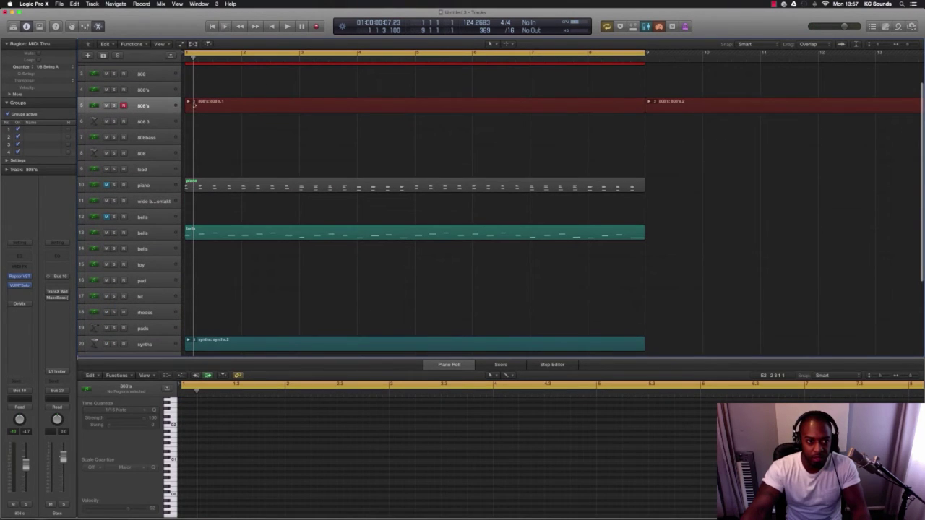
Flatten the 808's take folder at bar 1 into a single region and play it back with the beat.
click(193, 105)
click(220, 132)
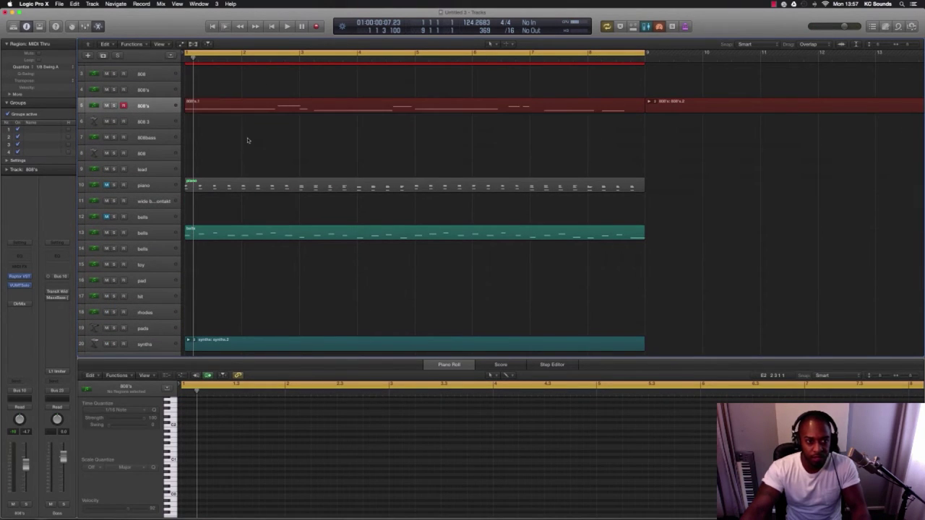
key(space)
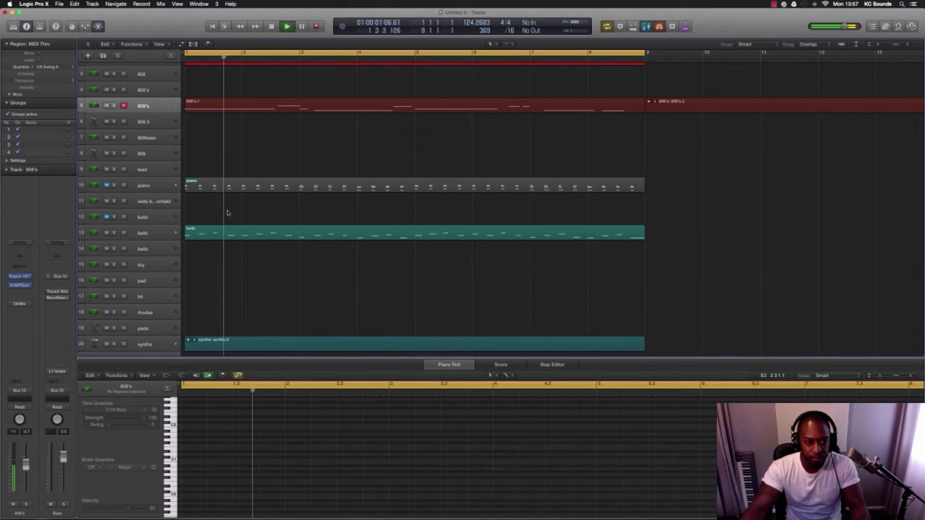
key(space)
scroll(249, 122, up, 2)
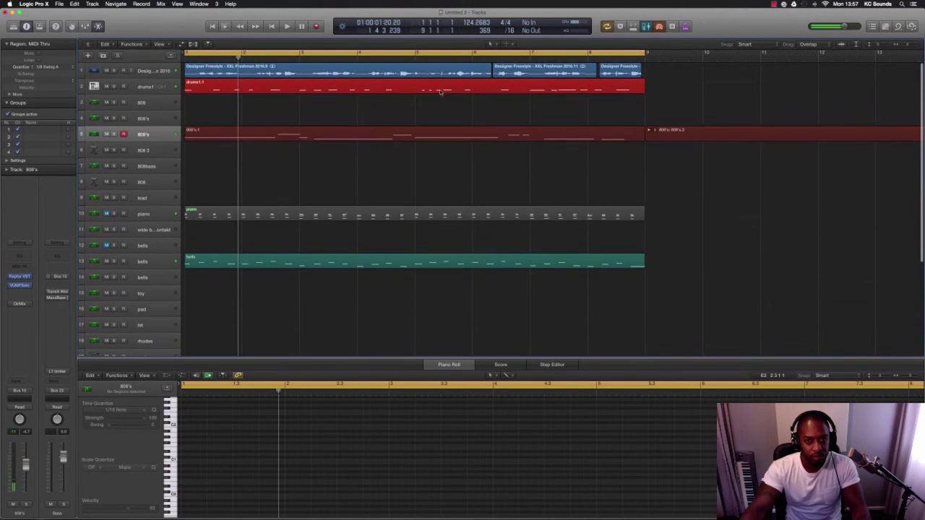
Select all Snare3 notes in the drums1 region, adjust their velocity and play the result from the start.
click(247, 90)
key(super+Down)
key(super+Down)
key(super+Down)
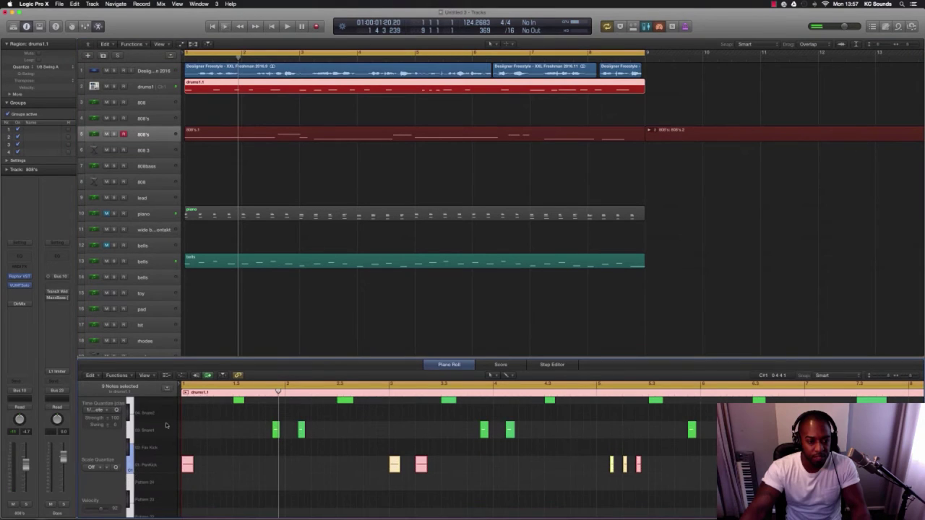
scroll(169, 436, up, 3)
click(146, 455)
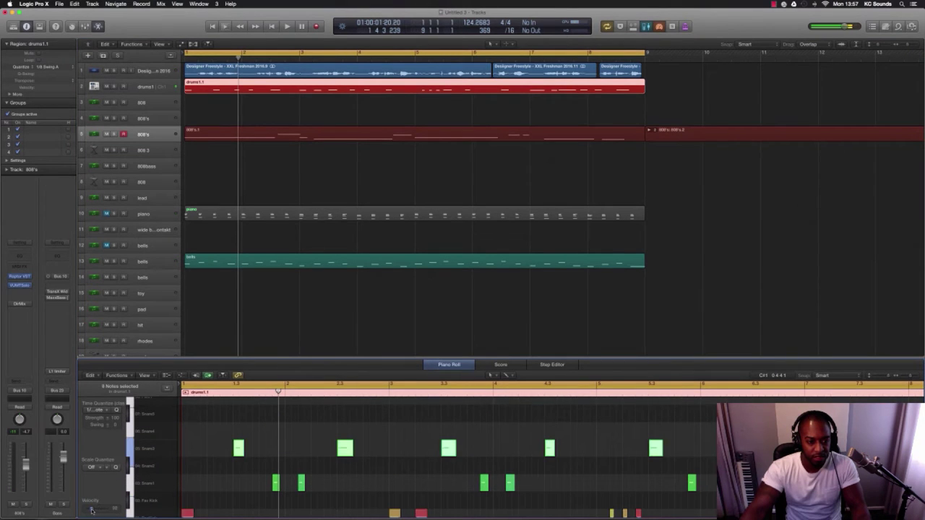
key(Return)
key(space)
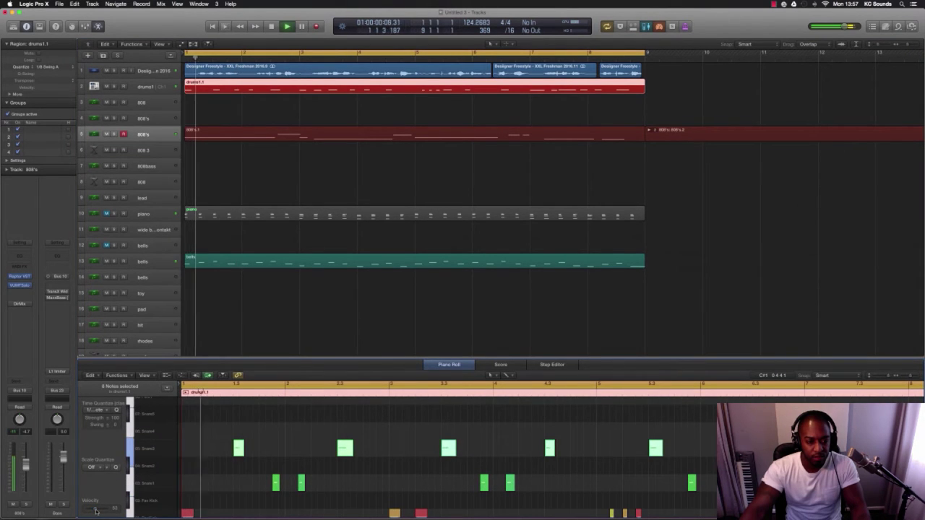
key(space)
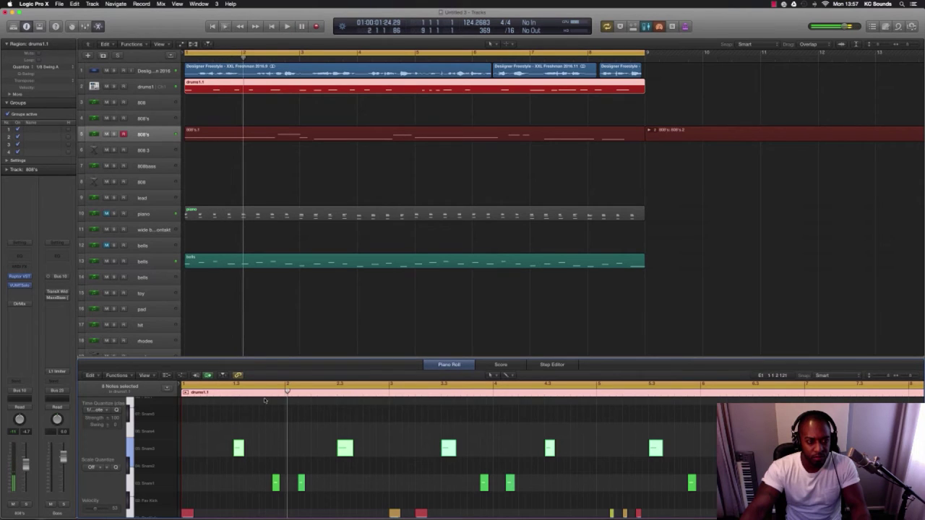
Audition the drums1 track's Ultrabeat sounds over the beat, compare with the 808's.1 region and close the instrument.
click(146, 85)
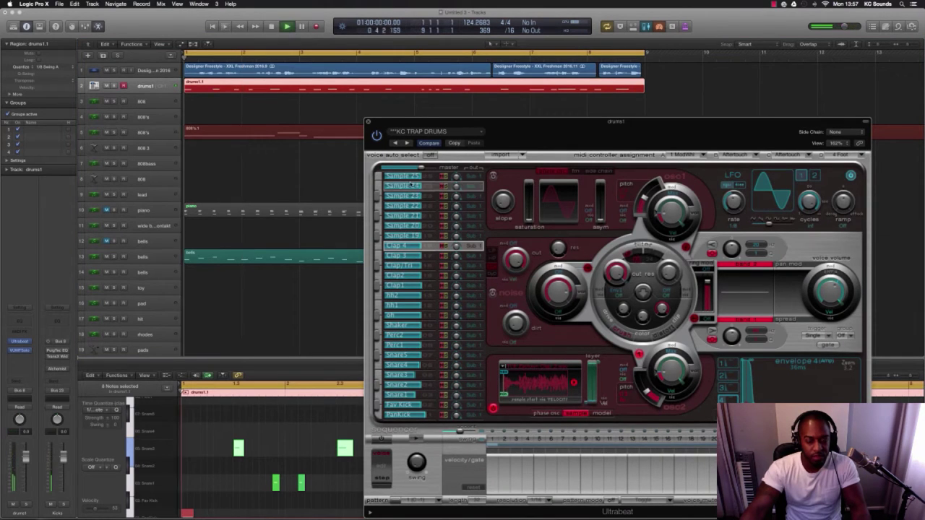
key(space)
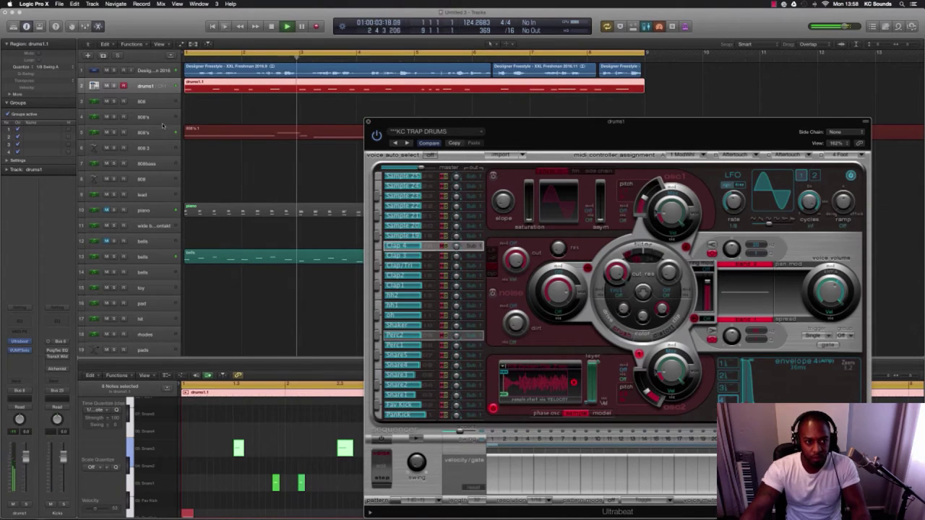
click(337, 129)
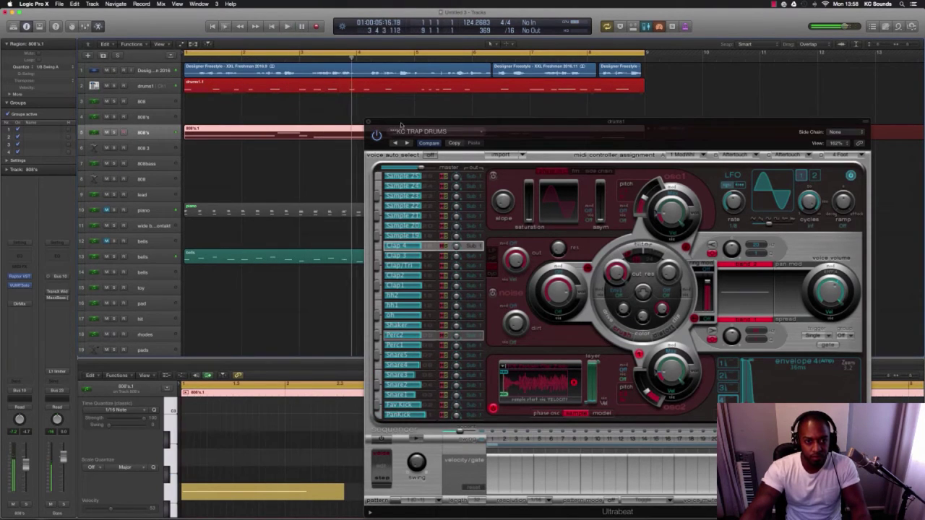
key(space)
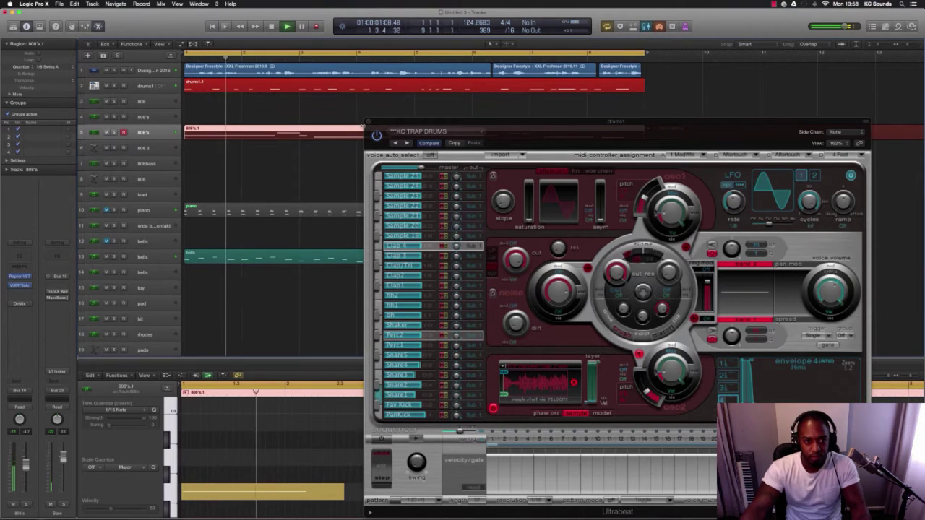
click(368, 122)
key(super+Up)
key(super+Up)
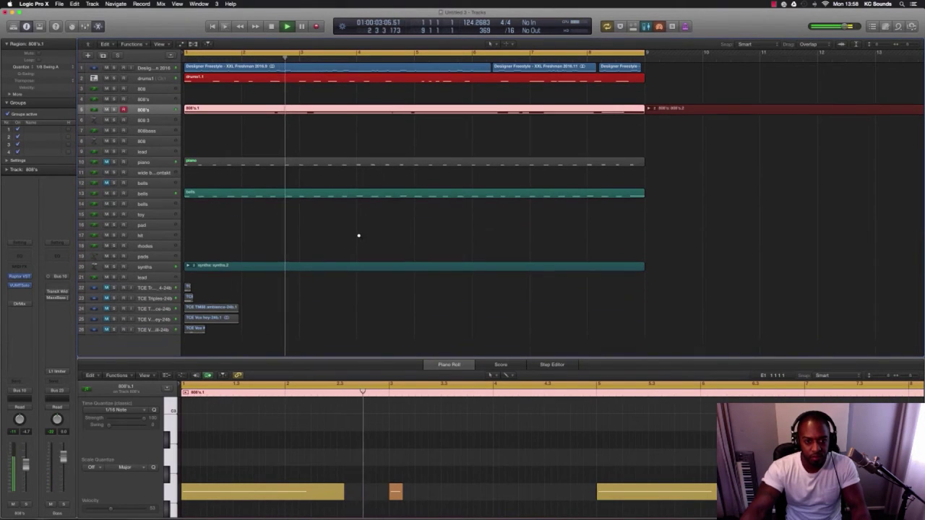
Unmute the piano track and move its eight-bar region to bar 9.
click(107, 163)
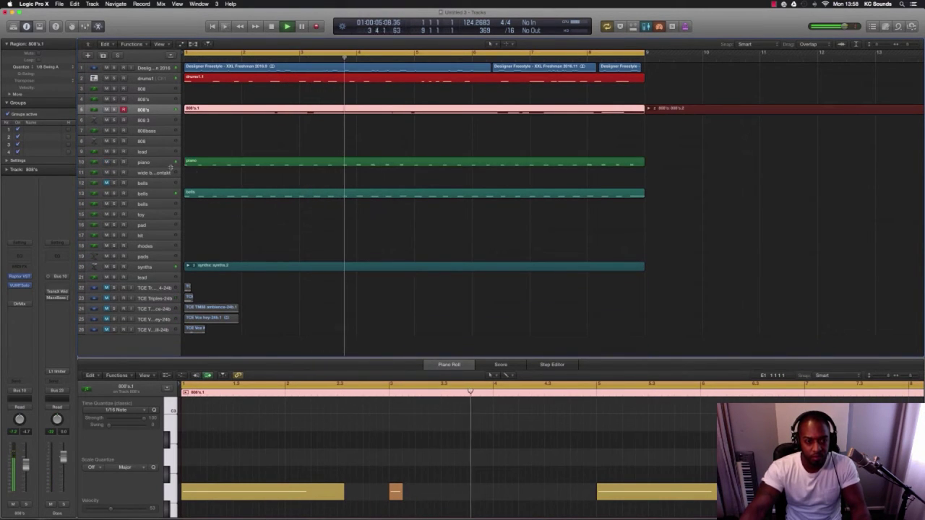
click(238, 162)
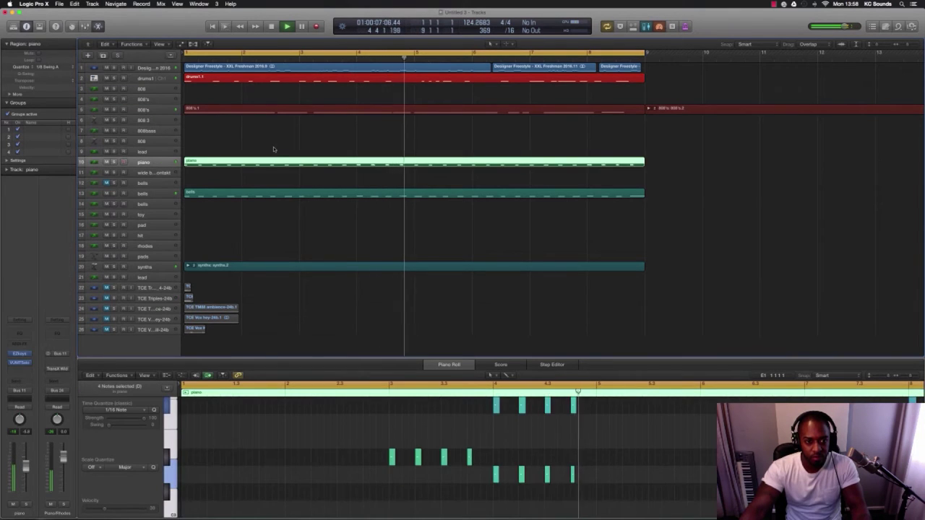
key(Delete)
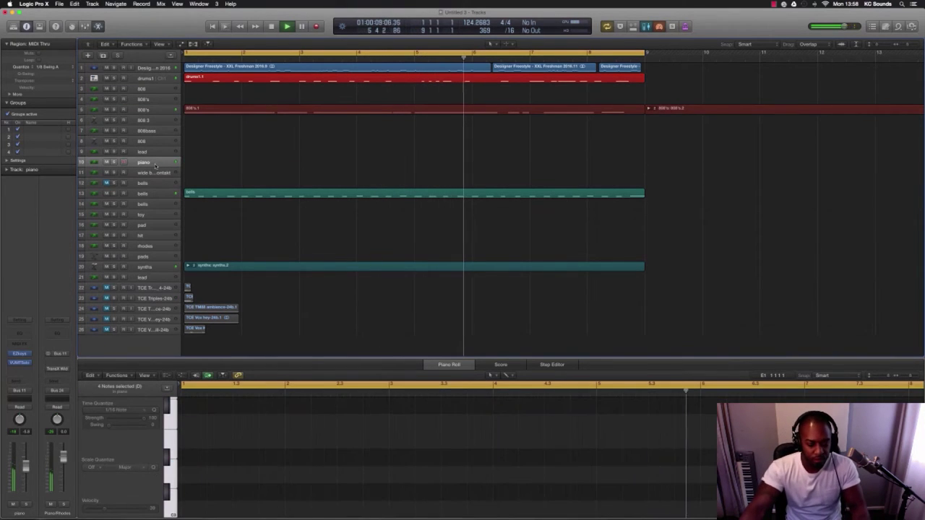
key(super+z)
drag(283, 160, 744, 163)
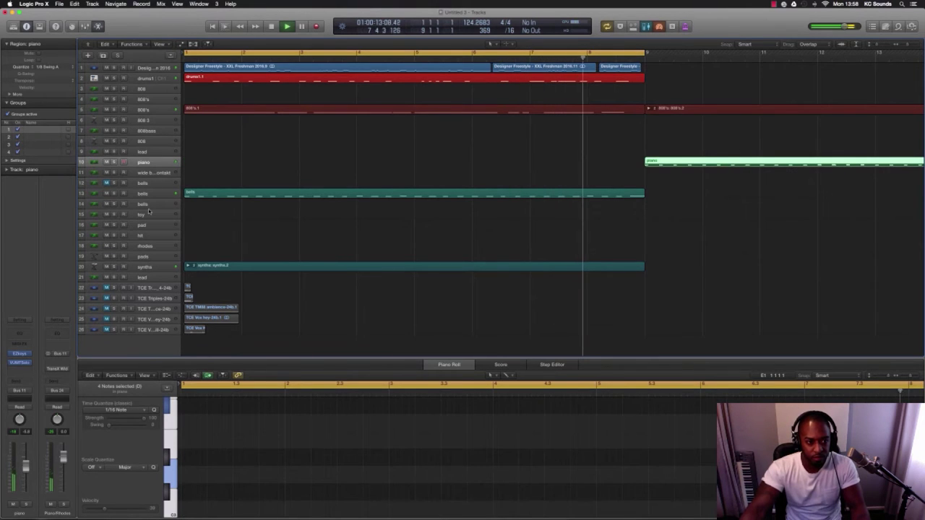
Add a kick note on beat 2 of bar 2 in the drums1 region and play it back.
click(242, 82)
key(Return)
key(space)
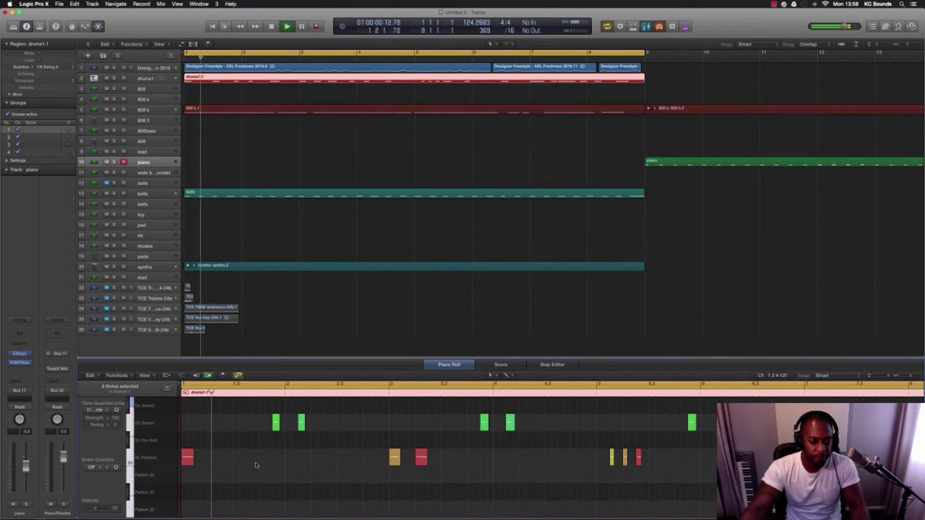
key(space)
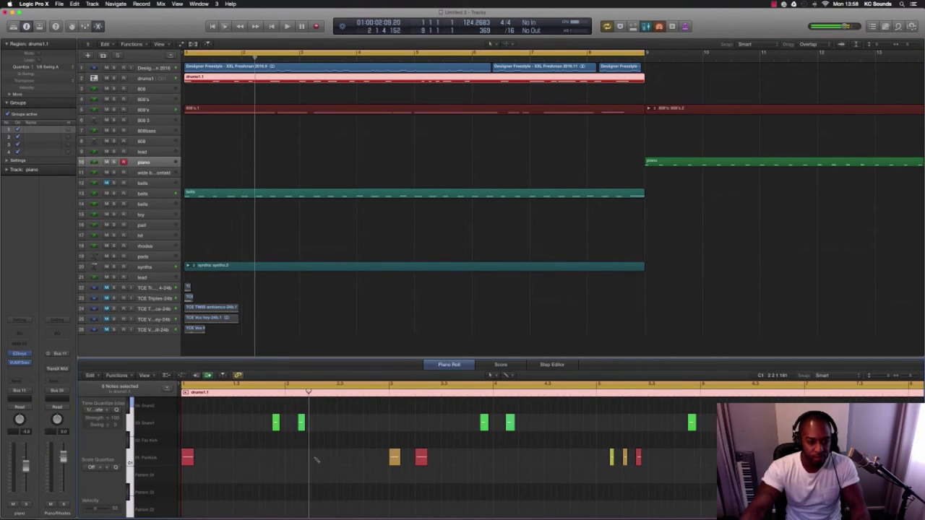
key(Return)
key(space)
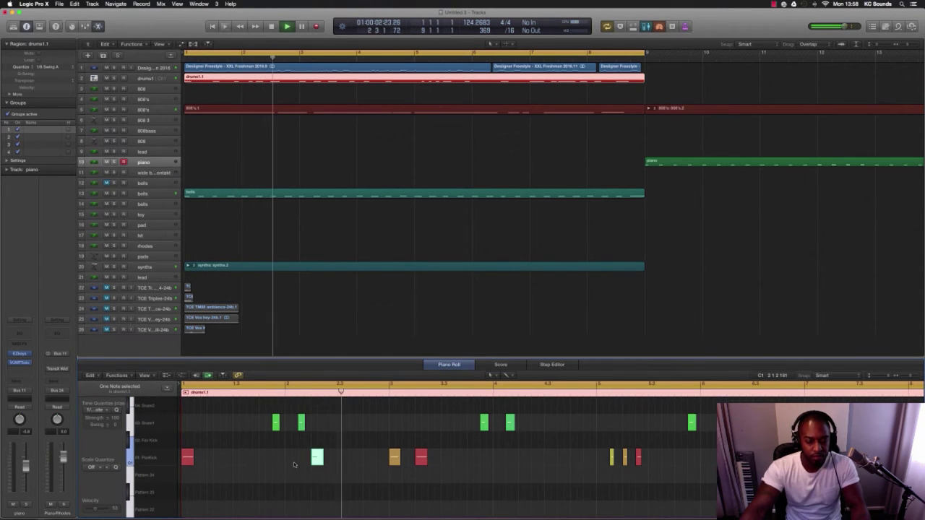
key(space)
Try an extra kick note on beat 4 of bar 2 against the 808, then delete it.
click(368, 457)
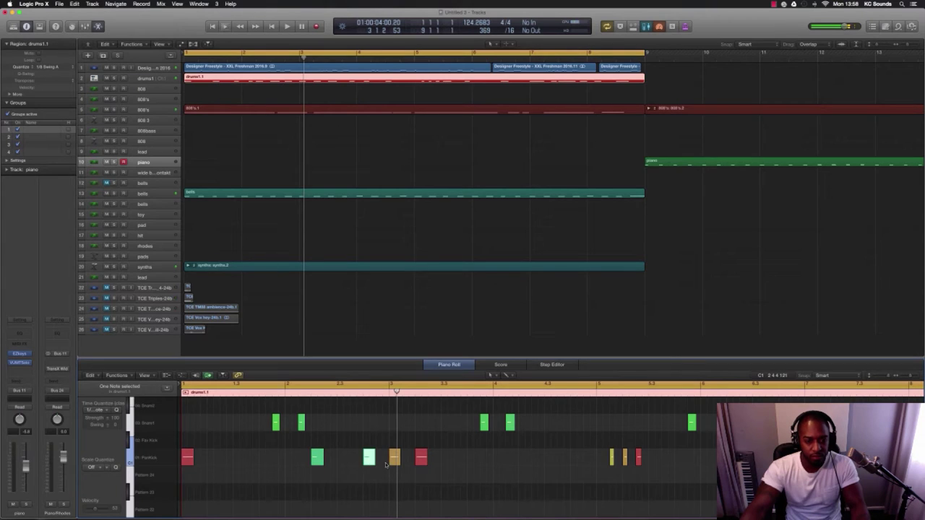
click(316, 109)
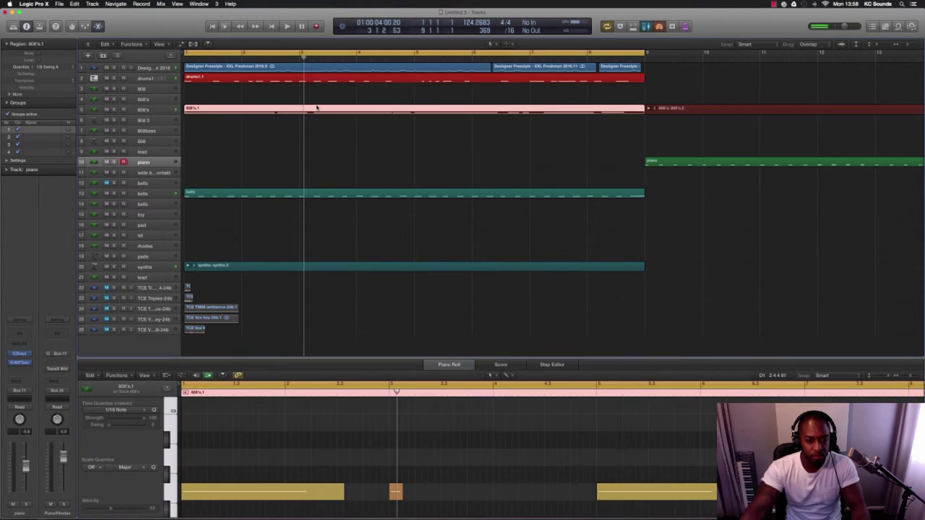
key(space)
click(263, 78)
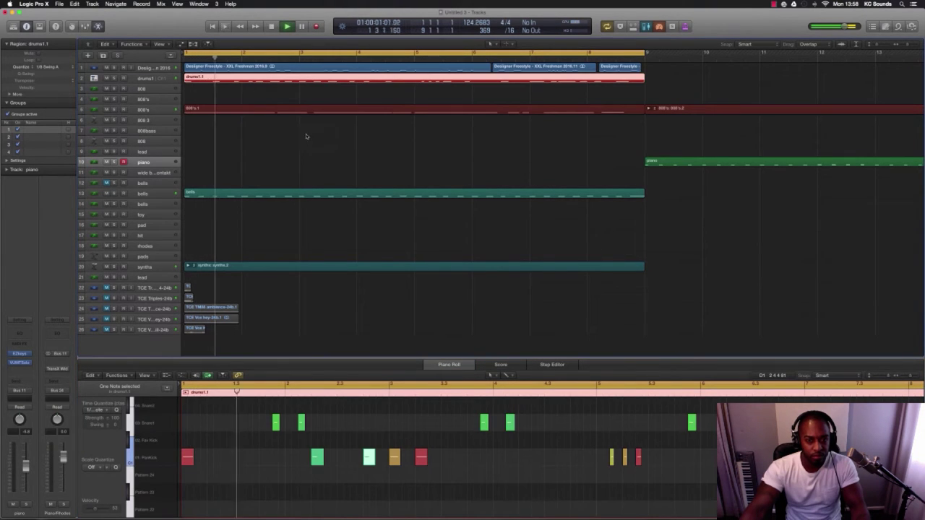
scroll(305, 139, down, 5)
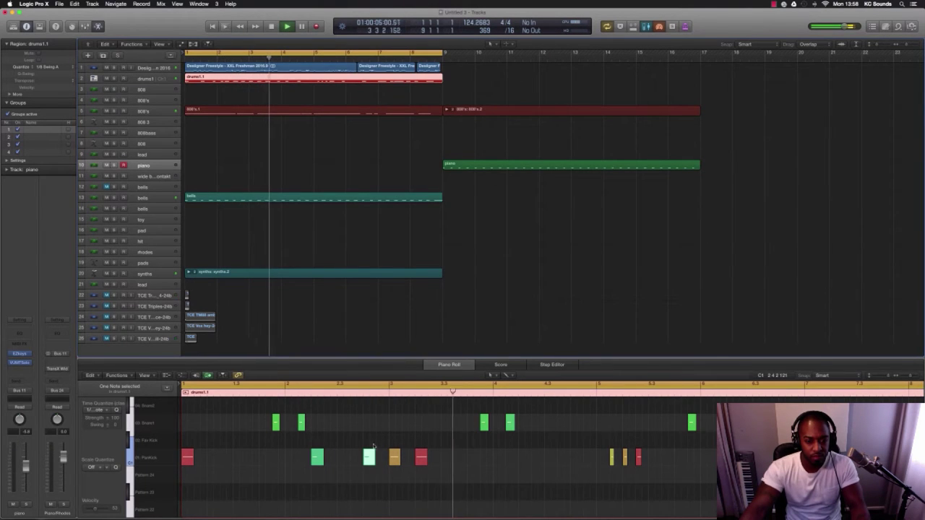
key(Delete)
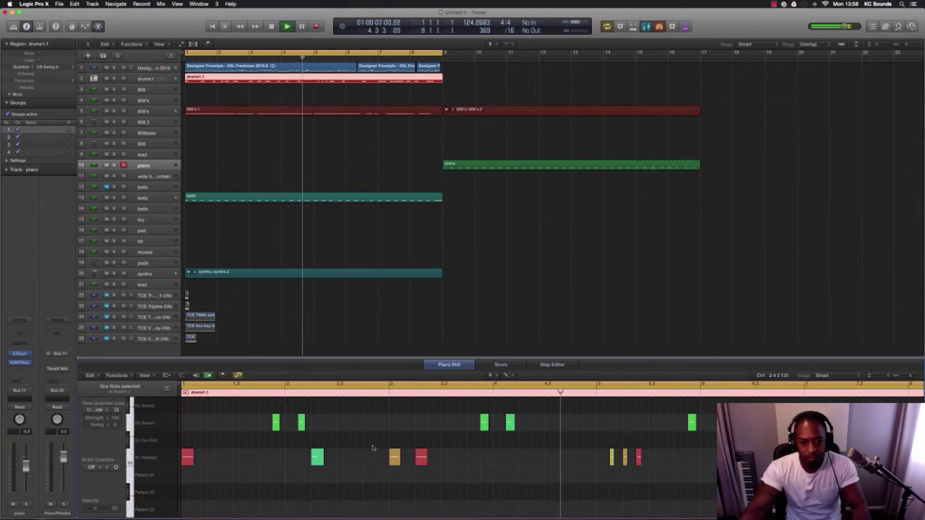
Add a kick note just after beat 2 of bar 4 in the drums1 region and compare with the 808's.1 notes.
click(537, 456)
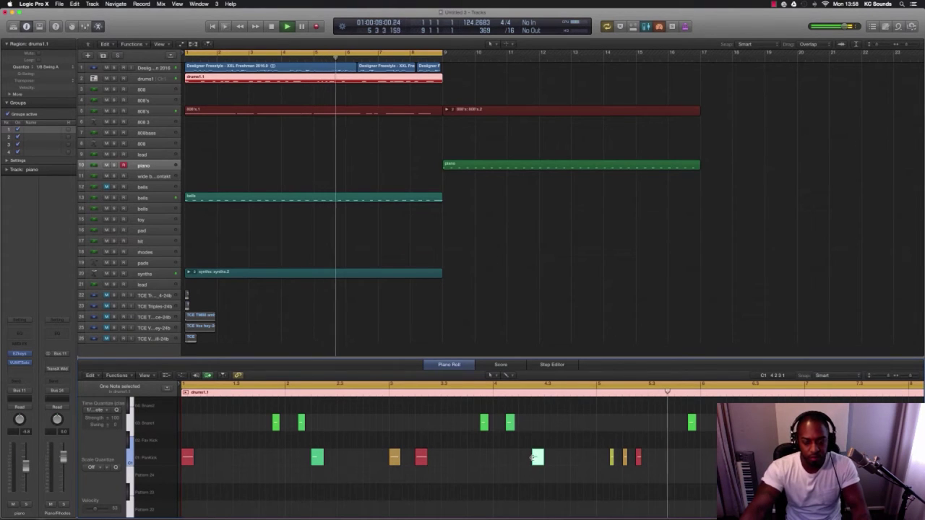
key(space)
click(320, 112)
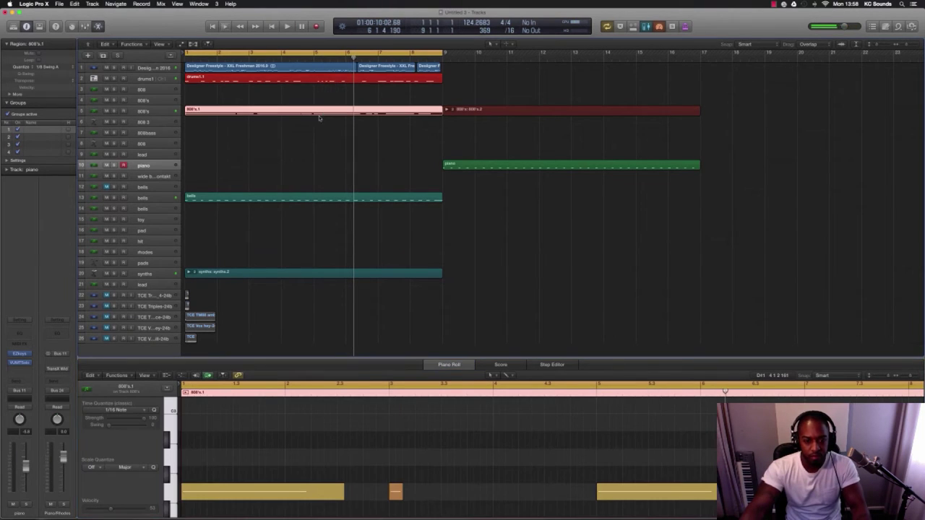
scroll(437, 272, down, 1)
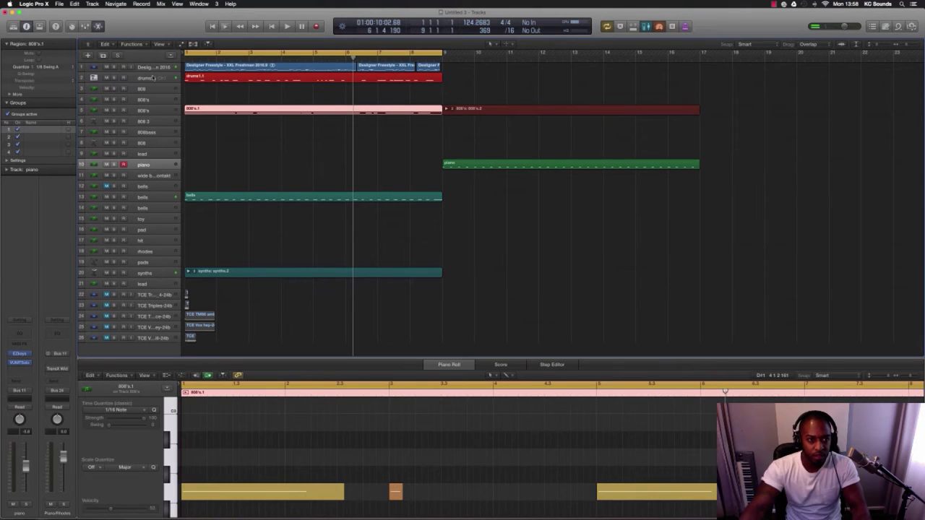
Move the bells region on track 13 to bar 9 while the beat plays.
click(151, 78)
key(space)
click(150, 199)
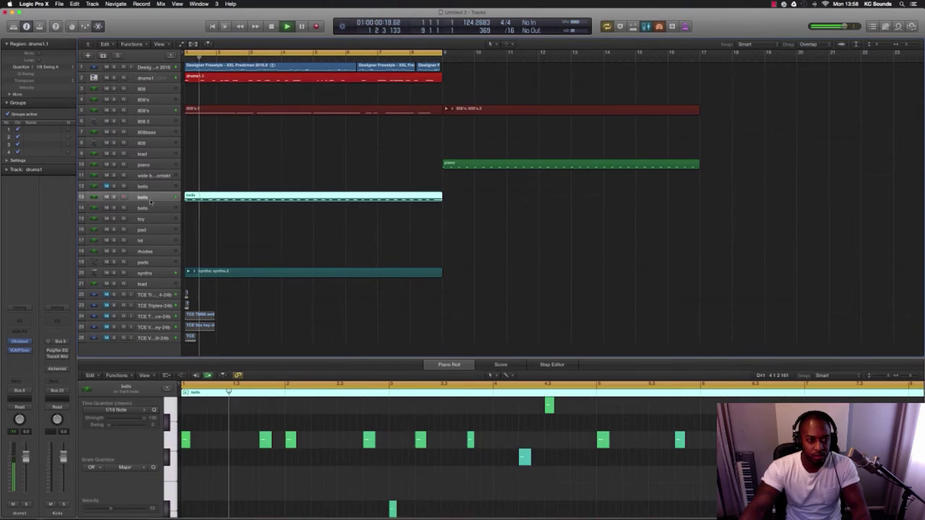
click(212, 197)
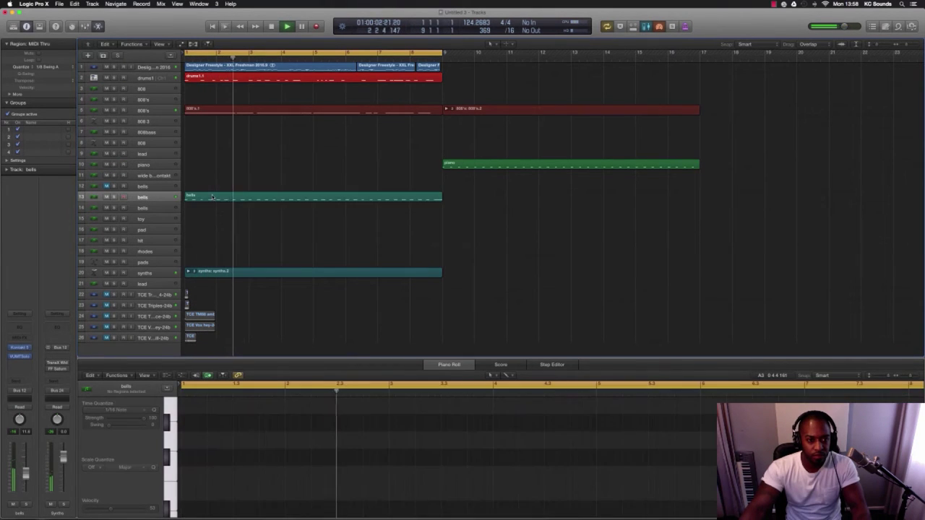
drag(212, 197, 470, 198)
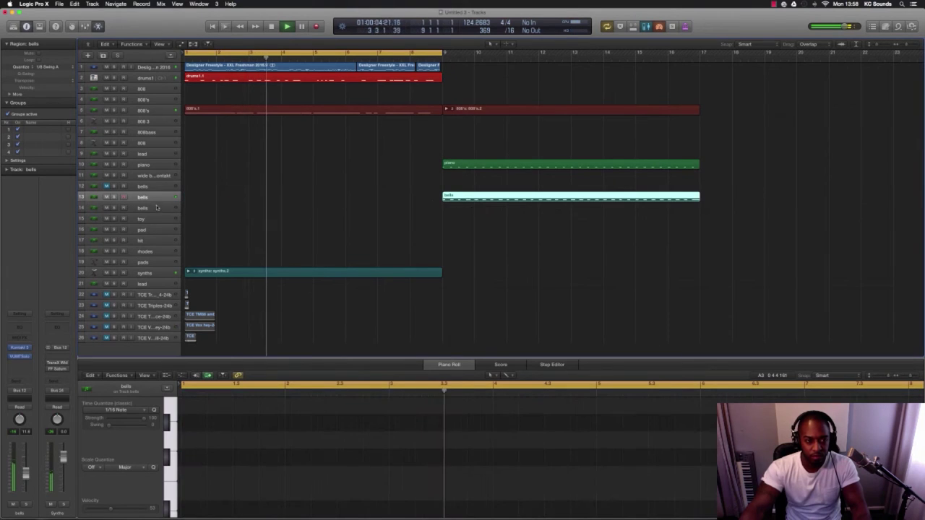
Move the 808's.1 region up to track 4 and select that track to hear its 808 sound.
key(super+Right)
key(super+Right)
key(super+Right)
scroll(248, 211, left, 5)
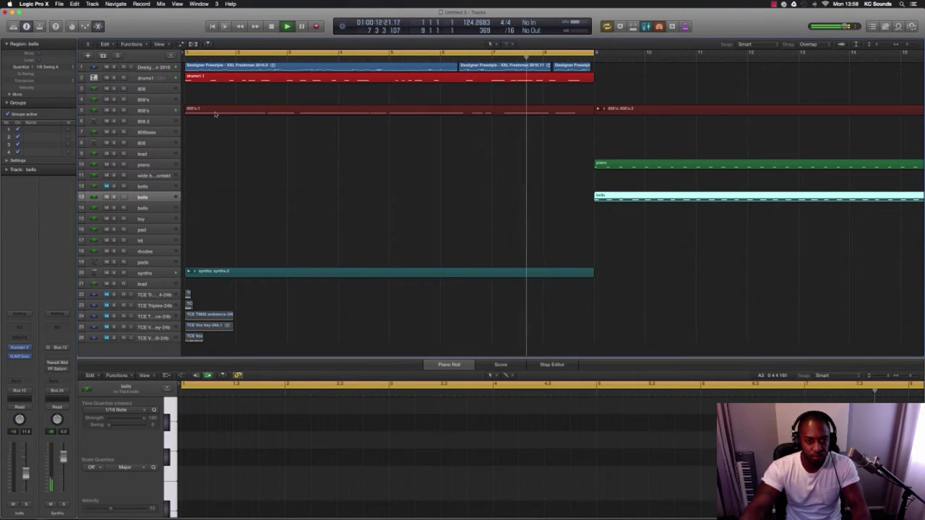
drag(214, 114, 214, 102)
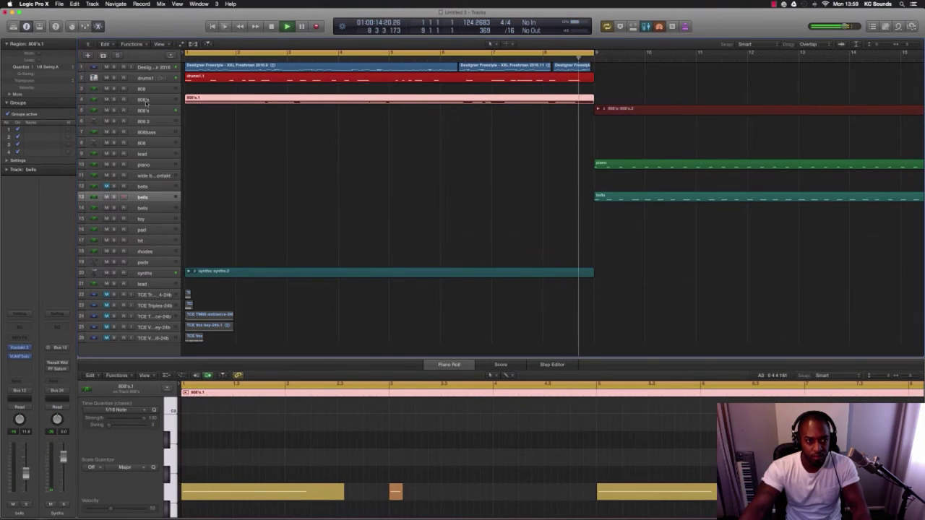
click(146, 102)
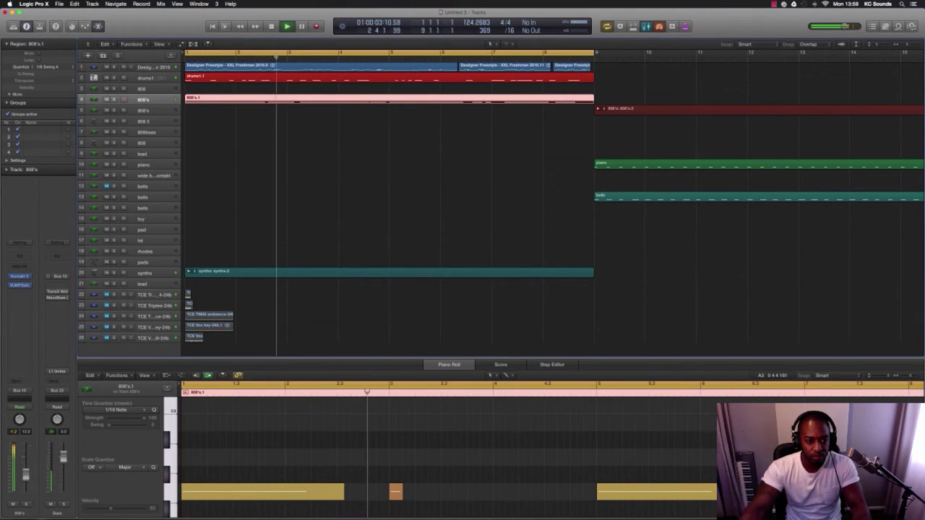
Lower the gain in the VUMTSolo plug-in on the 808's track 4 while the beat plays.
click(20, 286)
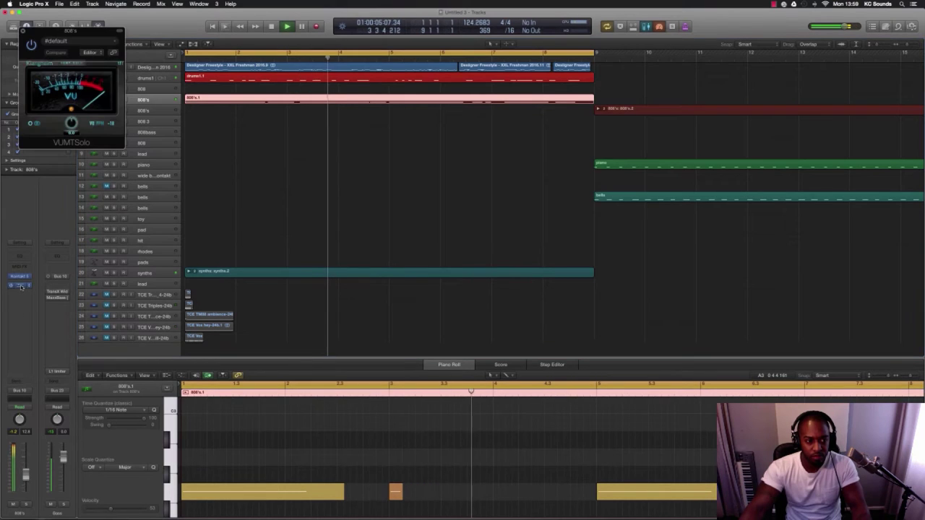
drag(72, 123, 73, 141)
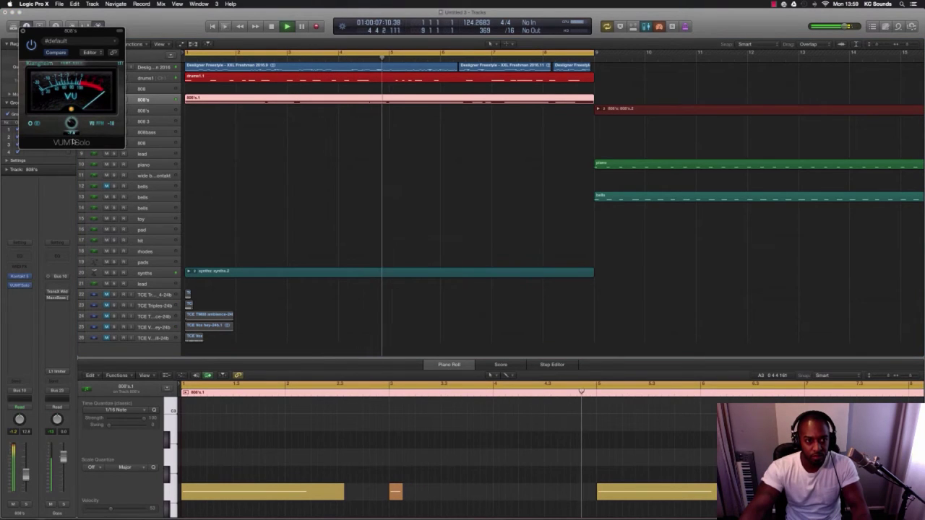
key(space)
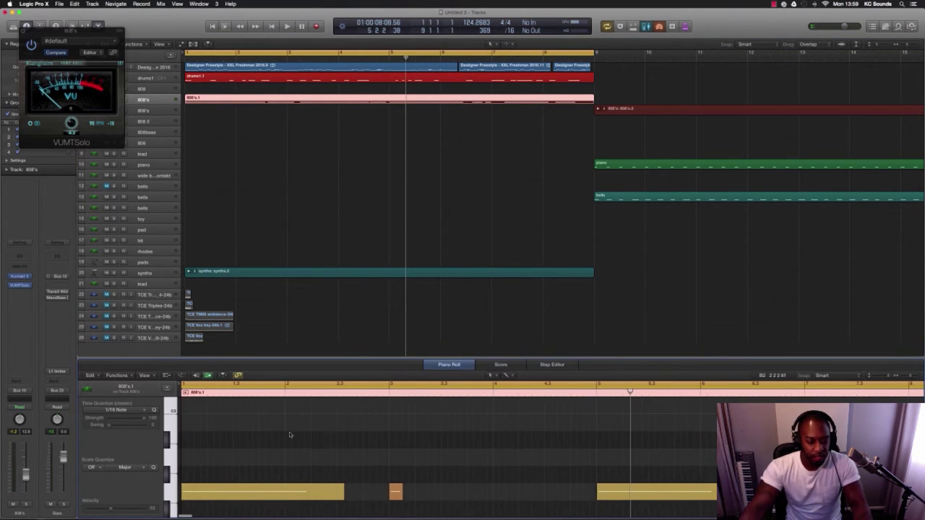
Transpose all notes of the 808's.1 region down one semitone, so the first note moves to F#2.
key(super+a)
scroll(243, 465, down, 3)
scroll(243, 466, down, 5)
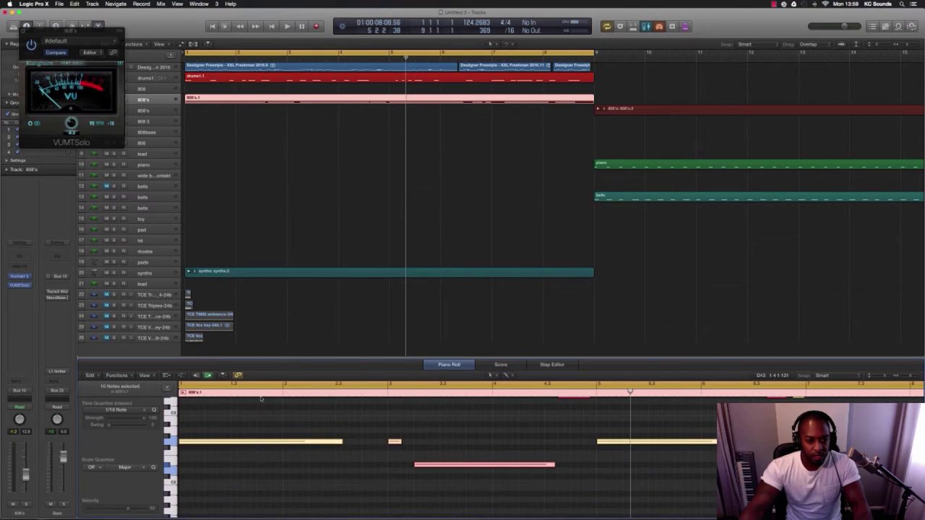
drag(274, 358, 274, 283)
scroll(240, 390, up, 2)
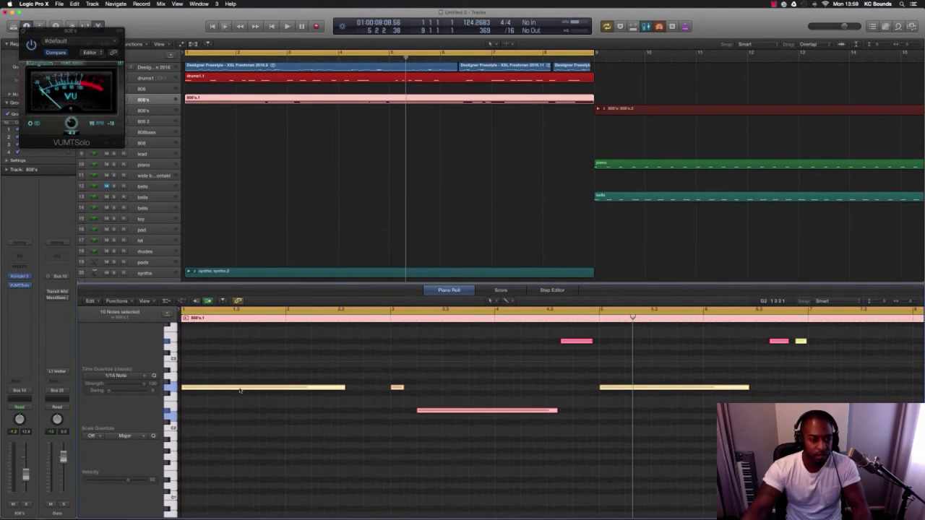
key(space)
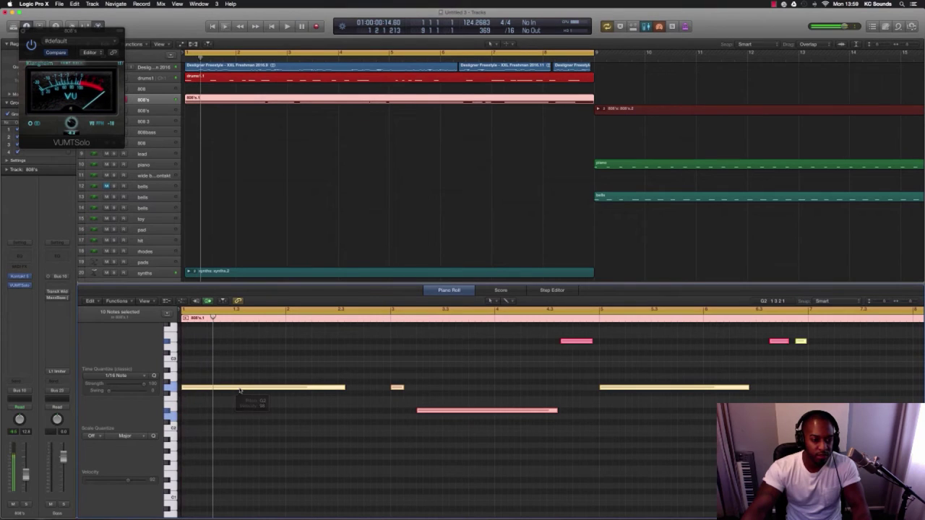
drag(240, 390, 239, 398)
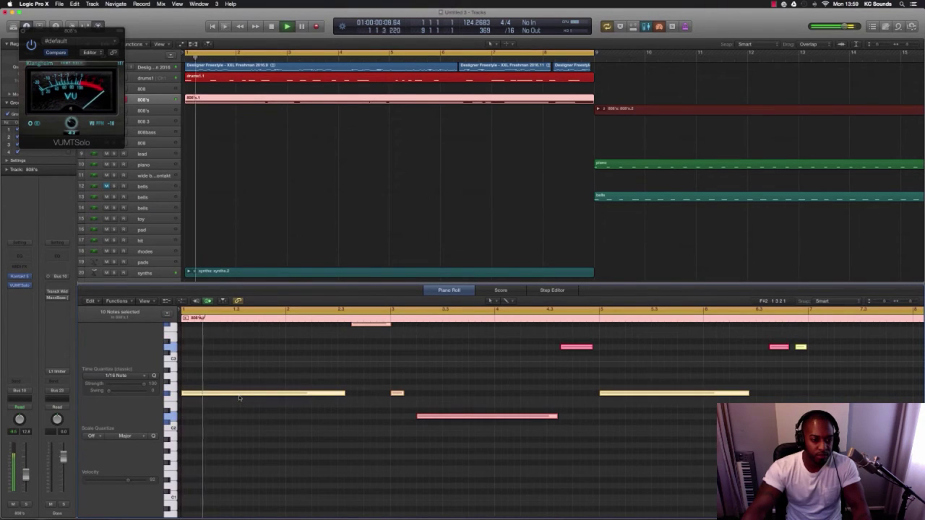
Raise the 808's track 4 volume slightly and replay the beat from bar 1.
drag(26, 474, 26, 471)
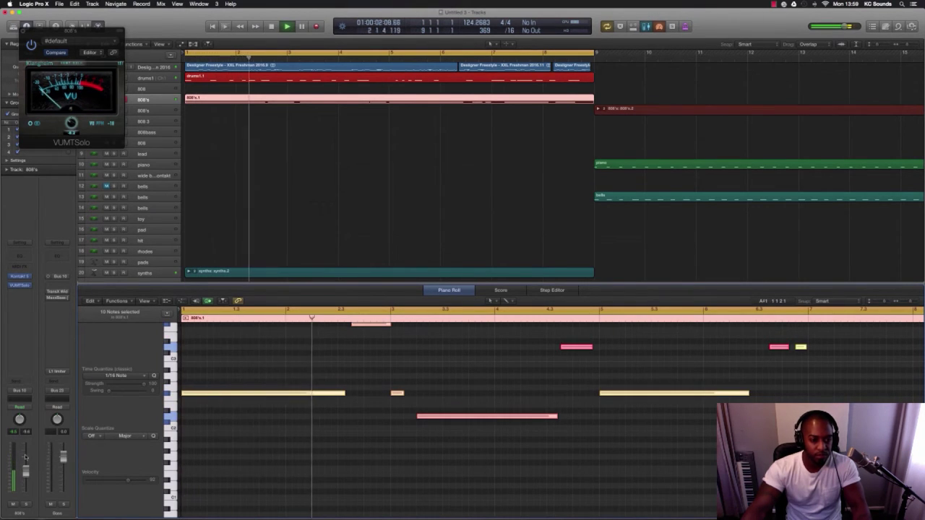
key(space)
key(space)
Shorten the first 808's.1 note to about bar 2 and add an F#2 copy from just after bar 2 to about beat 3.
click(333, 413)
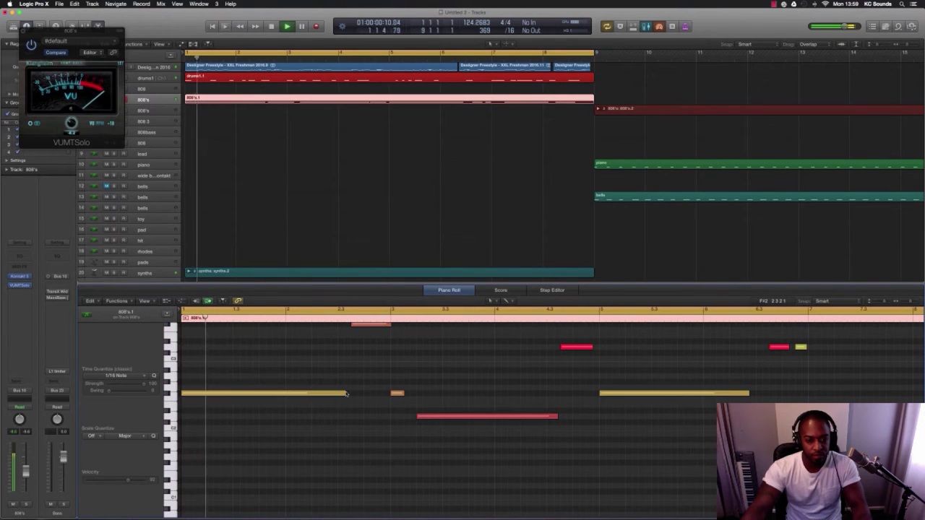
drag(344, 393, 302, 395)
click(302, 394)
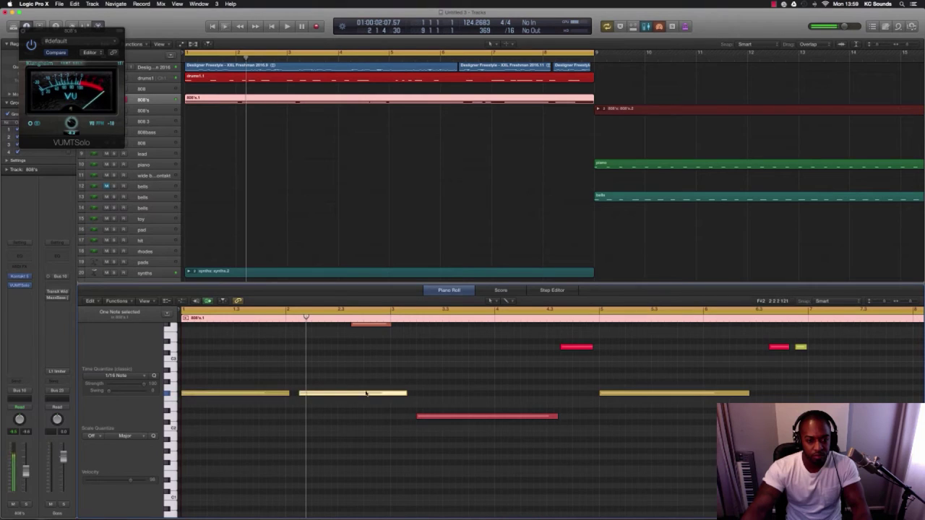
drag(405, 392, 344, 393)
key(space)
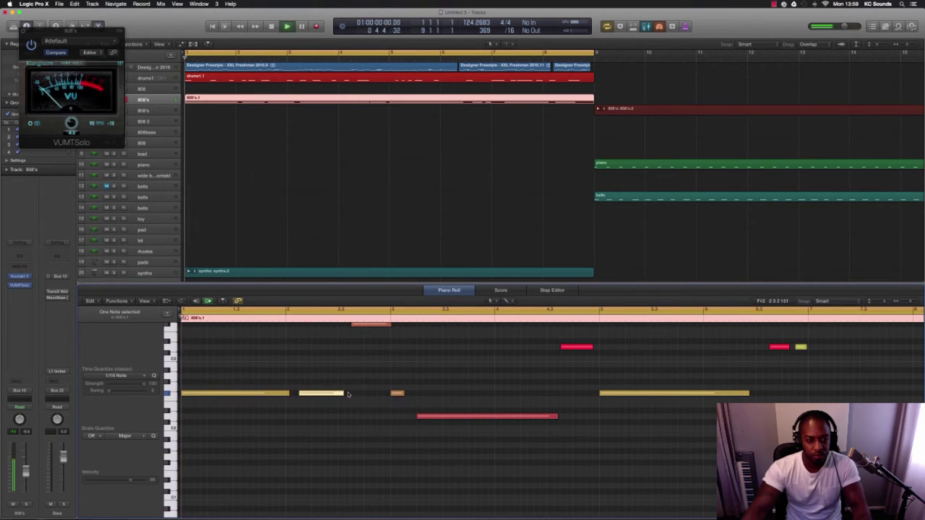
click(23, 32)
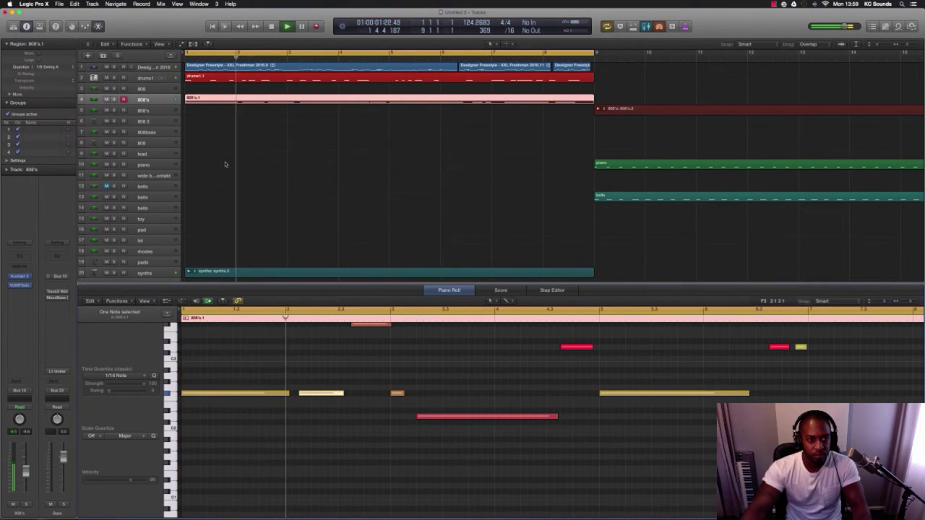
Play the beat from bar 1 to check the edited 808 and view all tracks down to track 26.
click(162, 112)
key(space)
click(273, 98)
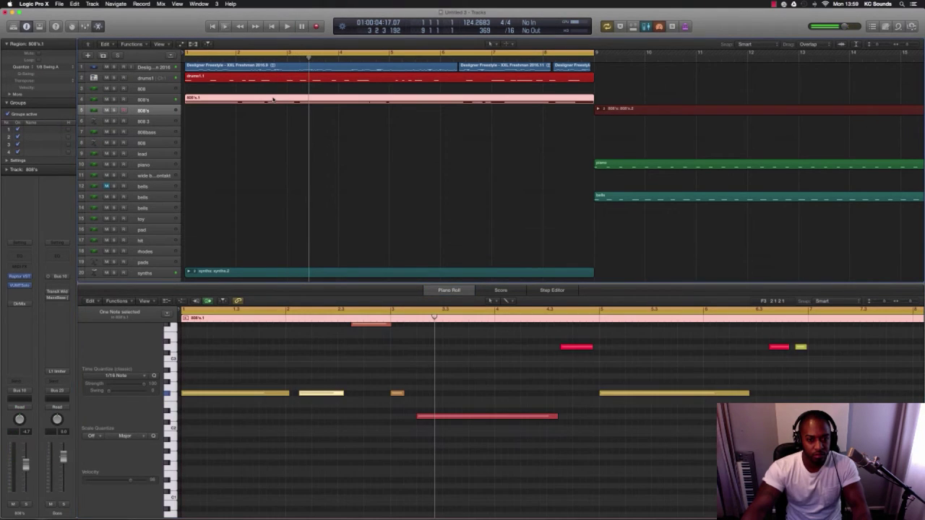
key(space)
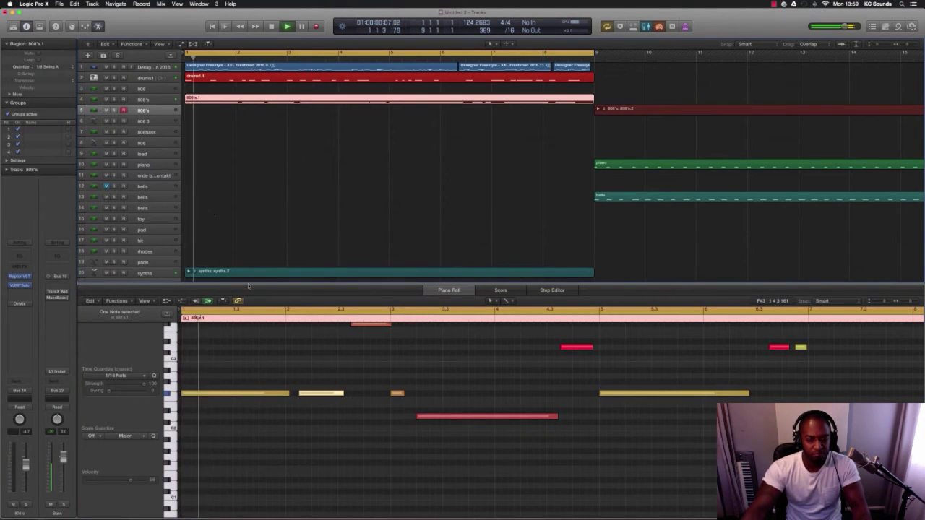
key(super+Up)
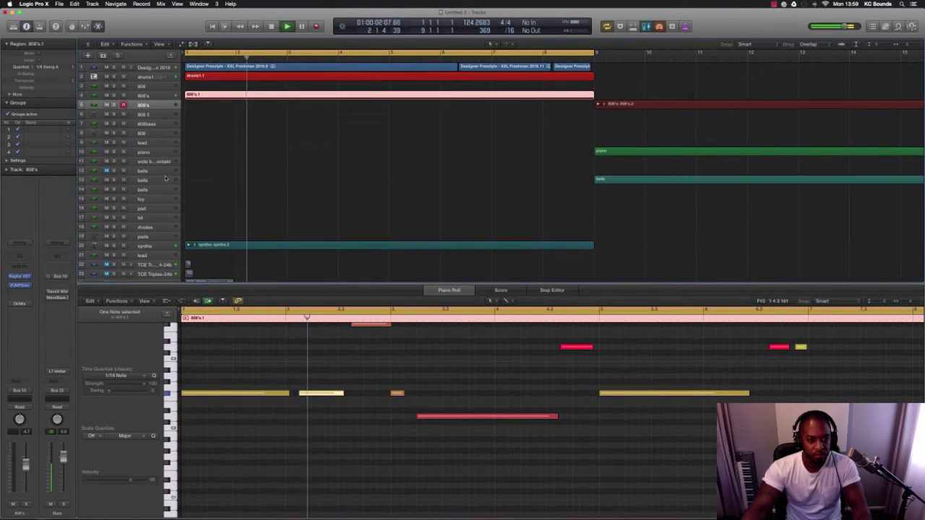
scroll(250, 190, down, 3)
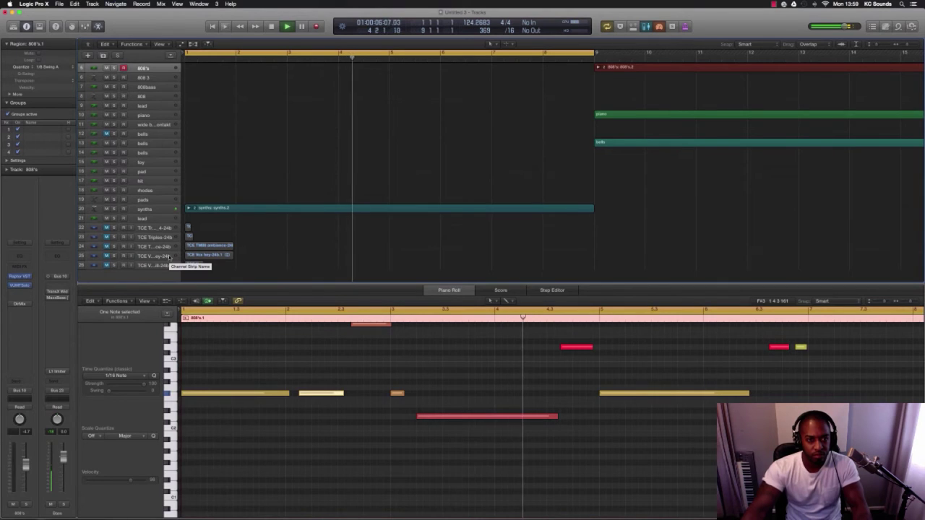
key(super+Up)
key(super+Up)
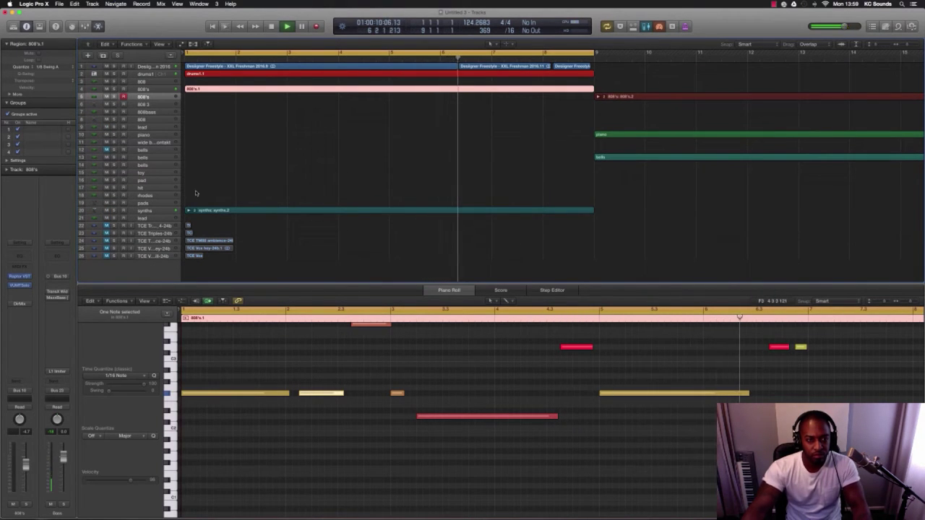
Perform a melodic part on the toy track over the eight-bar loop and capture it as a region.
click(149, 173)
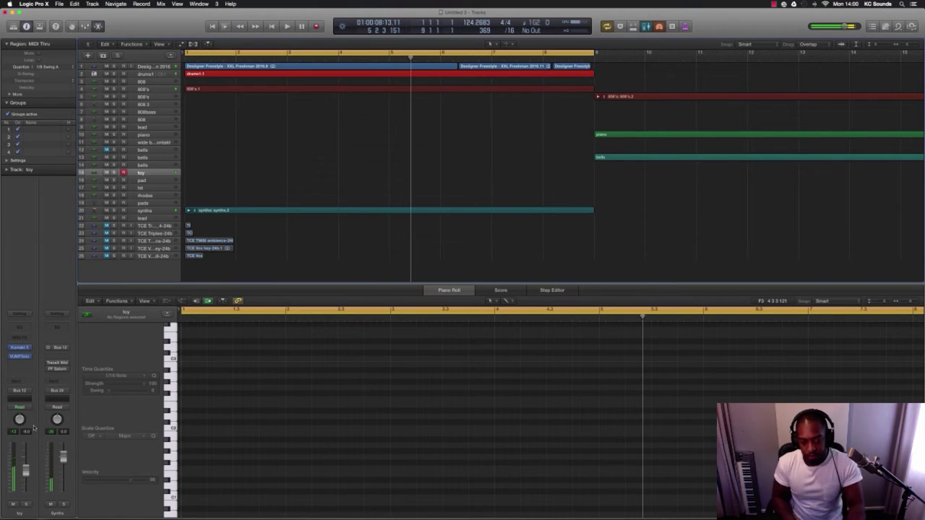
key(Return)
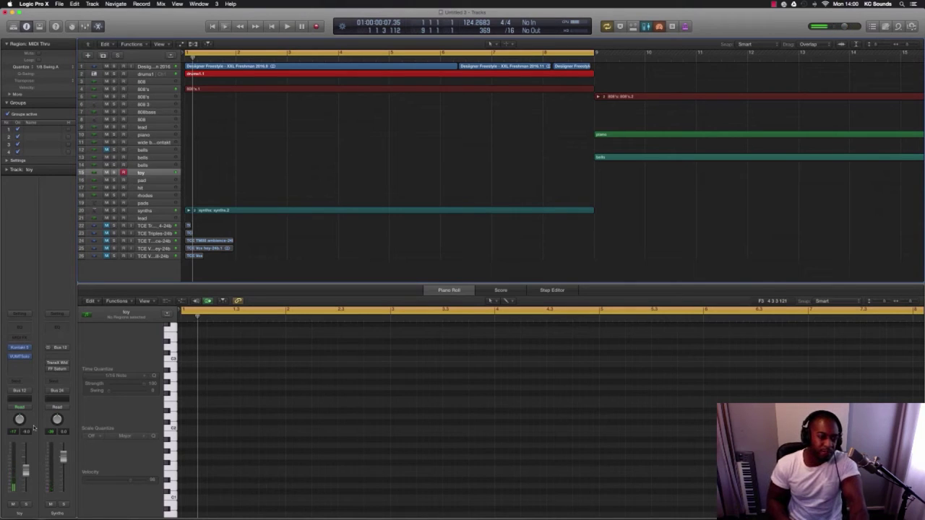
key(space)
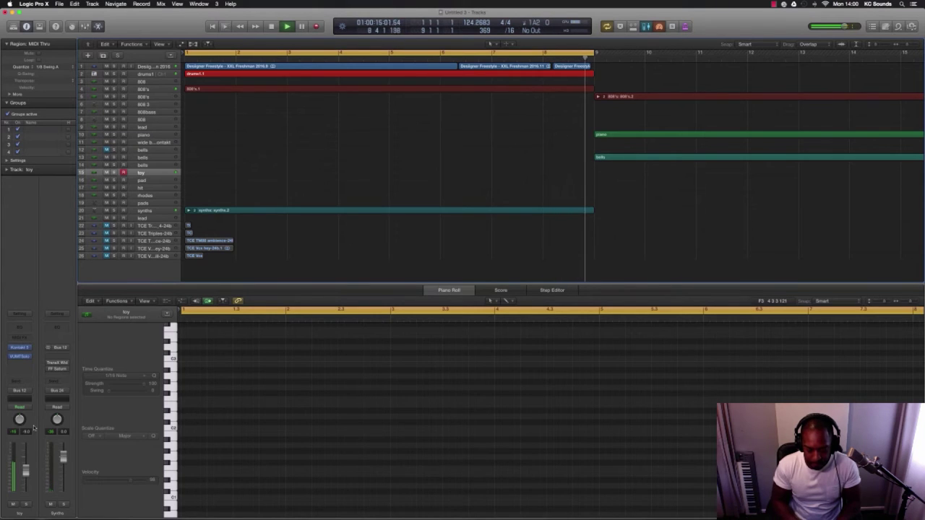
key(shift+r)
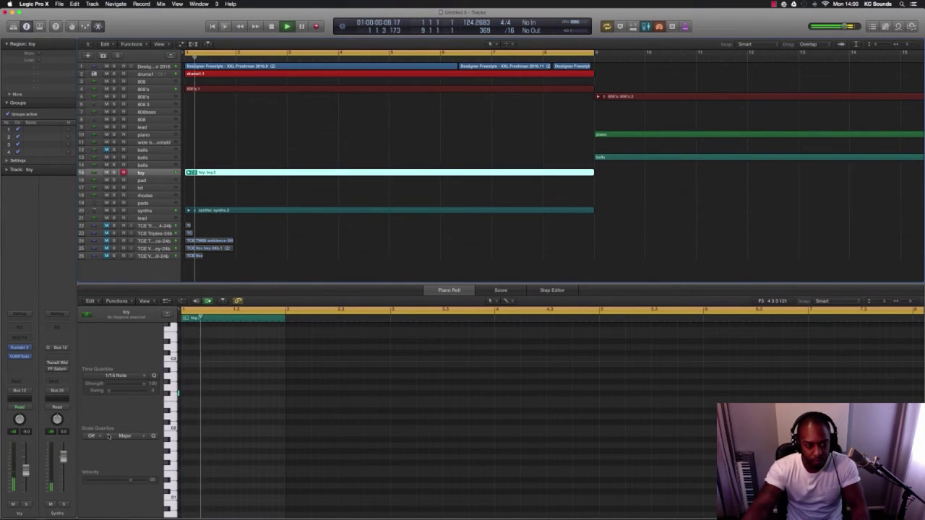
key(space)
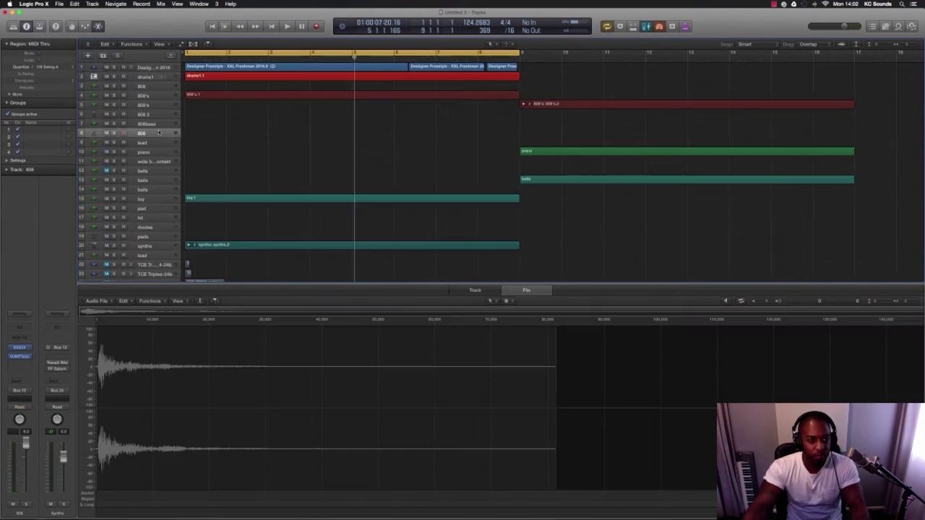
Load the Session Strings 09 Staccato instrument in Kontakt on the lead track 9.
click(161, 144)
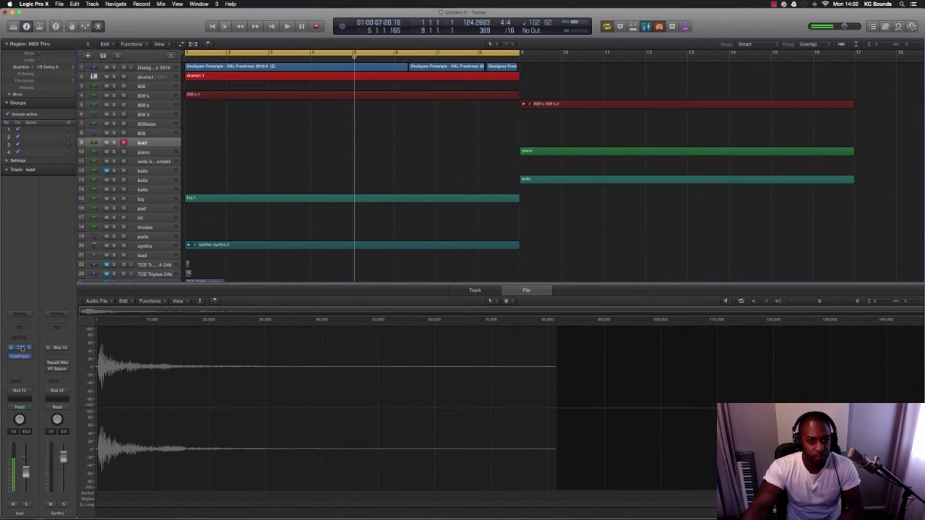
click(20, 347)
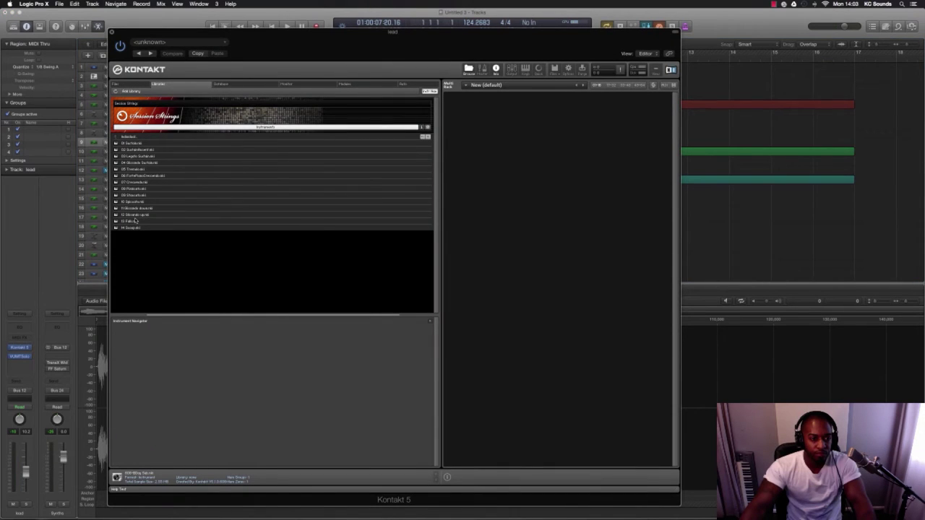
double_click(133, 195)
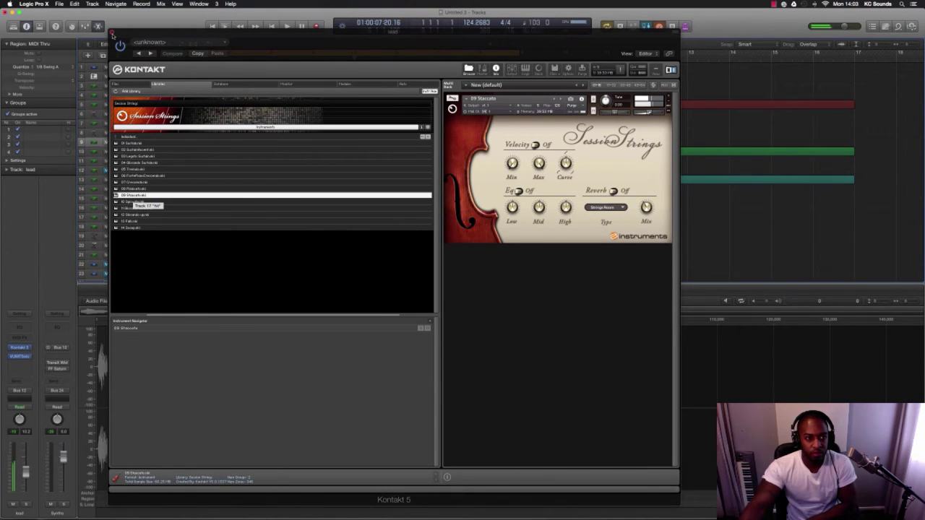
click(112, 34)
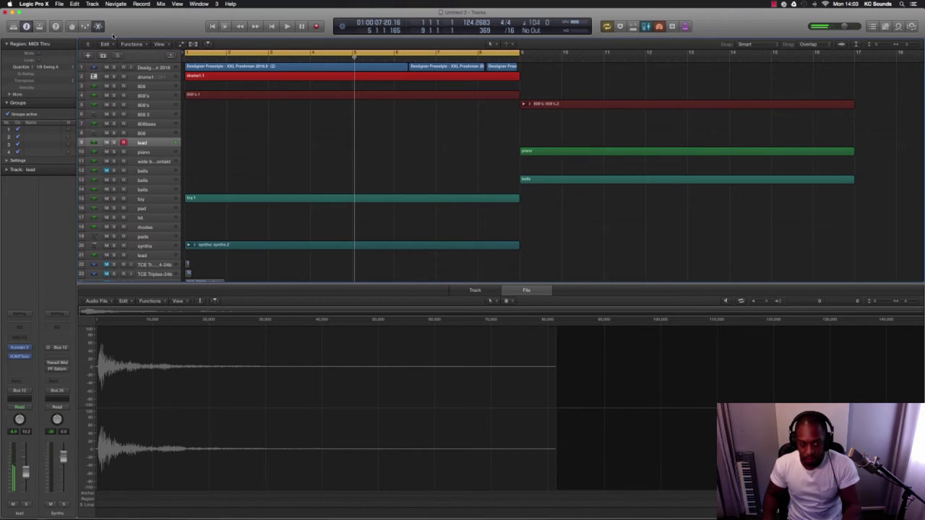
Perform a staccato strings part on the lead track over the eight-bar loop and capture it as a region.
key(space)
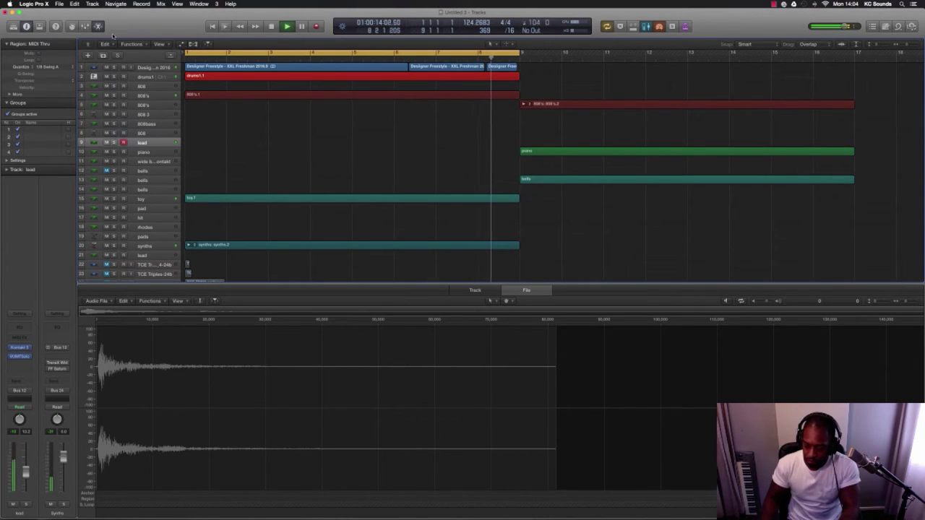
key(shift+r)
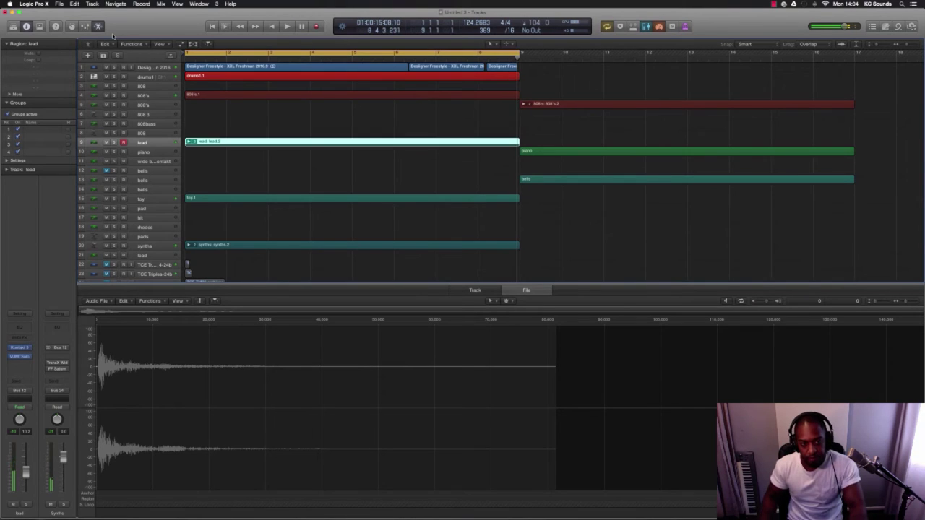
key(space)
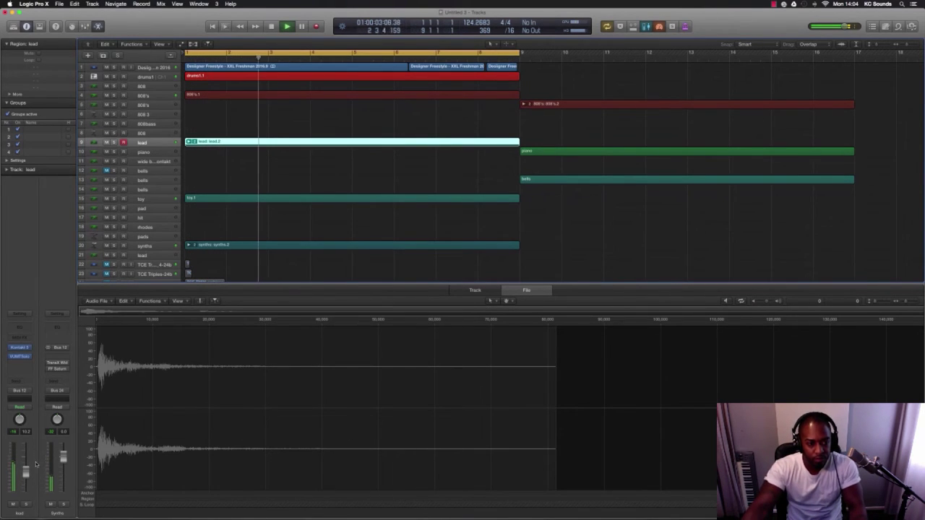
Play the loop with the vocal and try out the wide bass kontakt track and the bells track 13.
click(154, 161)
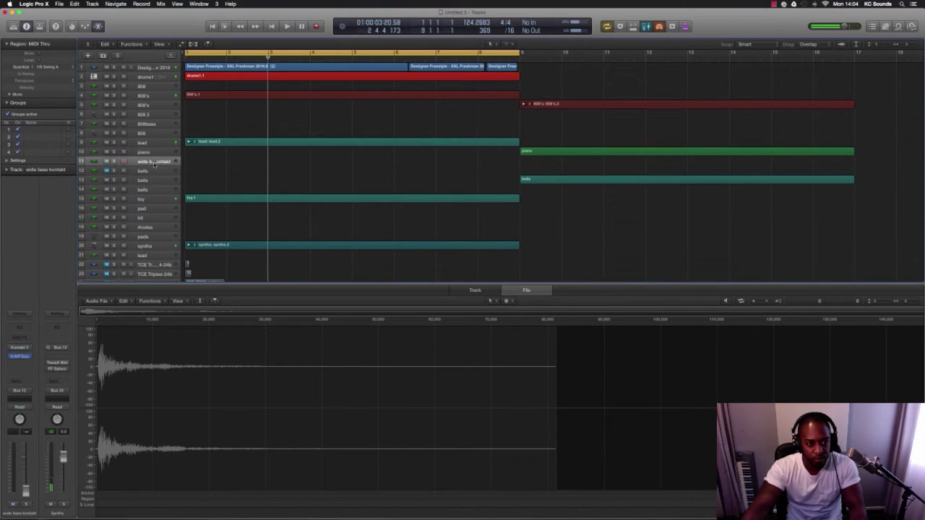
key(space)
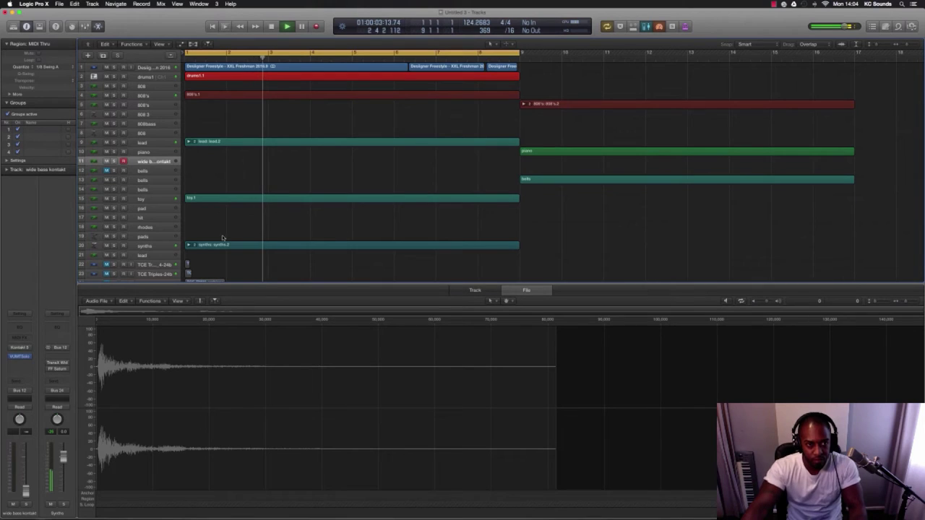
click(154, 67)
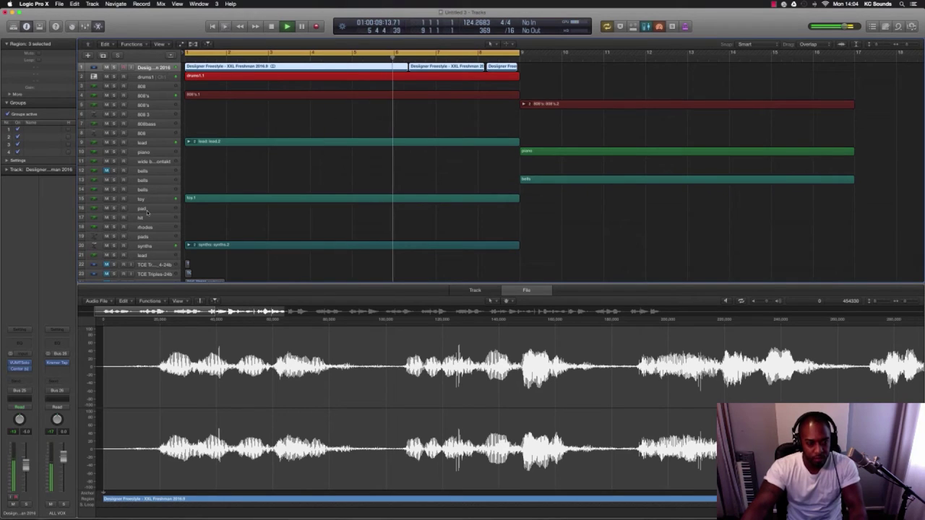
click(156, 182)
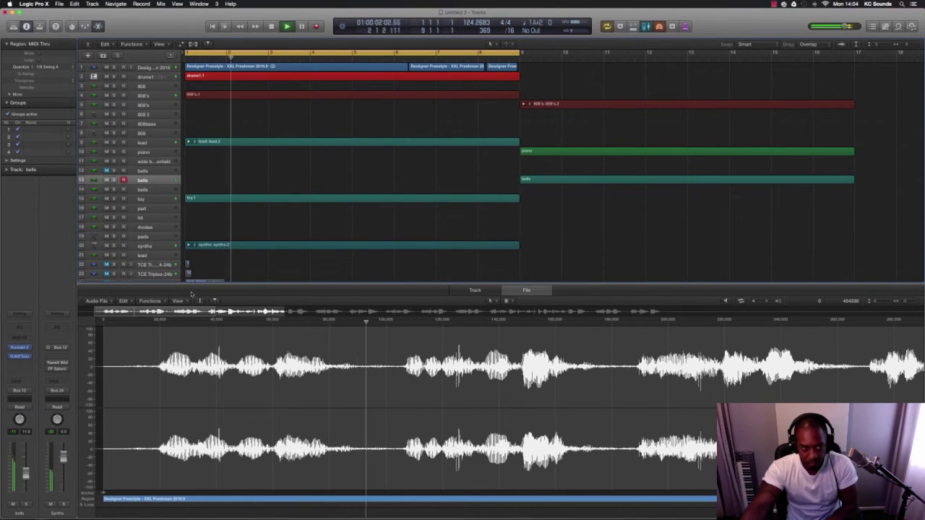
Mute the toy track and move its toy.1 region to bar 9.
click(106, 198)
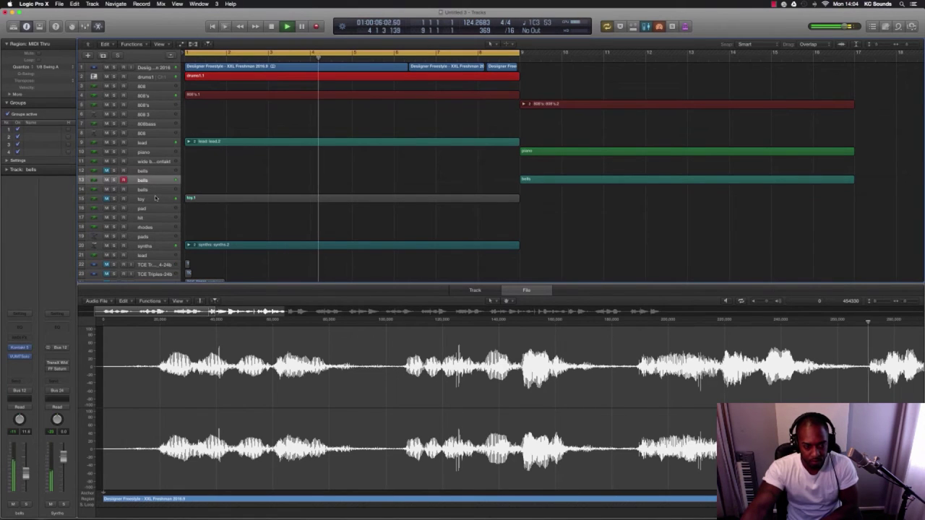
drag(209, 198, 543, 202)
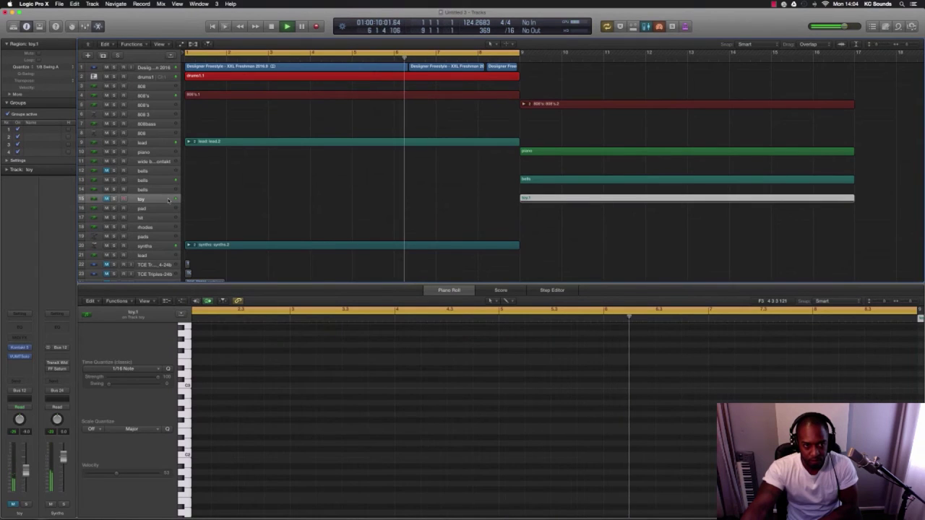
Insert the stereo Center plug-in after VUMTSolo on the synths track 20.
click(160, 247)
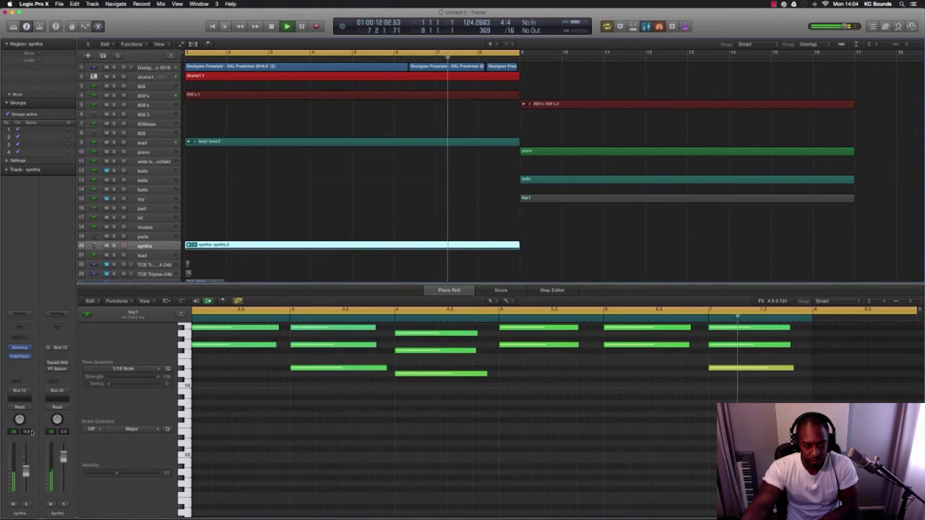
click(22, 363)
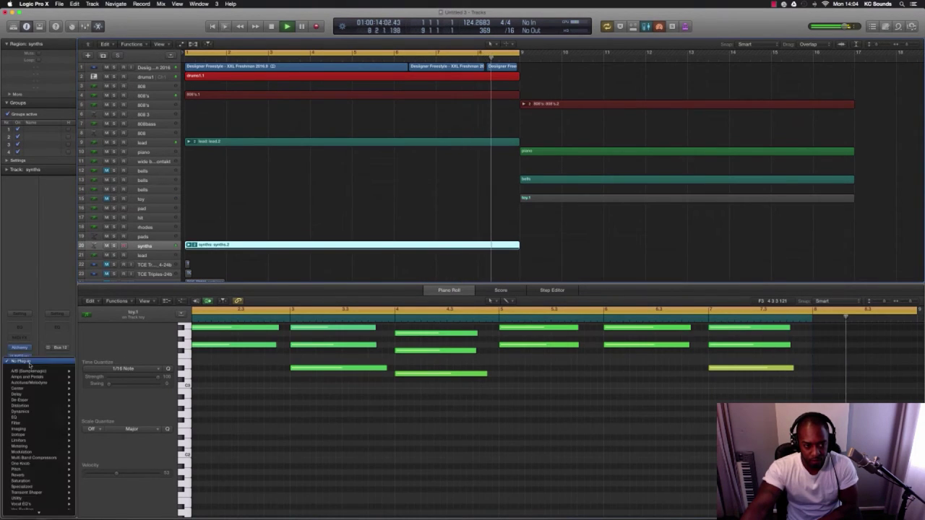
mouse_move(22, 388)
mouse_move(93, 388)
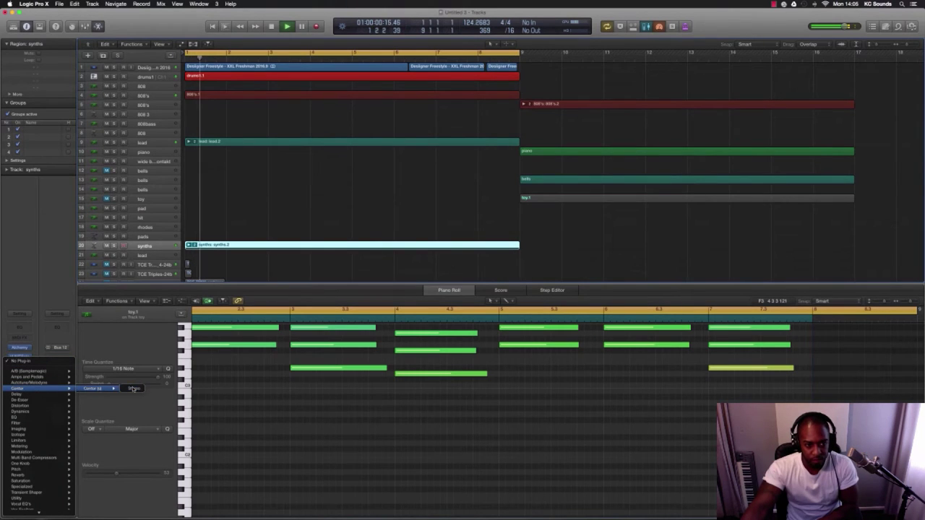
click(133, 388)
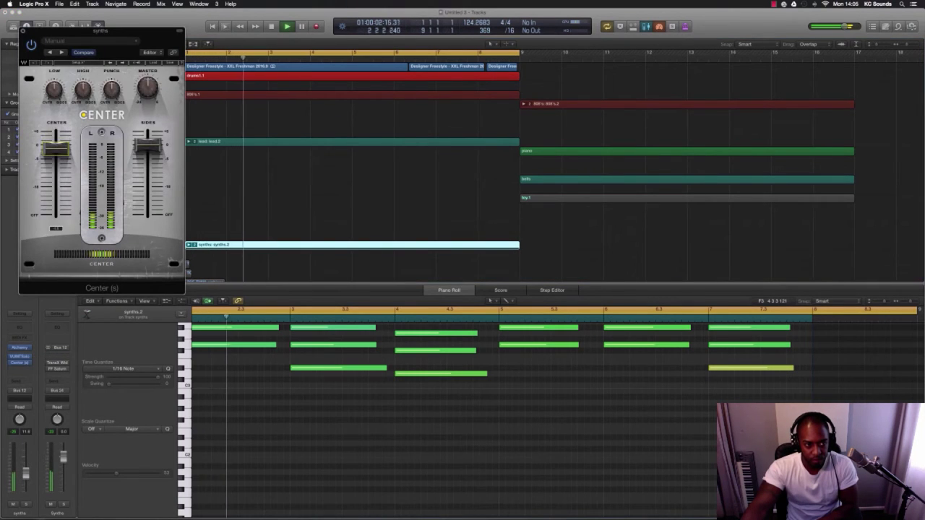
Lower the Center level strongly and raise the Sides level slightly in the synths track's Center plug-in.
drag(56, 149, 56, 182)
drag(148, 146, 148, 144)
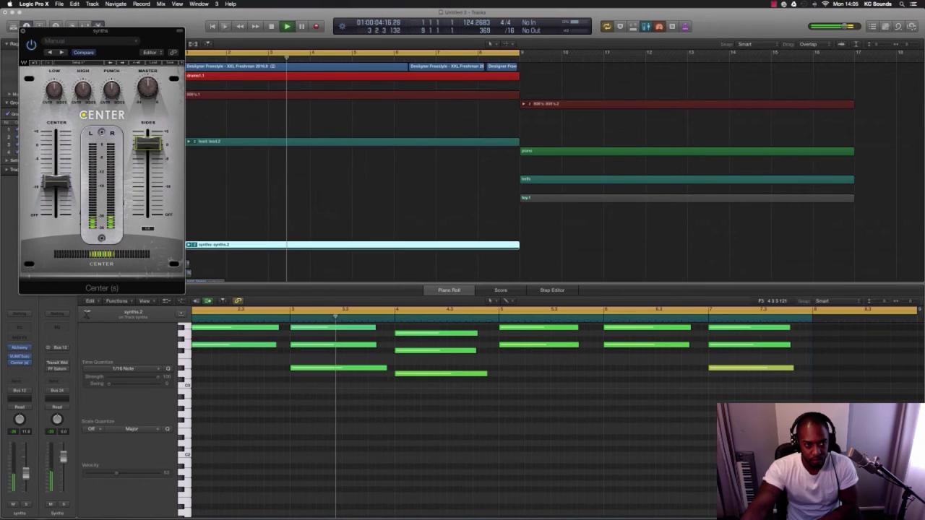
click(22, 31)
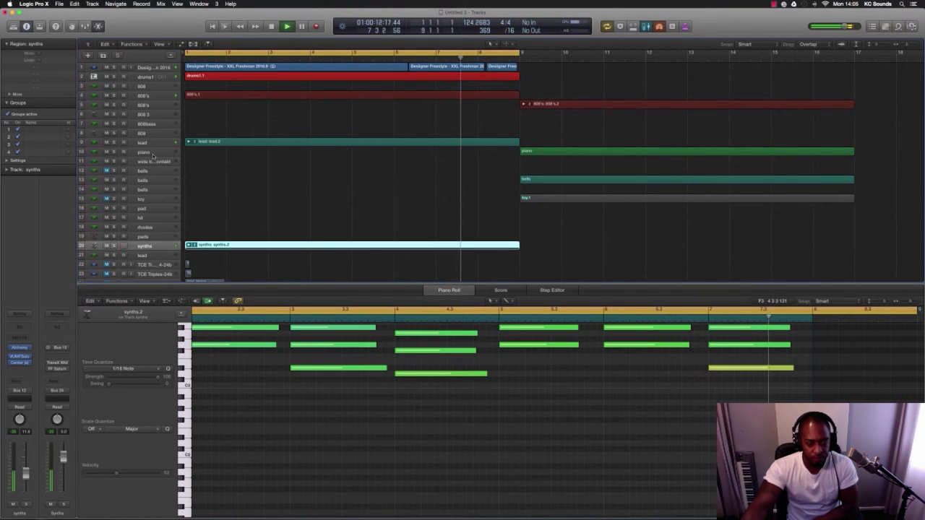
Try out bells track 13, then perform a part on bells track 14 over the loop and capture it as a region.
click(153, 183)
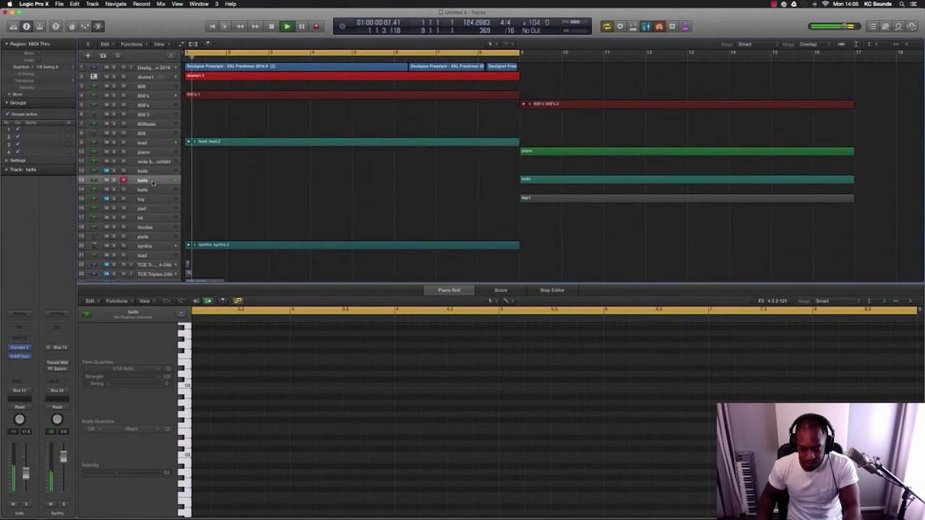
key(Down)
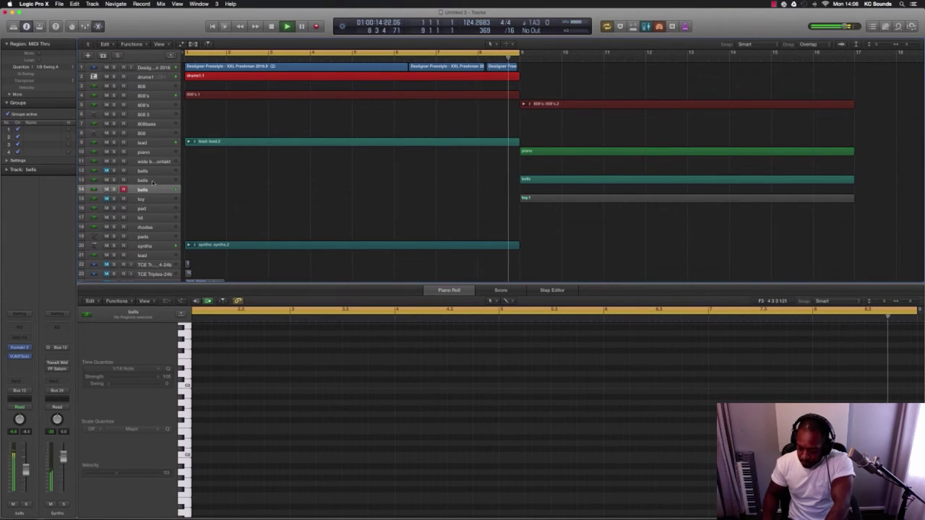
key(shift+r)
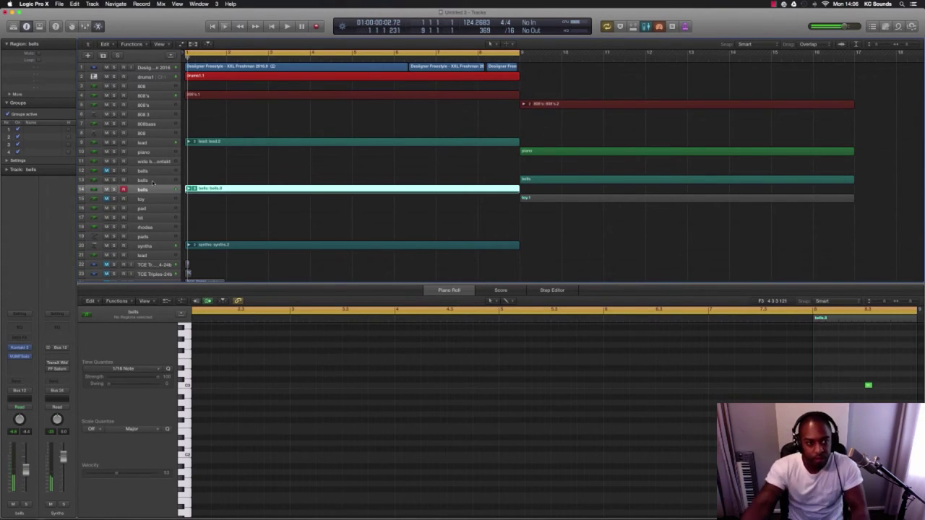
Compare takes bells.1, bells.7 and bells.6 in the take folder on bells track 14.
click(197, 190)
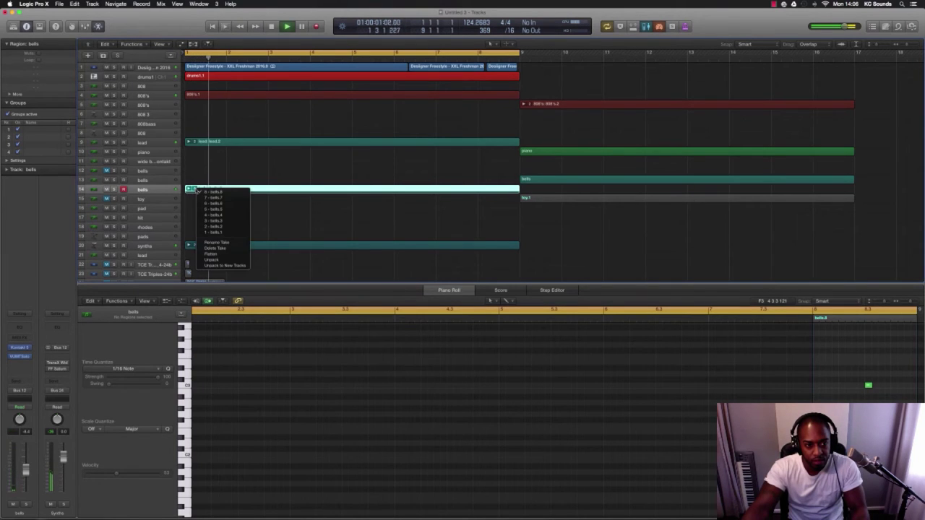
click(217, 233)
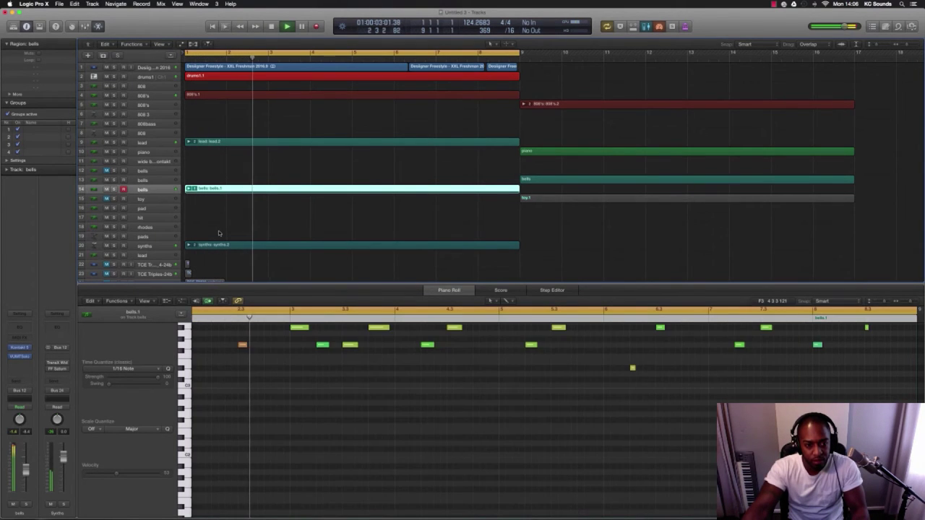
click(192, 189)
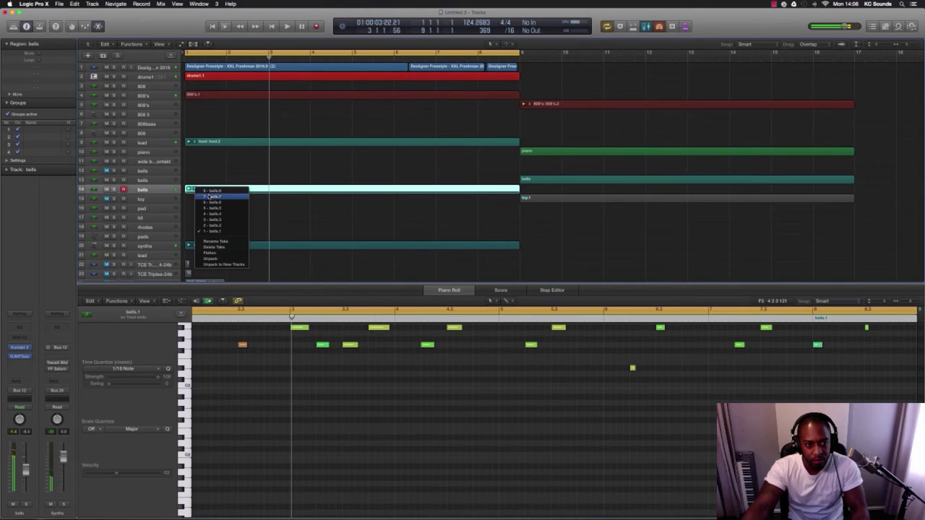
click(210, 201)
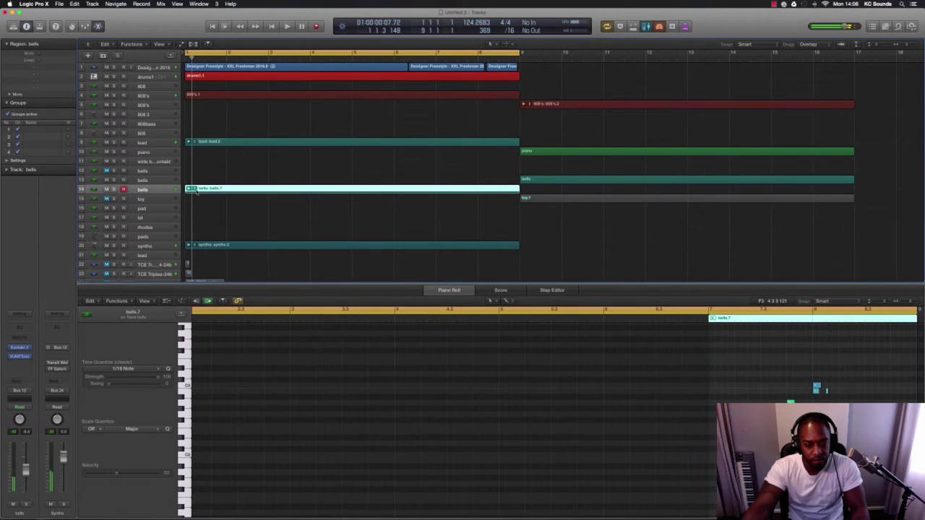
click(194, 189)
click(210, 202)
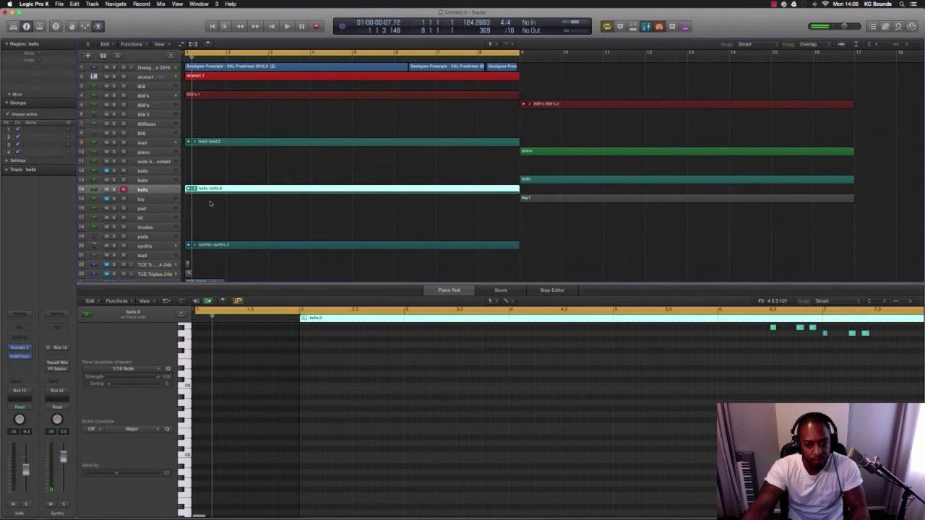
Examine the notes of take bells.6 in the piano roll and check take bells.5 against the loop.
scroll(232, 219, up, 5)
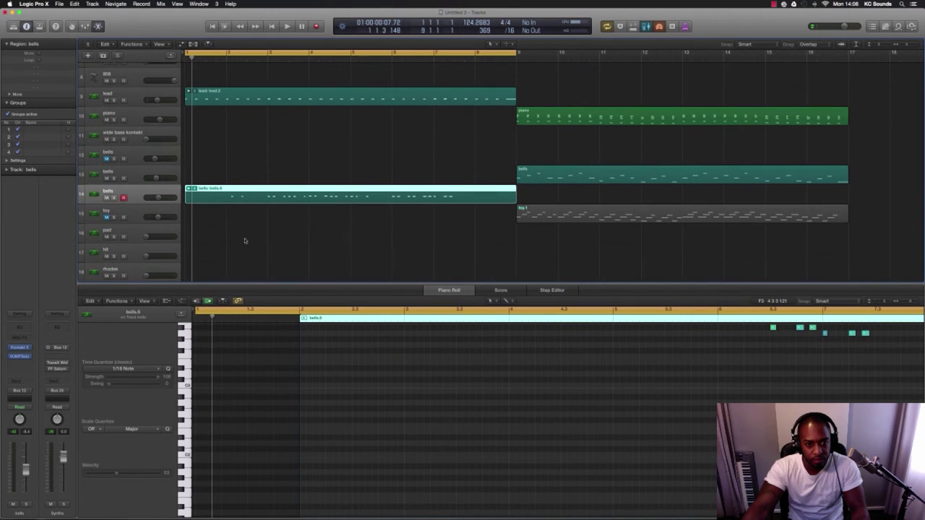
scroll(406, 362, right, 5)
scroll(404, 361, up, 3)
scroll(398, 354, left, 5)
key(space)
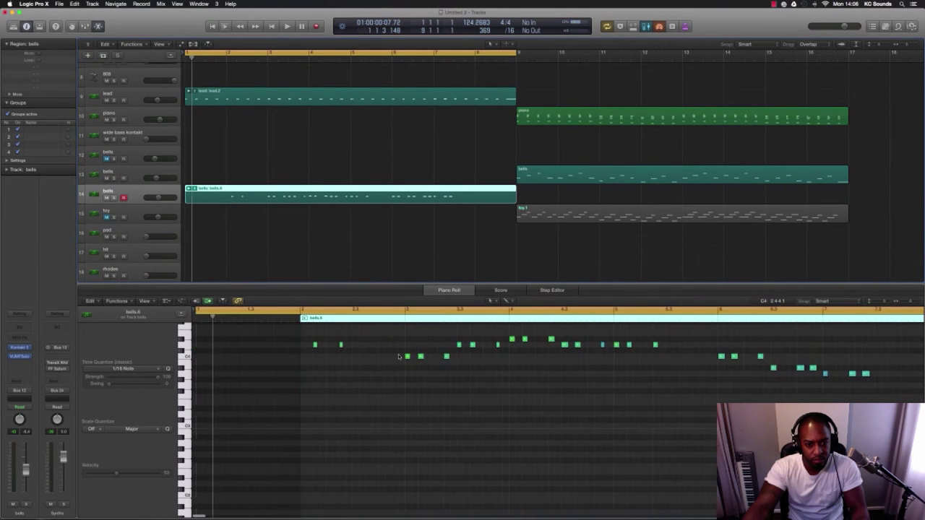
click(195, 189)
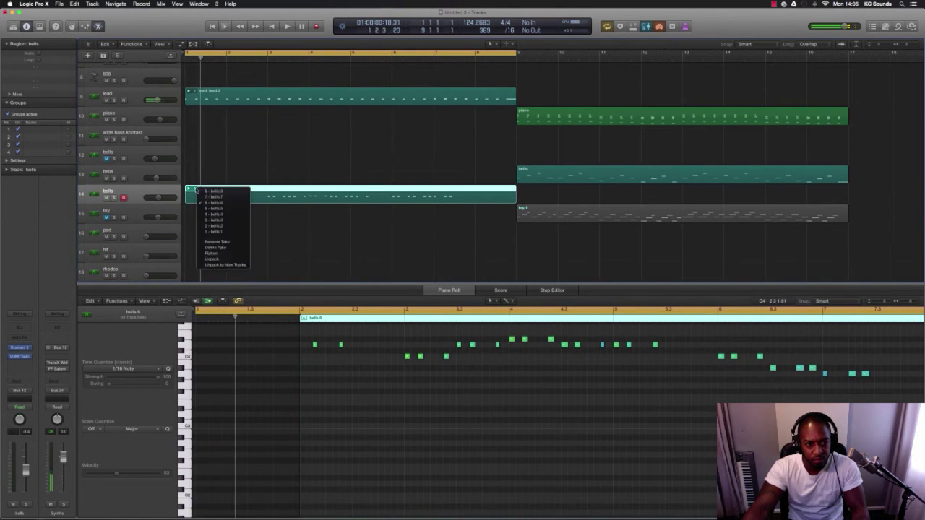
click(214, 208)
key(space)
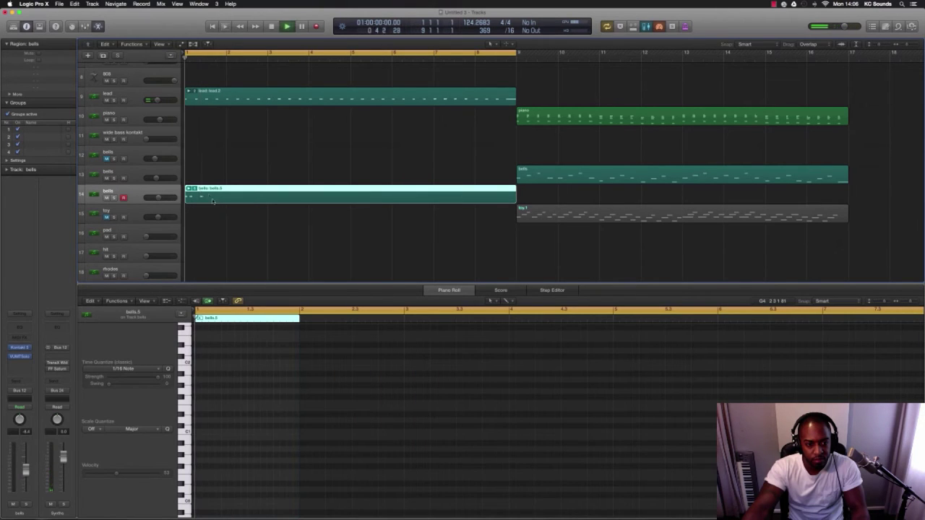
Choose take bells.3 on bells track 14 and flatten the take folder to it.
click(194, 189)
click(210, 221)
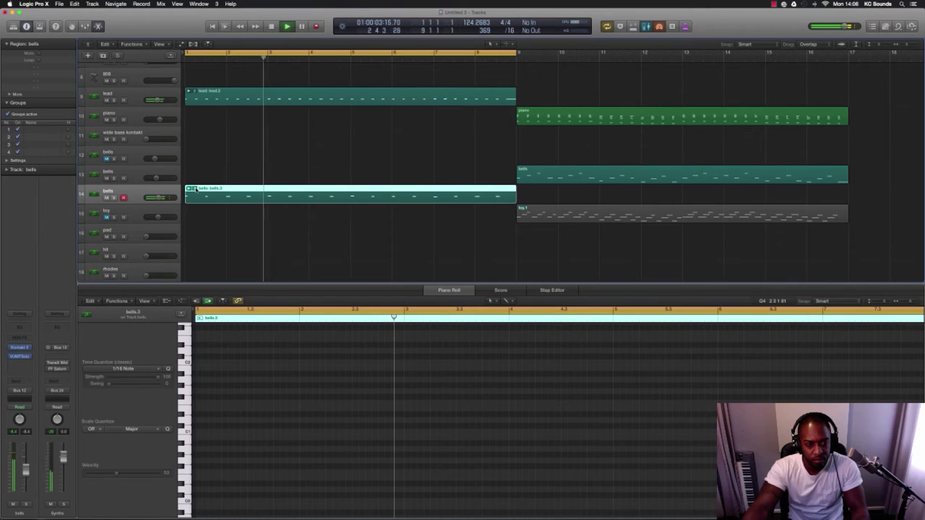
click(195, 189)
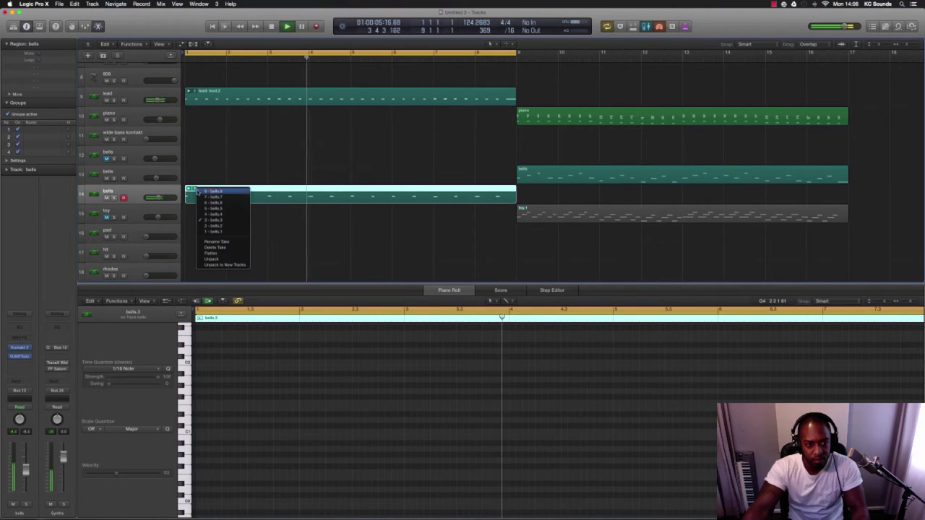
click(223, 253)
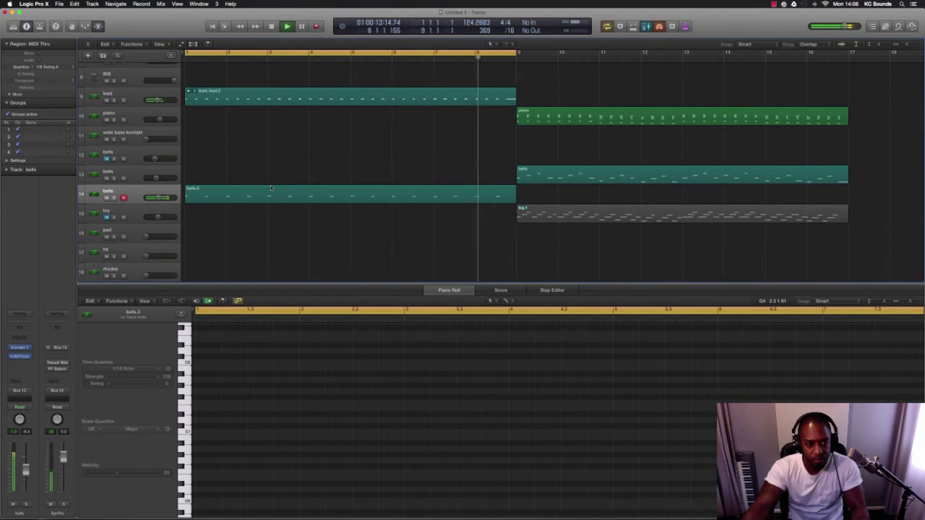
Raise the volume of hit track 17 and try out a part with its sound over the loop.
scroll(271, 188, down, 3)
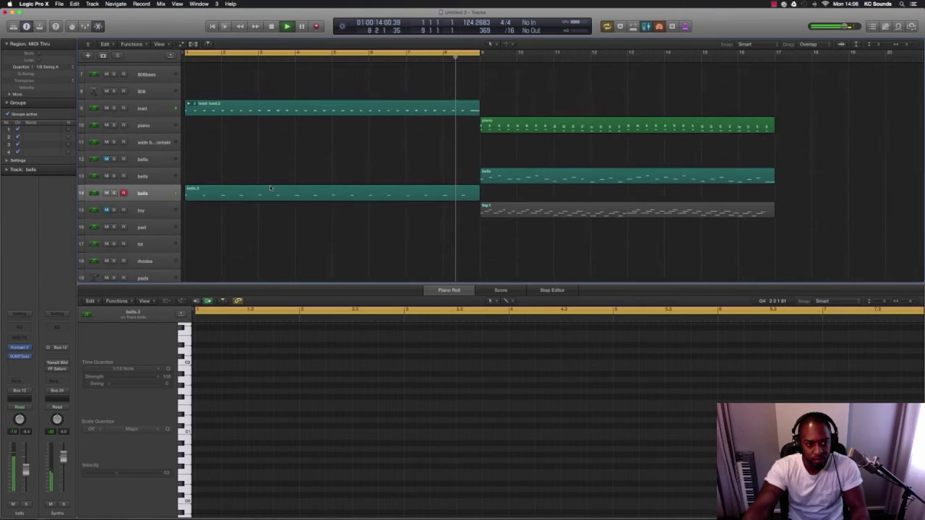
click(182, 240)
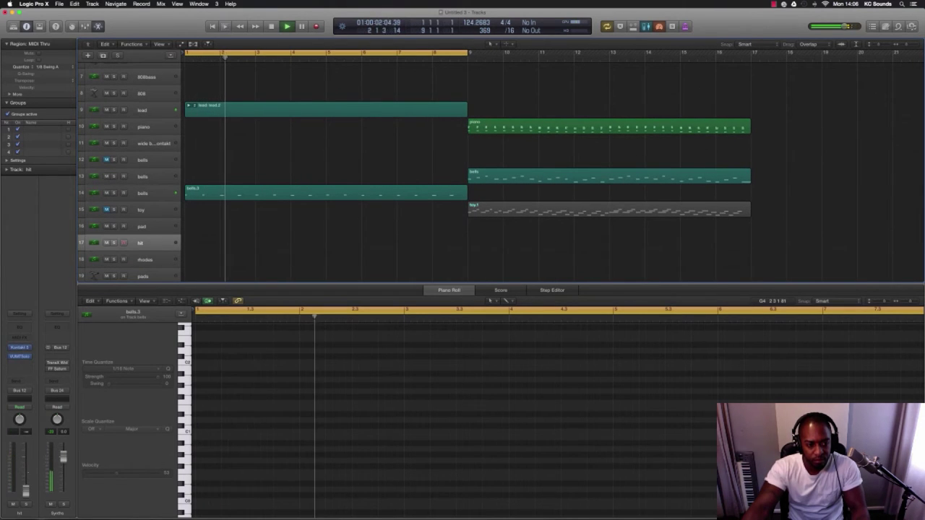
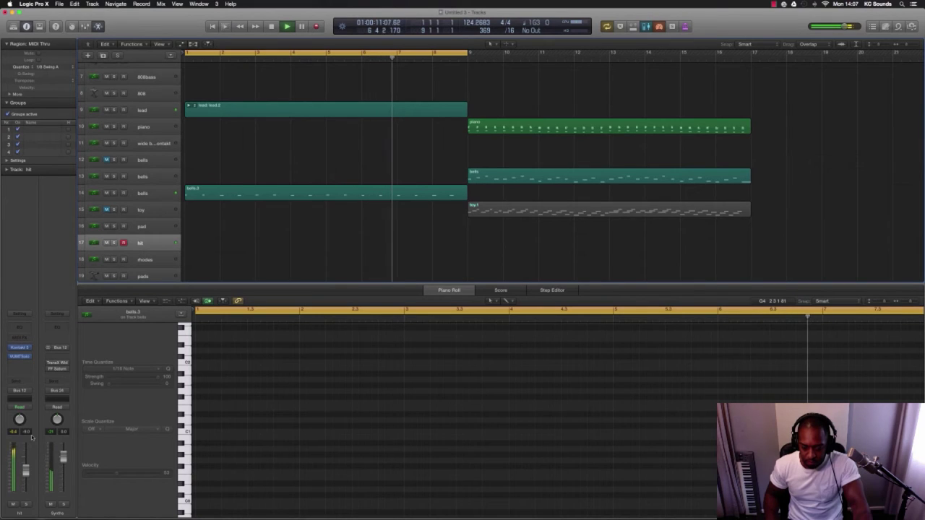
key(space)
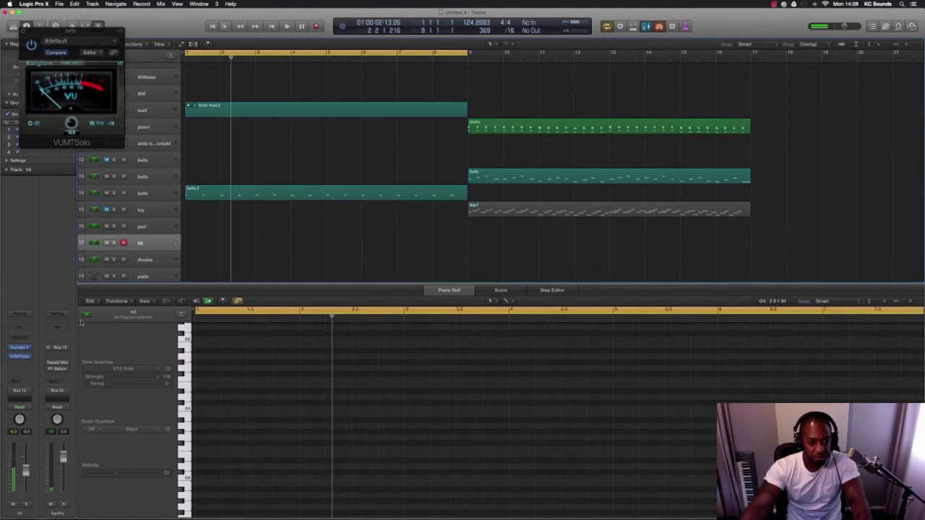
key(space)
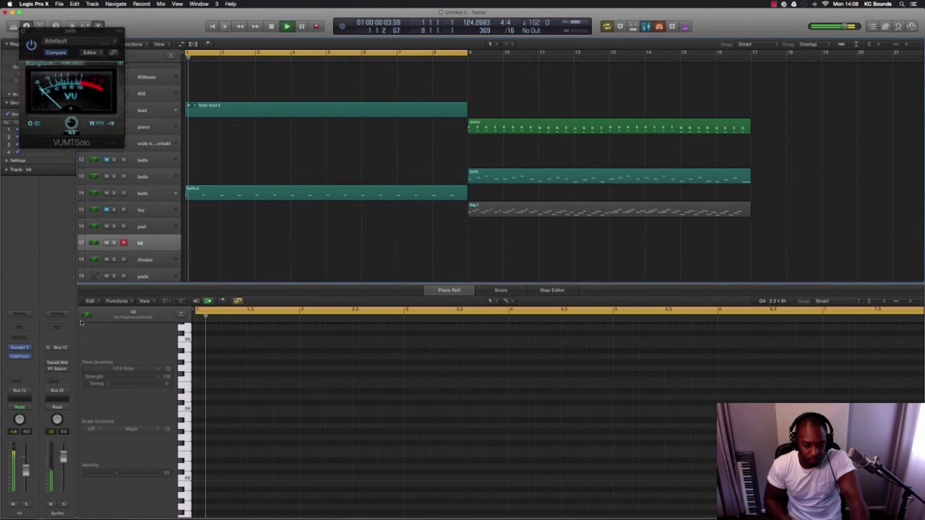
key(space)
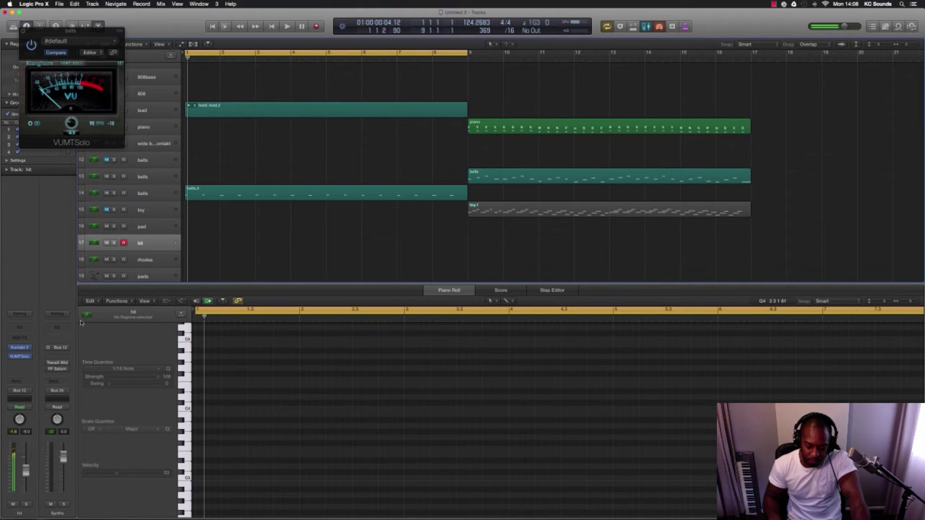
Play through the eight-bar cycle and capture the performance played on the hit track as a recording.
key(space)
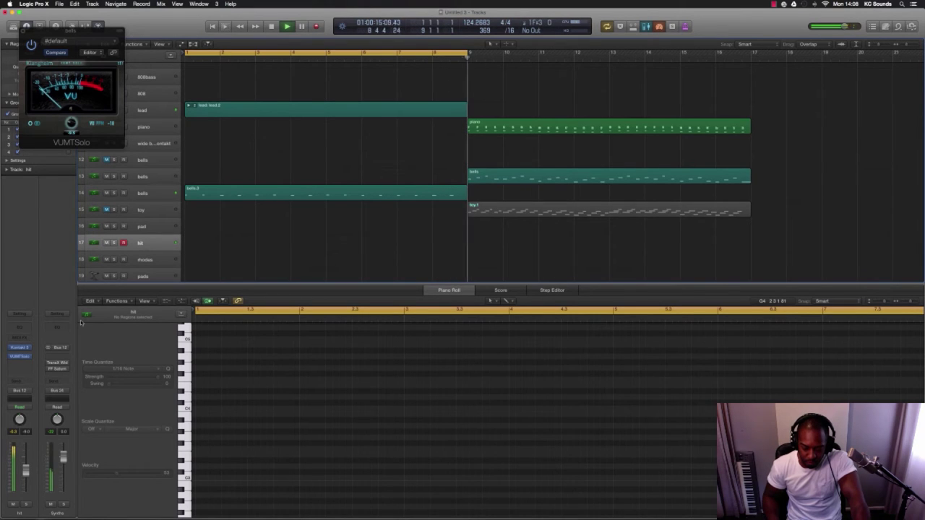
key(space)
key(shift+r)
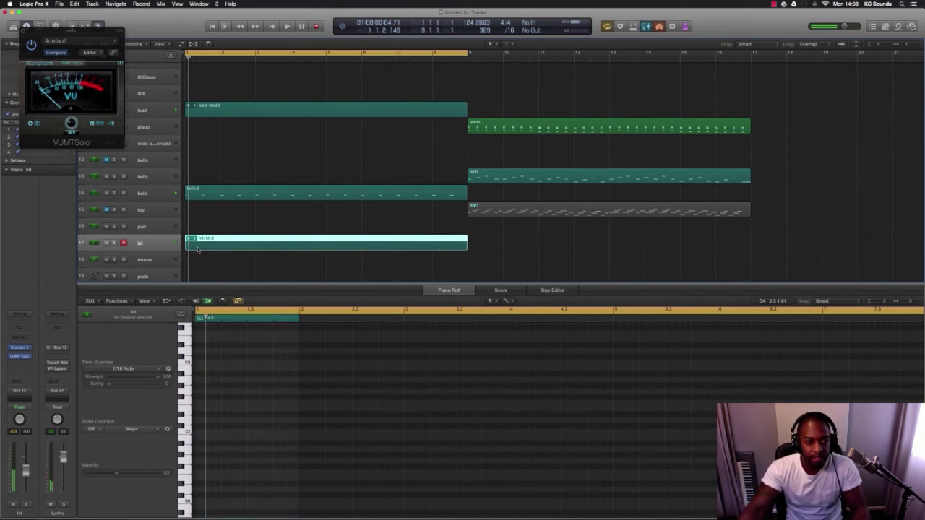
Compare takes hit.1 and hit.2 in the hit track's take folder and lower the track volume to -12.2 dB during playback.
scroll(198, 249, up, 5)
click(193, 218)
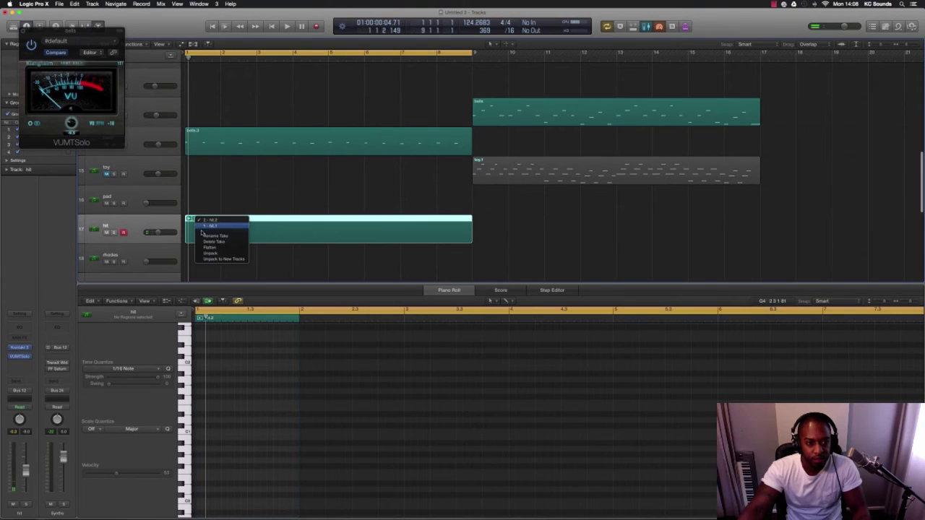
click(214, 227)
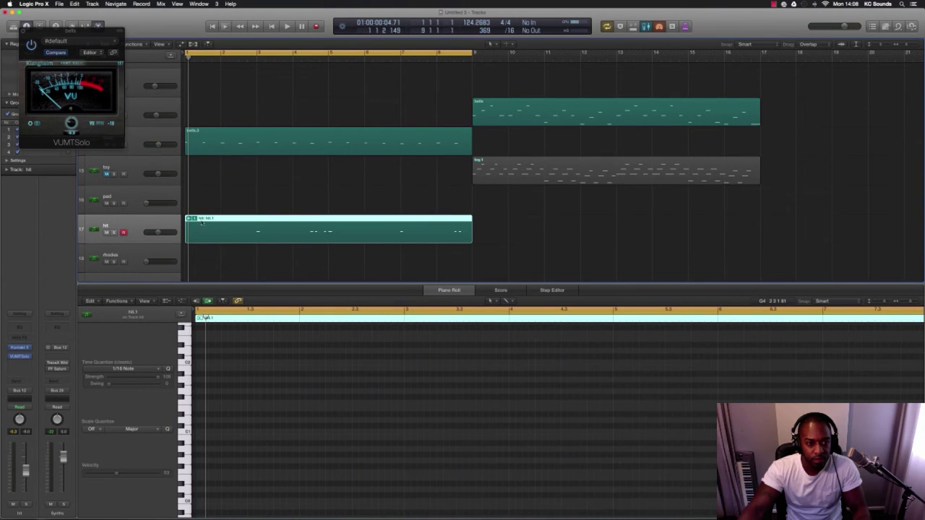
click(203, 224)
click(210, 220)
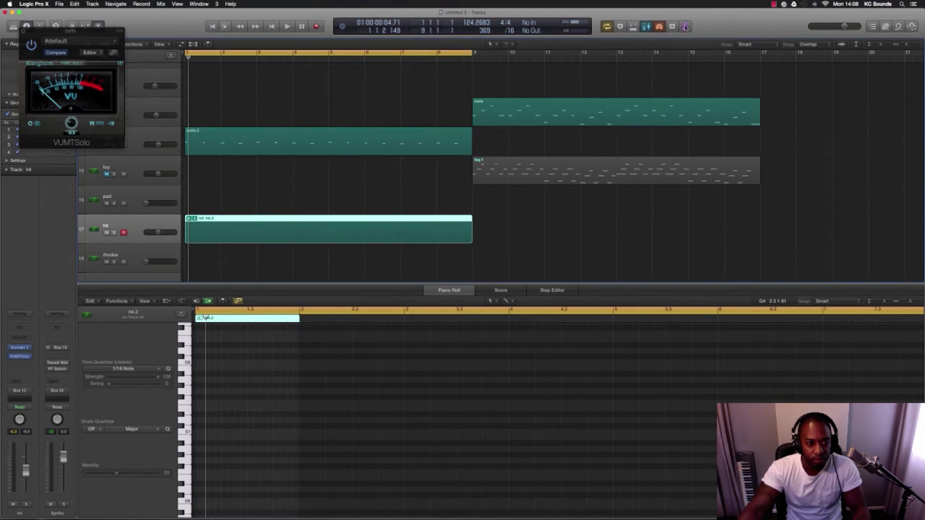
key(space)
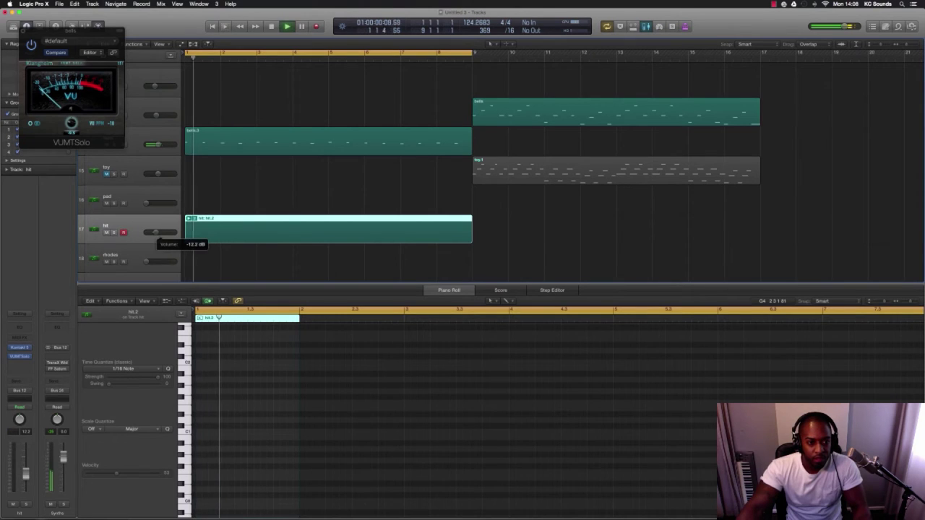
Try flattening the hit take folder to take hit.2 and undo the flattening.
click(199, 220)
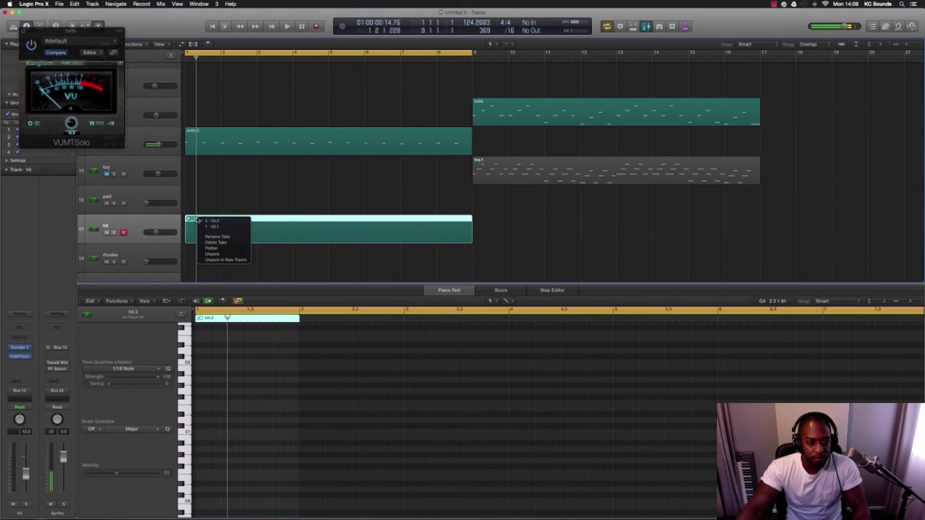
click(212, 247)
key(super+Down)
key(super+z)
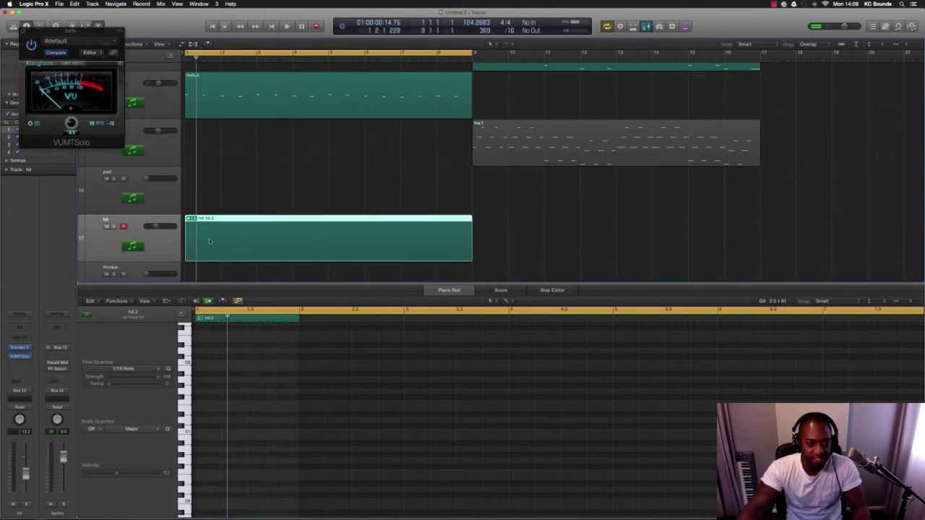
Select take hit.1 in the hit take folder, play it briefly and flatten the folder to that take.
click(193, 219)
click(216, 228)
key(space)
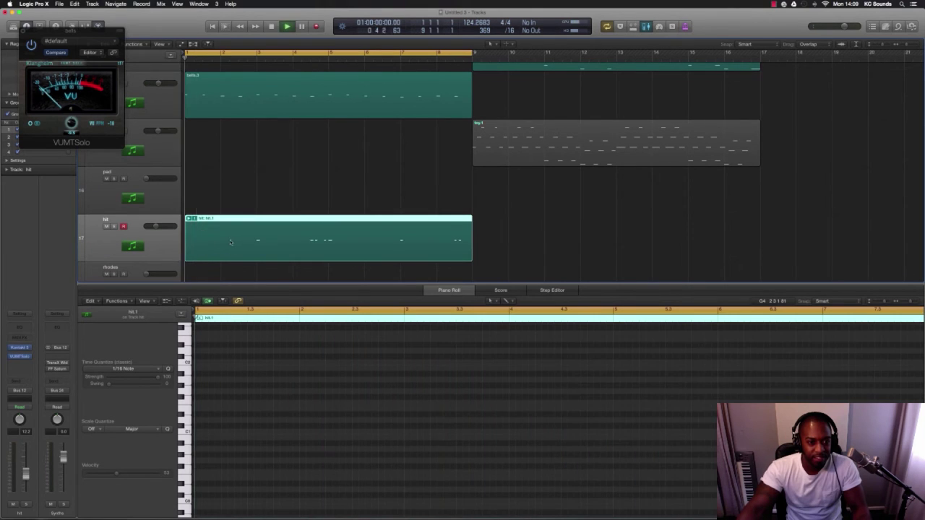
key(space)
click(195, 219)
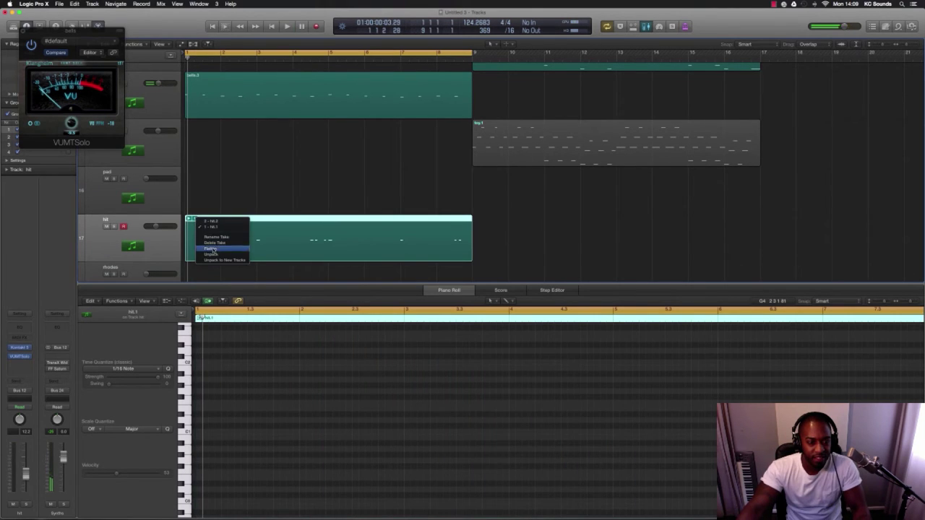
click(210, 249)
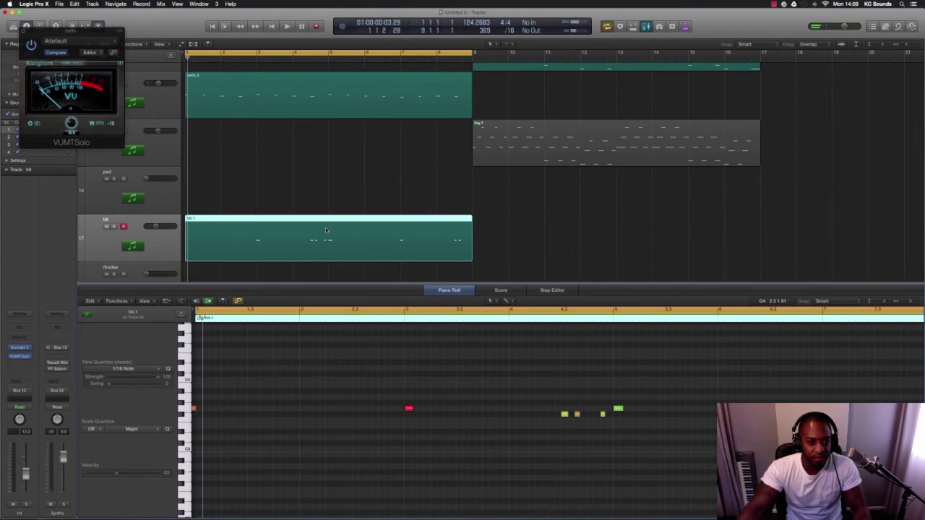
Copy the short slice holding the bar 5 note to the start of the hit region and merge it in.
drag(327, 227, 402, 239)
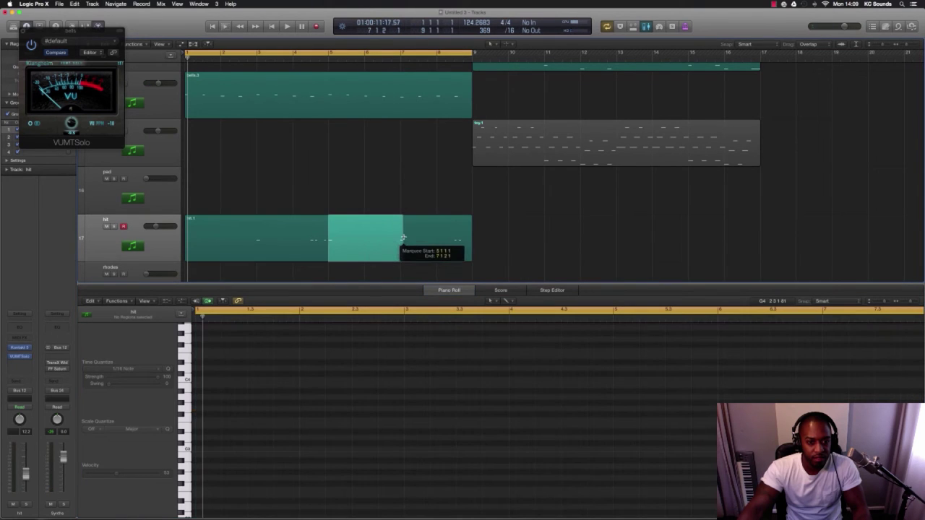
drag(343, 242, 326, 249)
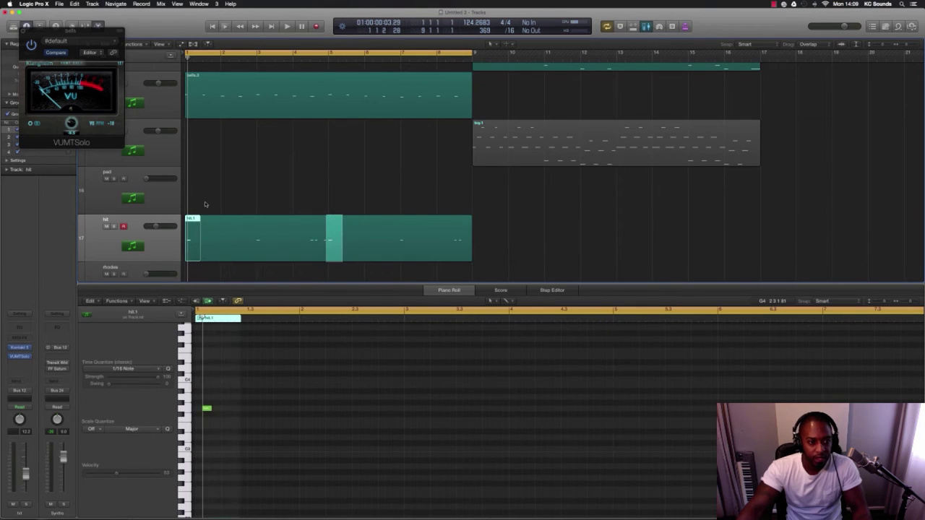
click(392, 231)
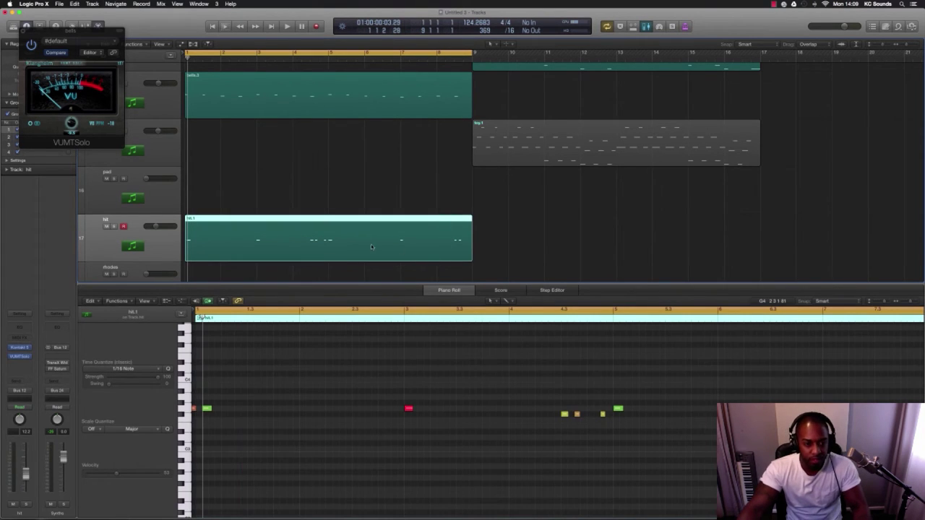
Delete the early G3 note before bar 1 and extend the copied note back to bar 1 in the hit region.
click(194, 409)
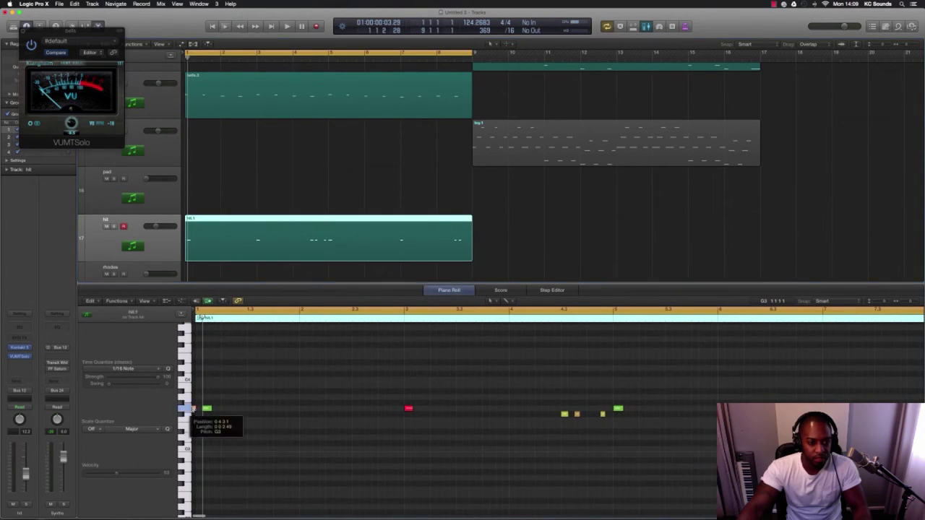
drag(201, 411, 195, 410)
key(space)
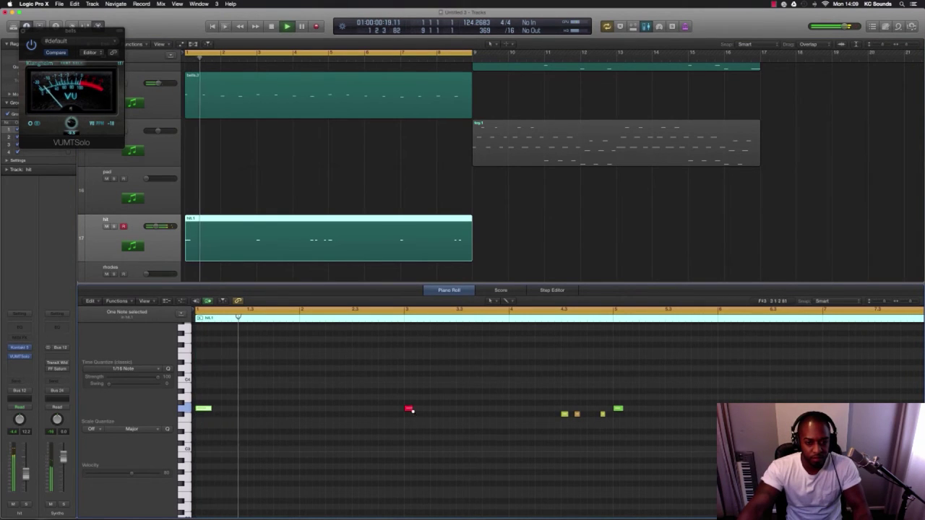
Reduce the velocity of the hit region's bar 3 note to about 113.
key(super+Left)
key(super+Left)
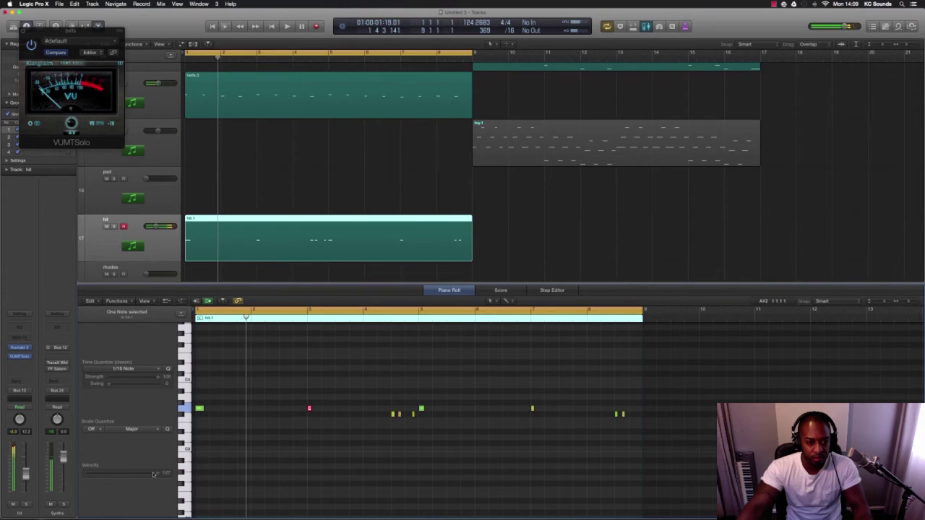
key(space)
Adjust the gain knob of the hit track's VUMTSolo meter, start playback and close the open plug-in windows.
click(20, 356)
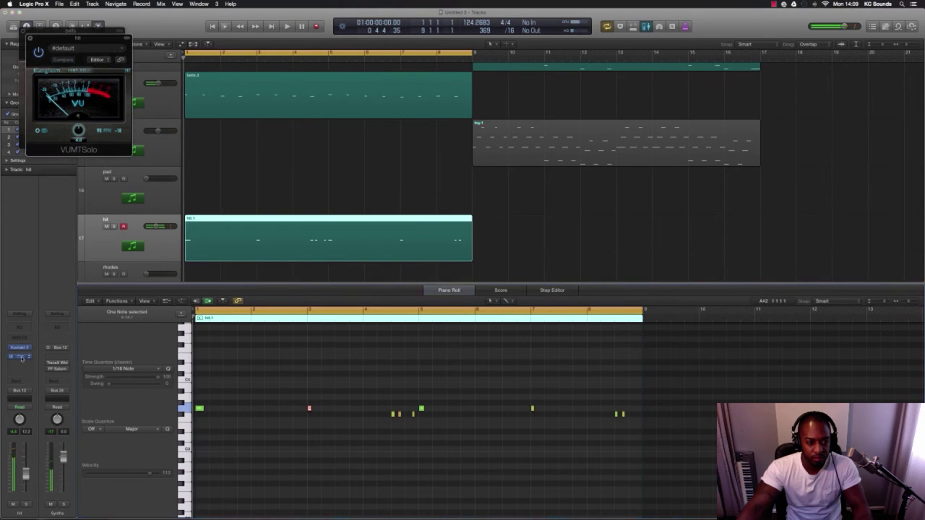
key(space)
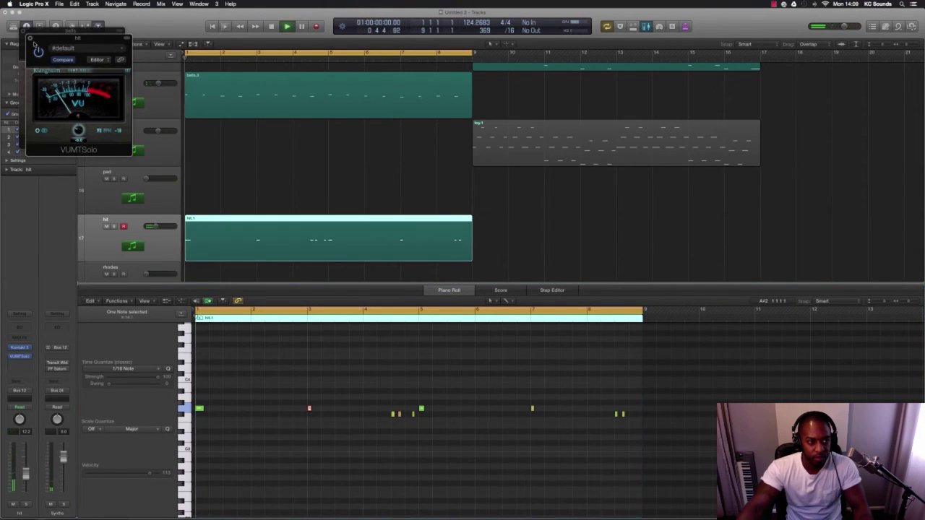
key(super+w)
key(super+w)
Add a Channel EQ to the lead track and try reshaping its low-mid range during playback.
scroll(255, 136, down, 1)
scroll(255, 136, down, 5)
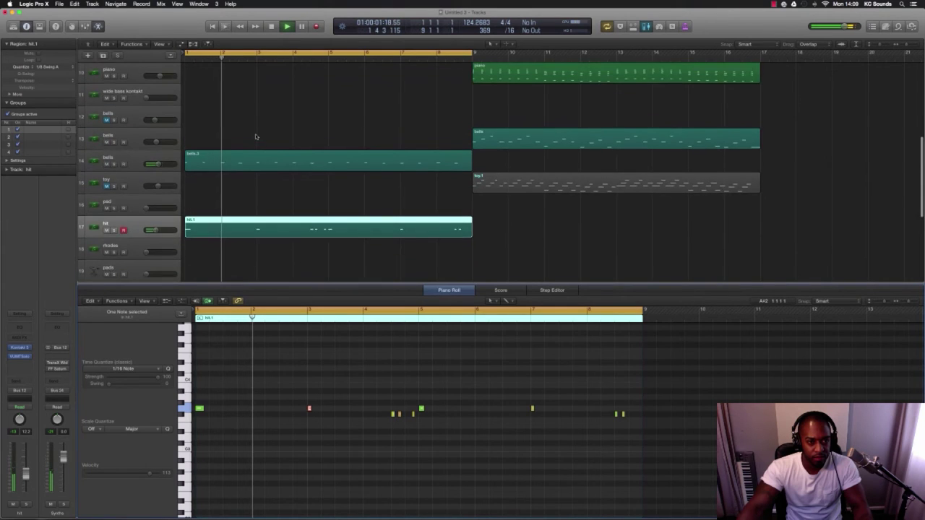
click(154, 122)
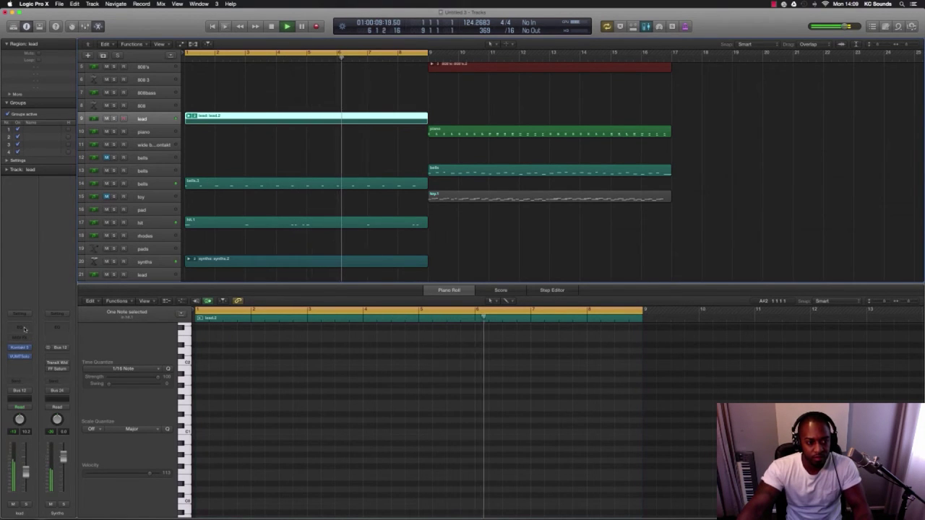
click(29, 328)
drag(173, 130, 196, 134)
click(23, 31)
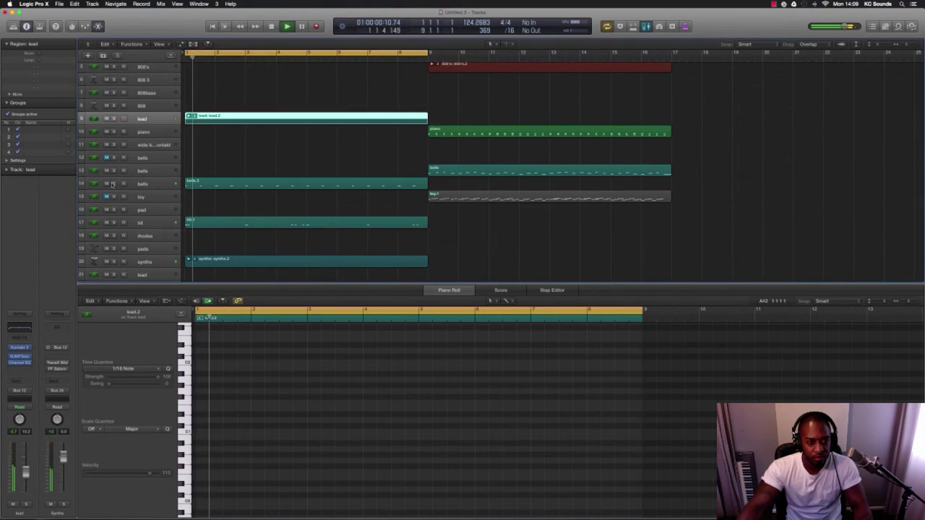
Remove the Channel EQ from the lead track.
key(super+Up)
key(super+Up)
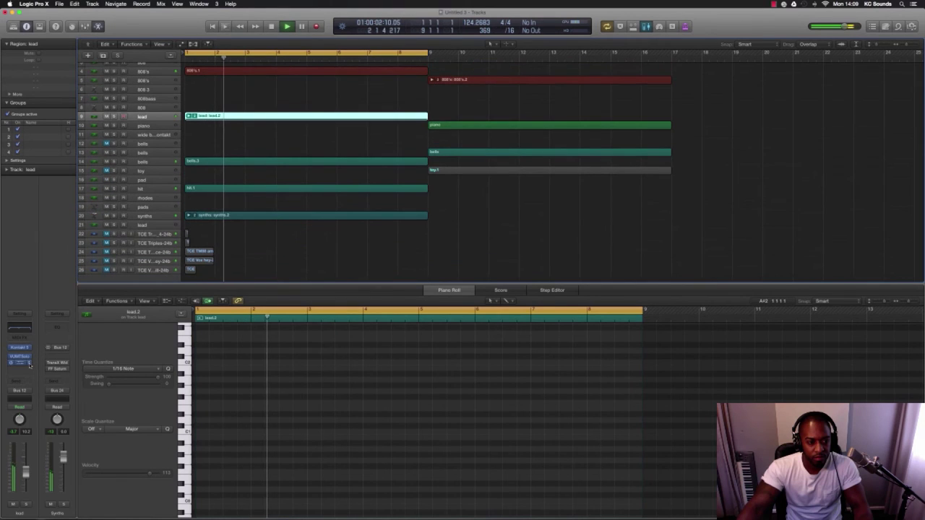
click(30, 365)
click(30, 349)
Add a Channel EQ to the freestyle vocal track above the drums.
key(super+Up)
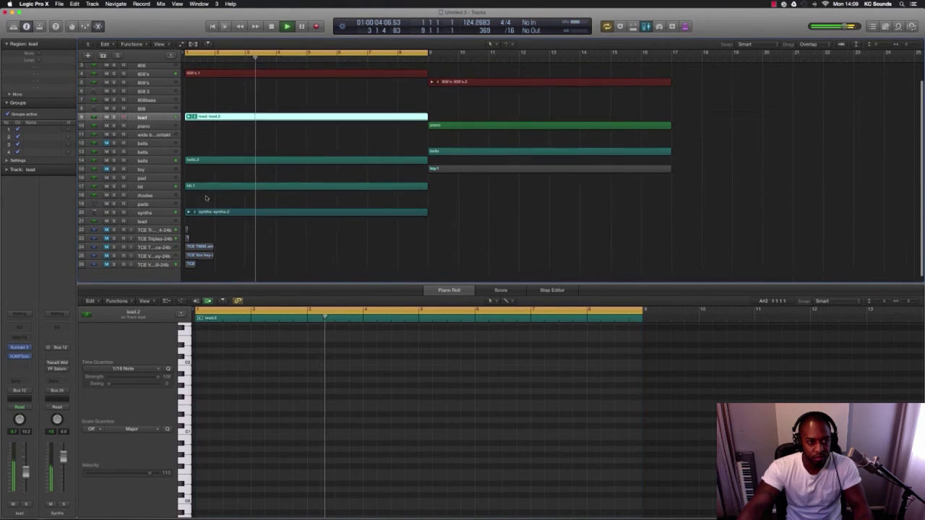
scroll(205, 198, right, 1)
scroll(217, 155, up, 3)
scroll(227, 114, left, 2)
click(151, 66)
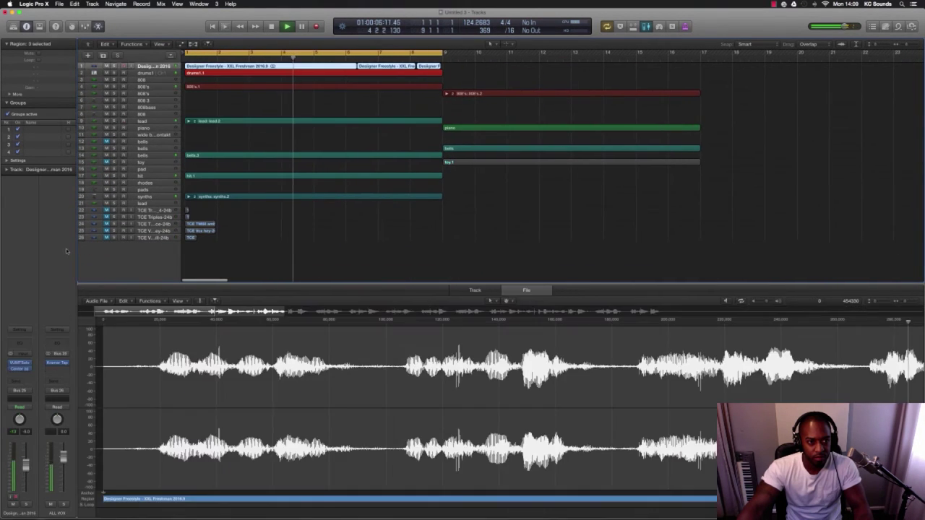
click(20, 345)
Cut the vocal EQ 5 dB at 198 Hz and 6 dB at 510 Hz, boost 3.5 dB at 1260 Hz and raise the high shelf.
mouse_move(149, 128)
mouse_down()
mouse_move(151, 107)
mouse_move(147, 134)
mouse_up()
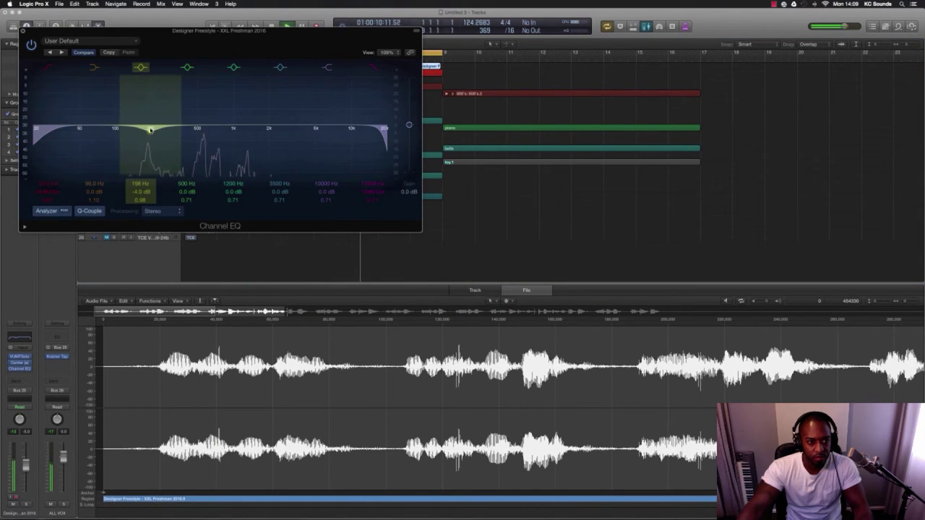
click(197, 126)
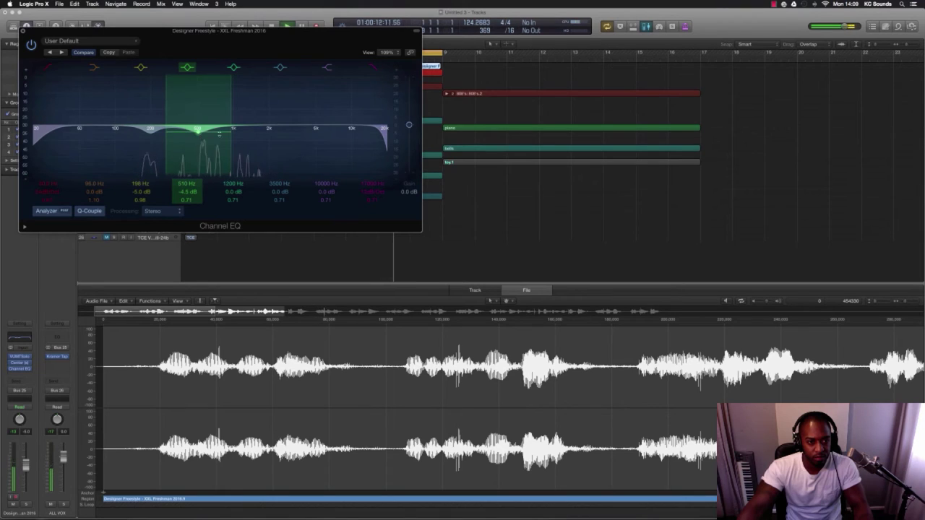
drag(218, 134, 330, 124)
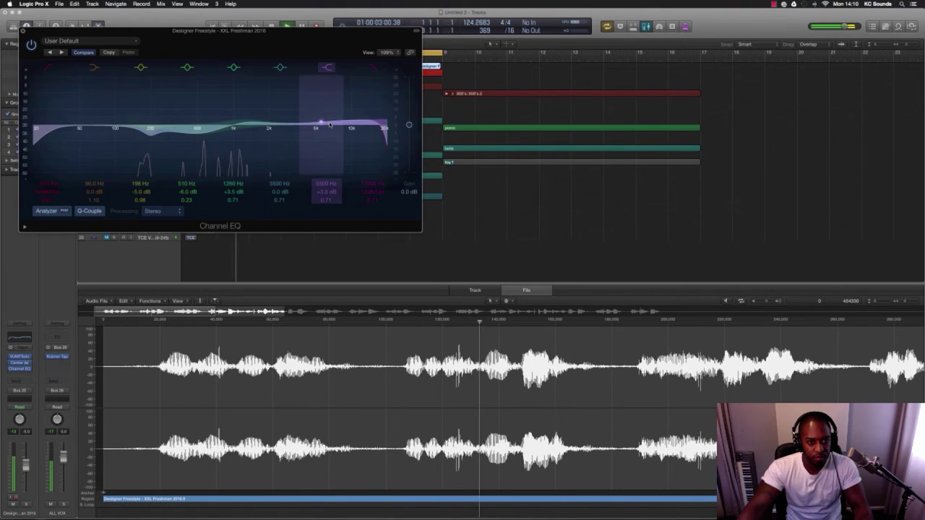
Bypass the vocal track's Channel EQ, close its window and remove the plug-in.
click(32, 45)
click(23, 31)
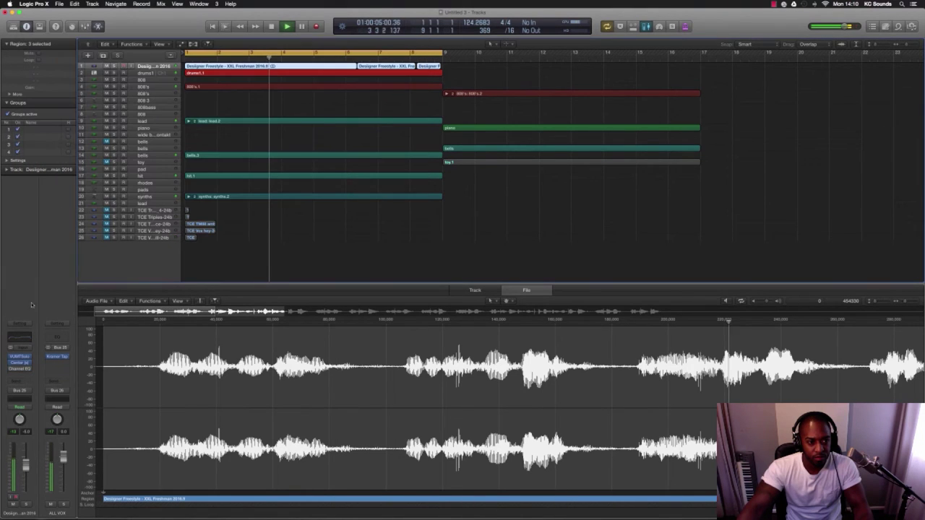
click(30, 374)
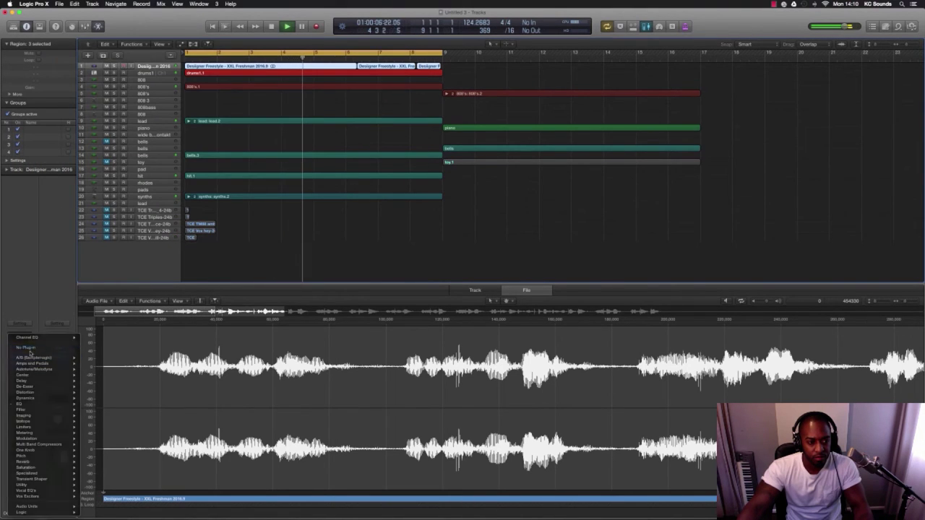
click(29, 337)
Shorten the long note starting at bar 5 in the 808's.1 region so it ends just after bar 6 begins.
key(super+Up)
click(156, 84)
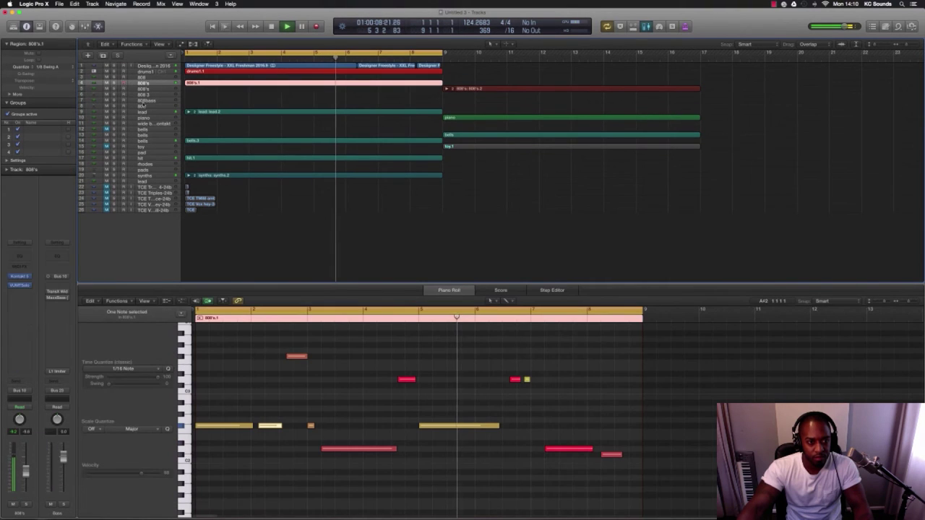
key(space)
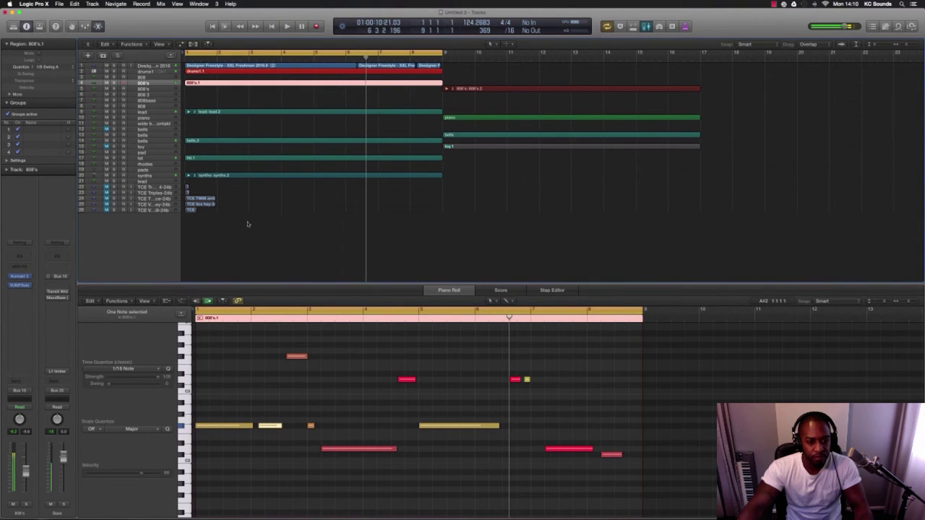
drag(497, 426, 484, 426)
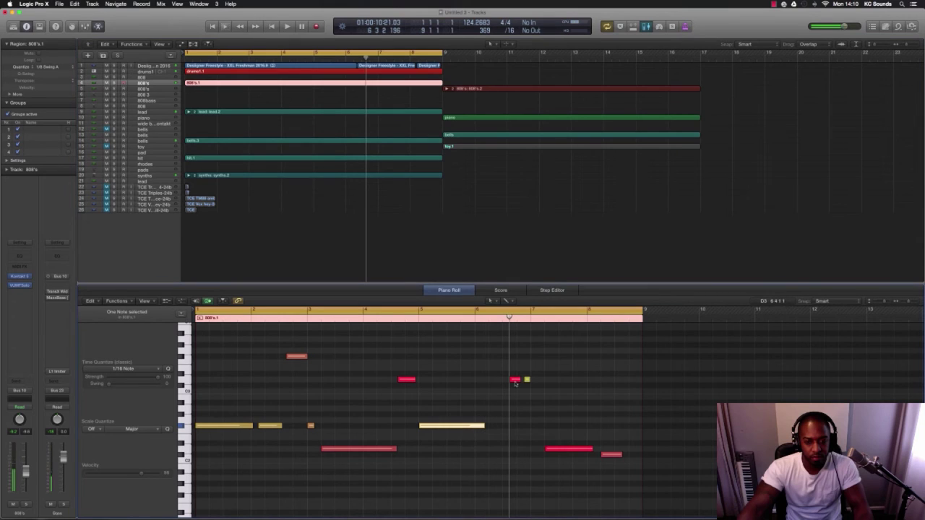
Lengthen the two short notes in the second half of bar 6, raise the first one's pitch and audition the 808 line.
mouse_move(510, 378)
mouse_down()
mouse_move(490, 382)
mouse_move(498, 354)
mouse_move(519, 380)
mouse_up()
key(space)
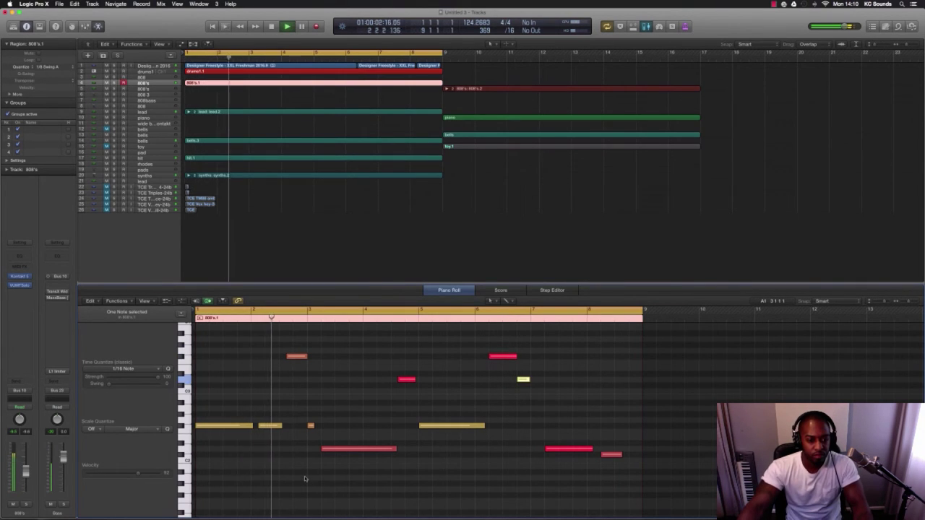
key(space)
Show the drums1.1 and 808's.1 regions together and trim the start of the bar 2 808 note to line up with its kick.
click(226, 72)
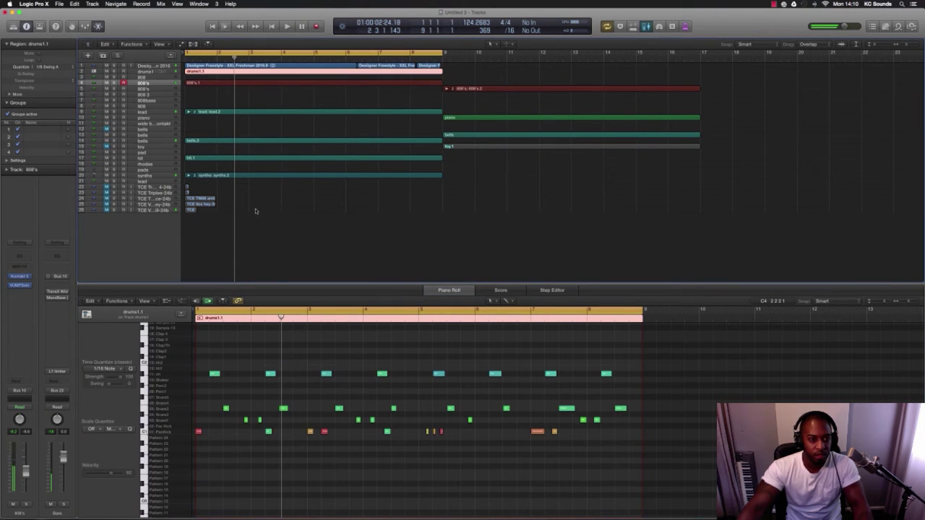
shift+click(250, 84)
scroll(248, 370, down, 3)
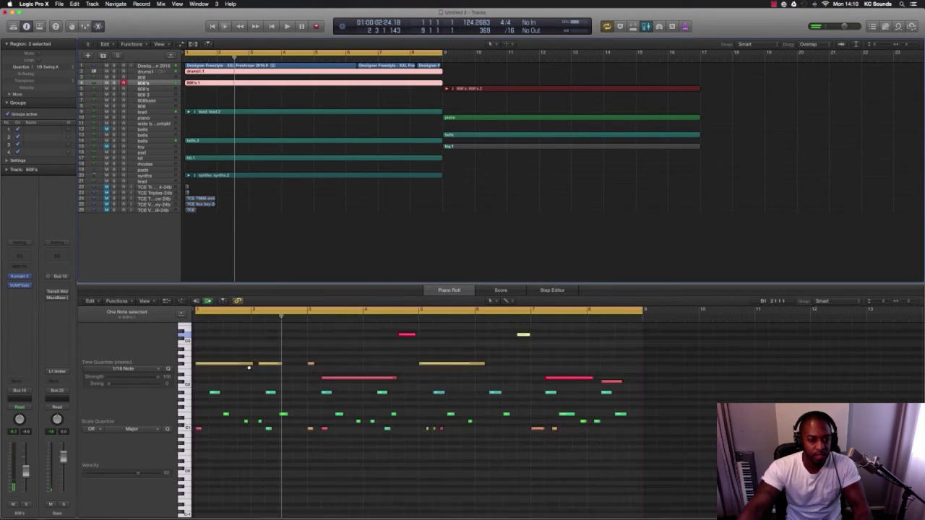
key(space)
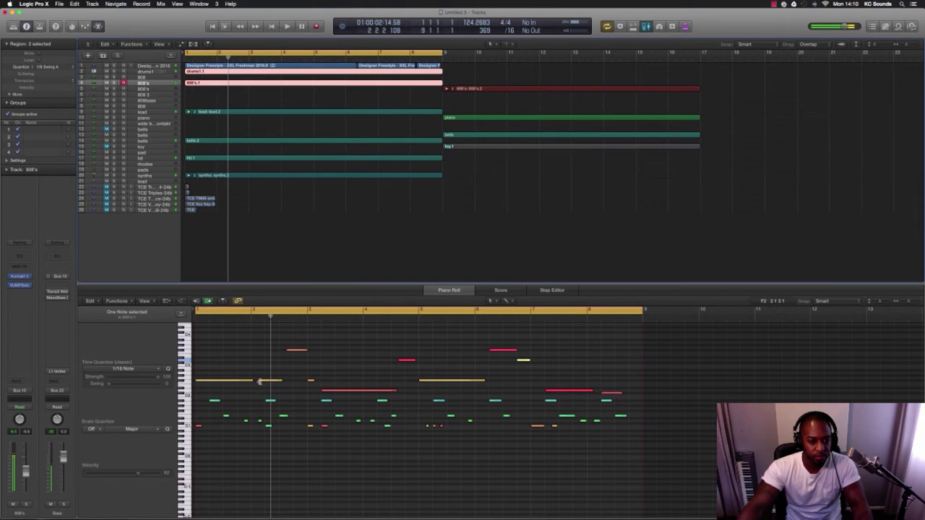
drag(259, 382, 267, 381)
key(space)
Raise the velocity of the bar 2 kick to 91 and audition it with the 808.
scroll(279, 427, up, 3)
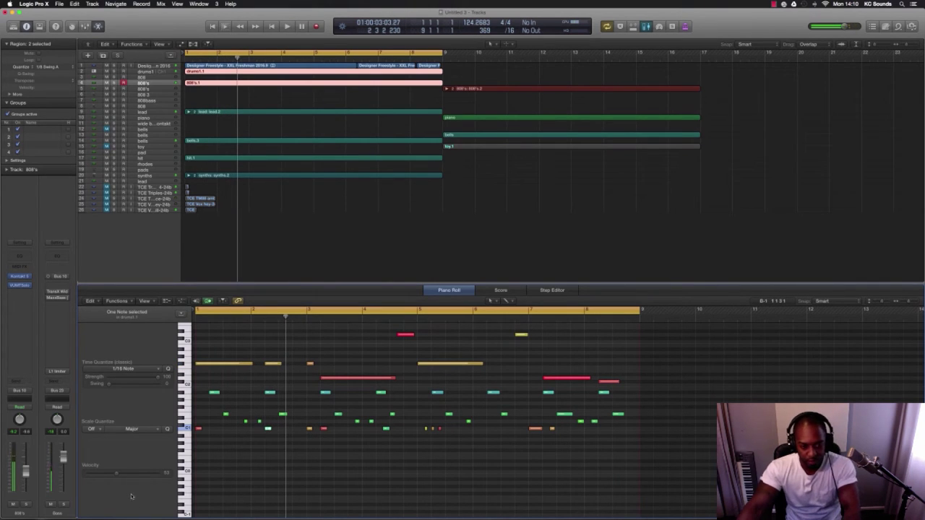
key(space)
key(space)
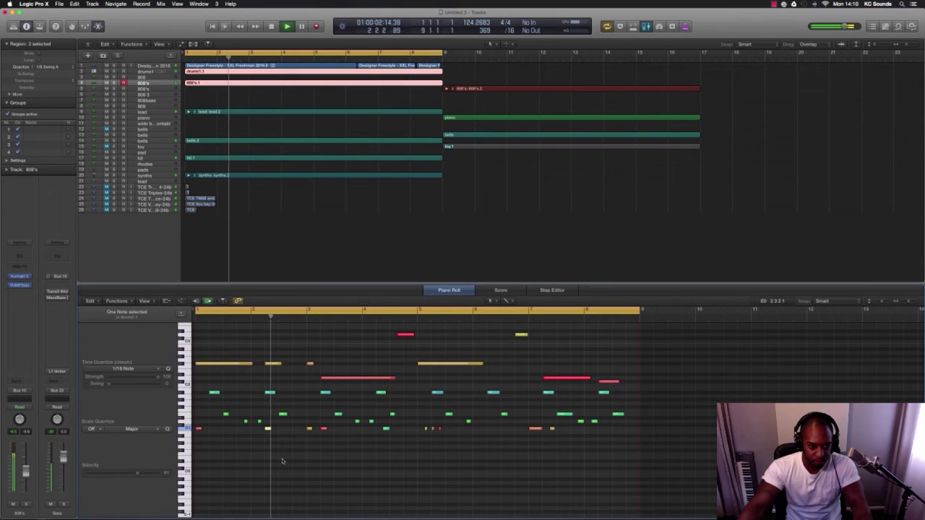
key(space)
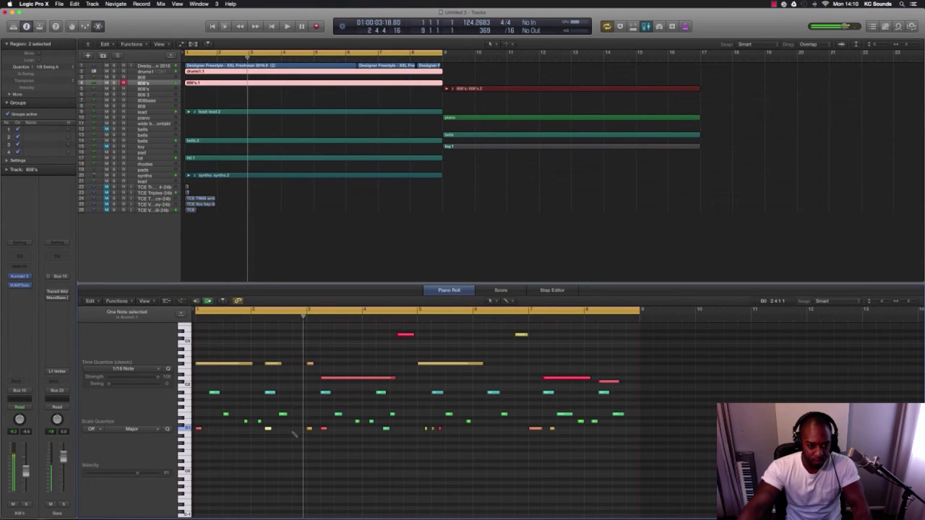
key(space)
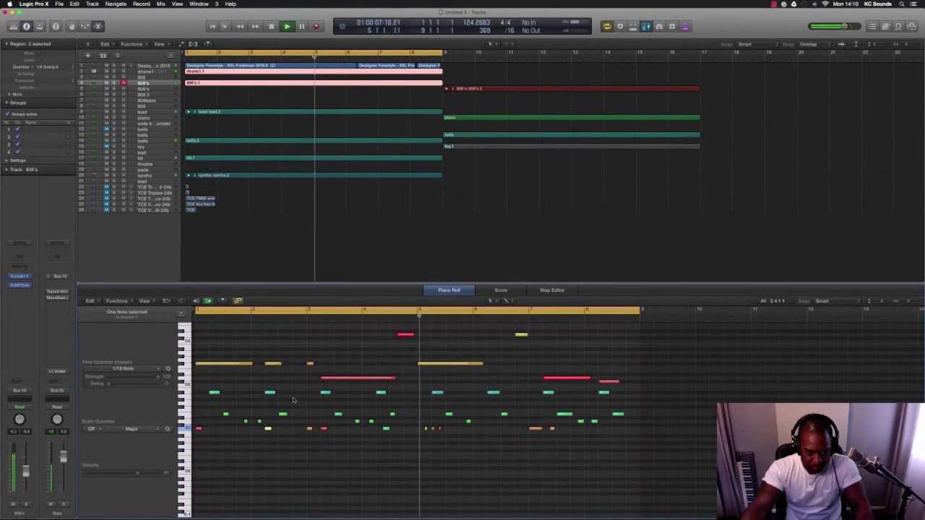
Delete the three short notes in the second half of bar 4 in the hit.1 region and replay the beat.
click(306, 158)
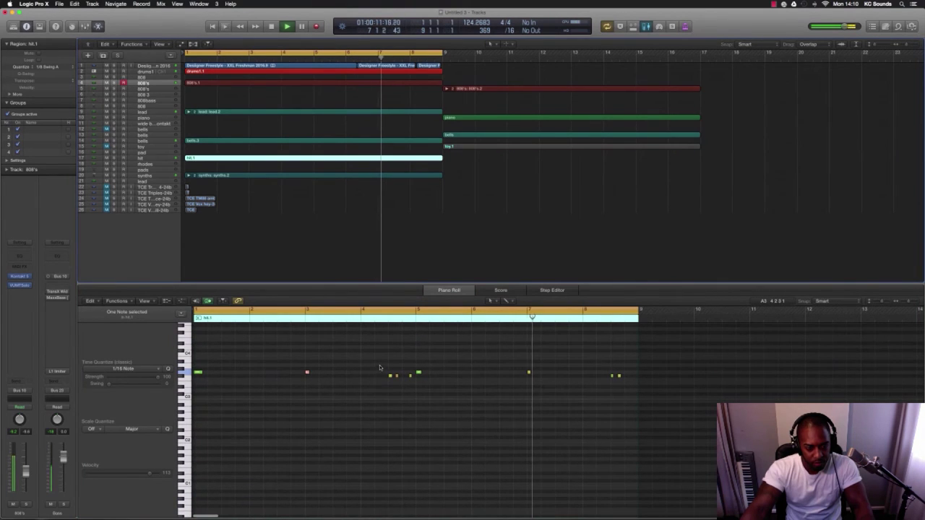
drag(380, 366, 412, 389)
key(BackSpace)
key(space)
key(space)
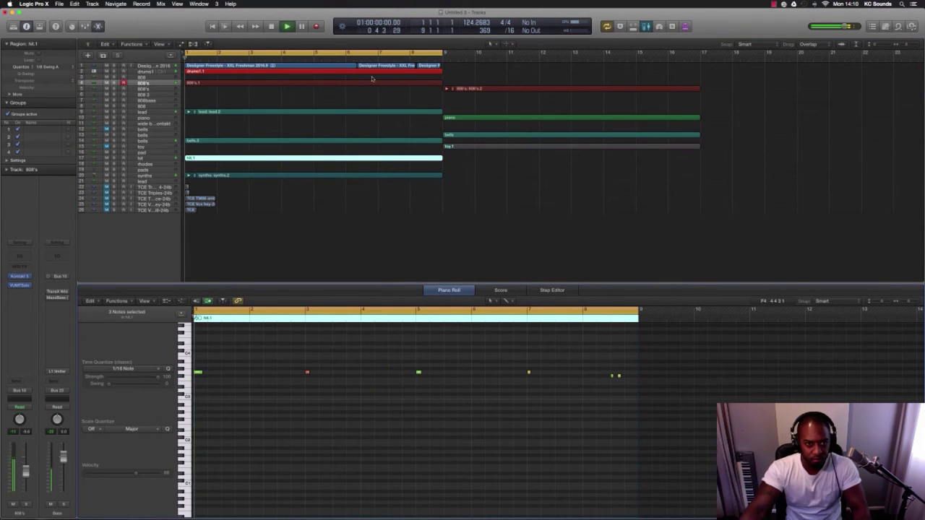
Display drums1.1 and 808's.1 together again and shorten the long D2 note in bar 3 so it ends around bar 4.
scroll(374, 79, down, 5)
scroll(379, 88, up, 2)
scroll(382, 89, up, 3)
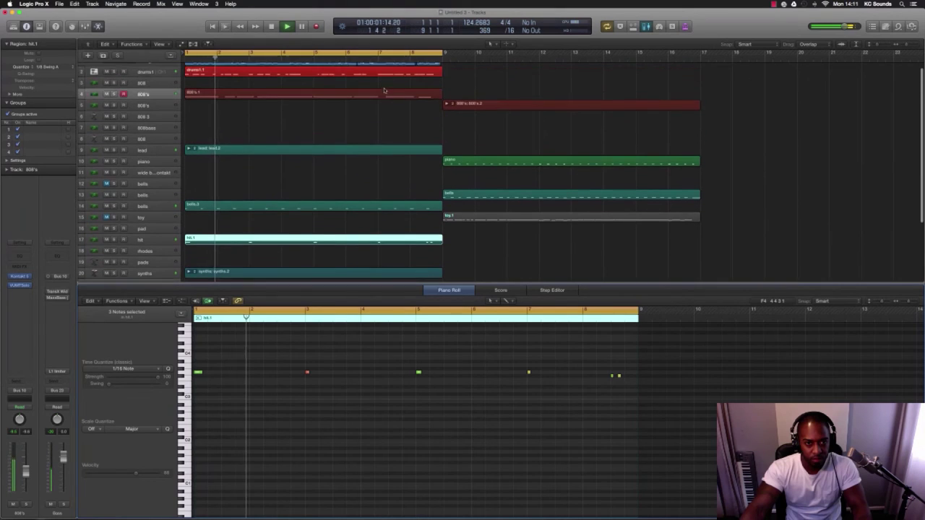
drag(388, 110, 373, 74)
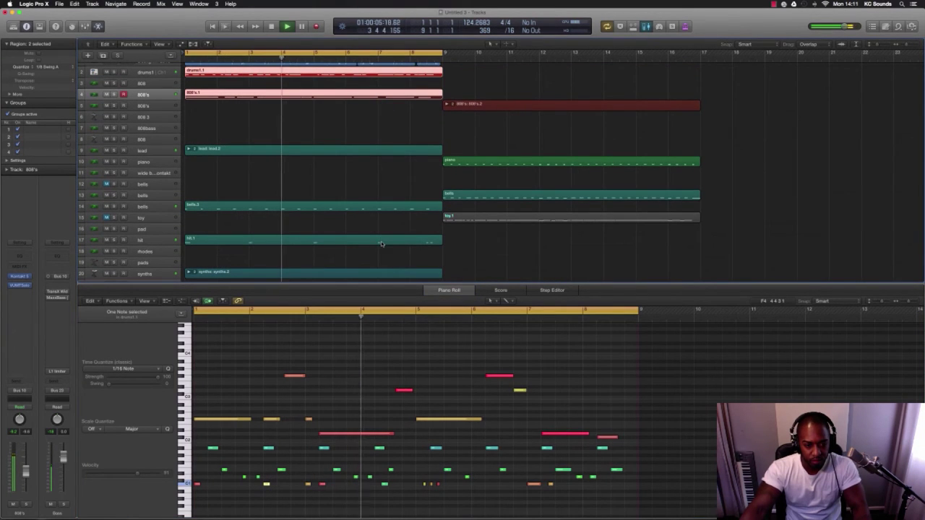
drag(391, 432, 362, 434)
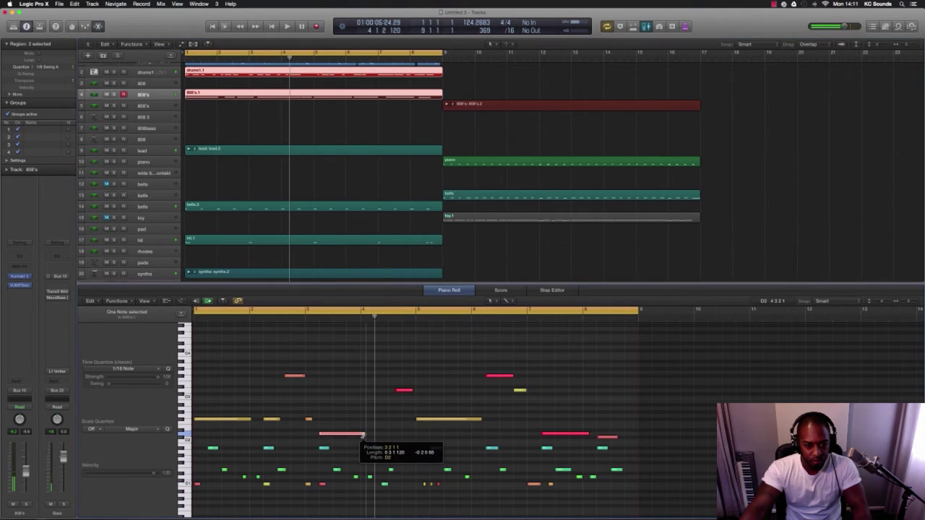
key(space)
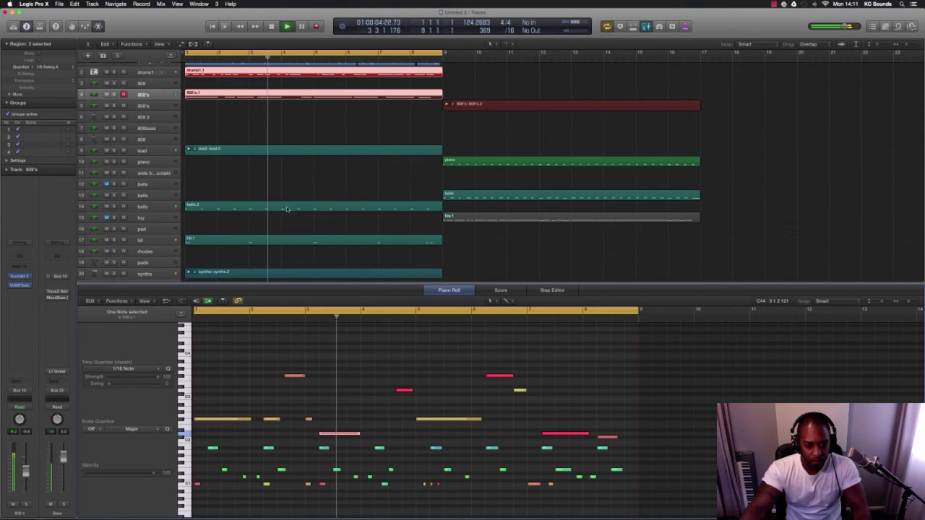
Add a short copy of the D2 808 note in early bar 4, followed by a slightly lower note from beat 2.
key(space)
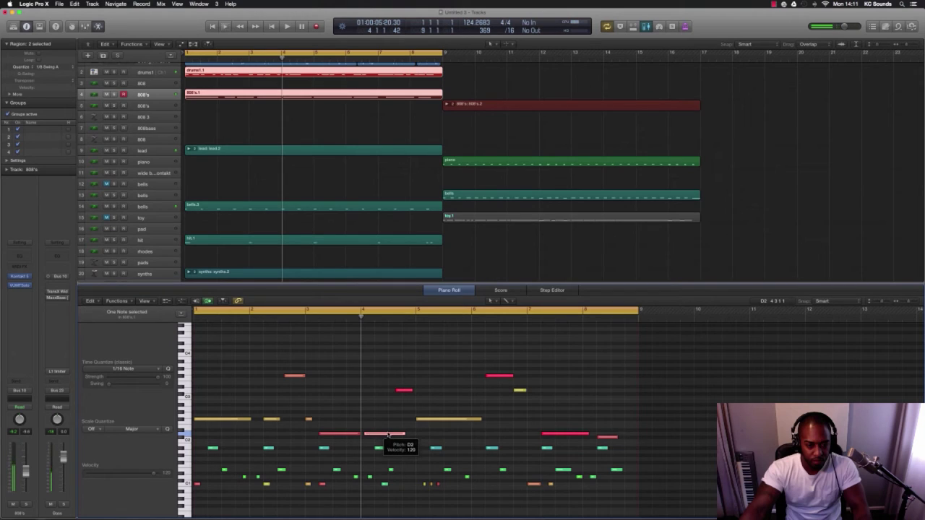
drag(403, 433, 377, 438)
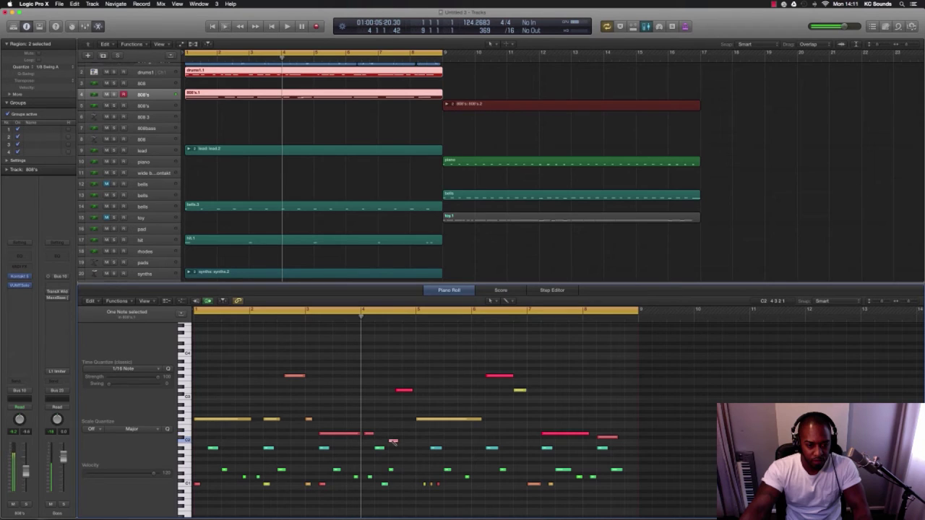
mouse_move(393, 442)
mouse_down()
mouse_move(378, 438)
mouse_move(394, 438)
mouse_up()
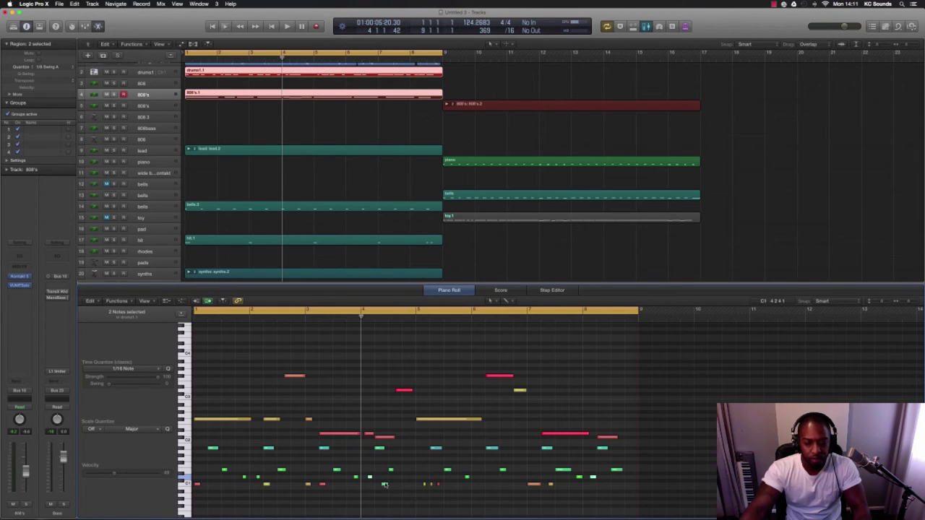
Place two kicks in the first half of bar 4 to match the new 808 notes and audition them.
mouse_move(385, 485)
mouse_down()
mouse_move(368, 487)
mouse_move(378, 486)
mouse_up()
key(space)
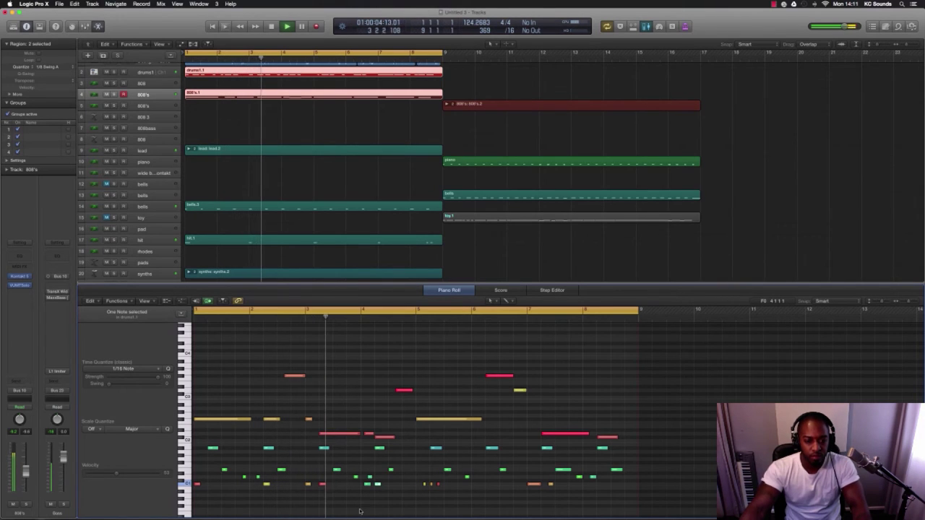
key(space)
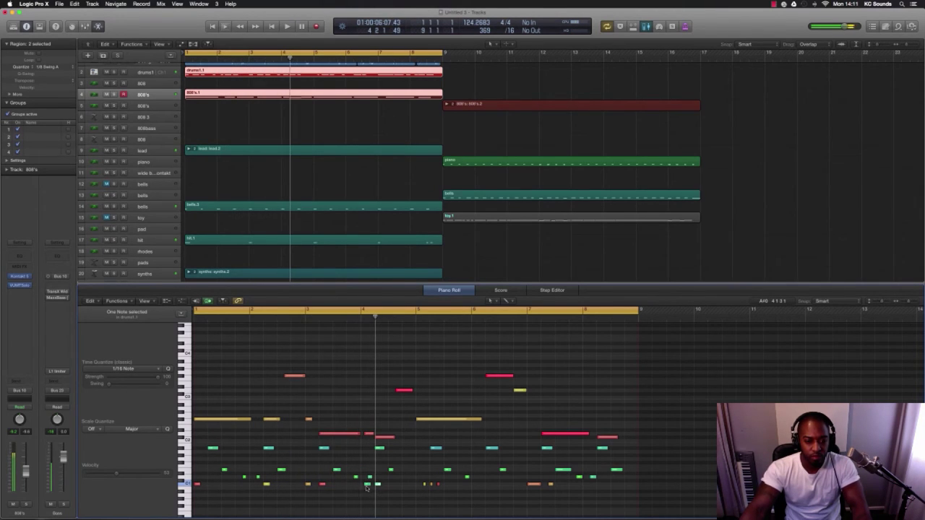
Move the first new D2 808 note and its kick together to position 4 1 1 1 and play the passage.
key(super+Right)
key(super+Right)
key(super+Right)
key(super+Right)
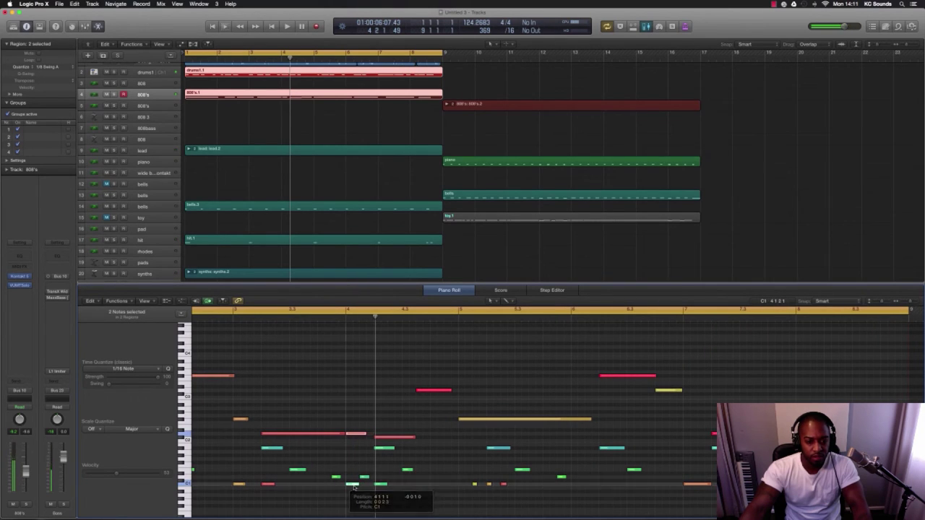
click(346, 316)
key(space)
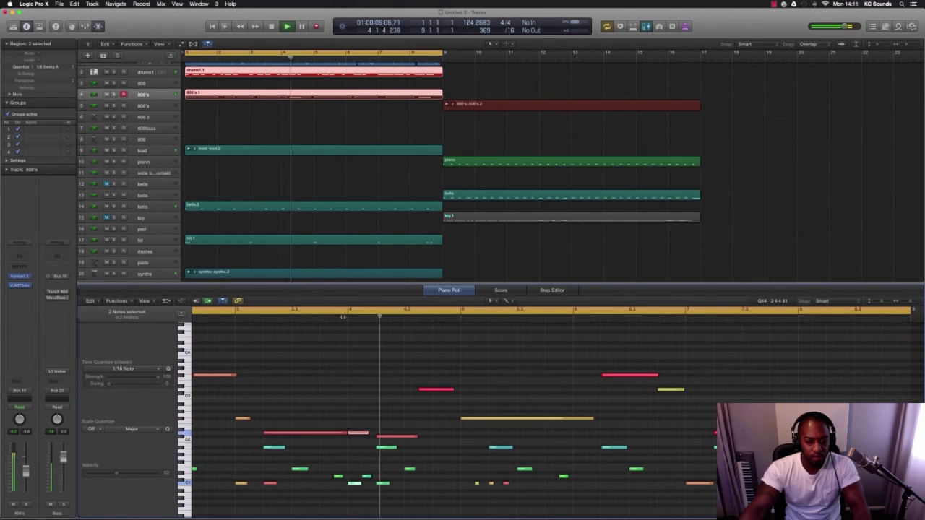
key(space)
Raise the velocity of the two bar 4 kicks to about 89 and replay the beat from the start.
click(377, 493)
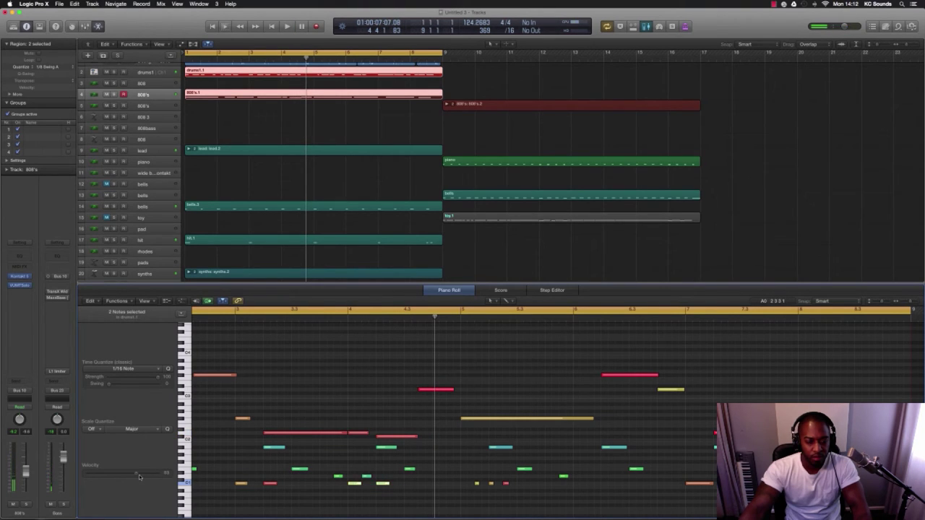
key(Return)
key(space)
scroll(284, 475, left, 5)
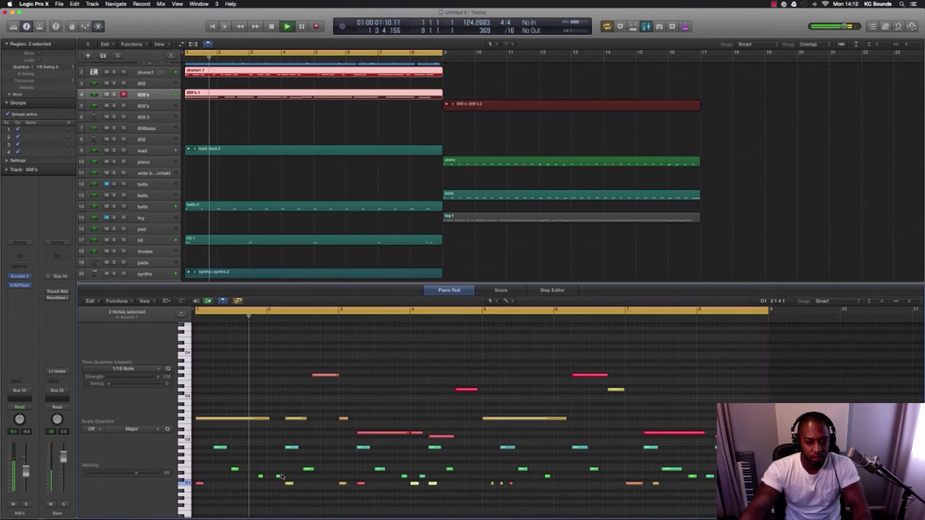
scroll(282, 476, left, 3)
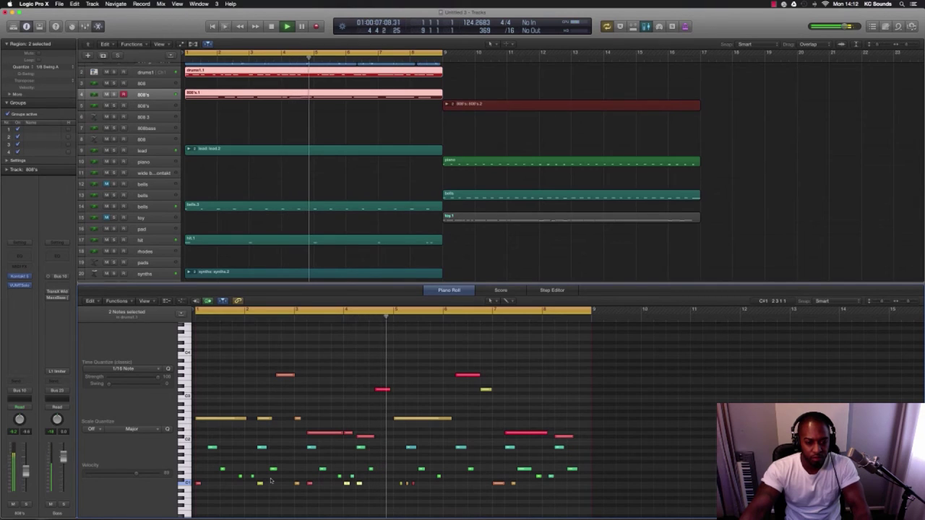
Trim the start of the long bar 5 808 note to 5 1 3 1 and shorten it to roughly a sixteenth note.
key(space)
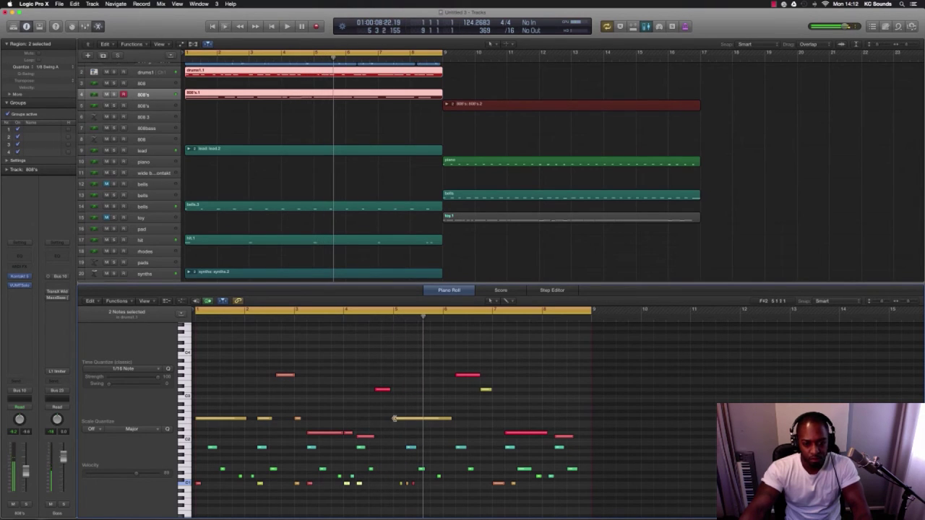
drag(394, 419, 400, 420)
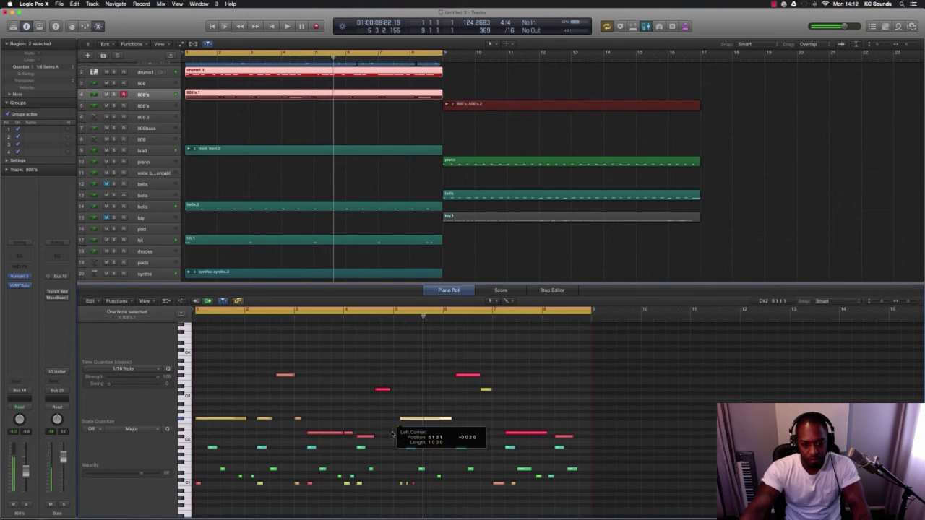
key(space)
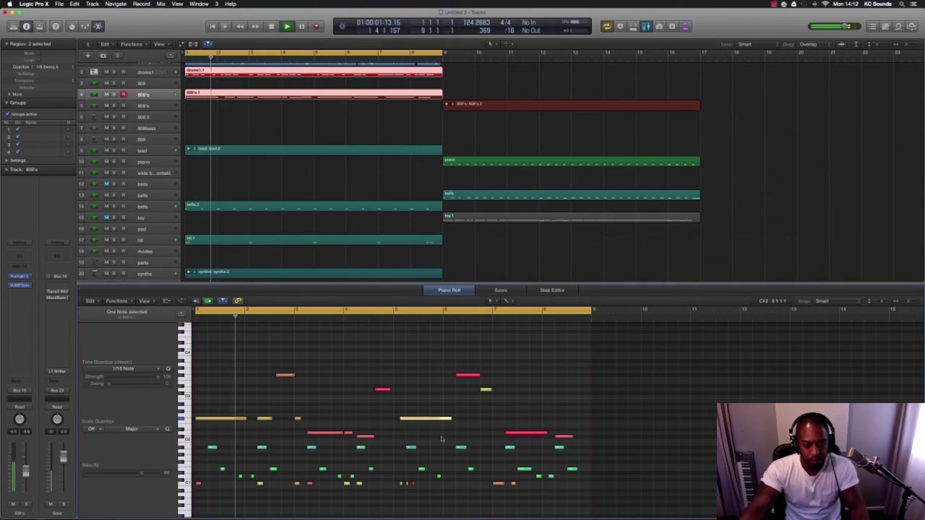
scroll(441, 438, up, 5)
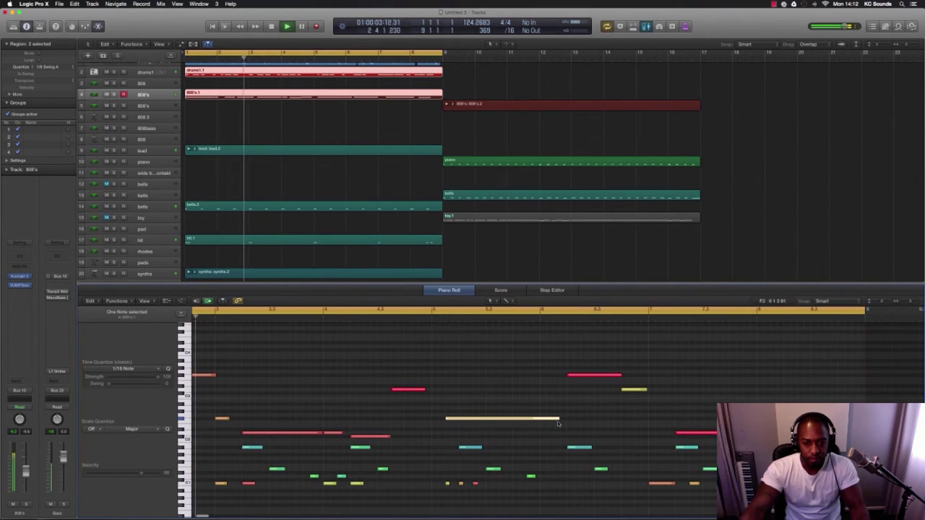
drag(558, 425, 451, 446)
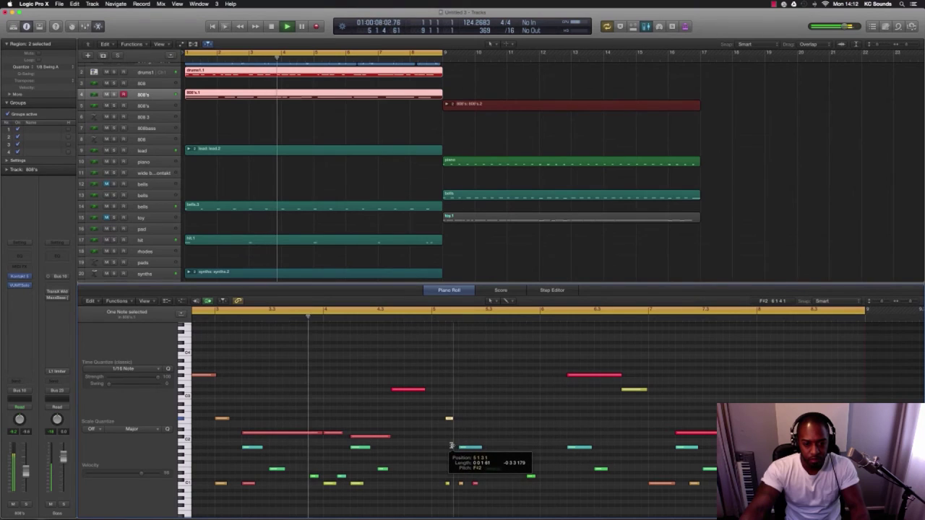
key(space)
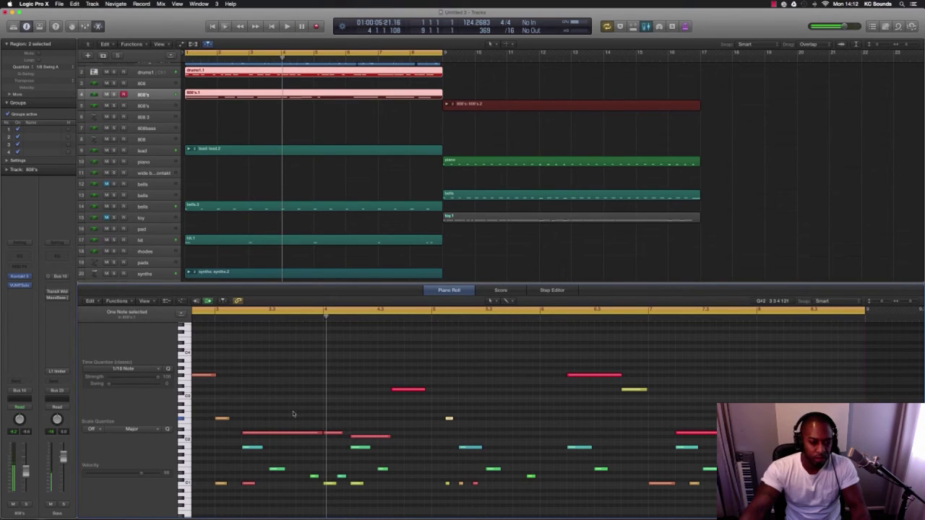
Copy the short F#2 808 note into the second half of bar 3, end the D2 note before it, and audition.
drag(449, 420, 281, 434)
key(space)
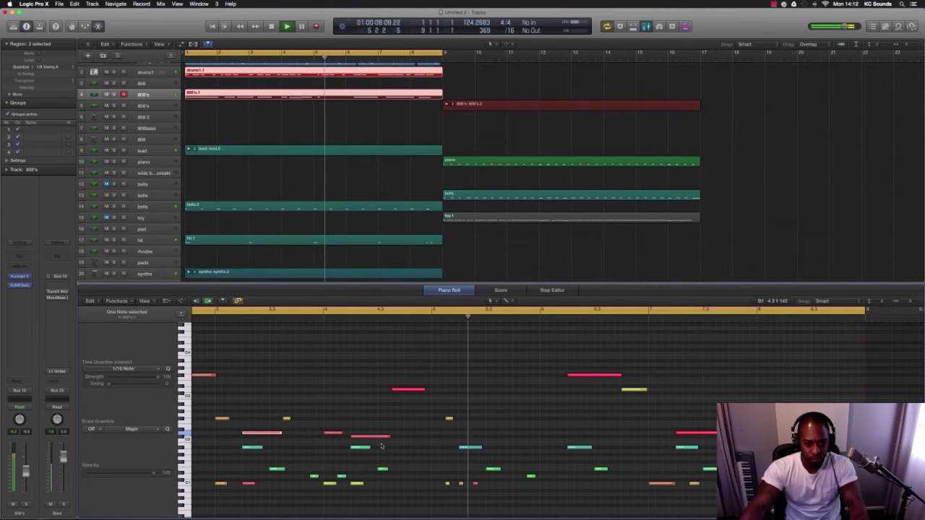
key(space)
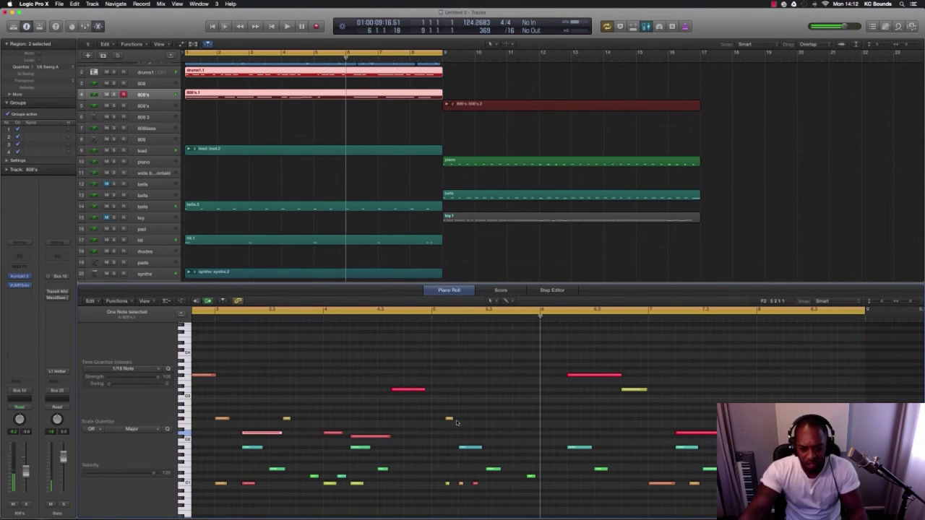
Add two copies of the short F#2 note over the next bar 5 kicks and lengthen the last one to bar 6.
drag(460, 419, 463, 421)
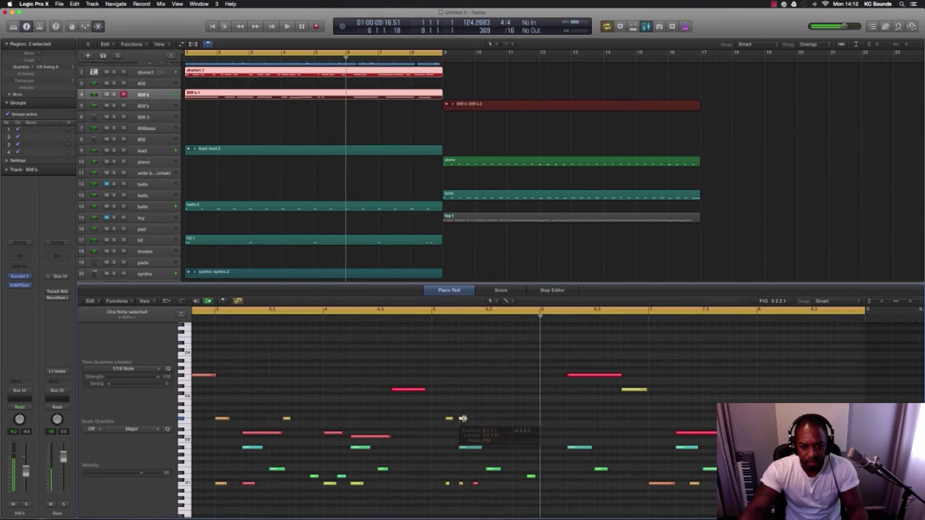
click(476, 419)
drag(479, 421, 539, 419)
Copy kicks under the two 808 notes at beats 2 and 4 of bar 6 and replay the beat from the start.
key(space)
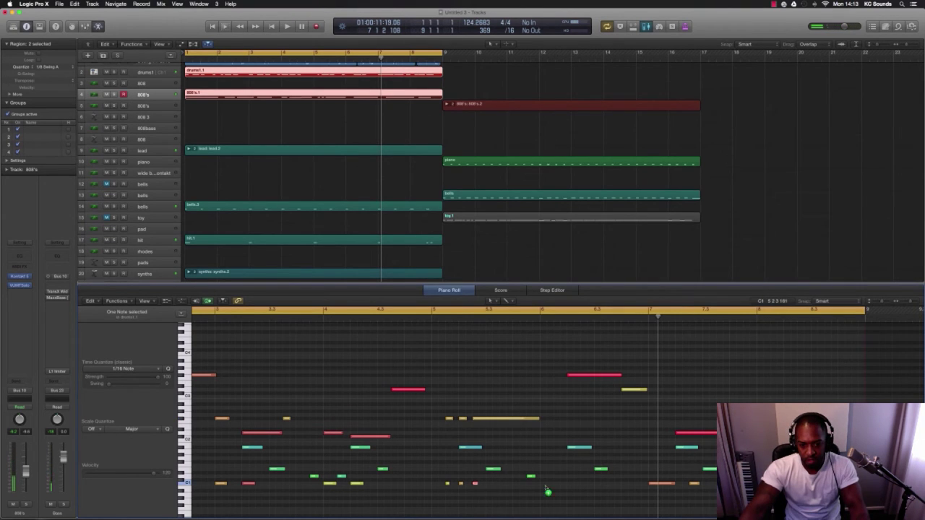
click(569, 486)
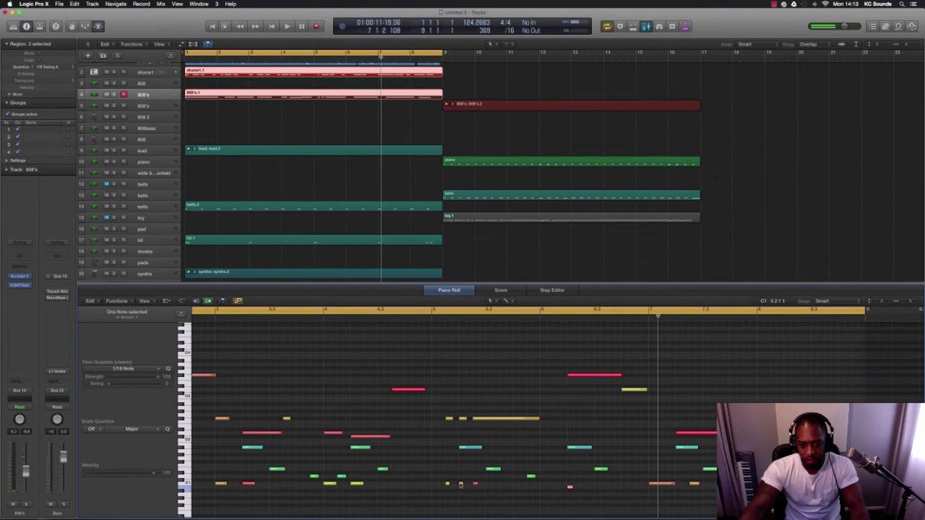
click(623, 484)
key(Return)
key(space)
drag(623, 485, 623, 485)
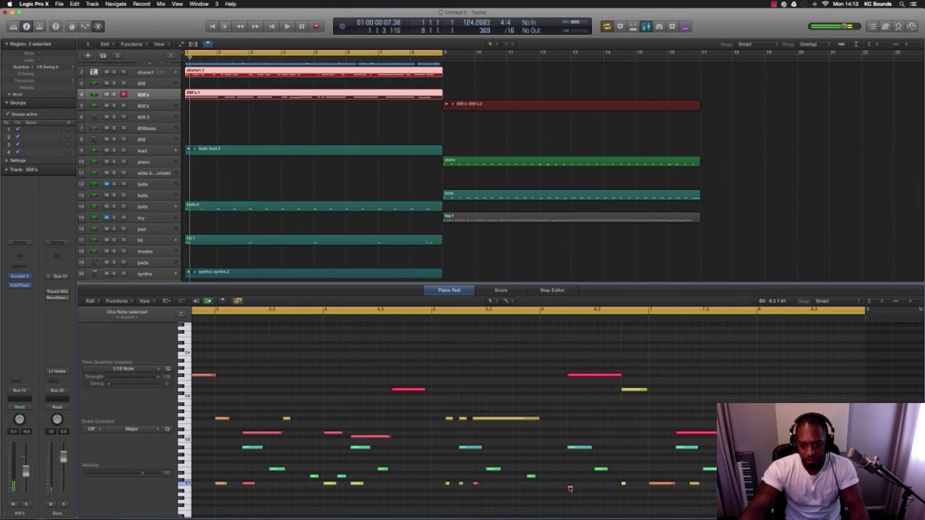
Set the bar 6 beat 2 kick to C1 and start the second 808 note and its kick at beat 3, ending the first note there.
click(570, 485)
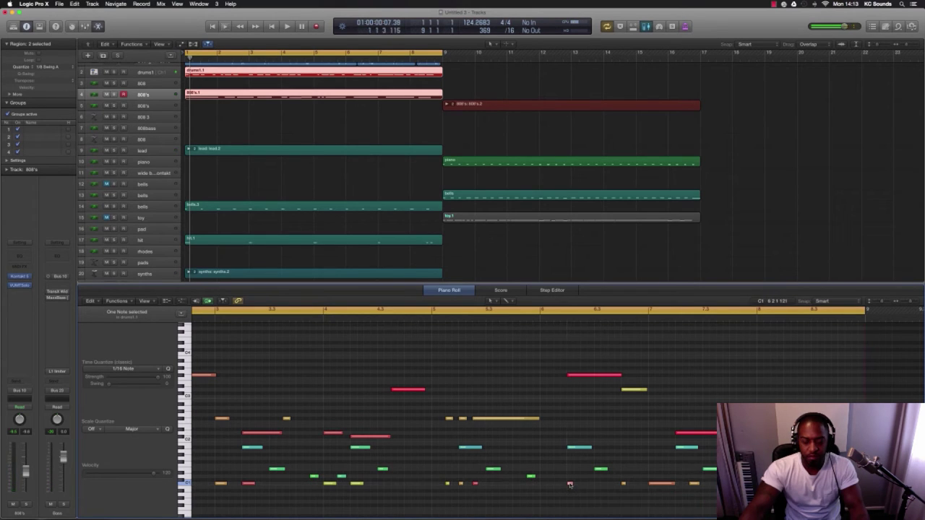
scroll(569, 484, down, 3)
key(space)
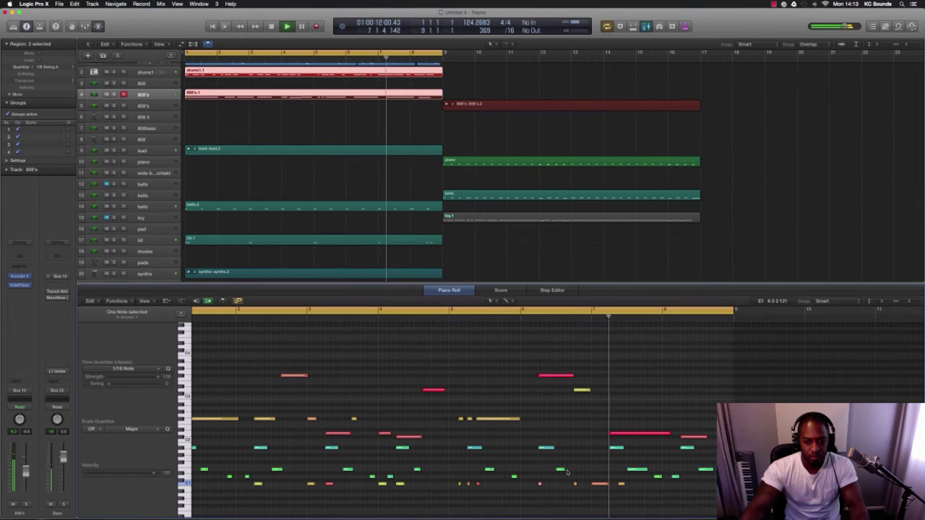
drag(575, 379, 557, 391)
drag(575, 485, 558, 486)
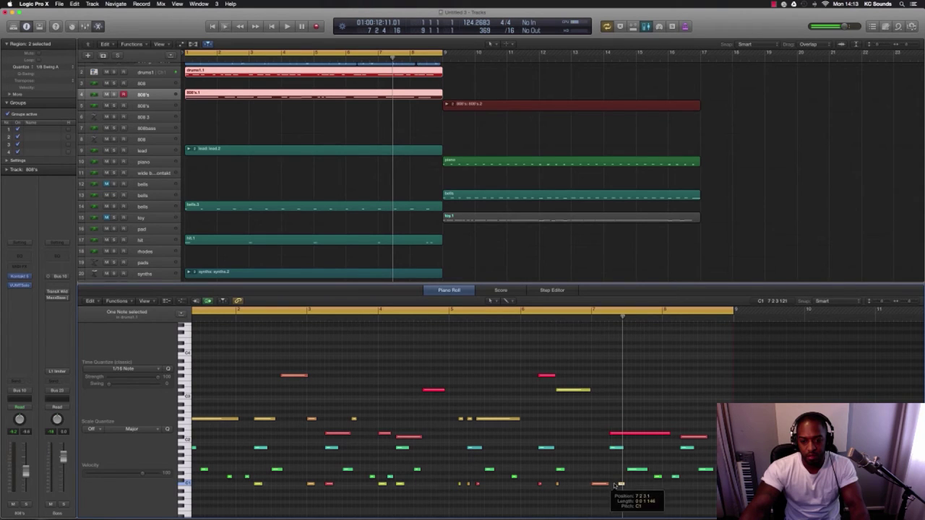
Leave a single kick at beat 2 of bar 7 and copy it under the beat 2 808 note of bar 8.
drag(614, 485, 612, 485)
click(604, 485)
key(Delete)
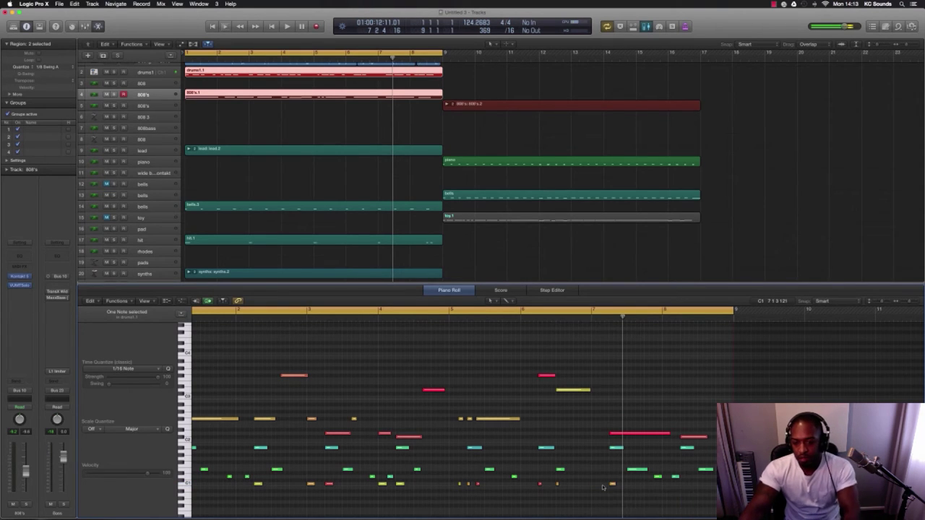
key(space)
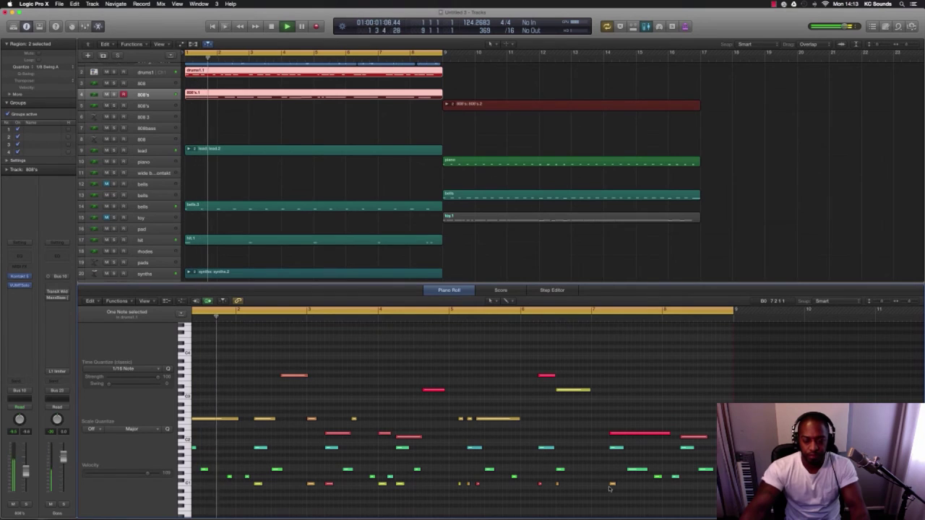
drag(611, 485, 684, 486)
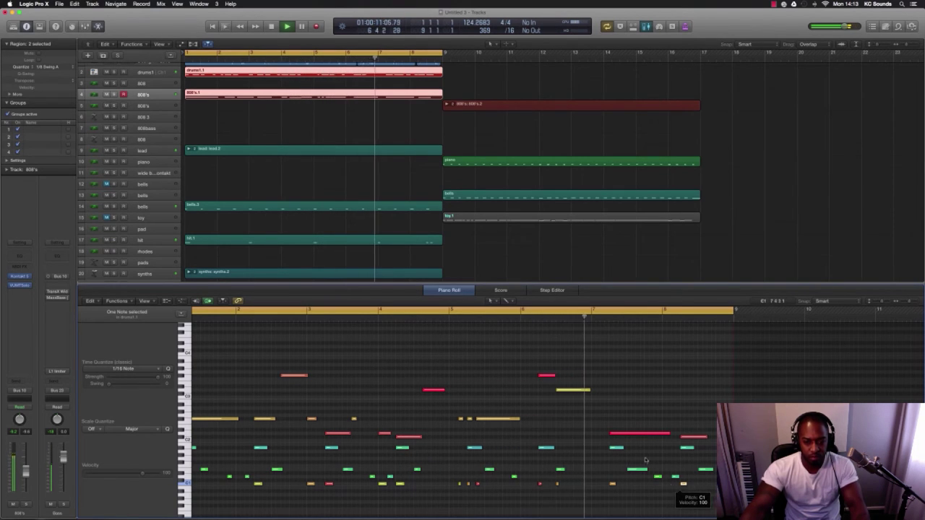
key(space)
Split the second bar 6 808 note at 6 4 1 with the new part a semitone lower, and copy a kick under it.
mouse_move(587, 390)
mouse_down()
mouse_move(572, 391)
mouse_move(583, 400)
mouse_up()
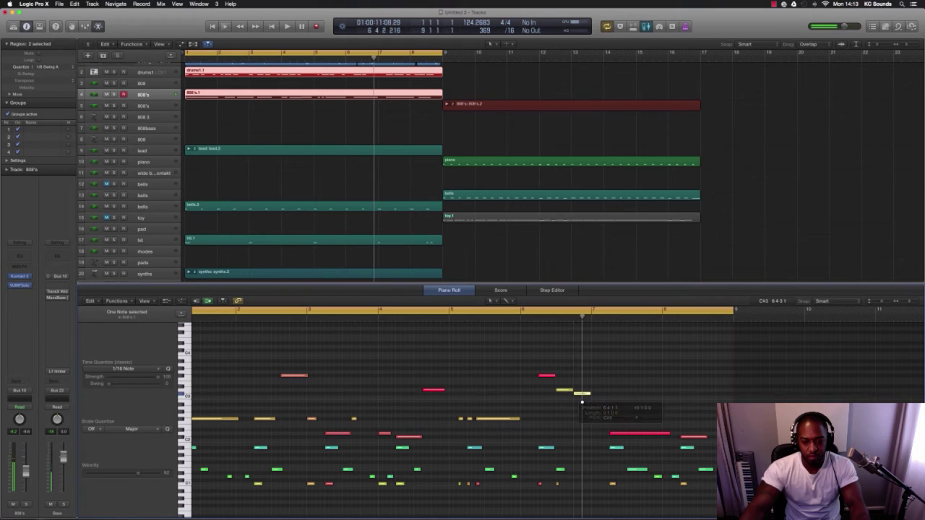
drag(559, 485, 576, 489)
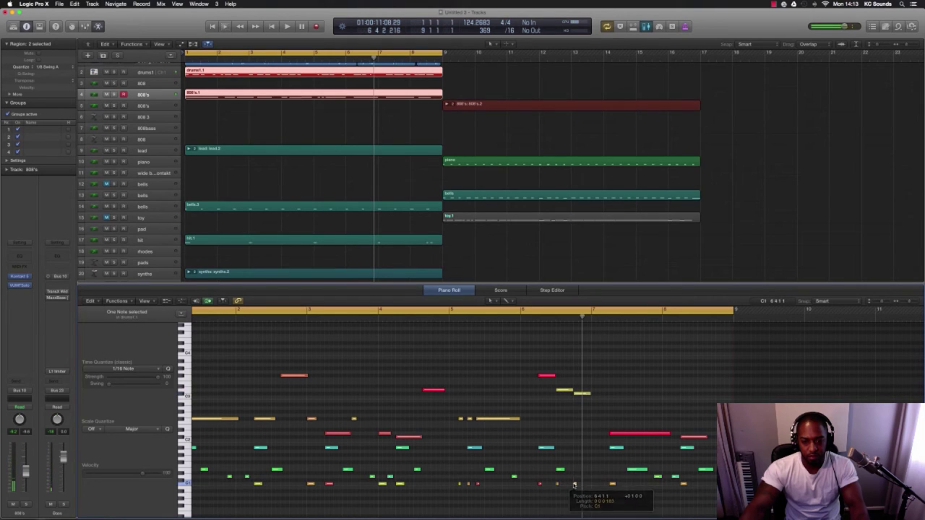
key(space)
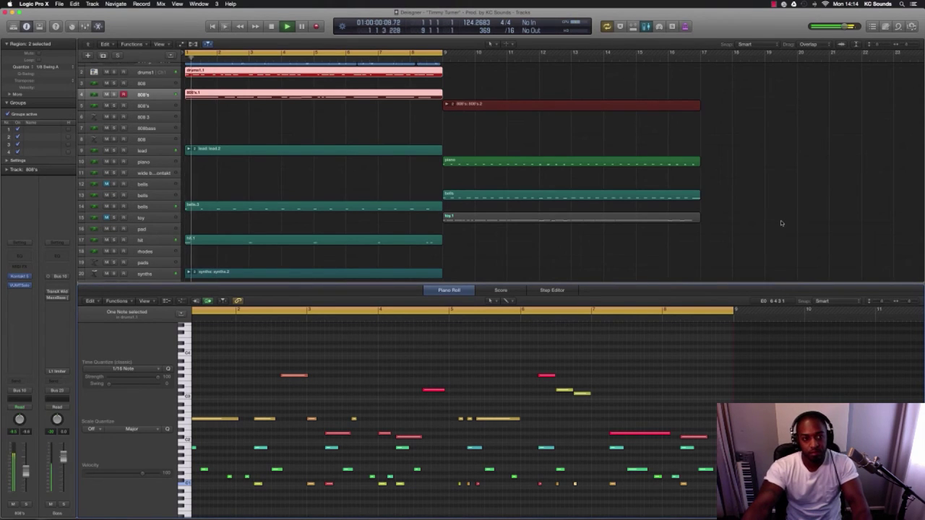
Unmute the five TCE sample tracks, 22 to 26.
scroll(375, 265, down, 3)
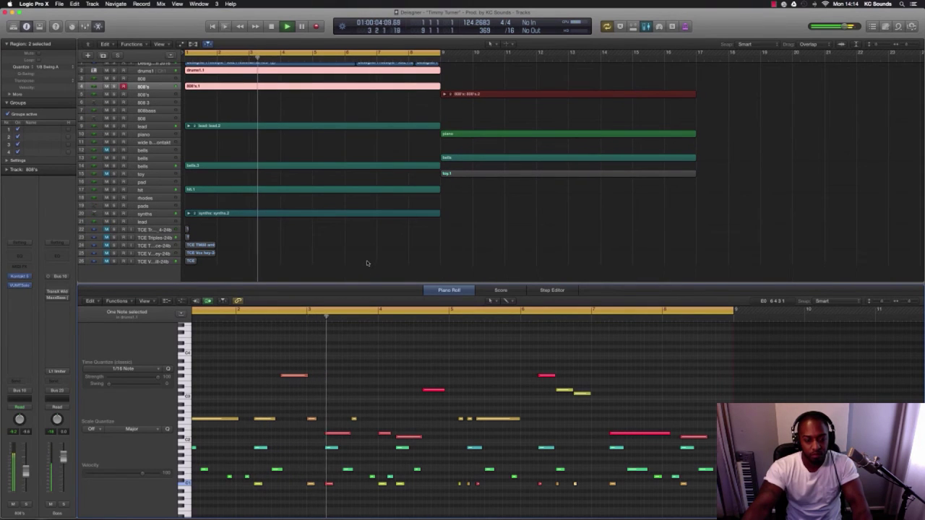
drag(106, 230, 104, 262)
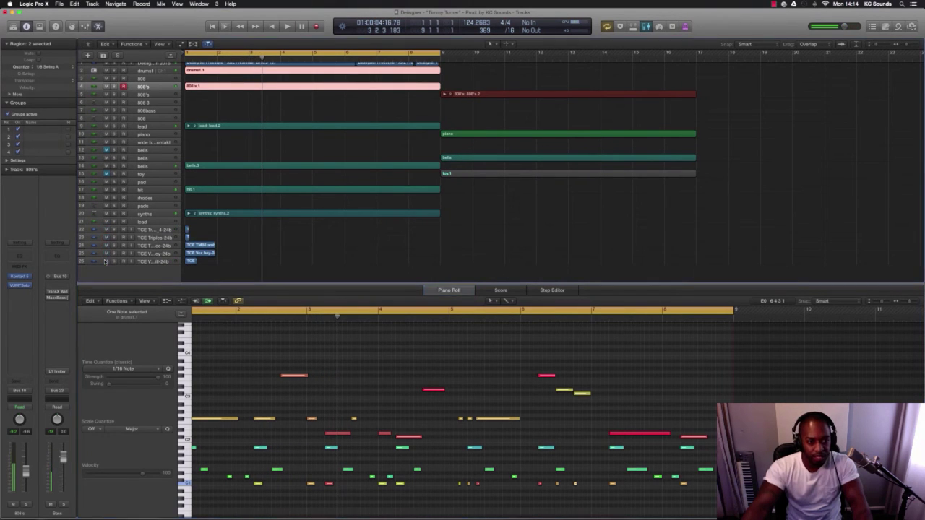
scroll(143, 262, up, 3)
scroll(137, 257, down, 8)
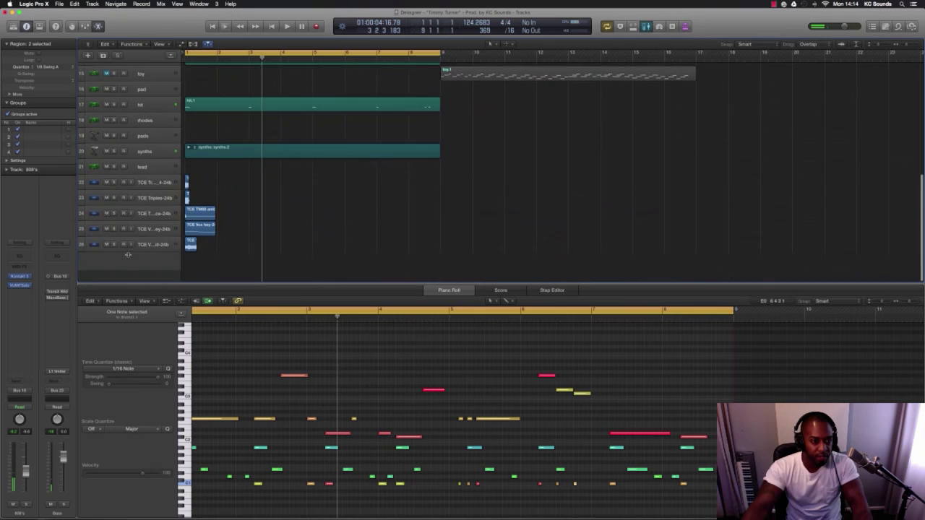
Solo the TCE sample tracks 22 to 25 one after another and audition each sound.
click(113, 195)
key(space)
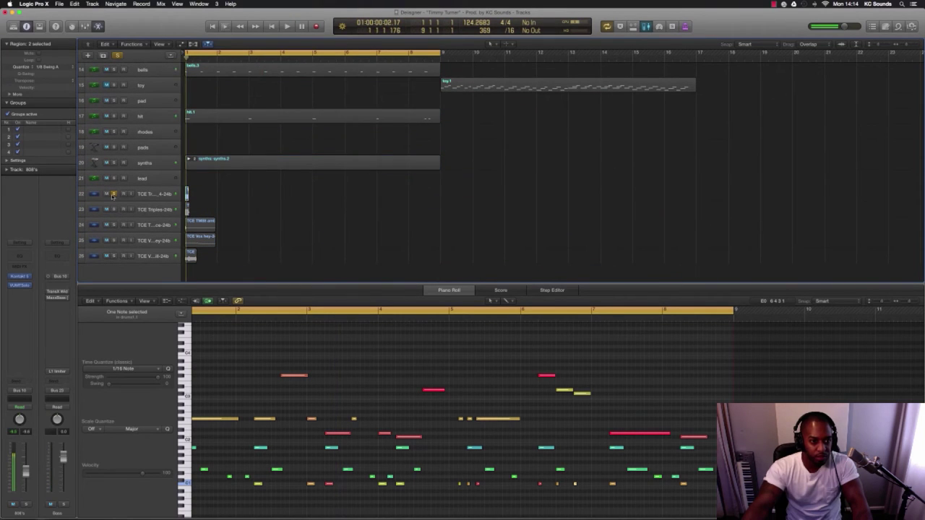
key(space)
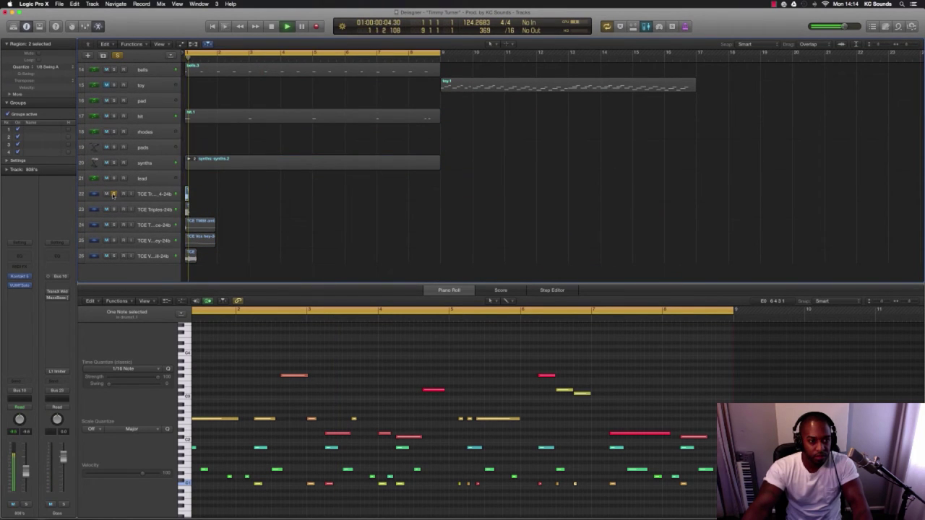
click(113, 194)
click(114, 209)
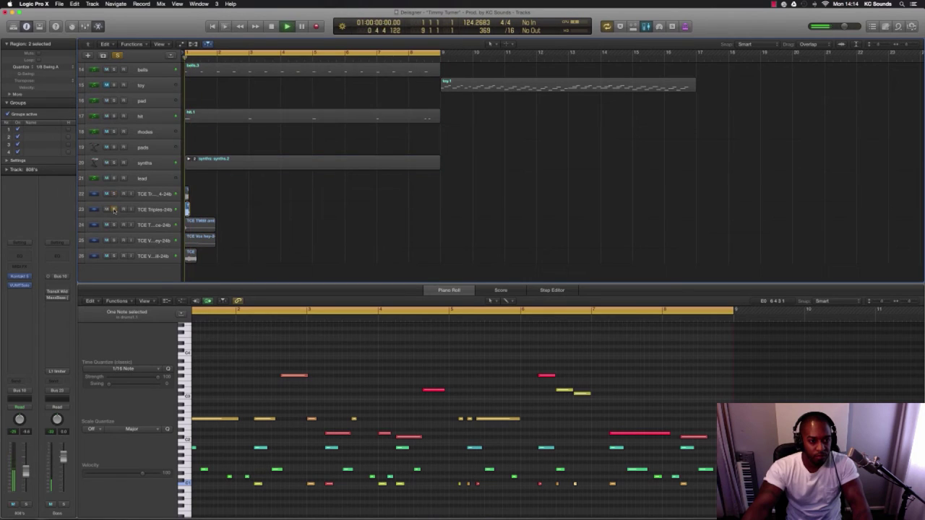
click(113, 210)
click(113, 225)
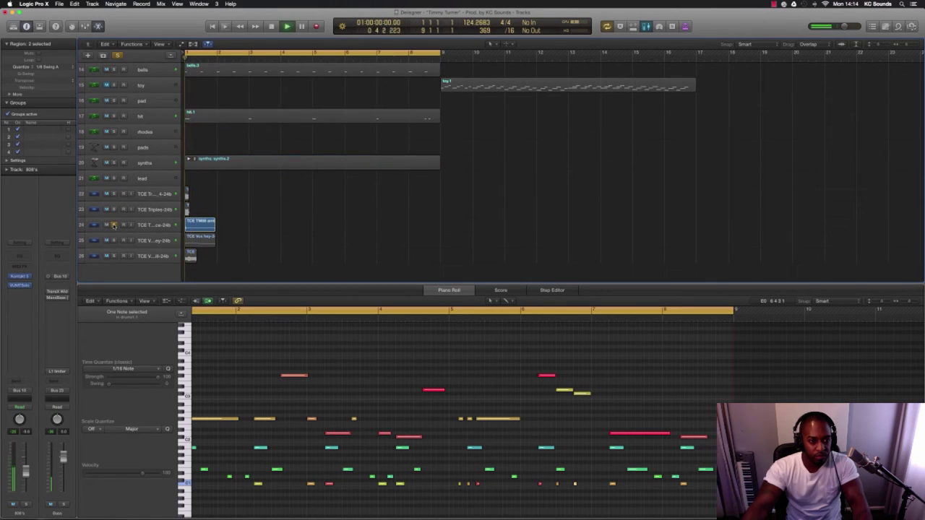
click(113, 225)
click(113, 240)
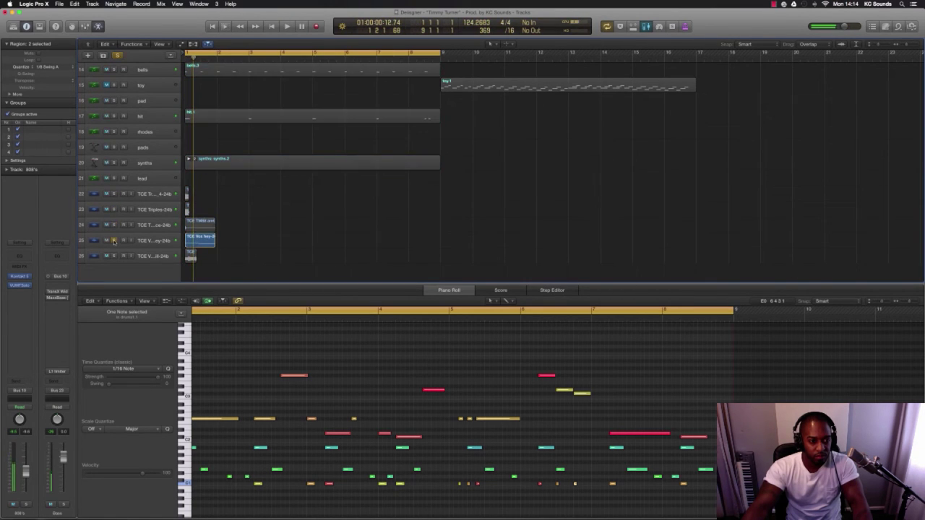
key(space)
Move the TCE Vox hey region to beat 2 of bar 1, take its track out of solo and play the full beat.
mouse_move(201, 239)
mouse_down()
mouse_move(213, 243)
mouse_move(203, 243)
mouse_up()
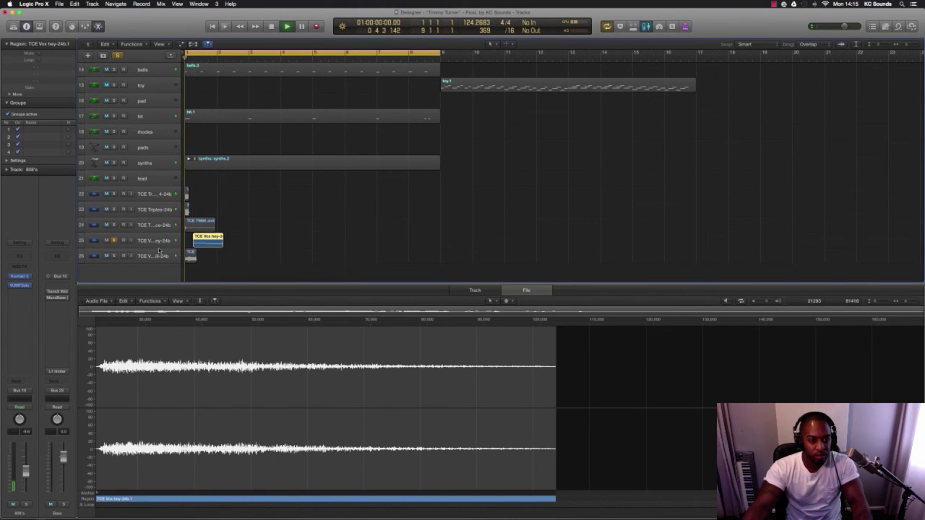
click(114, 242)
key(space)
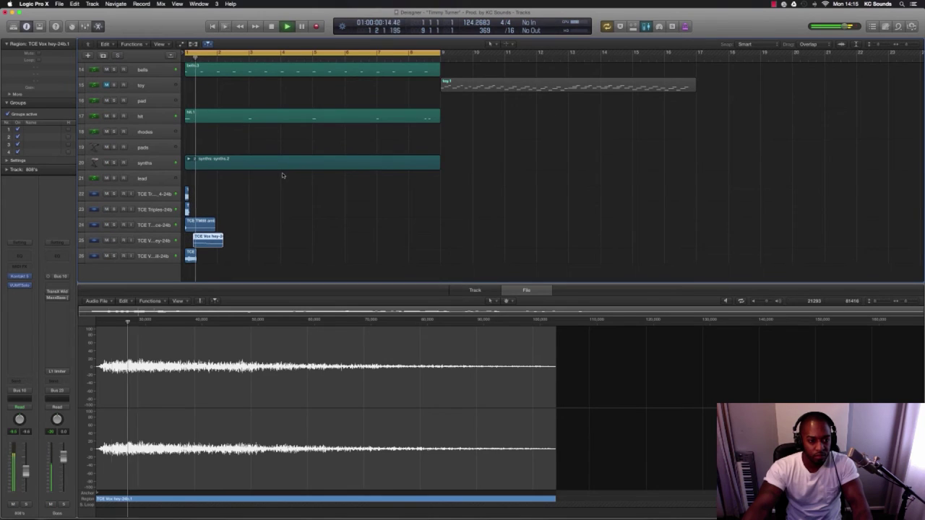
Mute TCE tracks 22, 23, 24 and 26, and repeat the TCE Vox hey region at beat 2 of bars 3, 5 and 7.
key(space)
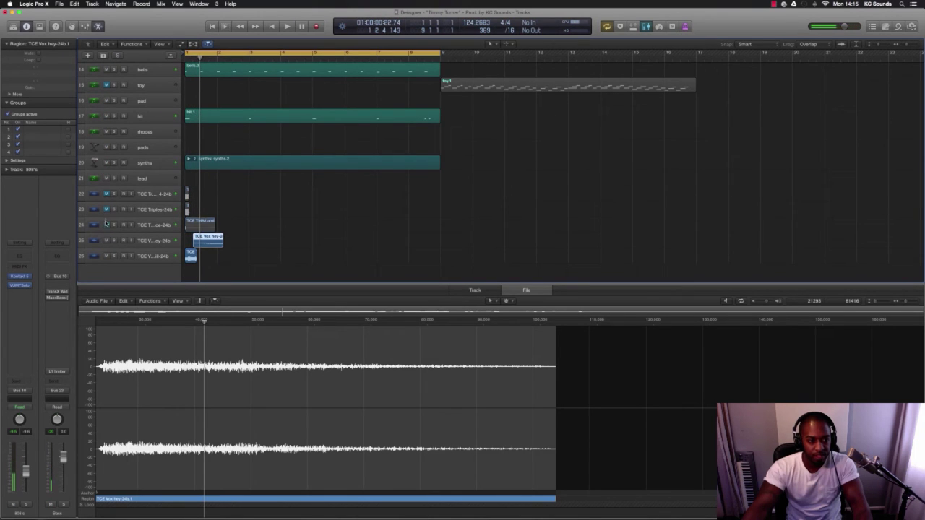
key(space)
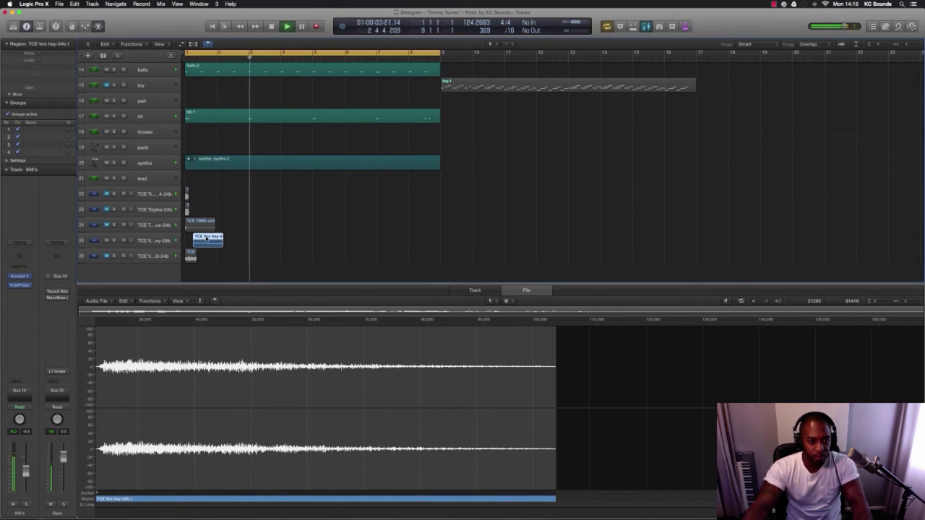
drag(228, 241, 343, 241)
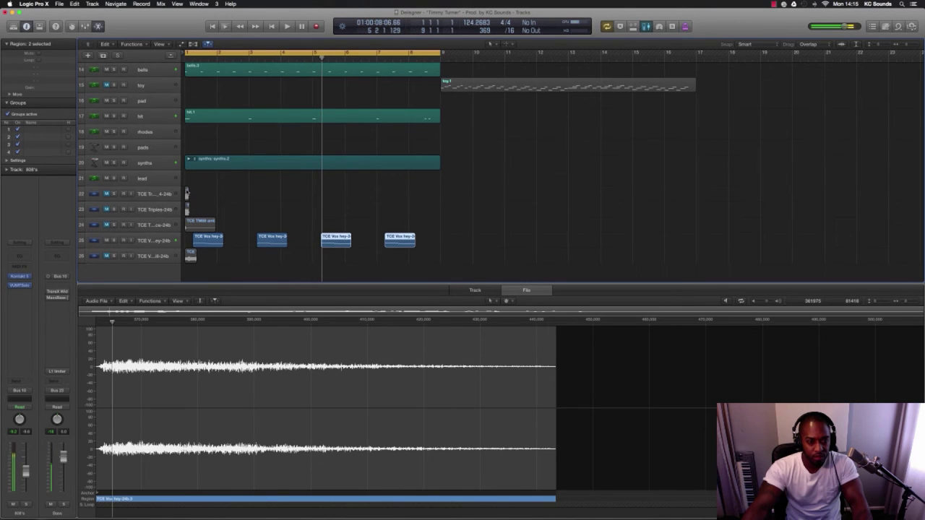
Move the TCE Triples_4 region to the second half of beat 1 in bar 5, unmute its track and replay the beat.
drag(186, 192, 315, 197)
key(Return)
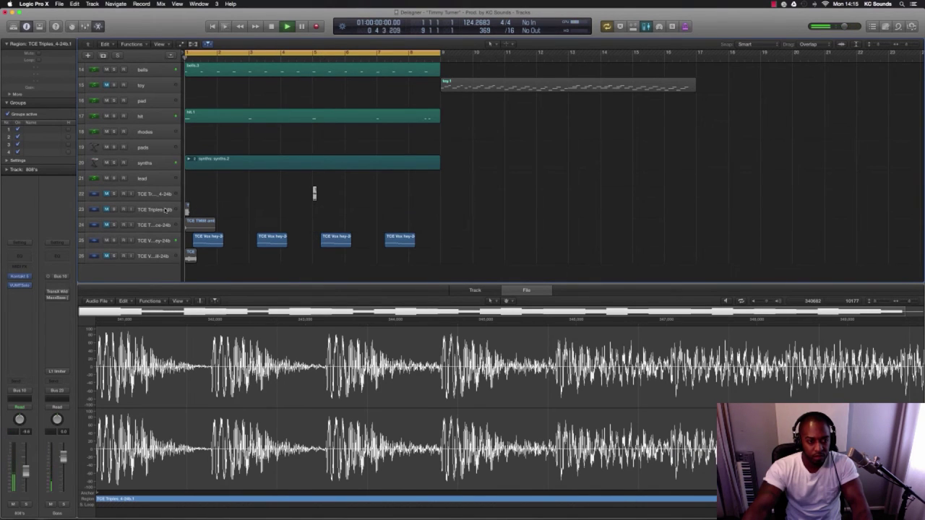
key(space)
scroll(256, 219, up, 4)
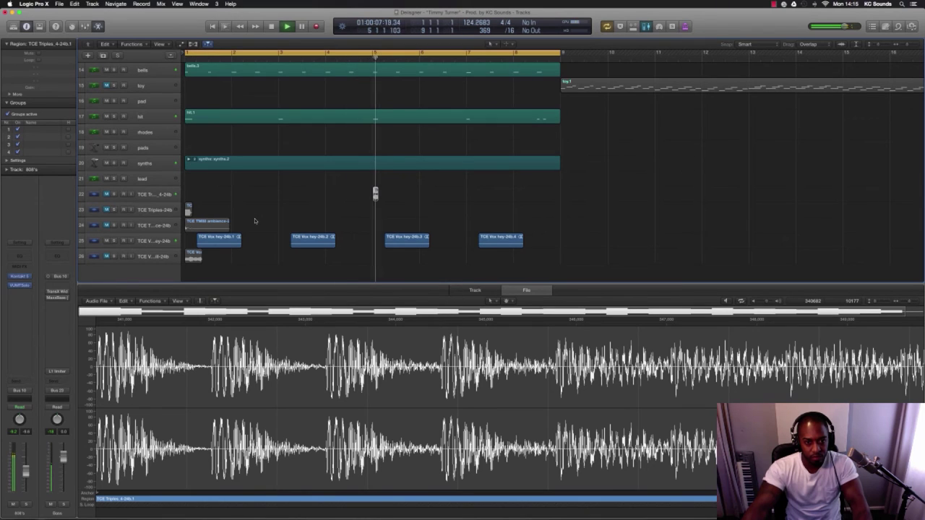
drag(376, 191, 381, 192)
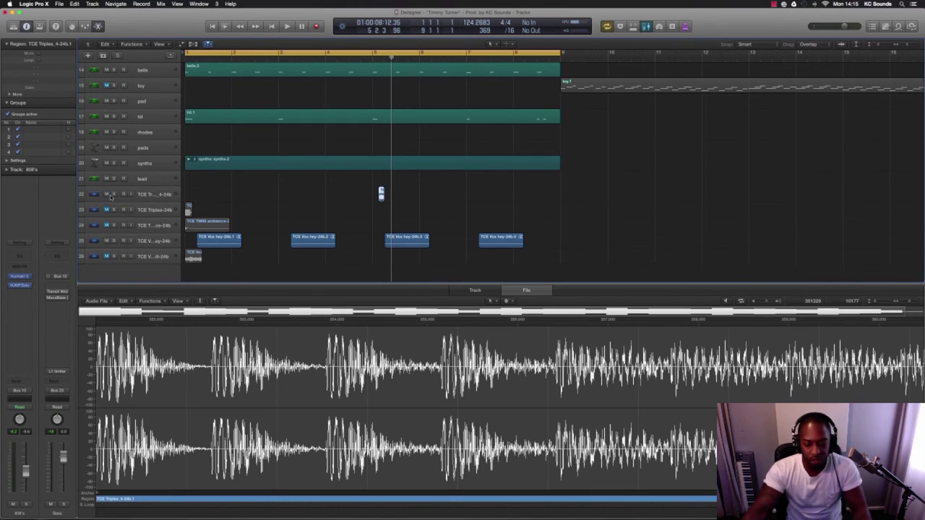
key(space)
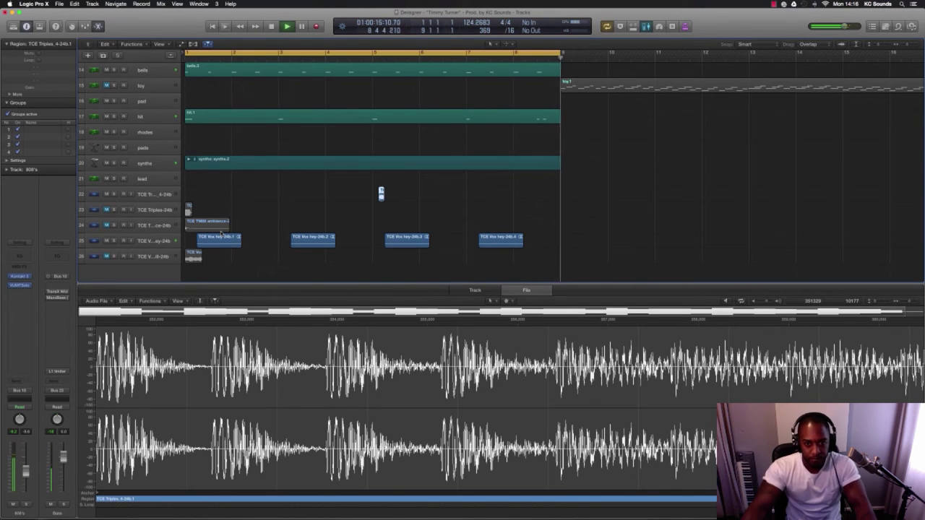
Move the TCE Triples-24b region onto track 24 at 8 4 3, just before the end of the loop.
drag(188, 208, 558, 229)
scroll(564, 229, up, 10)
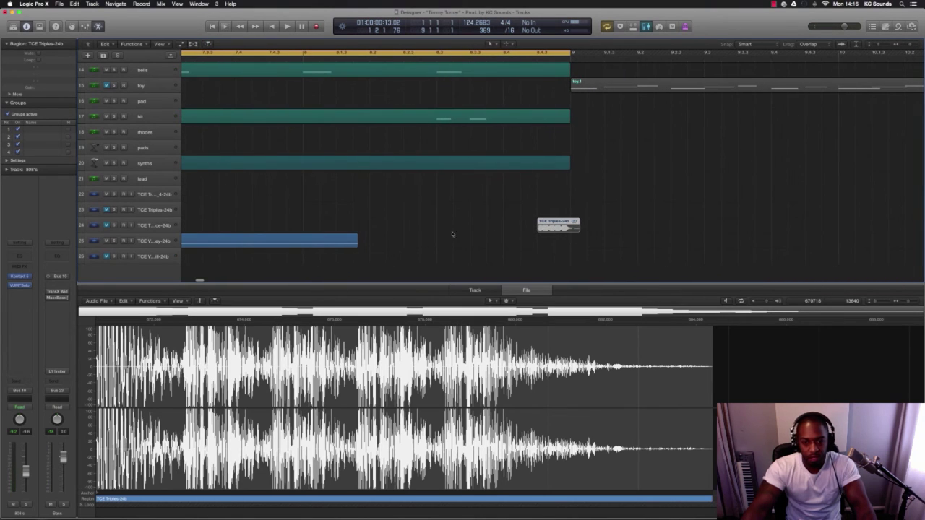
Mute the two bar 8 notes in the hit region, unmute track 24 and replay the beat from the start.
scroll(386, 206, up, 5)
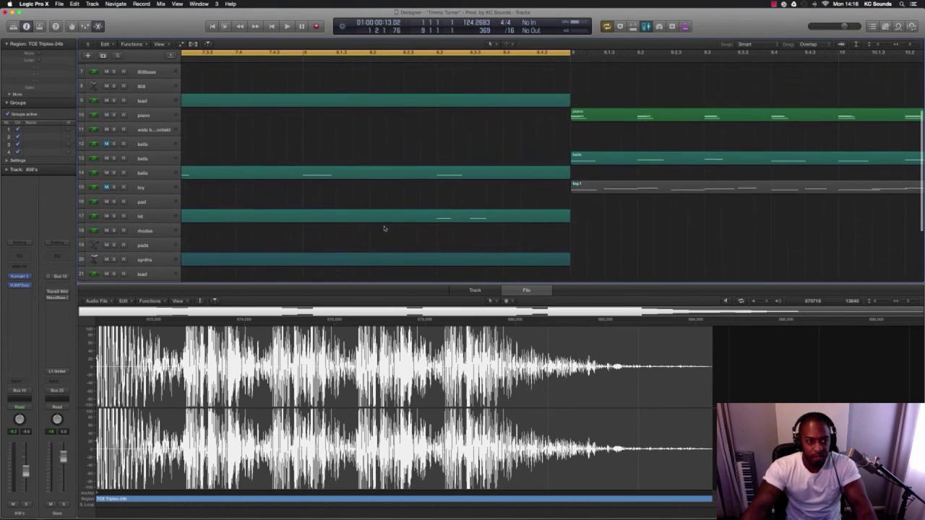
click(446, 219)
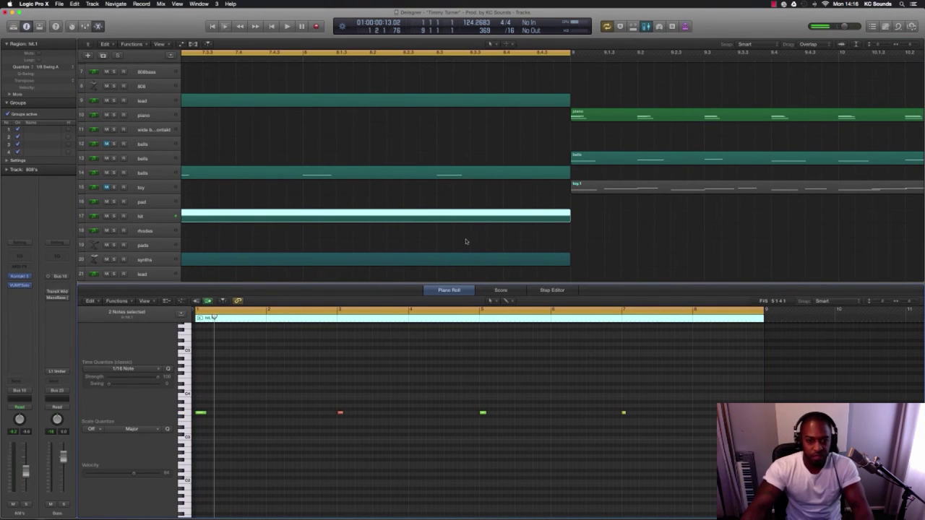
scroll(466, 242, down, 10)
scroll(462, 238, down, 4)
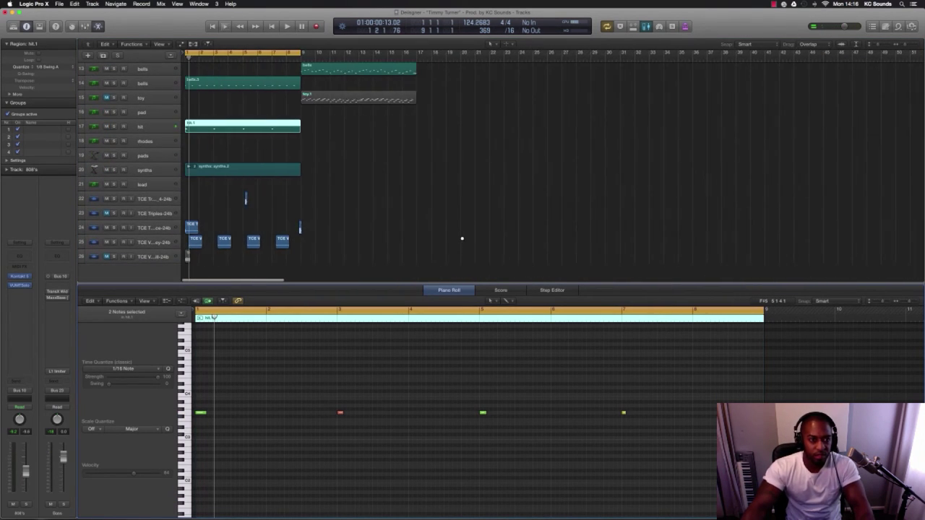
scroll(462, 238, up, 8)
key(space)
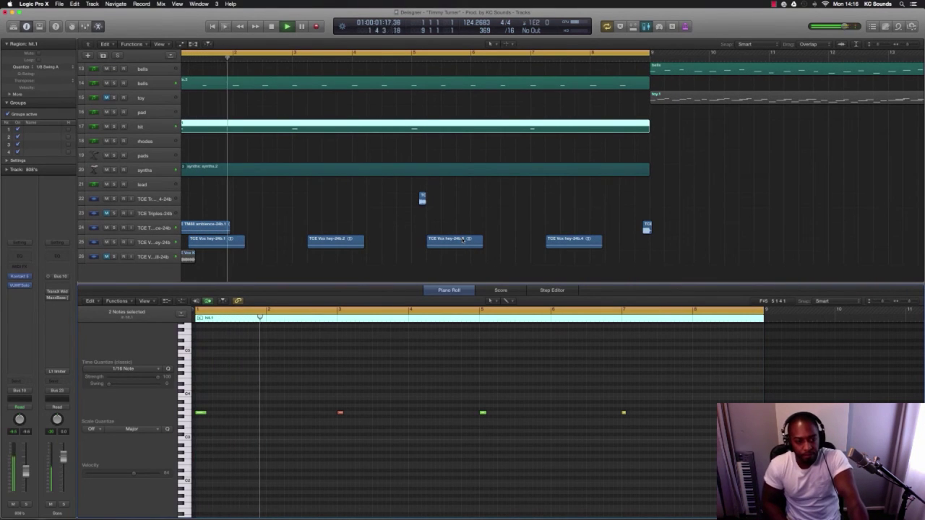
key(Return)
key(space)
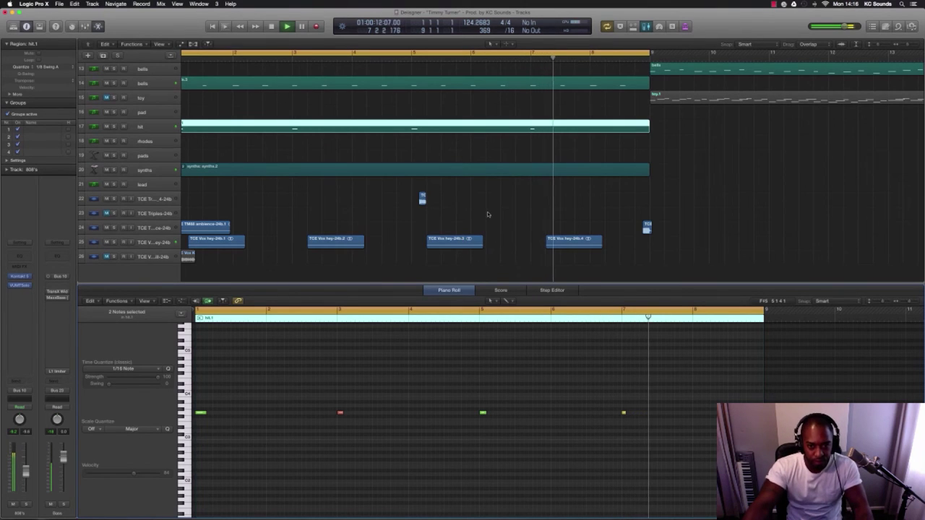
Mute all the A#1 notes on beat 2 of every bar in the drums1 region.
key(space)
scroll(487, 214, up, 8)
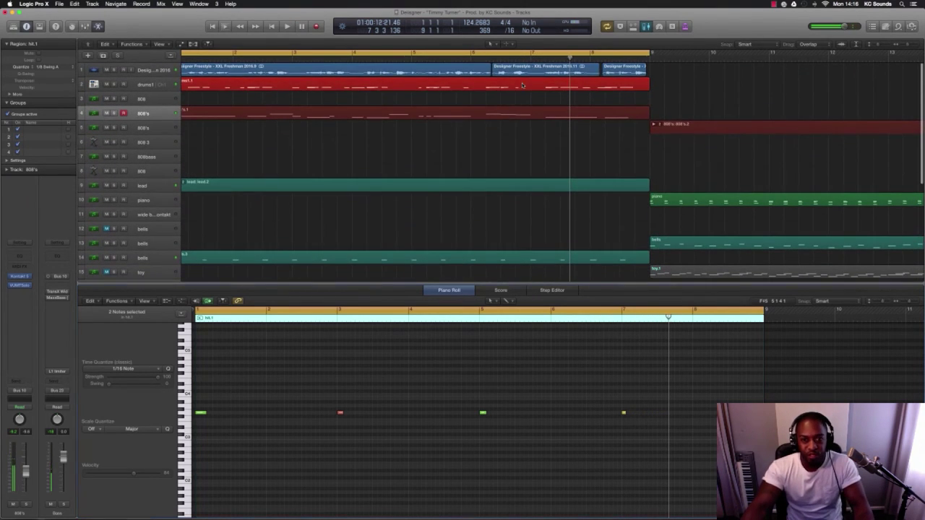
click(510, 85)
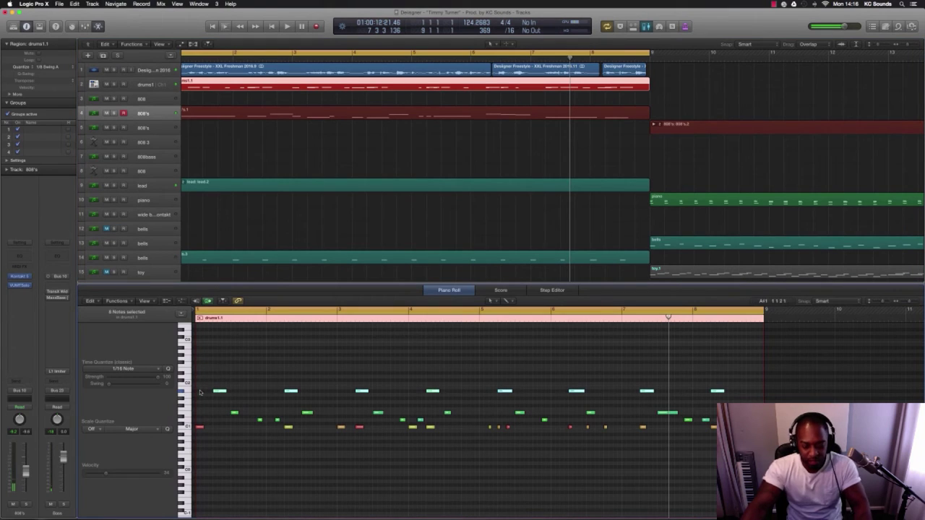
key(ctrl+m)
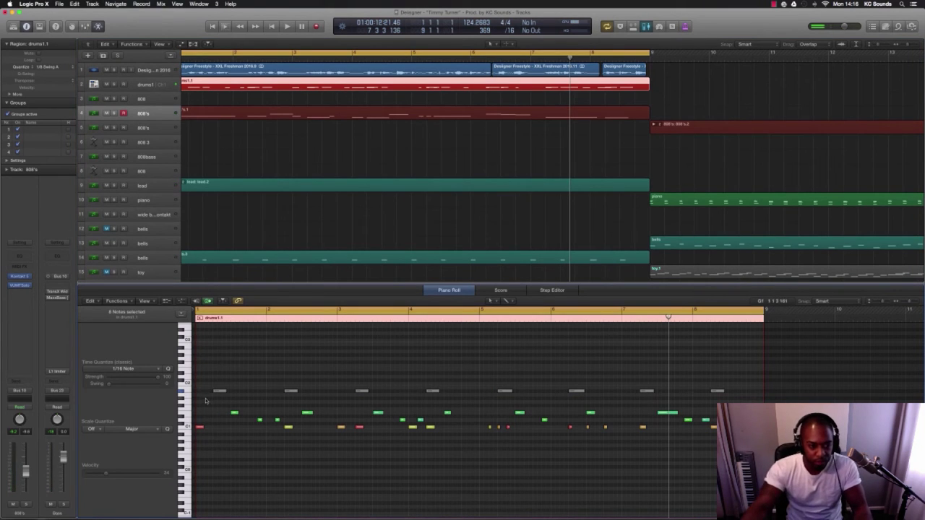
Add a short hi-hat note on B1 at the very start of the drums1 region.
scroll(203, 398, up, 5)
scroll(202, 387, up, 3)
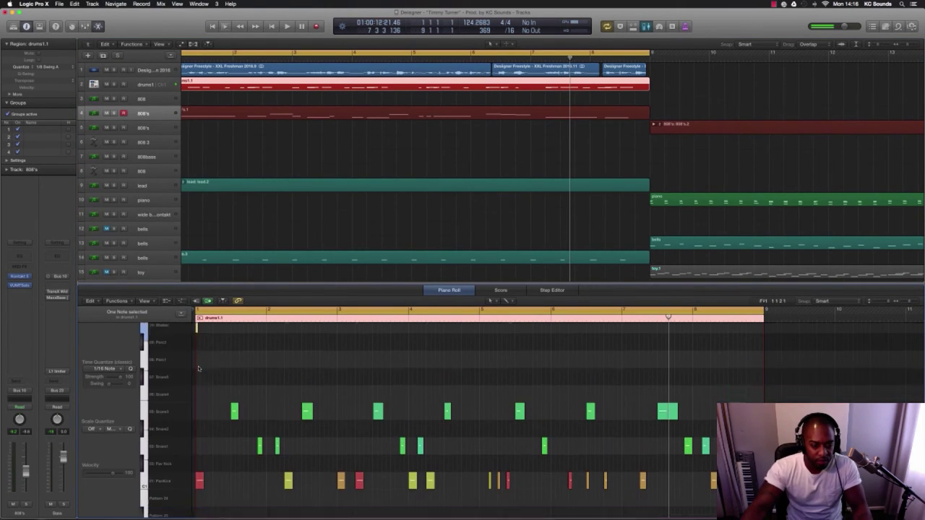
mouse_move(196, 349)
mouse_down()
mouse_move(195, 386)
mouse_move(201, 332)
mouse_up()
scroll(208, 362, up, 5)
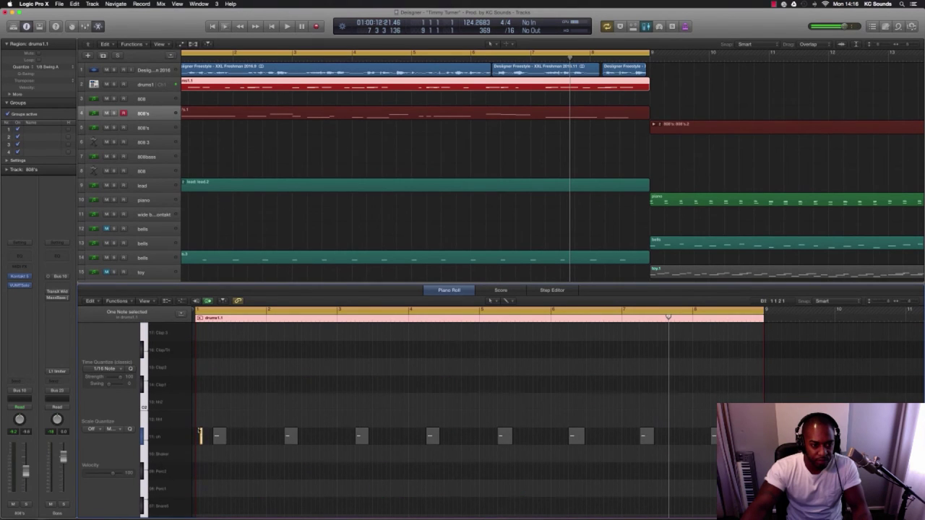
drag(201, 436, 197, 419)
key(super+Right)
key(super+Right)
key(super+Right)
key(super+Right)
key(super+Right)
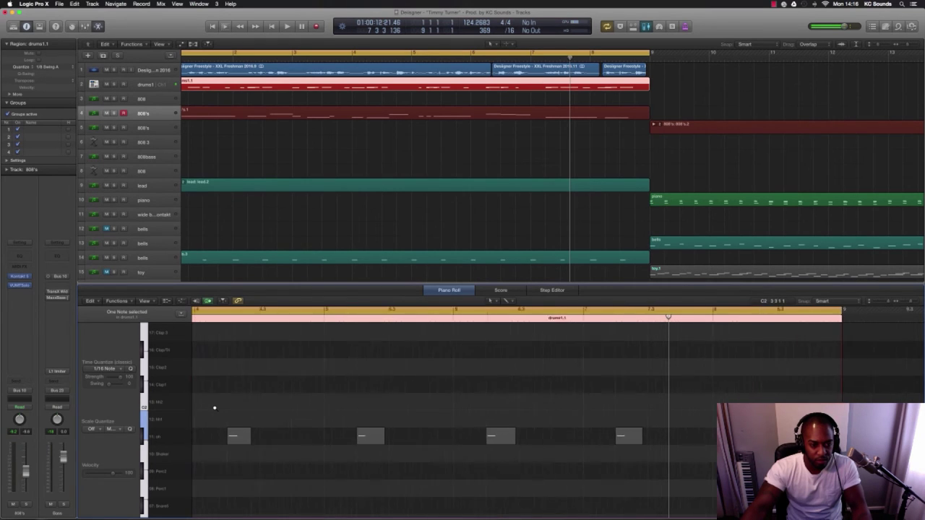
scroll(214, 410, left, 3)
scroll(214, 407, left, 10)
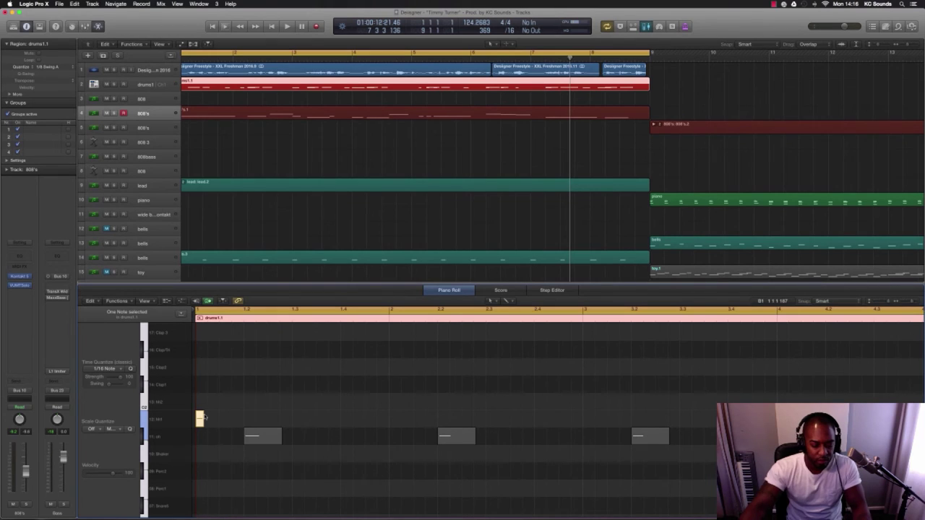
Mute the opening B1 note, try three short C2 hi-hat notes around bar 2, then delete them and replay.
key(ctrl+m)
key(space)
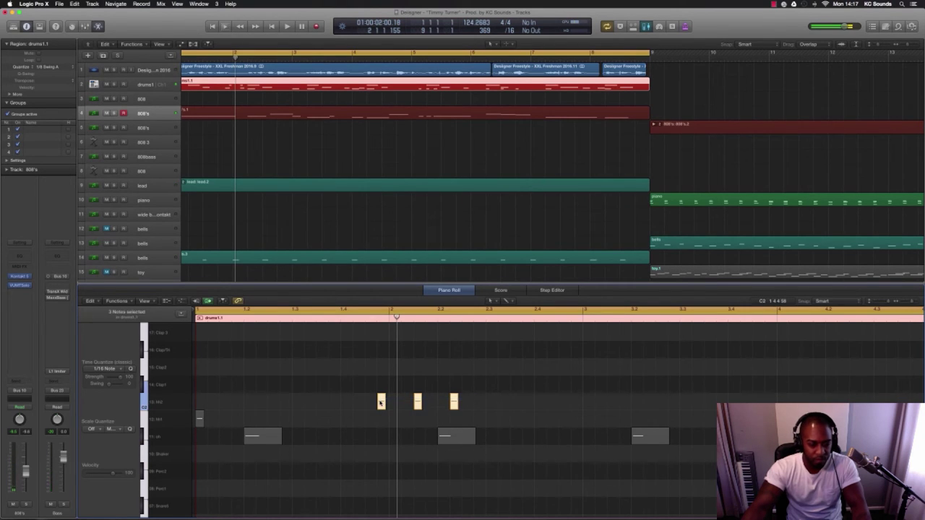
drag(381, 403, 467, 402)
key(space)
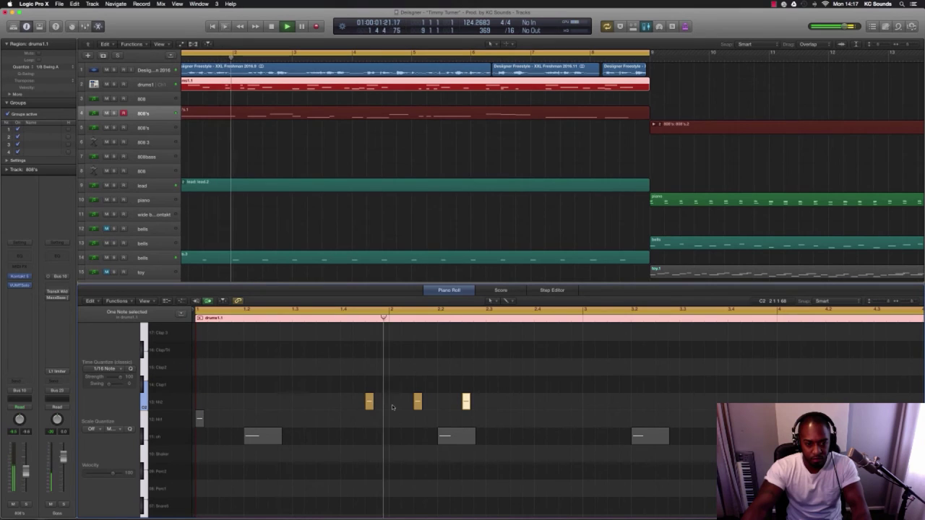
key(space)
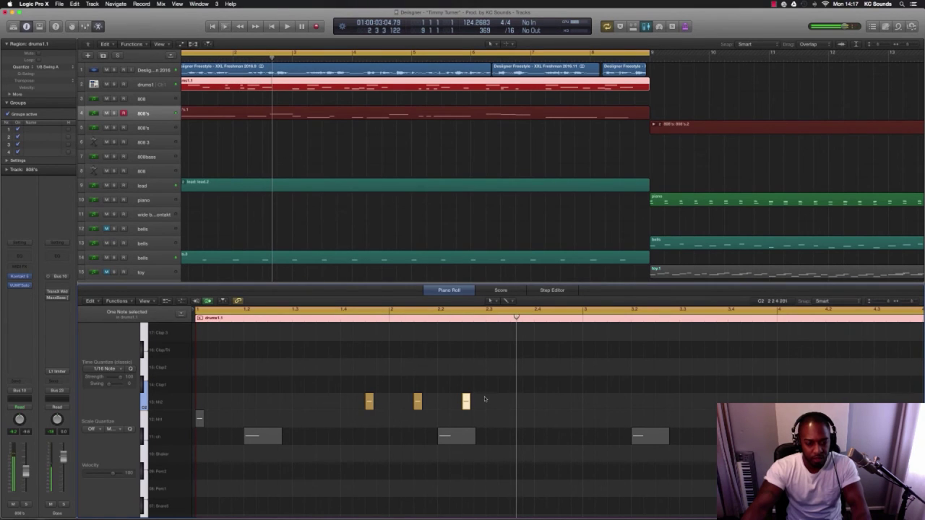
key(Delete)
key(space)
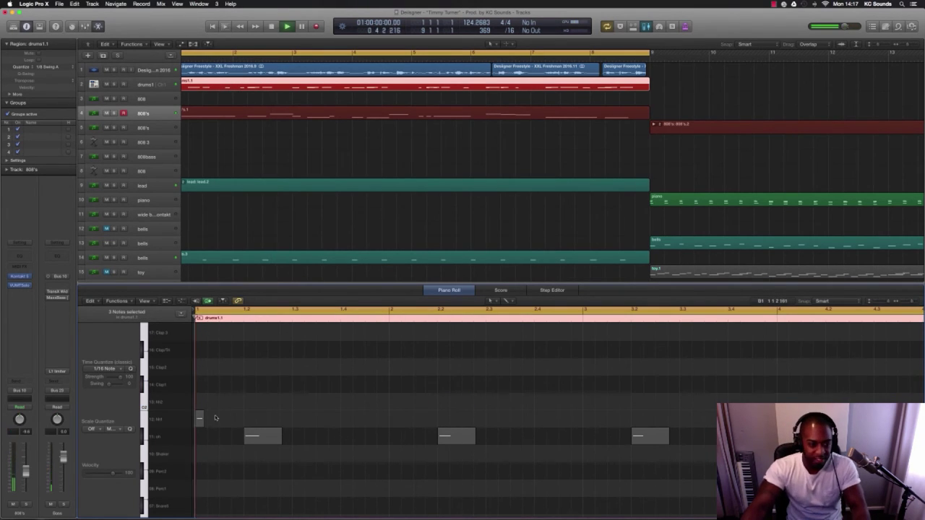
Copy the opening B1 hi-hat note in eighth-note steps up to 1 3 3, making six notes, and replay.
key(space)
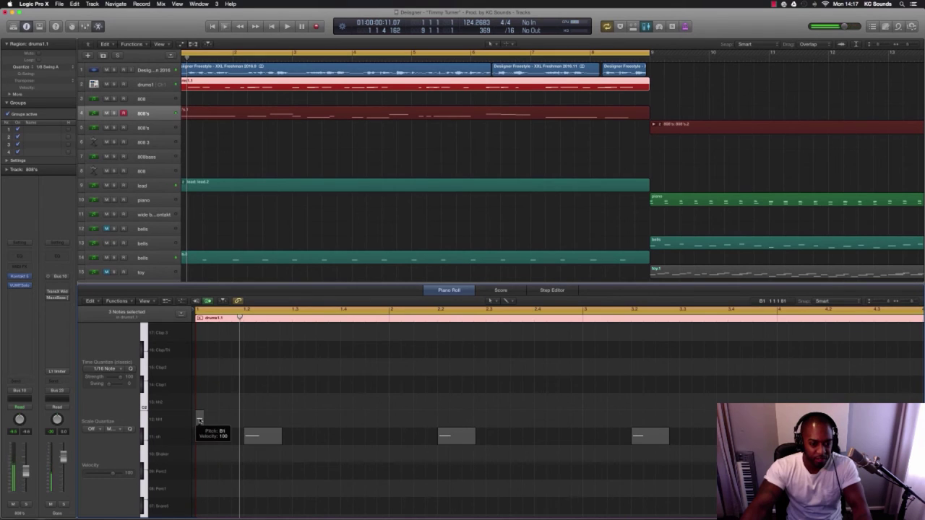
key(space)
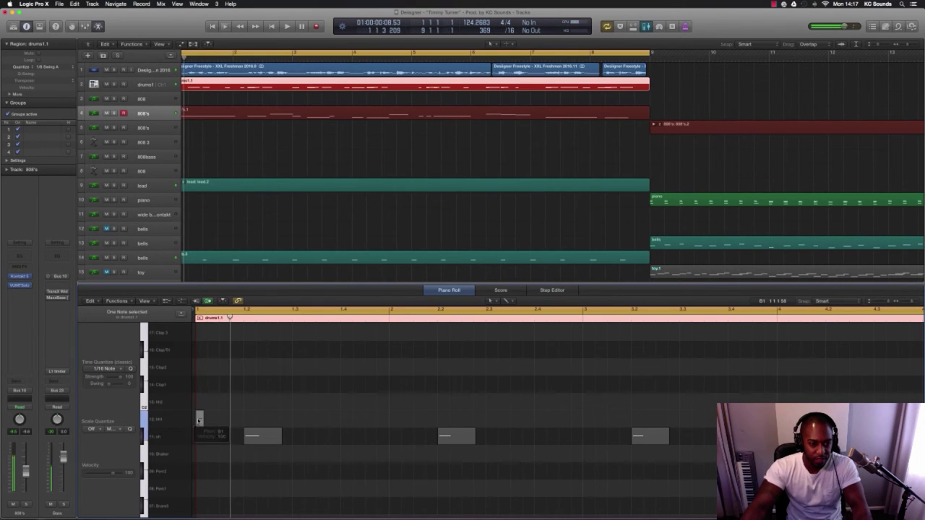
drag(199, 419, 321, 419)
key(space)
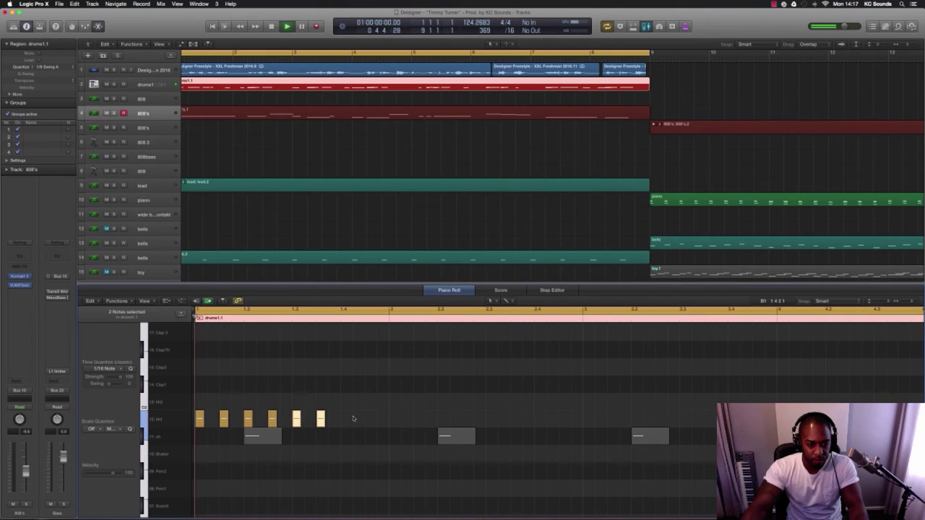
Set the velocity of the six B1 hi-hat notes to 71 and replay the beat.
key(space)
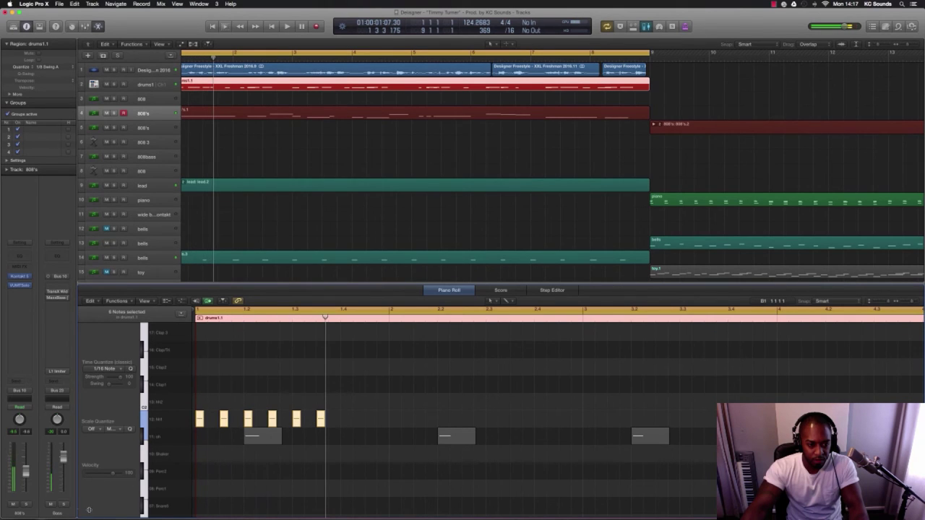
click(227, 398)
key(space)
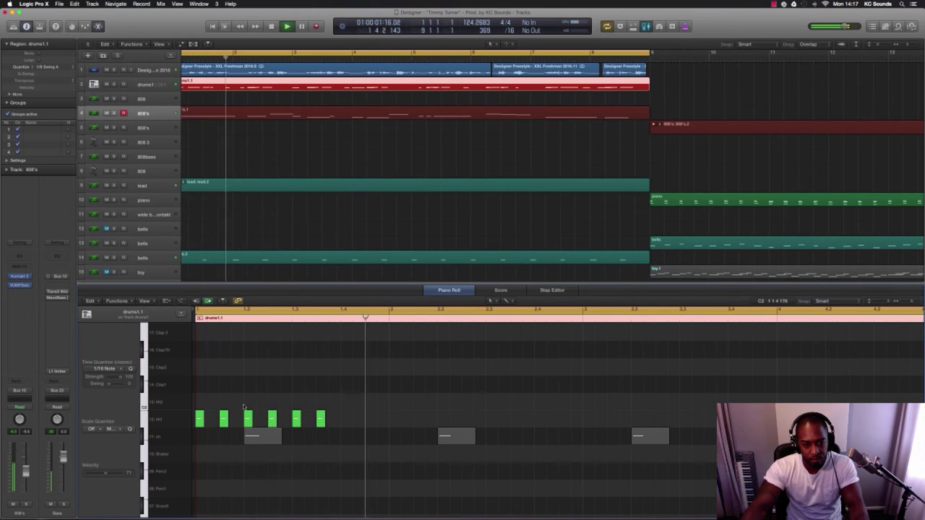
key(space)
Try moving the eight E1 snare notes down to D1, then undo the move.
scroll(278, 407, down, 2)
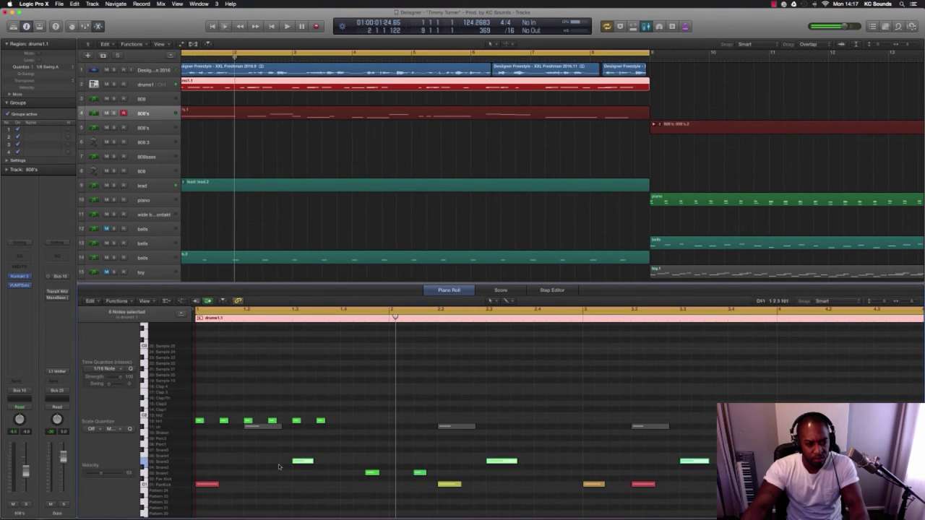
mouse_move(302, 464)
mouse_down()
mouse_move(302, 448)
mouse_move(302, 473)
mouse_up()
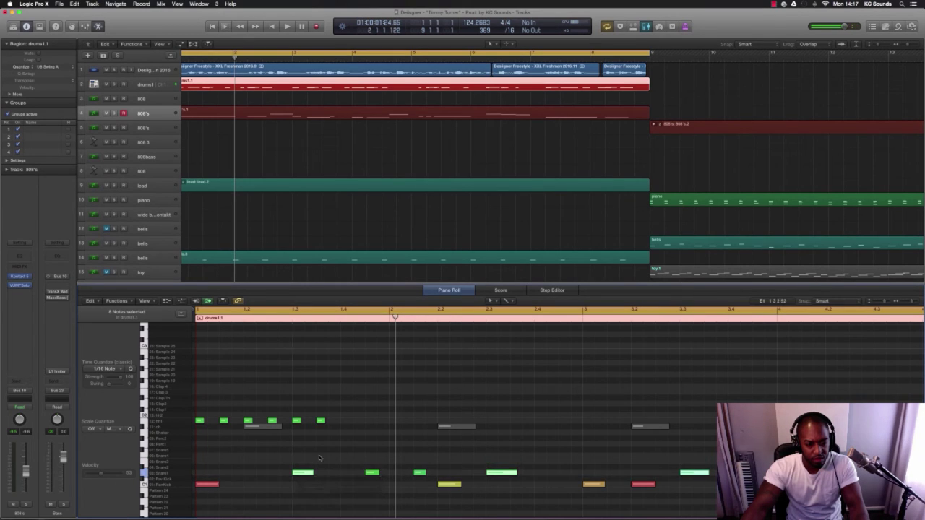
key(super+z)
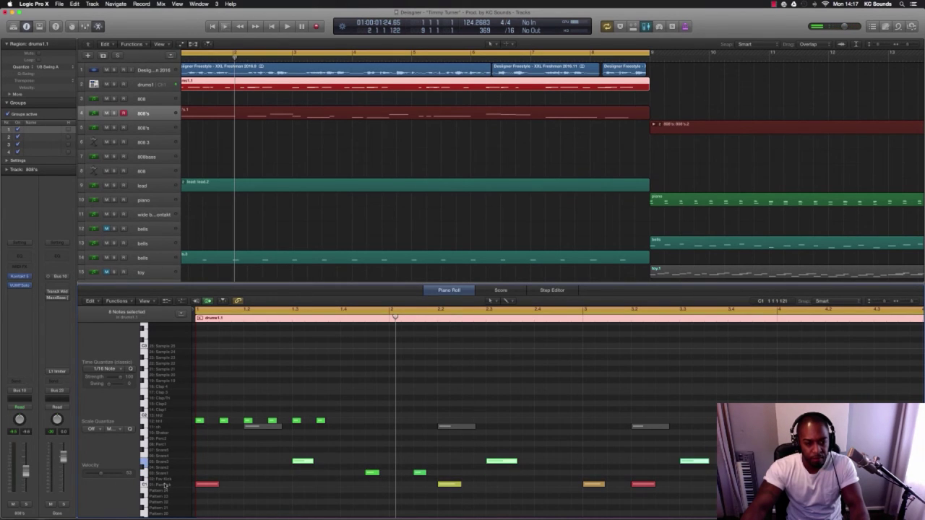
Mute the existing D1 snare notes, move the eight E1 snare notes down to D1, and replay.
click(168, 475)
key(ctrl+m)
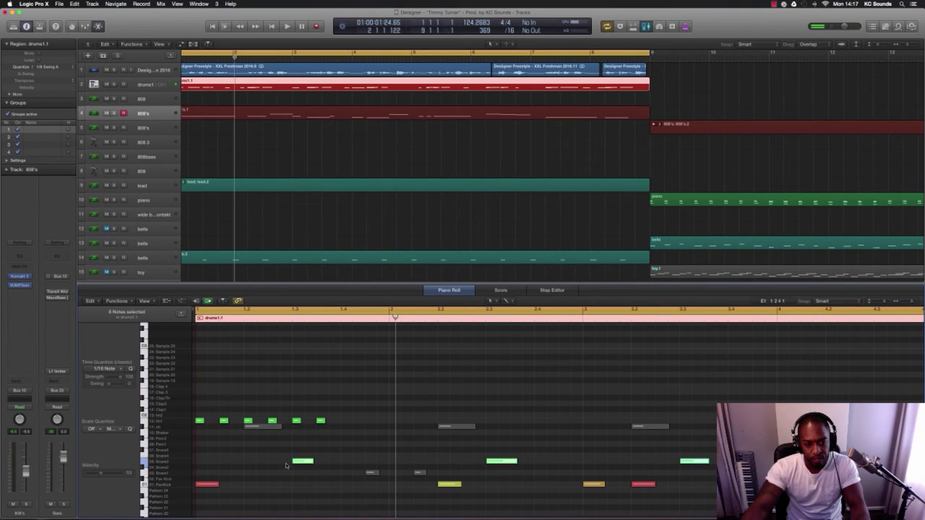
drag(302, 463, 302, 473)
key(space)
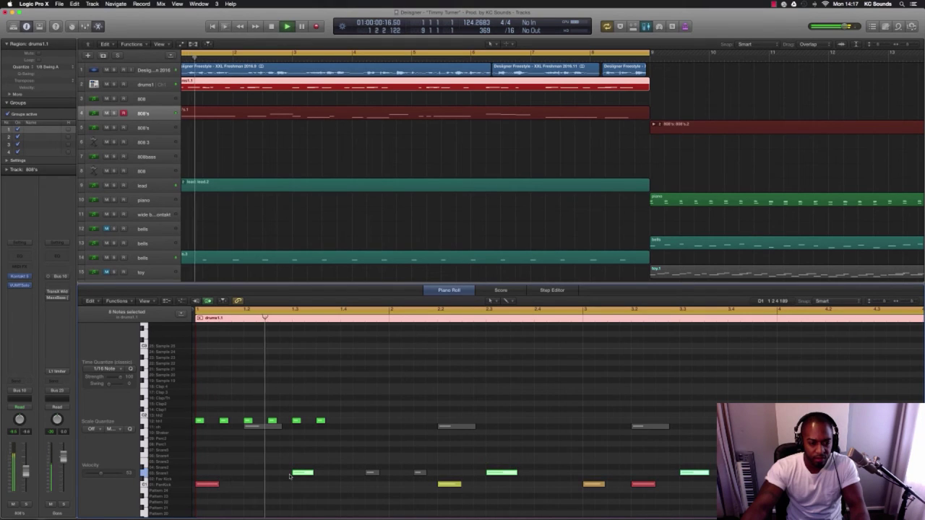
key(space)
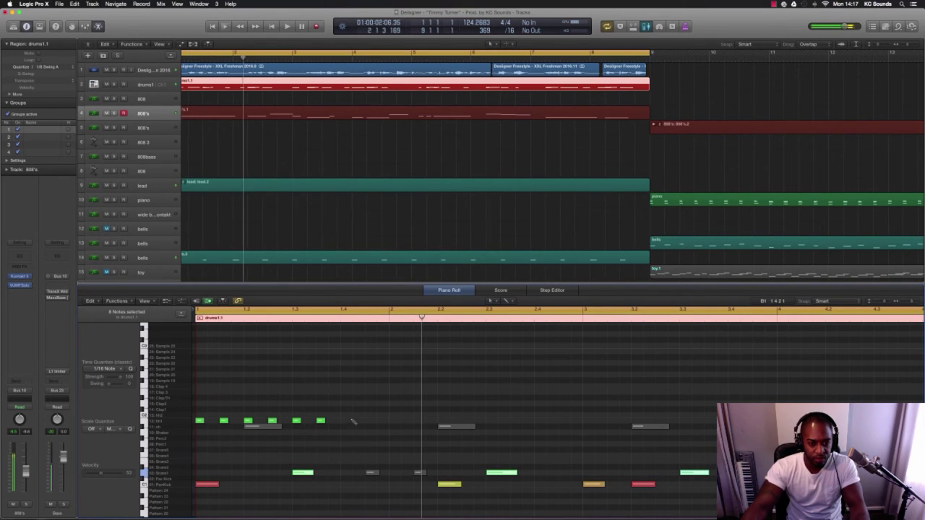
Try a hi-hat note on A#1 at 1 4 2 and replay the beat.
click(355, 415)
drag(361, 417, 361, 427)
key(space)
key(space)
key(space)
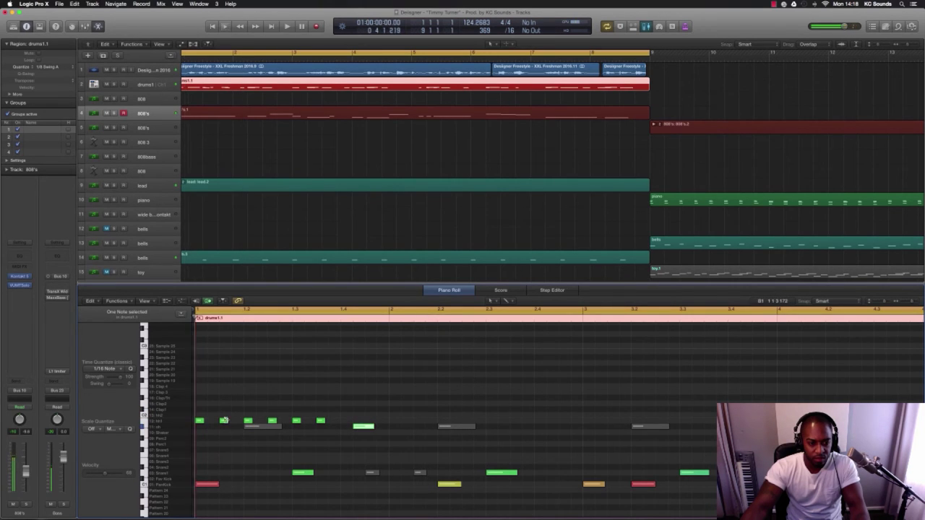
Delete the B1 hi-hat notes at 1 1 3 and 1 2 3, replaying the beat to check.
click(224, 422)
key(space)
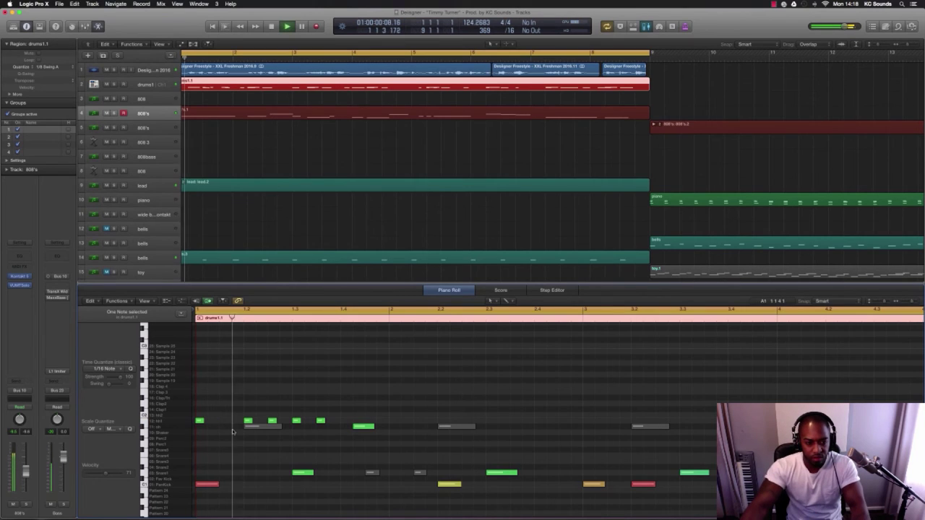
key(space)
click(272, 421)
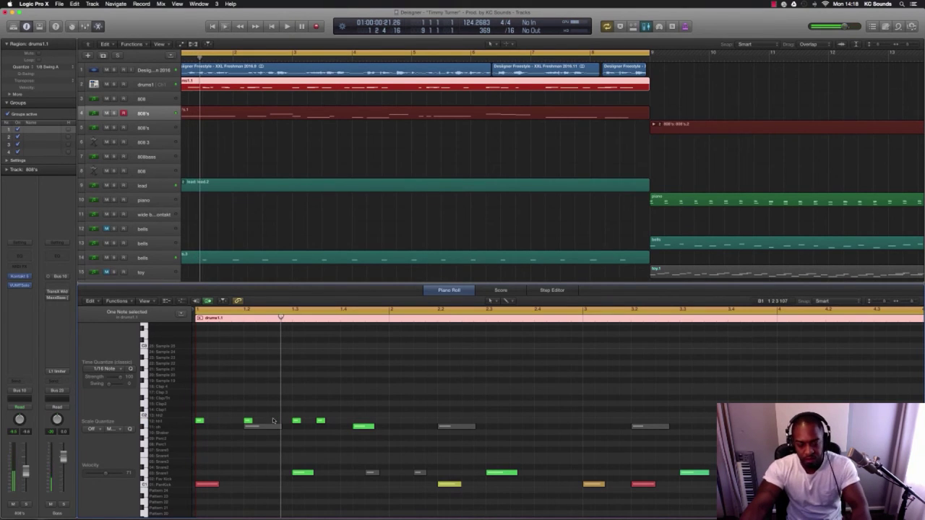
key(space)
Put a B1 hi-hat note back at 1 1 3, shorten it and replay the beat.
click(223, 421)
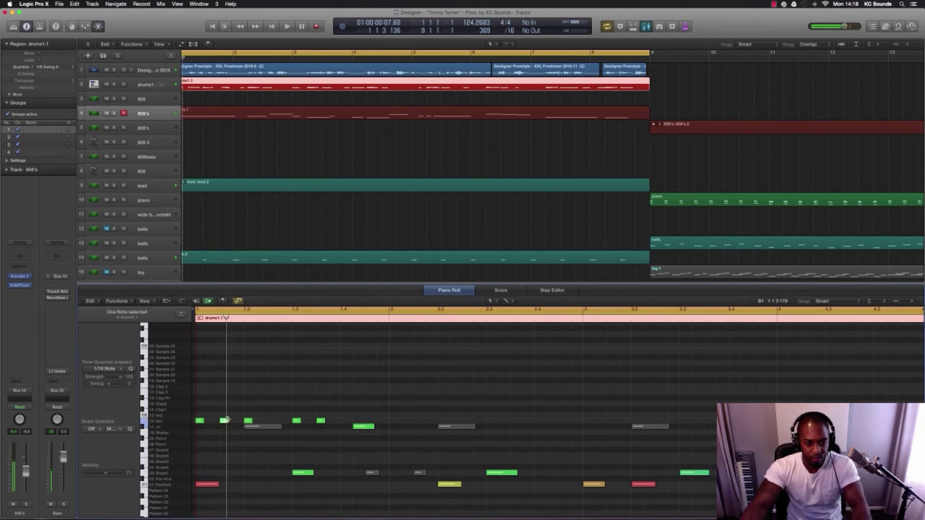
drag(228, 421, 224, 425)
key(space)
key(space)
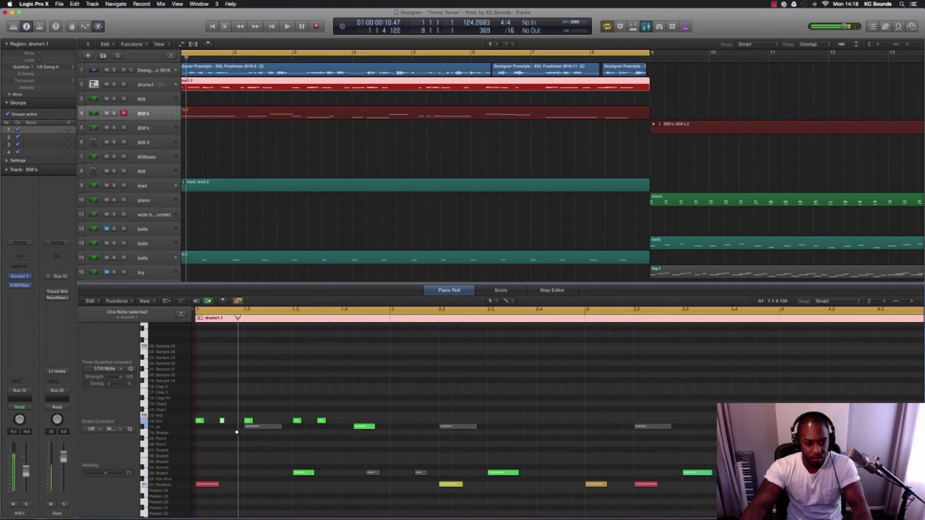
Copy the short B1 note twice to make a three-note hi-hat roll between 1 1 3 and 1 1 4, and replay.
key(super+Right)
key(super+Right)
key(super+Right)
key(super+Right)
key(super+Right)
scroll(227, 434, left, 3)
drag(265, 424, 259, 425)
mouse_move(256, 421)
mouse_down()
mouse_move(274, 423)
mouse_move(265, 424)
mouse_up()
key(space)
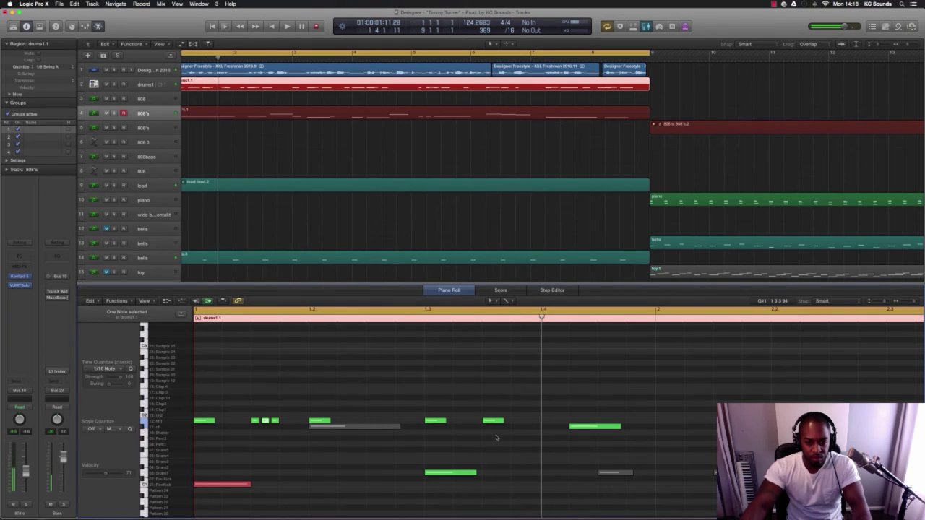
Delete the B1 hi-hat note on beat 2 of bar 1 and replay the beat.
scroll(588, 425, down, 5)
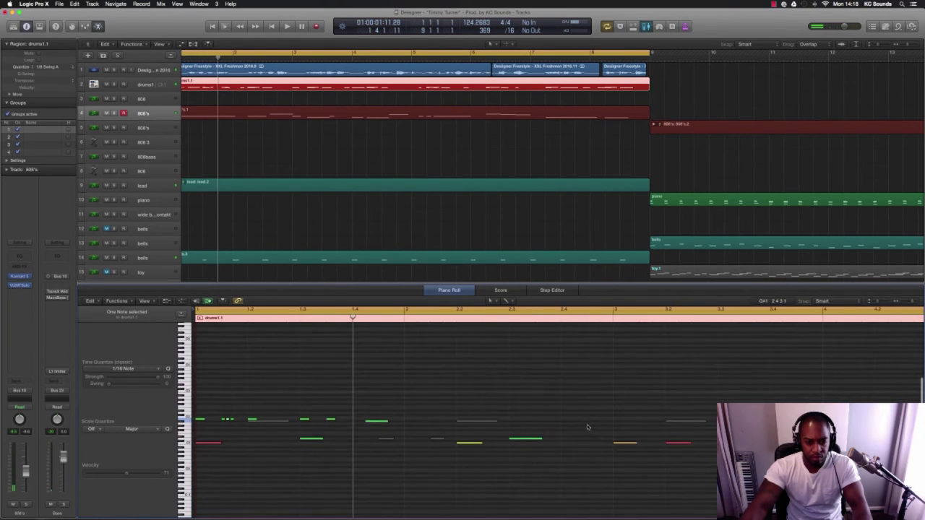
key(space)
scroll(587, 425, down, 1)
key(space)
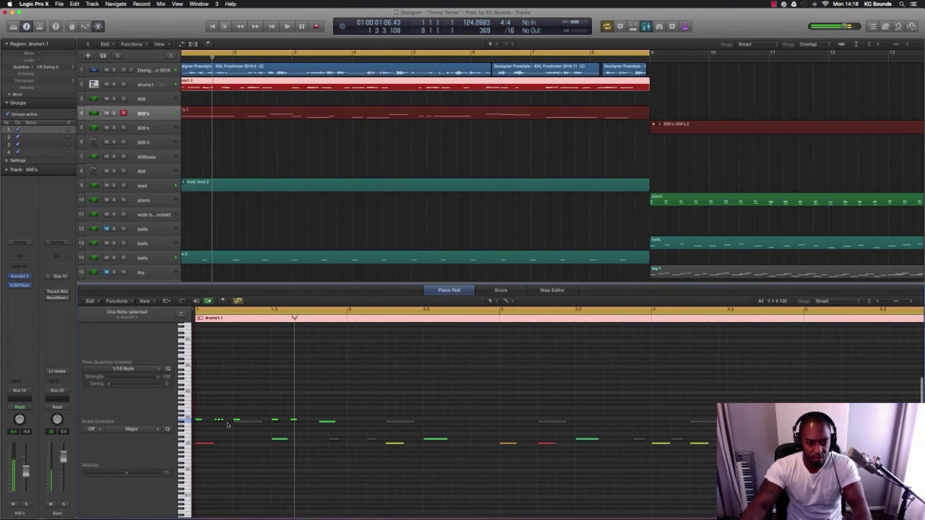
key(space)
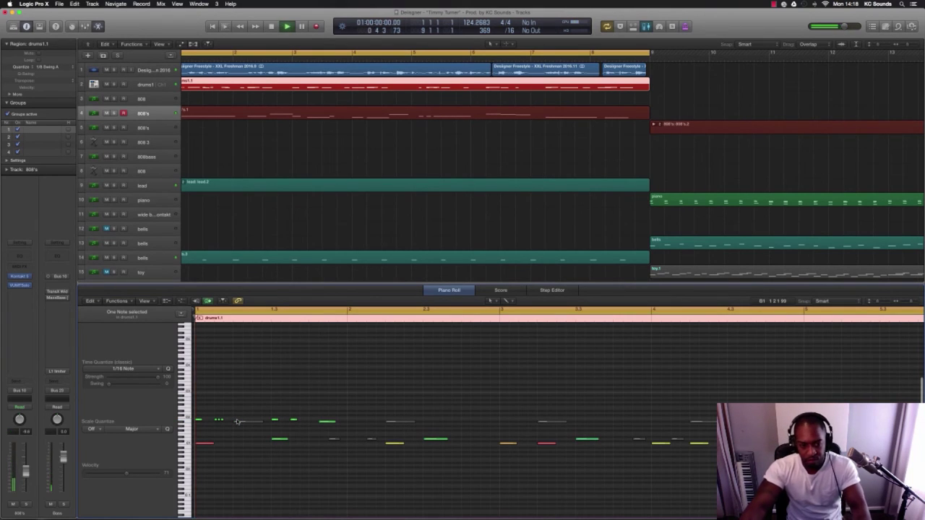
key(space)
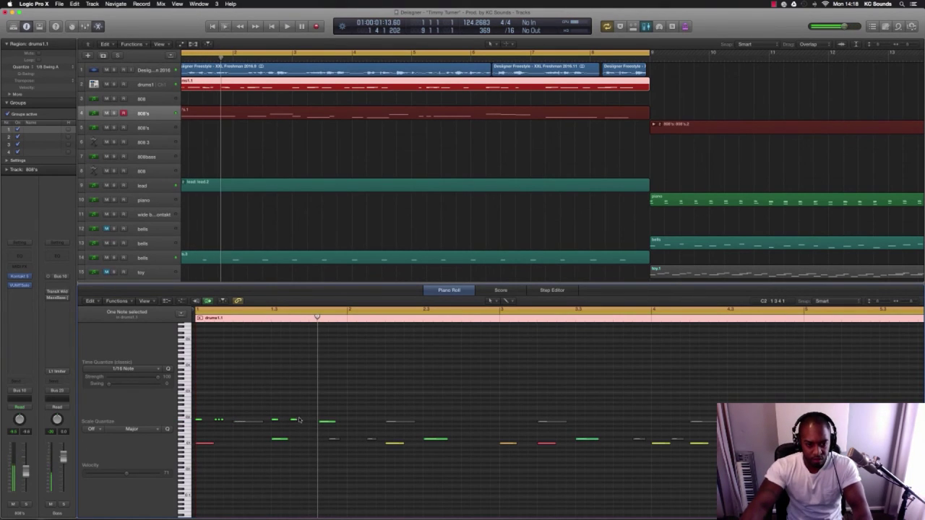
Delete the B1 note at 1 3 3 and the A#1 note at 1 4 2, and replay.
click(294, 420)
key(BackSpace)
click(328, 422)
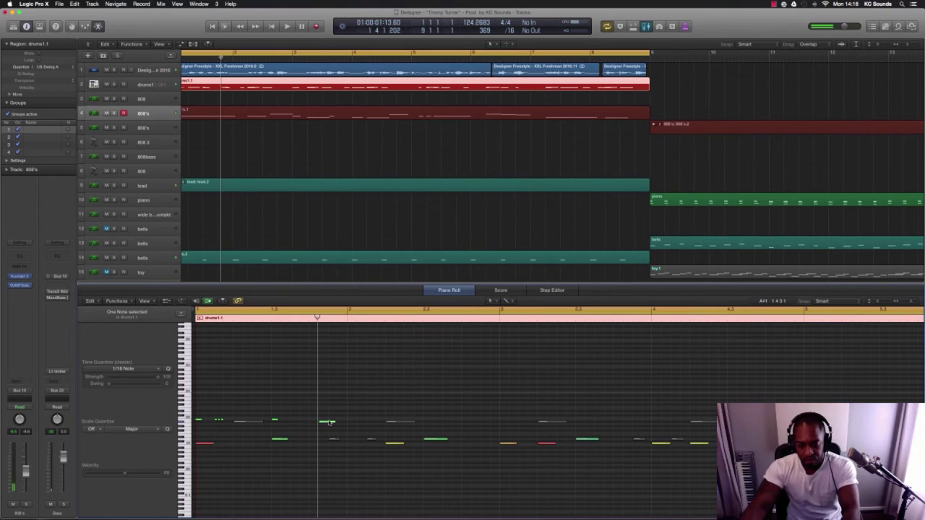
key(BackSpace)
key(space)
Add a hi-hat note on A#1 at 1 3 3 and replay the beat.
scroll(328, 424, up, 5)
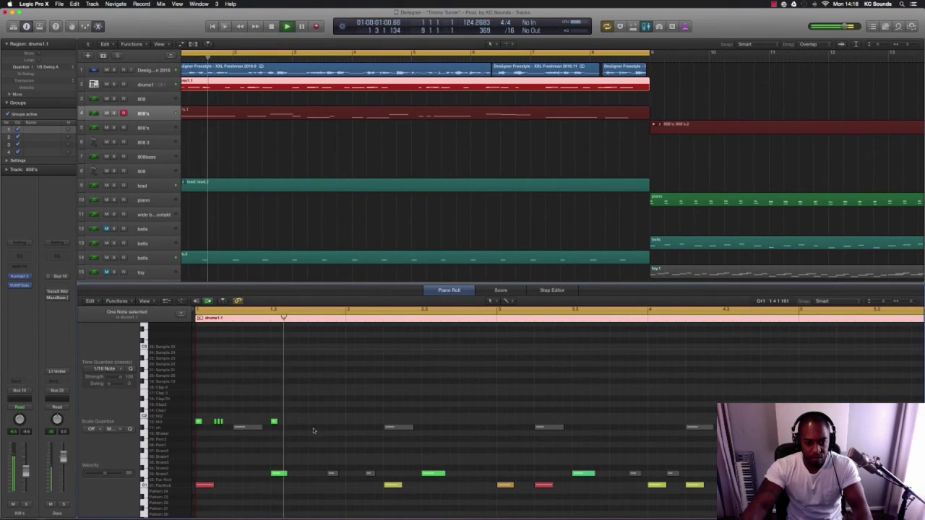
key(space)
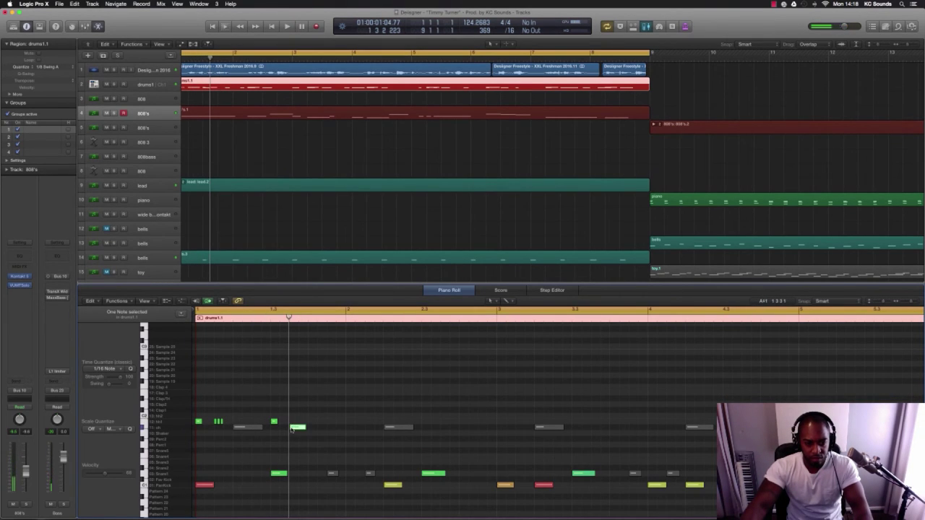
key(space)
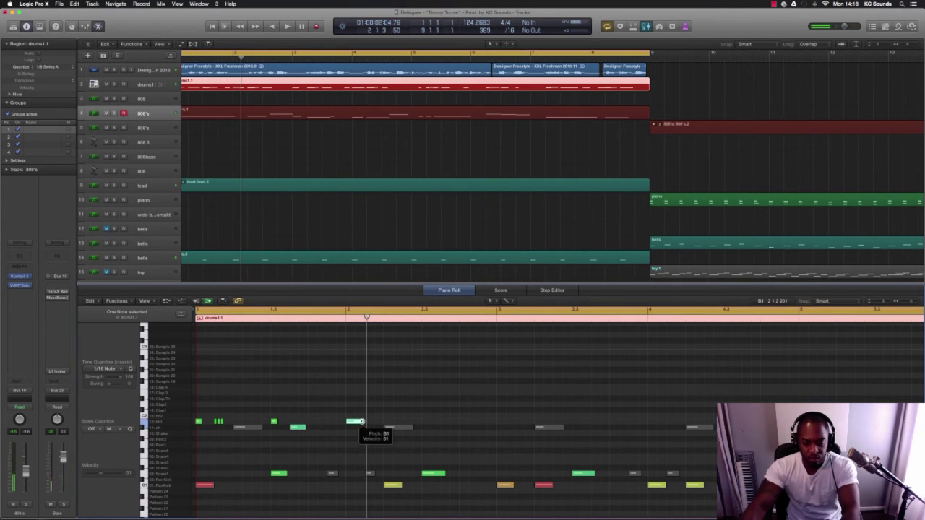
Copy the B1 and A#1 note pair from beat 3 of bar 1 to beat 1 of bar 2 and replay.
drag(355, 422, 274, 423)
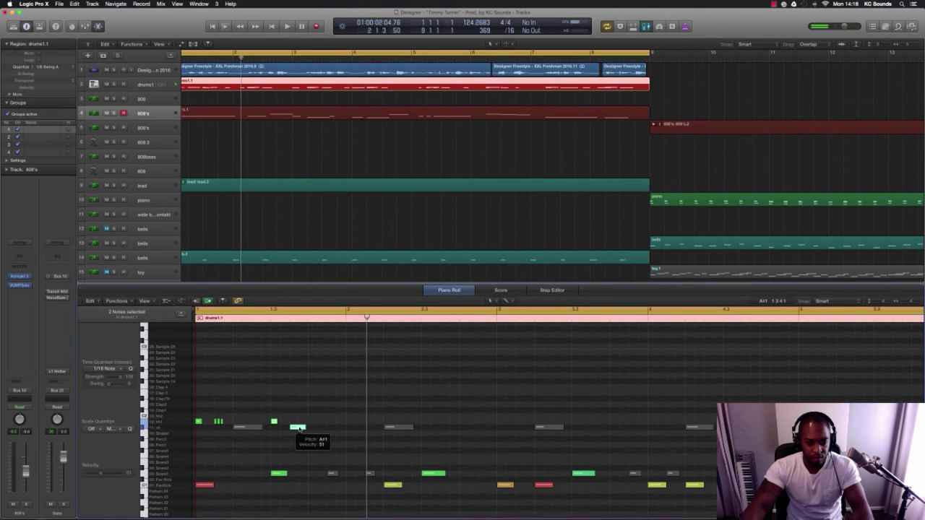
drag(298, 428, 372, 434)
key(space)
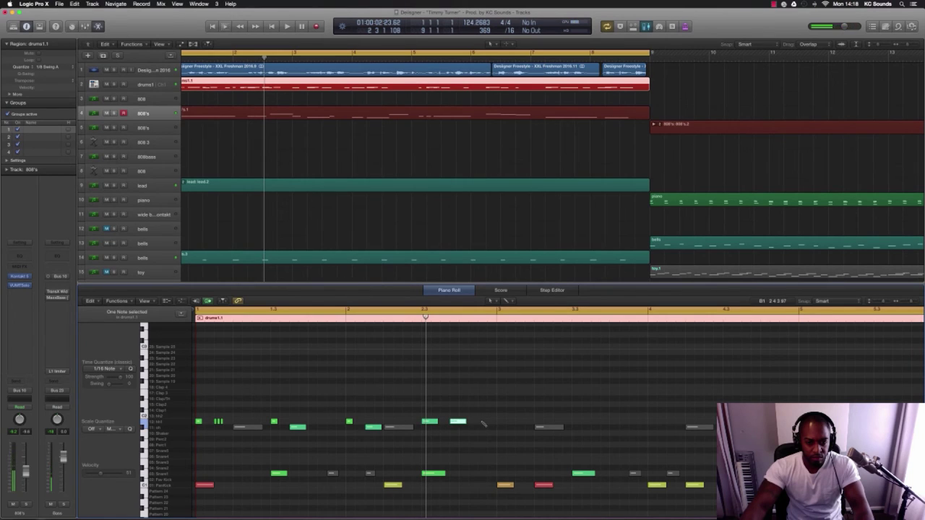
Add B1 hi-hat notes at 2 4 3 and 3 1 1 with a replay, and undo a trial C2 note at 3 1 3.
key(space)
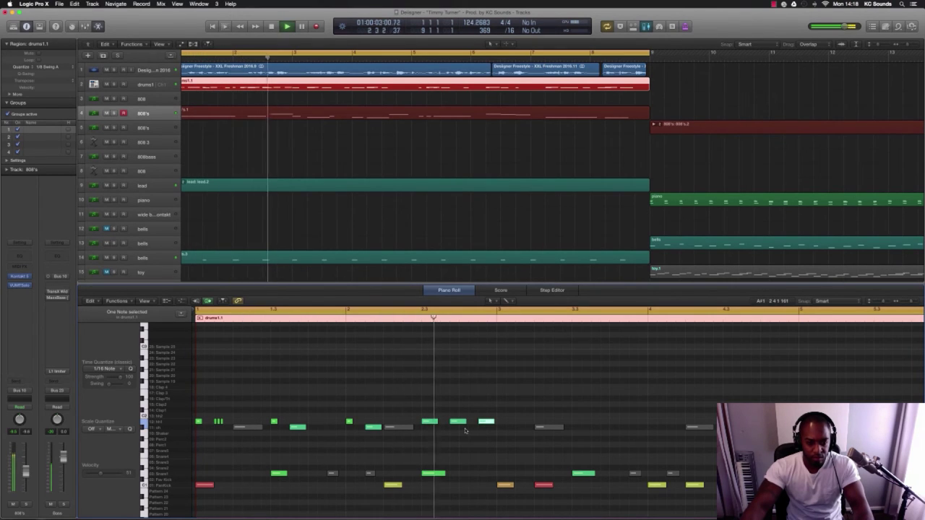
key(space)
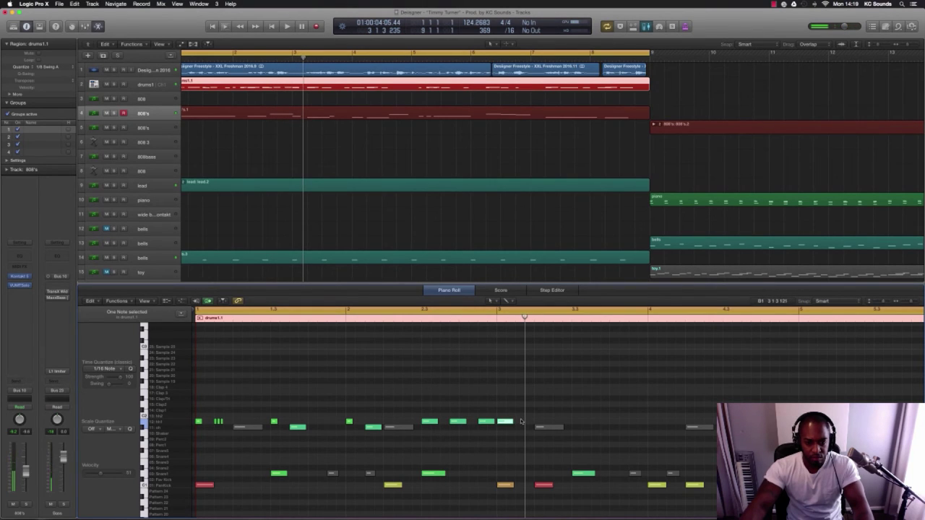
click(523, 417)
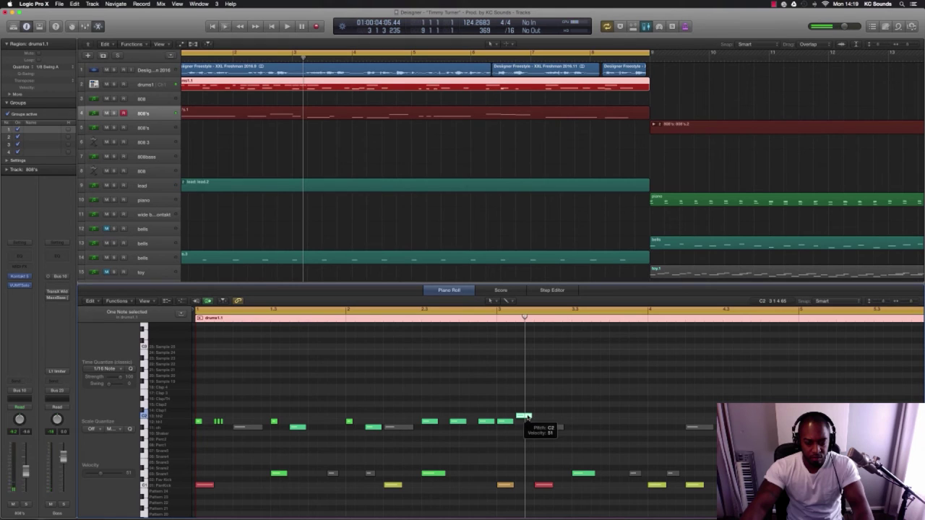
key(super+z)
Move the TCE Triples_4-24b track up to directly below the drums1 track.
scroll(410, 265, down, 3)
scroll(411, 264, down, 5)
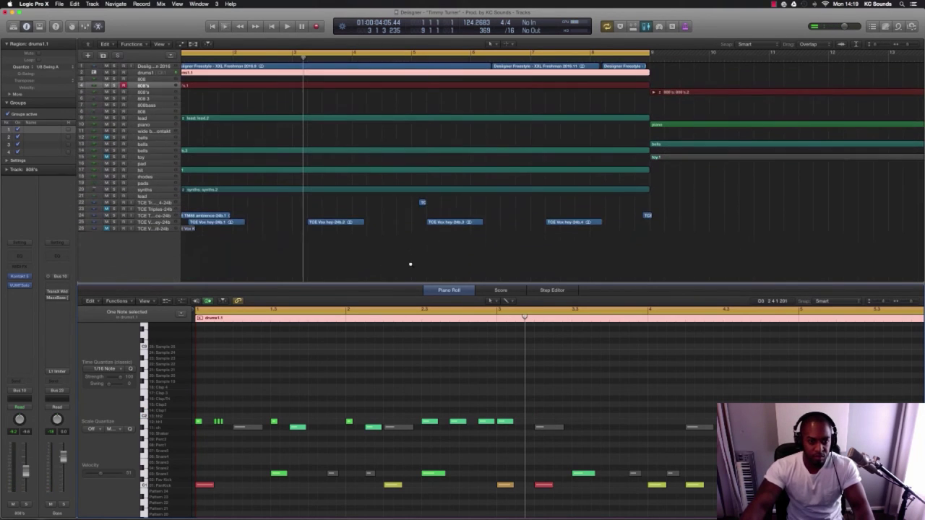
scroll(283, 233, left, 5)
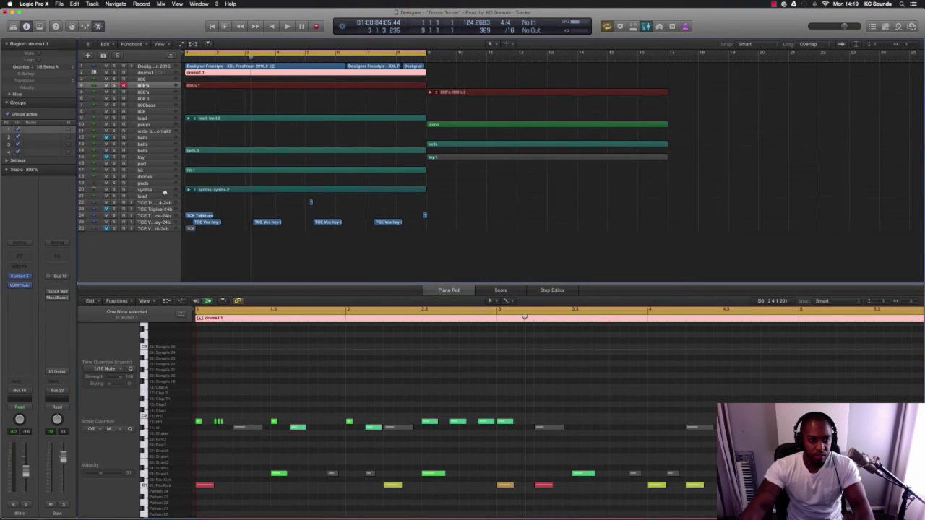
drag(165, 202, 184, 77)
scroll(257, 124, up, 5)
scroll(259, 125, down, 1)
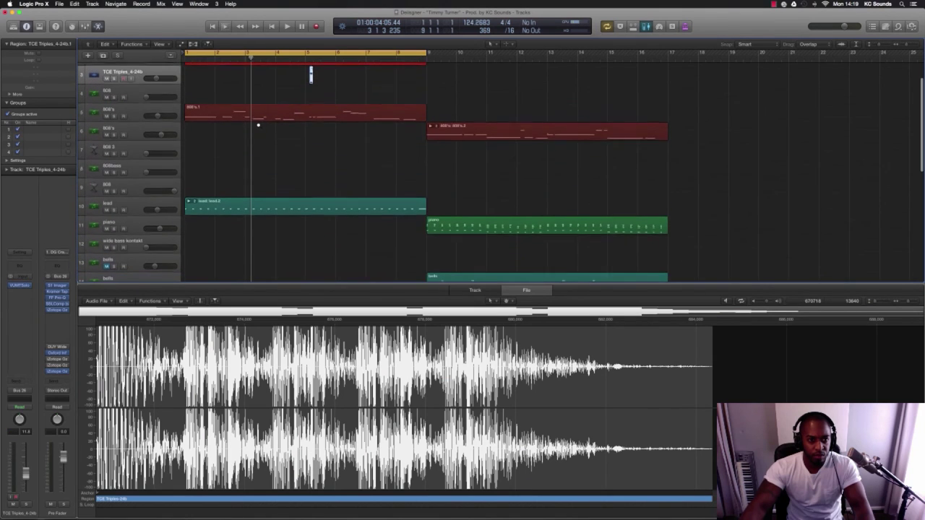
Copy the TCE Triples region from bar 5 to beat 2 of bar 3 and replay the beat.
scroll(259, 125, right, 3)
key(space)
scroll(260, 126, up, 3)
scroll(260, 127, left, 3)
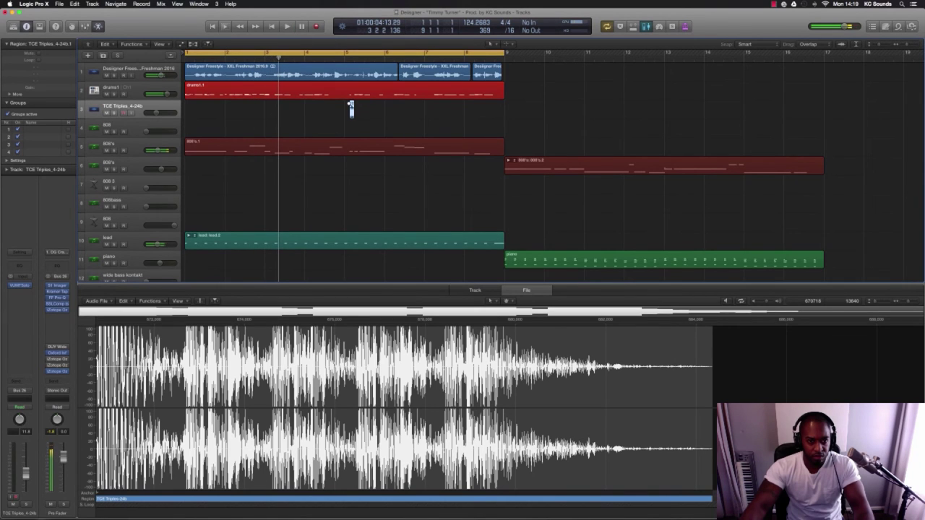
drag(351, 108, 278, 109)
key(space)
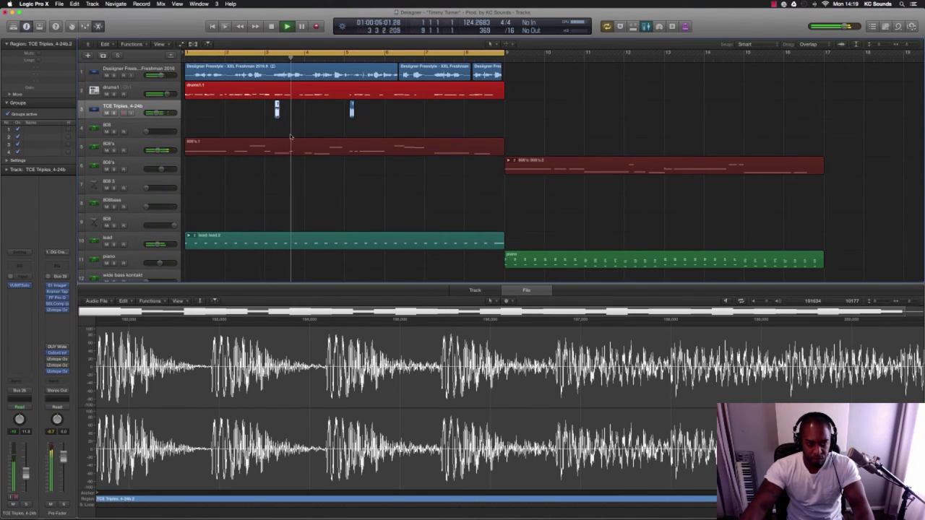
Try B1 hi-hat notes at 3 4 1, 3 4 4 and 4 1 3 in the drums1 region and replay.
click(295, 92)
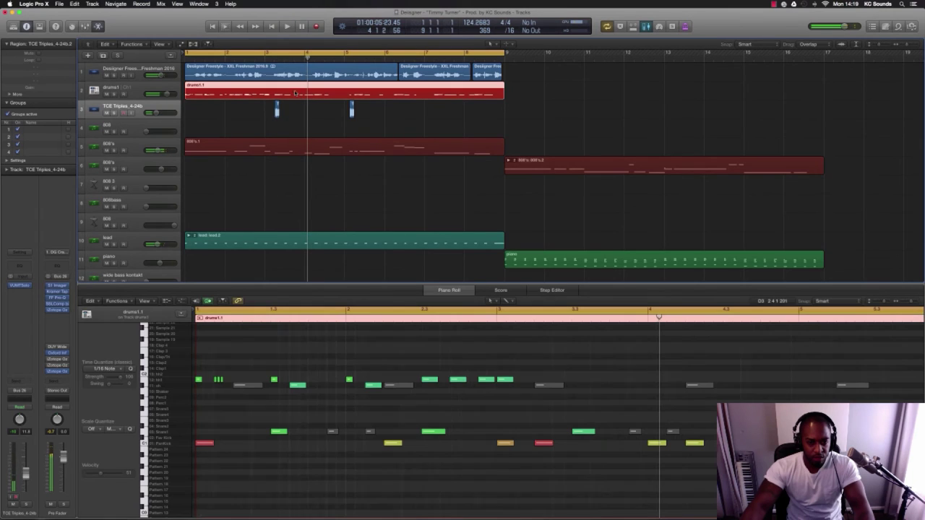
click(616, 379)
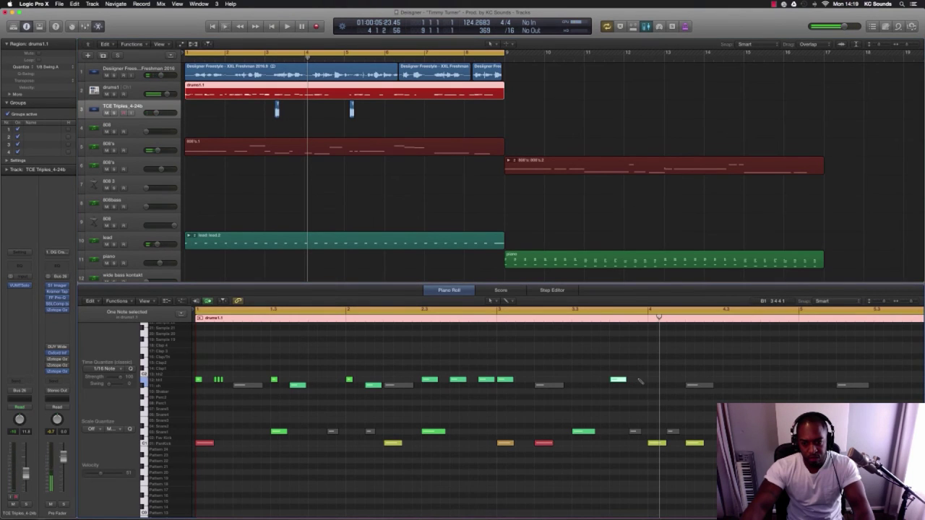
key(space)
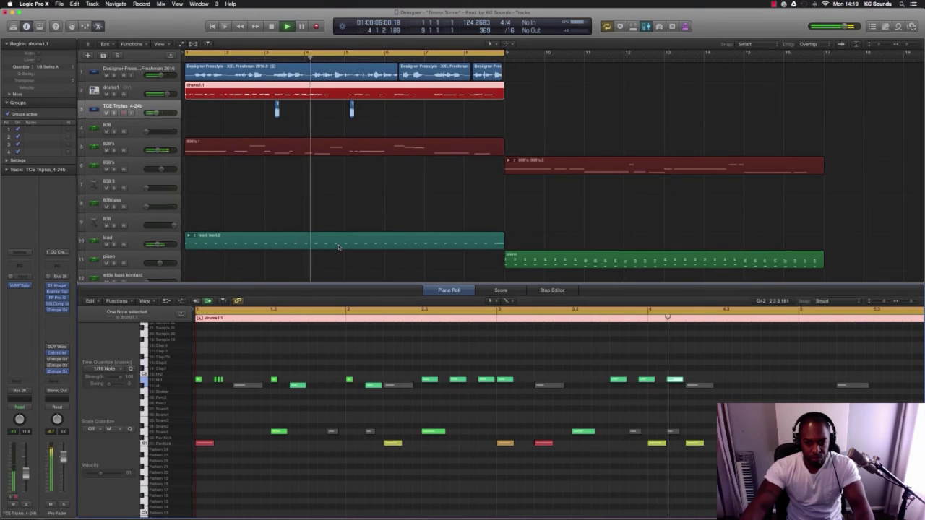
key(space)
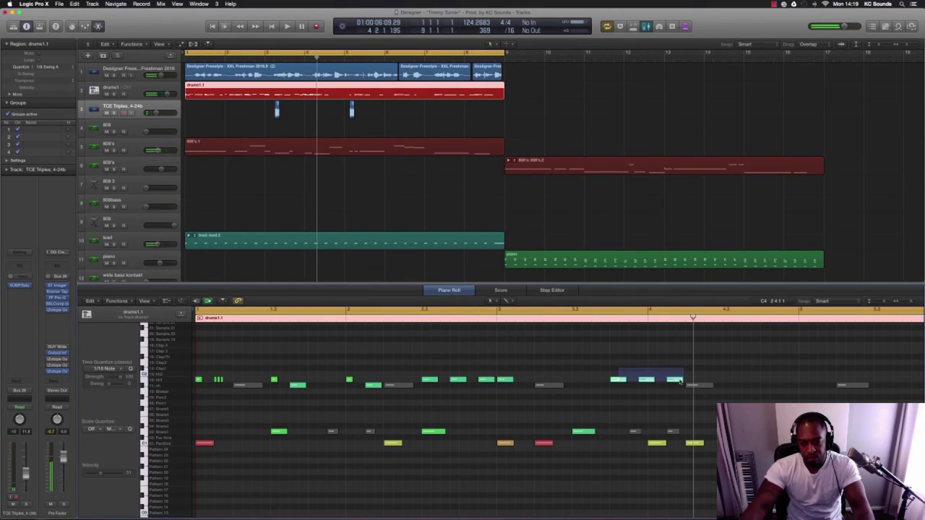
Shift the three new B1 notes about half a beat later and replay from bar 3.
drag(680, 381, 680, 381)
drag(618, 381, 636, 382)
key(space)
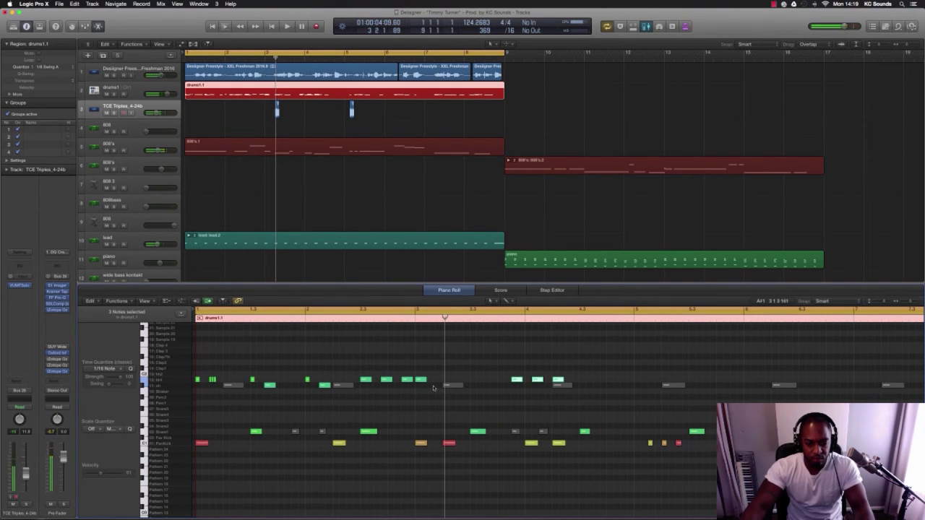
Move the copied TCE Triples region about half a beat earlier, near the start of bar 3, and replay.
scroll(314, 139, up, 4)
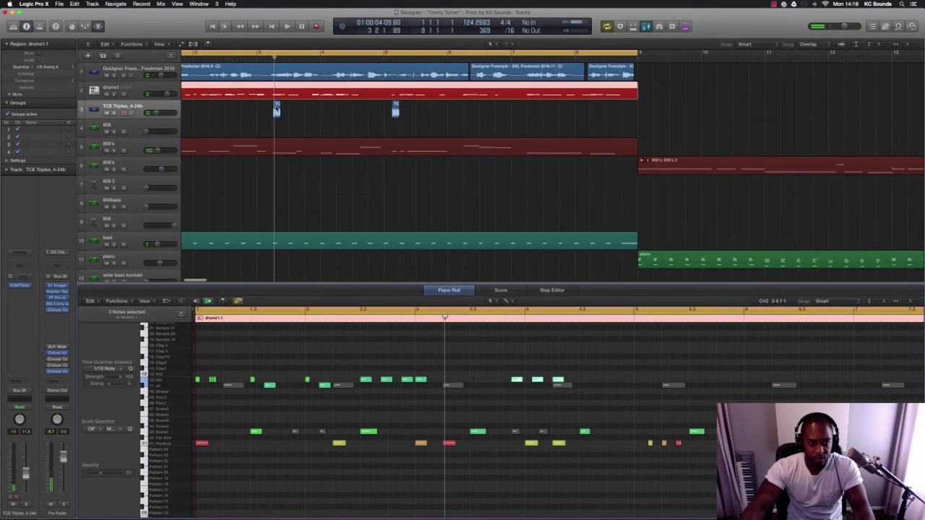
drag(277, 111, 268, 112)
key(space)
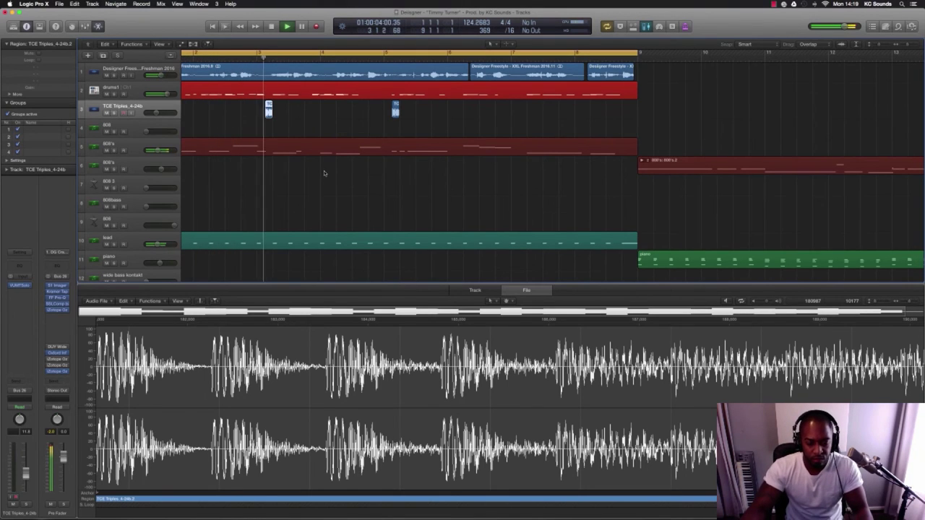
Delete the three B1 notes around the start of bar 4 and all muted A#1 and snare notes in drums1, and replay.
click(268, 91)
drag(578, 371, 519, 380)
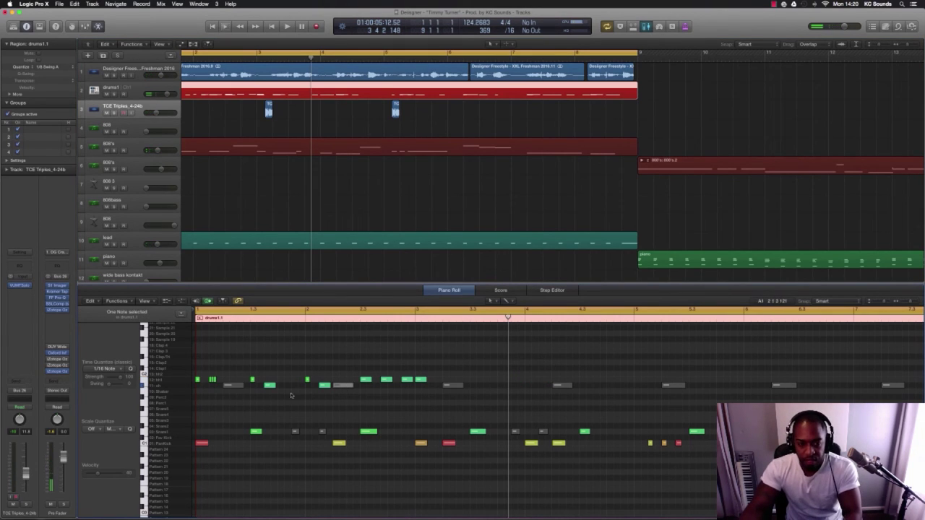
scroll(468, 381, down, 5)
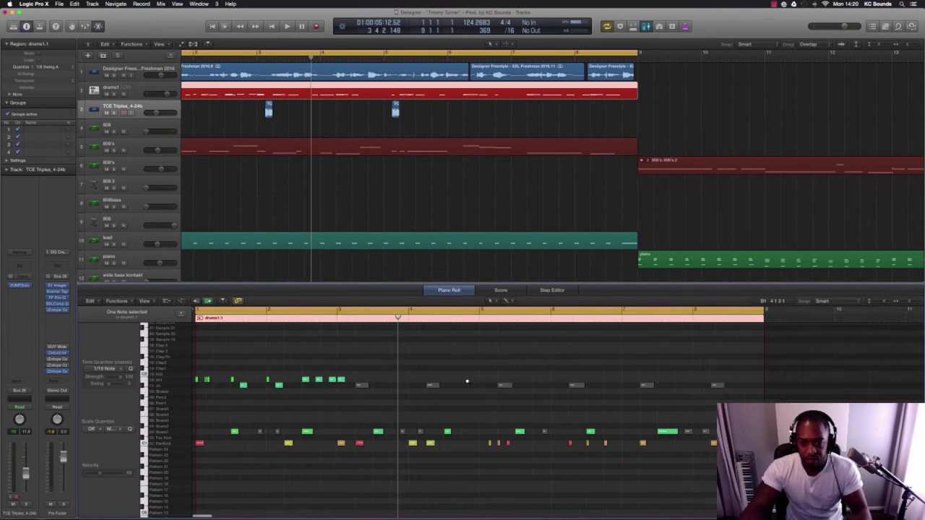
drag(706, 395, 354, 374)
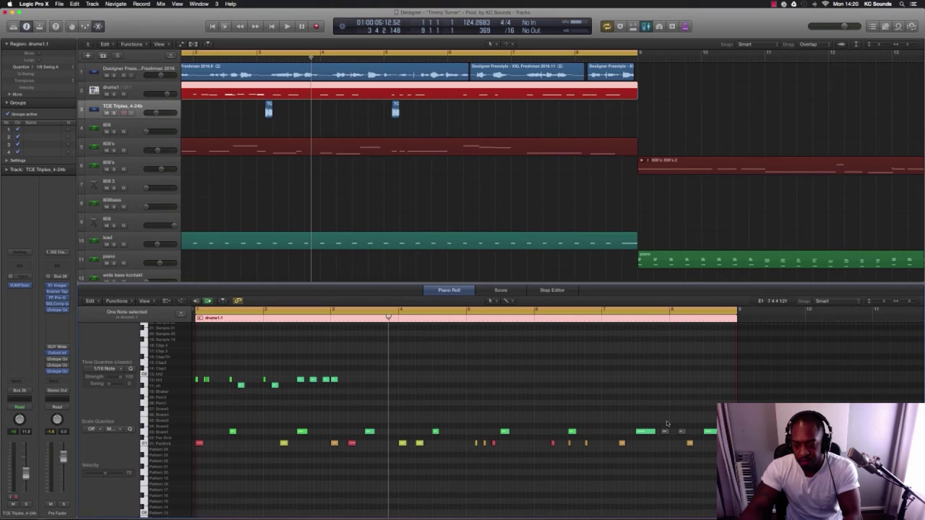
scroll(565, 414, down, 3)
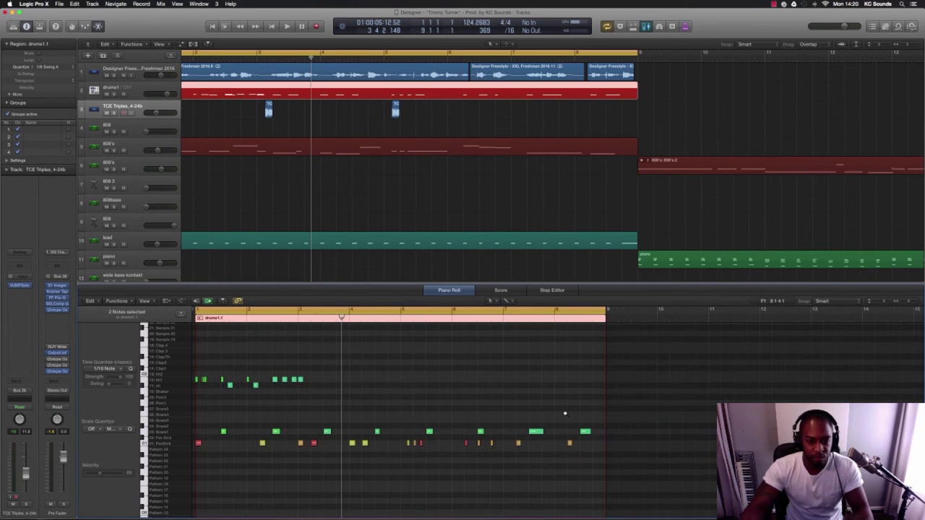
scroll(565, 415, up, 3)
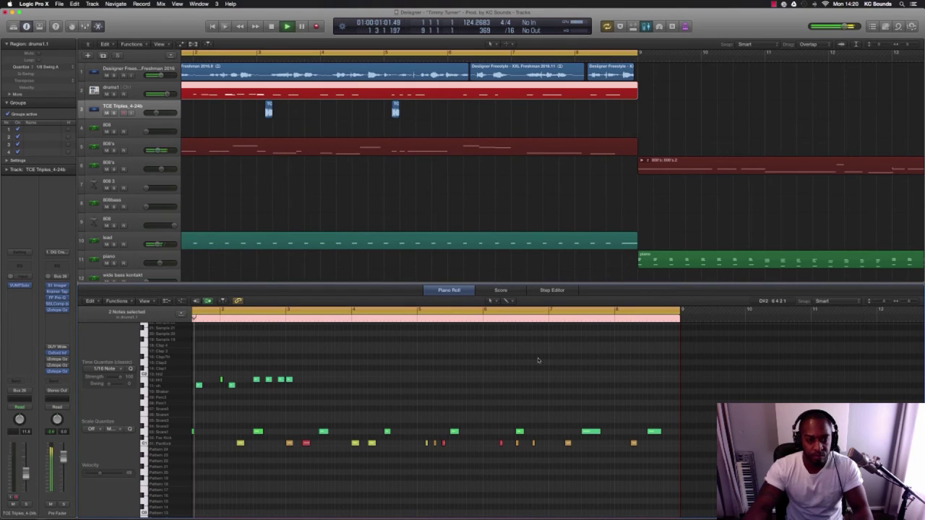
key(space)
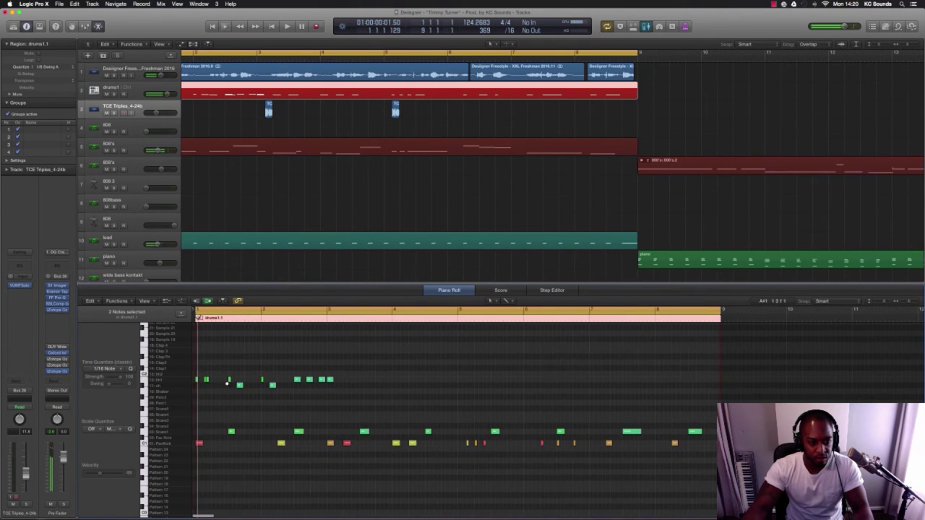
Add a B1 hi-hat note at 1 1 2, shorten it, and replay the beat.
scroll(208, 381, up, 3)
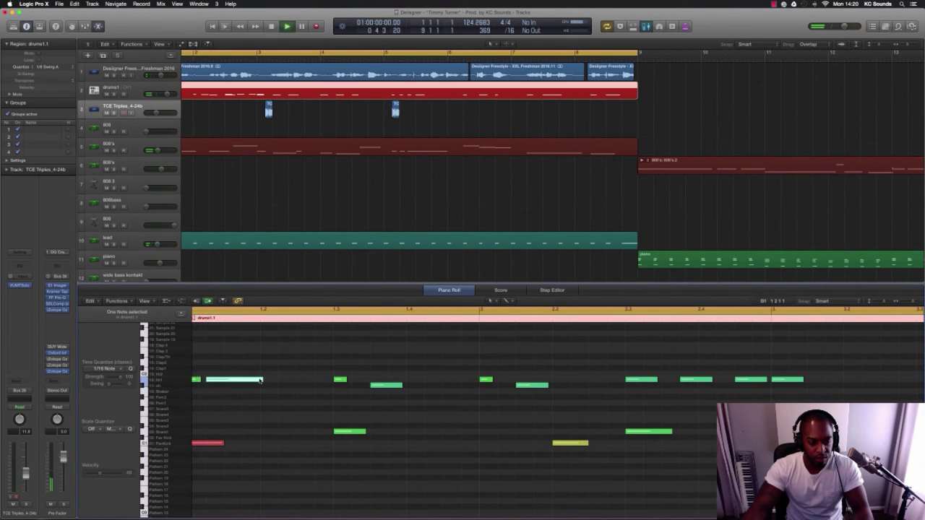
drag(262, 380, 215, 380)
key(space)
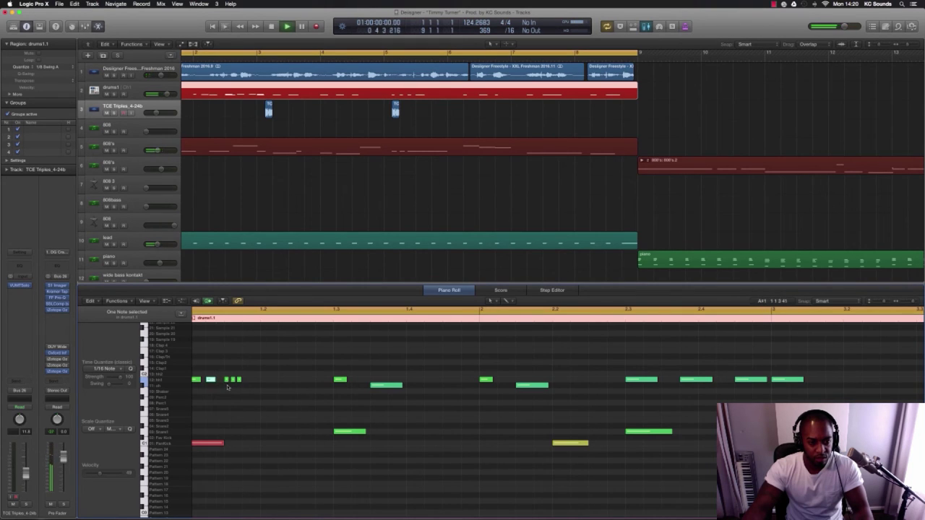
Add a short B1 hi-hat note at 1 4 1, and try another at 1 4 3 before deleting it.
click(408, 379)
click(445, 380)
key(space)
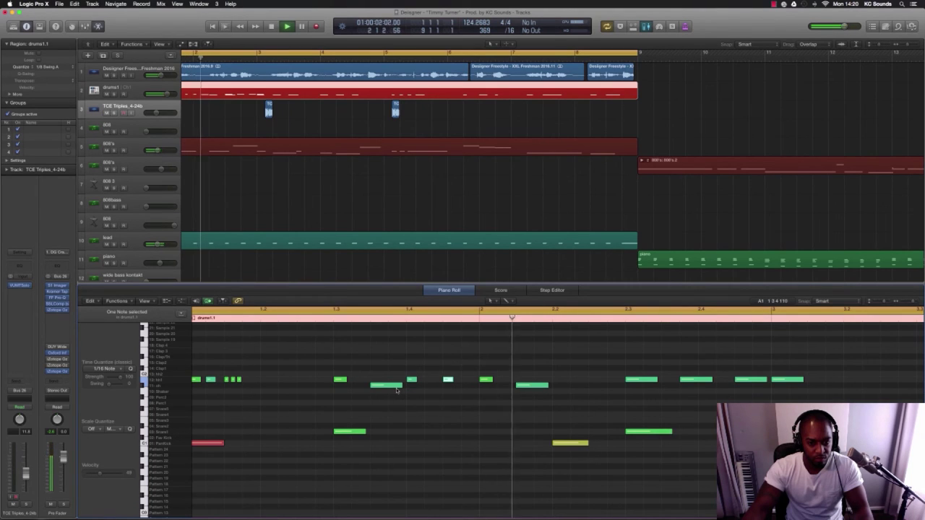
key(space)
key(Delete)
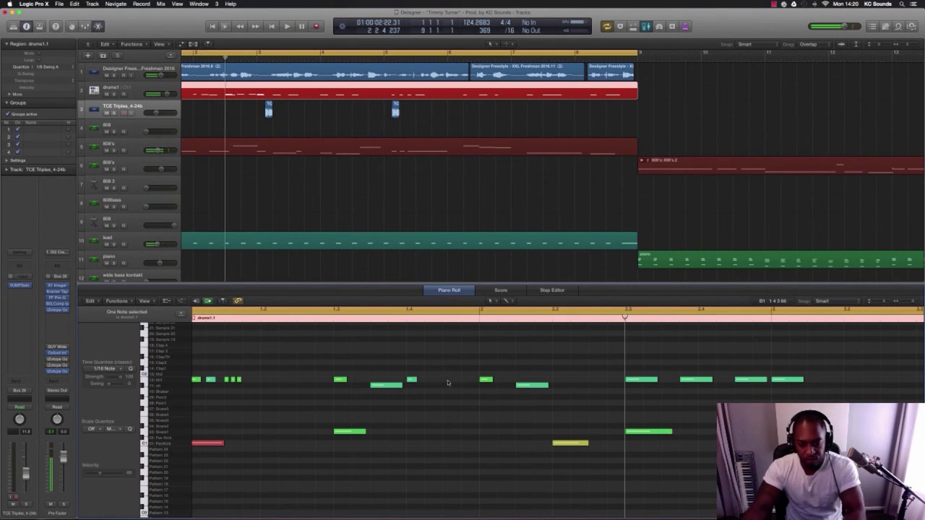
Mute the A#1 notes at 1 3 3 and 2 1 3, add a longer A#1 note at 2 2 1, and replay.
key(space)
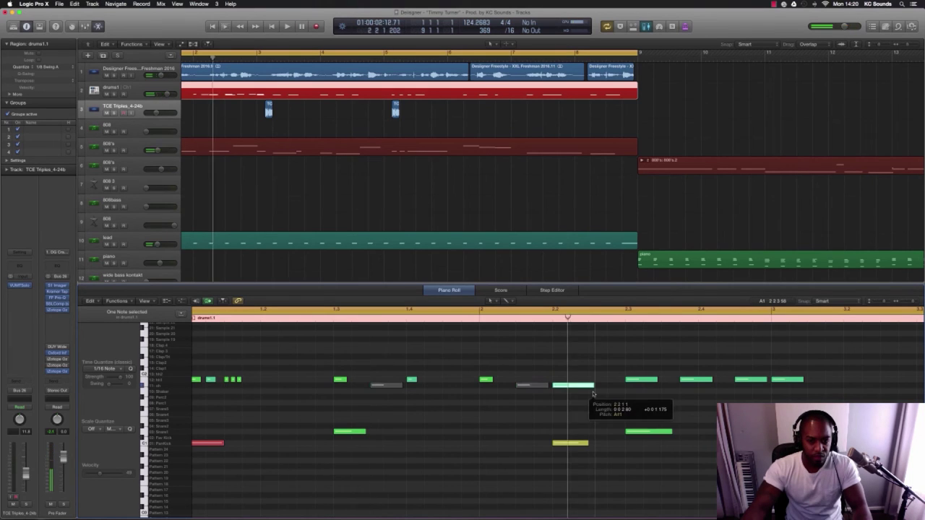
key(space)
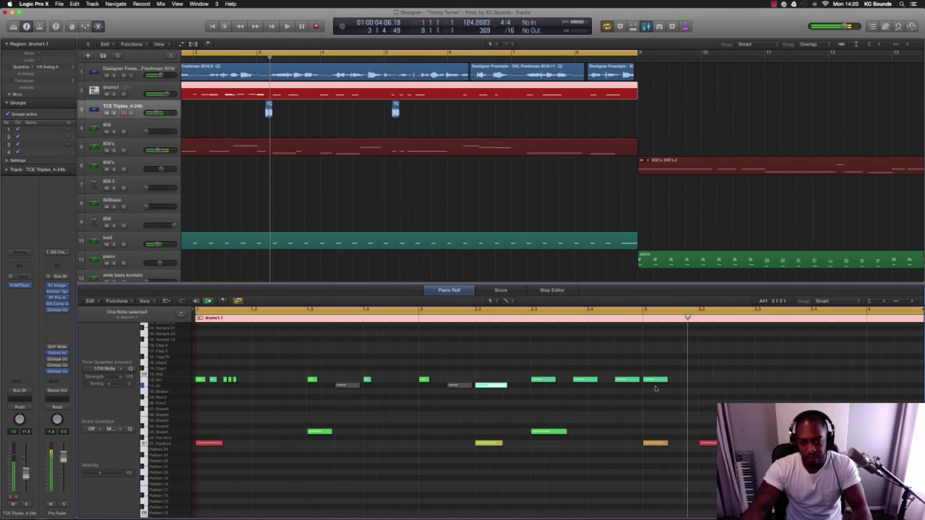
Delete the B1 hi-hat note at the start of bar 3 and replay the beat.
key(Delete)
key(space)
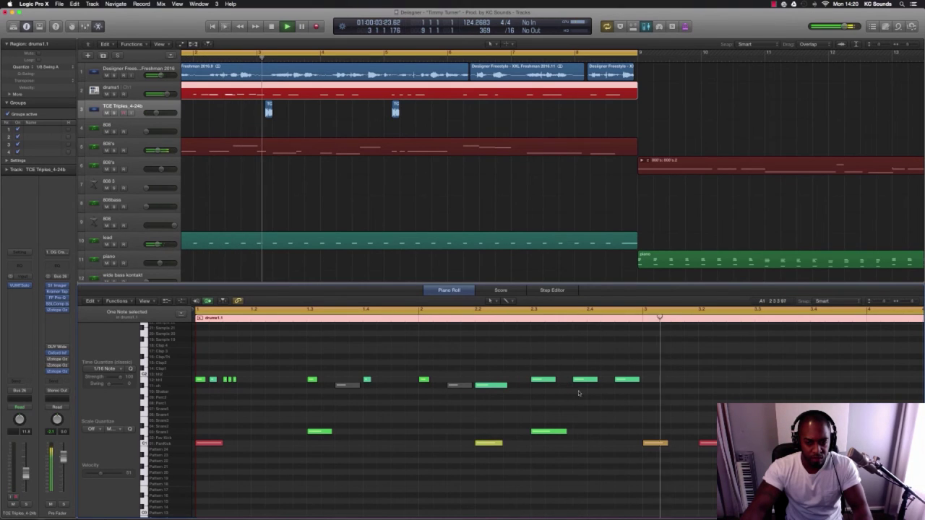
key(space)
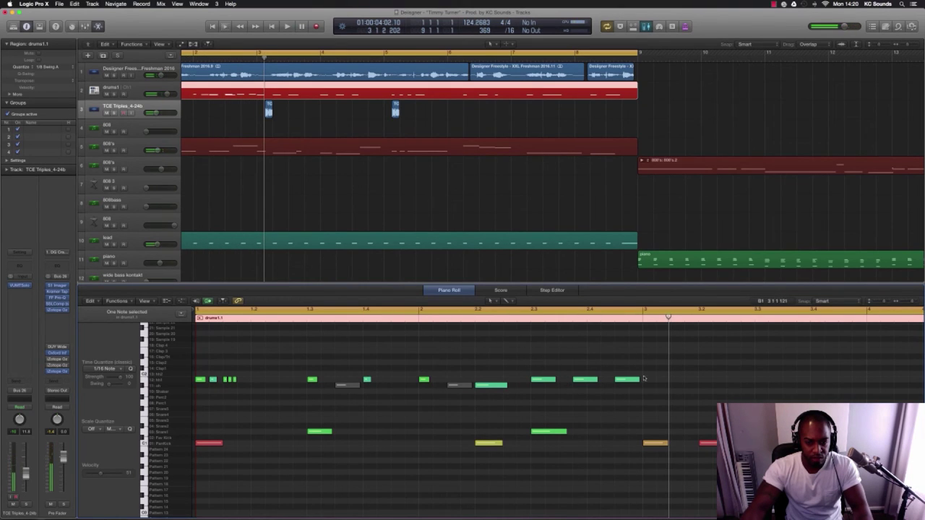
Copy the 11 B1 hi-hat notes of bars 1 and 2 to bars 3 and 4, and replay.
drag(199, 383, 645, 385)
scroll(608, 396, down, 4)
key(space)
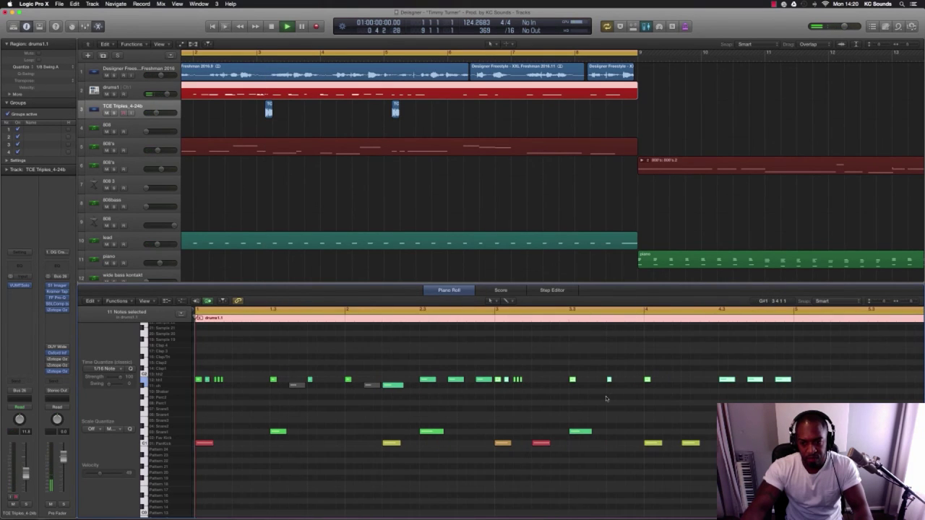
key(space)
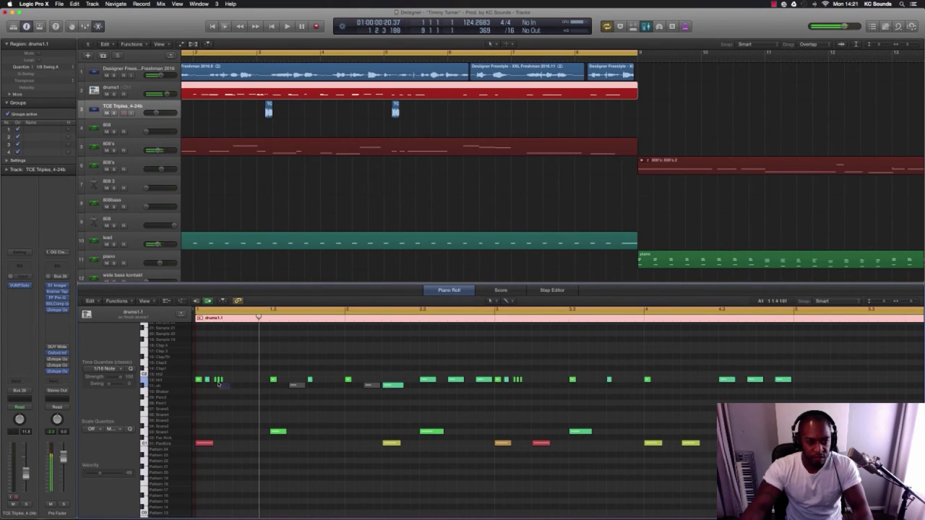
Delete the B1 note at 1 1 2 and the three-note roll after it, and replay from bar 1.
drag(218, 384, 206, 379)
key(Delete)
key(space)
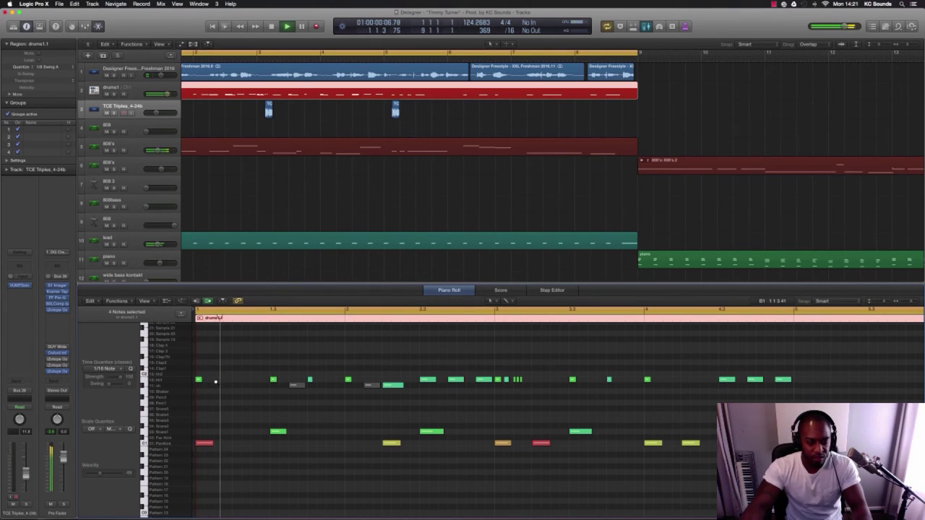
Add short B1 hi-hat notes at 1 1 4 and 1 2 3, move the note at 1 3 1 to 1 3 2, and replay.
scroll(216, 383, up, 4)
scroll(216, 383, up, 3)
key(space)
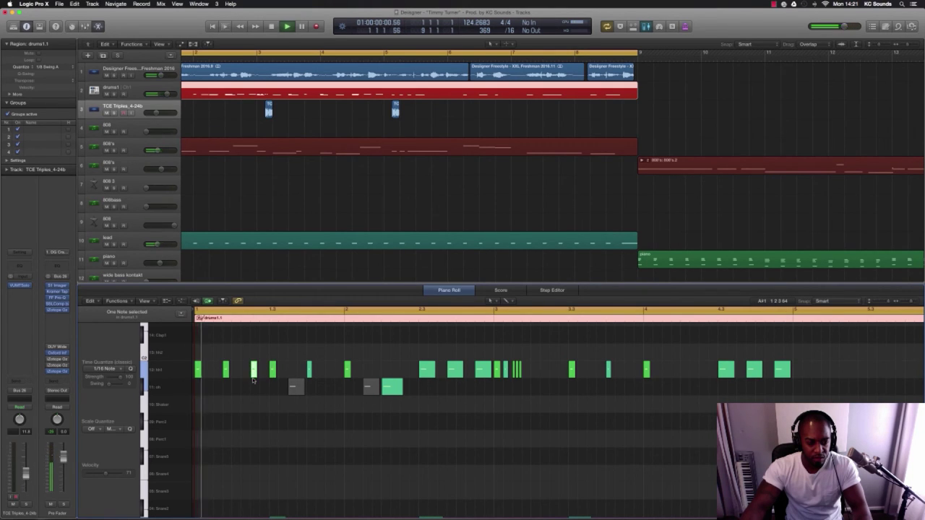
key(space)
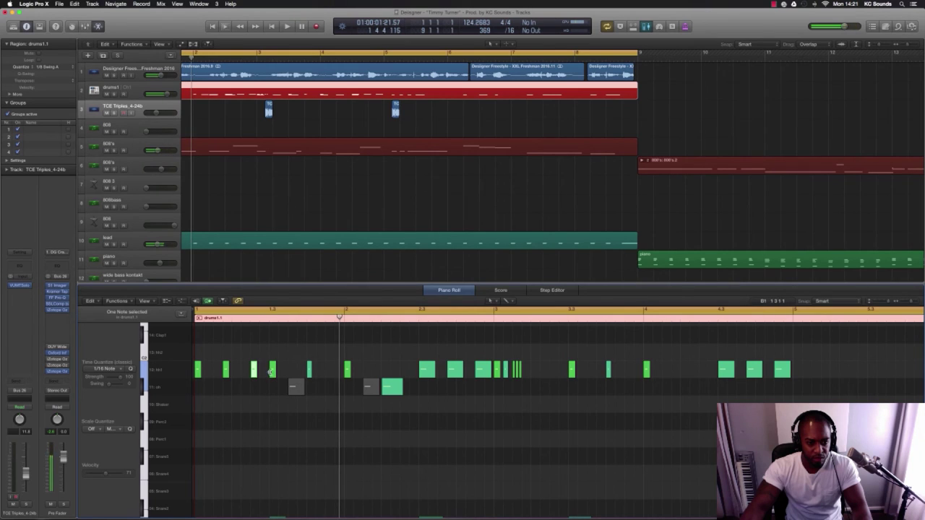
drag(273, 372, 282, 373)
key(space)
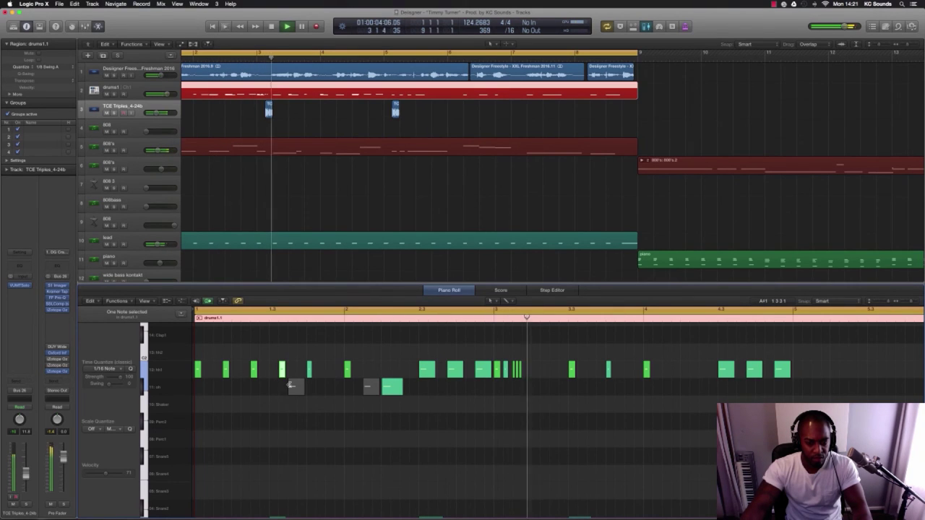
Delete the 11 B1 hi-hat notes of bars 3 and 4 and replay the beat.
drag(839, 409, 497, 372)
key(Delete)
key(space)
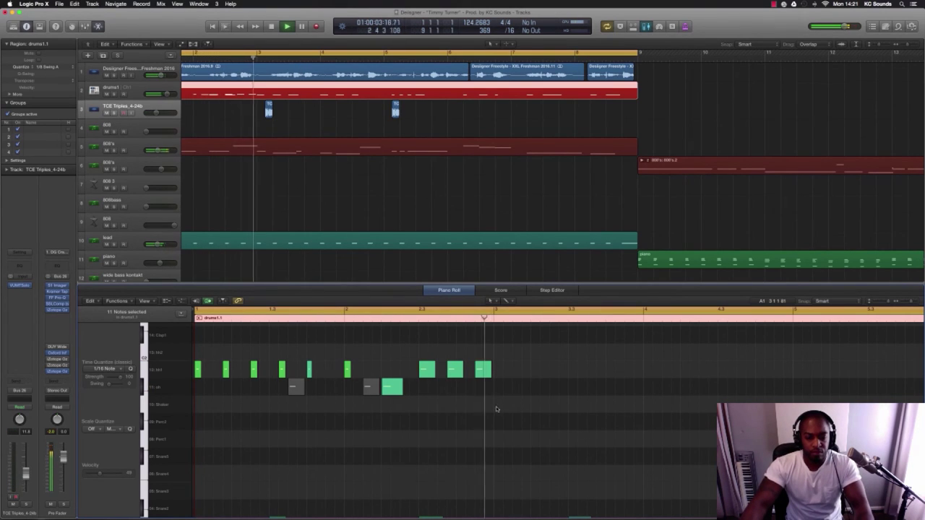
Try short B1 hi-hat notes at 3 2 3, 3 3 3 and 3 4 3, replay, and delete them.
key(space)
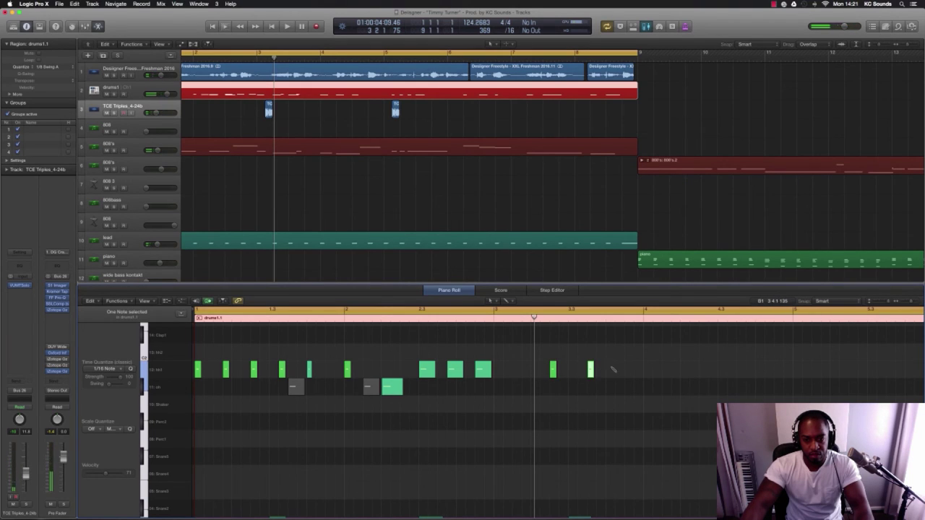
key(space)
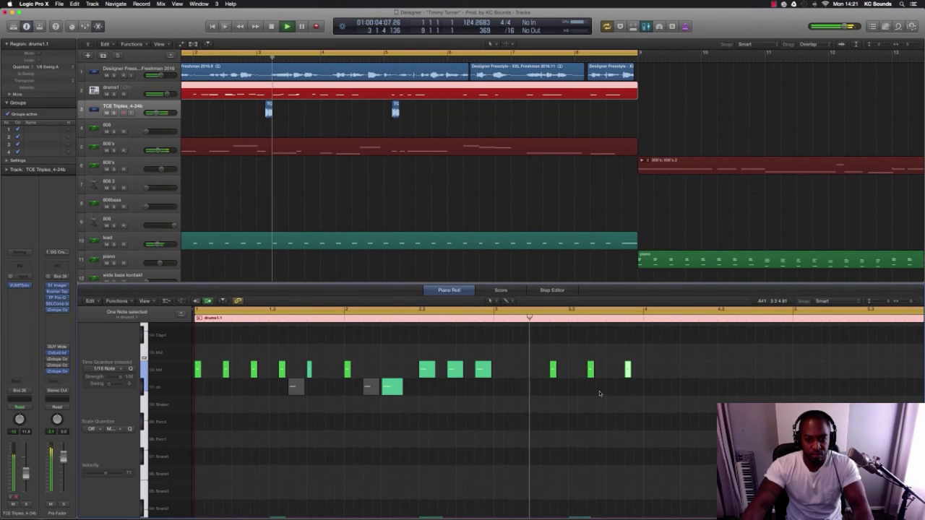
drag(631, 396, 544, 366)
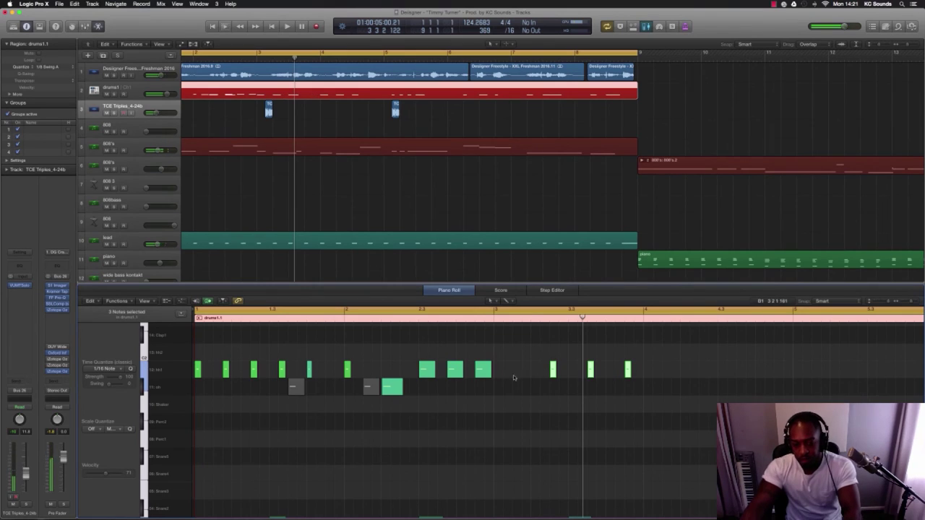
key(Delete)
Copy the nine B1 hi-hat notes of bars 1 and 2 so the copy starts at 3 2 1, and replay.
click(175, 373)
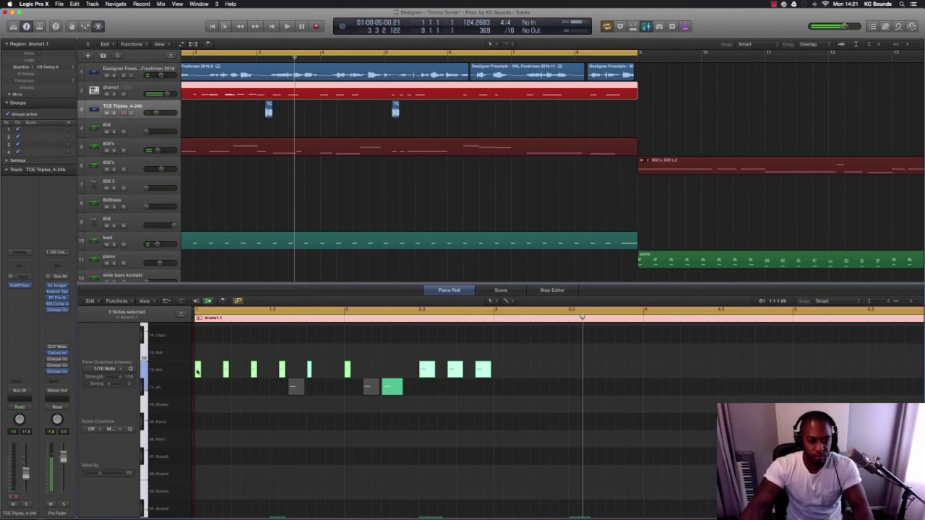
drag(197, 372, 534, 373)
key(space)
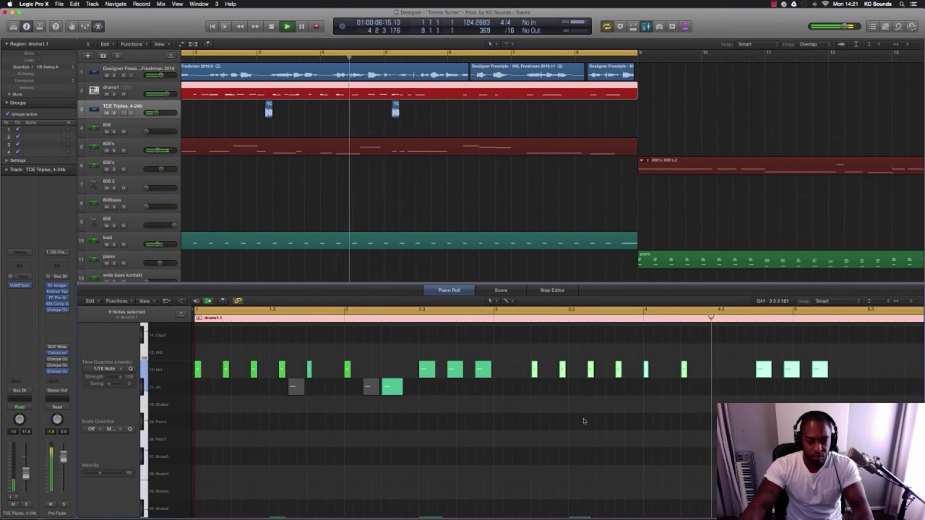
key(space)
Shorten the copied B1 hi-hat note at 4 4 1 and place two three-note rolls after it.
mouse_move(770, 376)
mouse_down()
mouse_move(730, 374)
mouse_move(776, 372)
mouse_up()
key(super+Right)
key(super+Right)
key(super+Right)
key(super+Right)
key(super+Right)
key(super+Right)
key(super+Right)
key(super+Right)
key(super+Left)
key(super+Left)
key(super+Left)
key(super+Left)
key(super+Left)
key(super+Left)
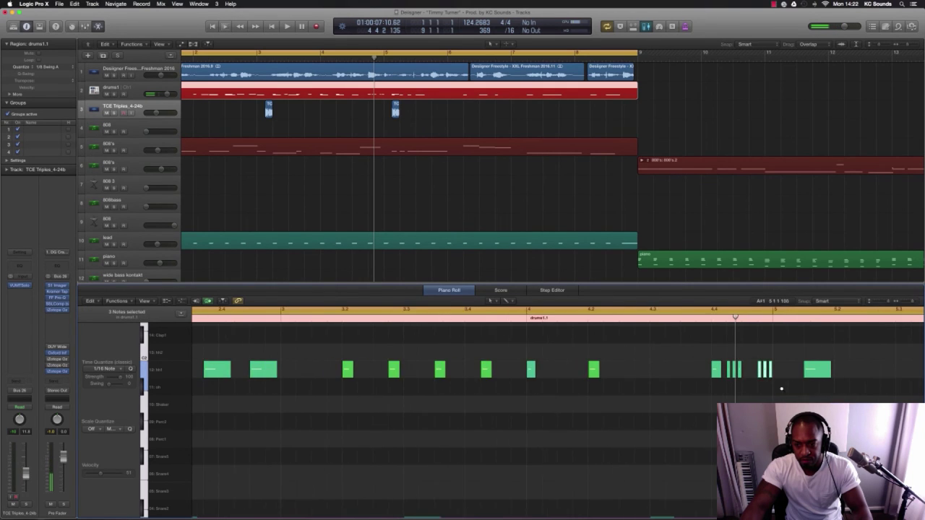
Delete the long B1 hi-hat note after the two rolls and replay from bar 1.
click(790, 377)
key(Delete)
key(Return)
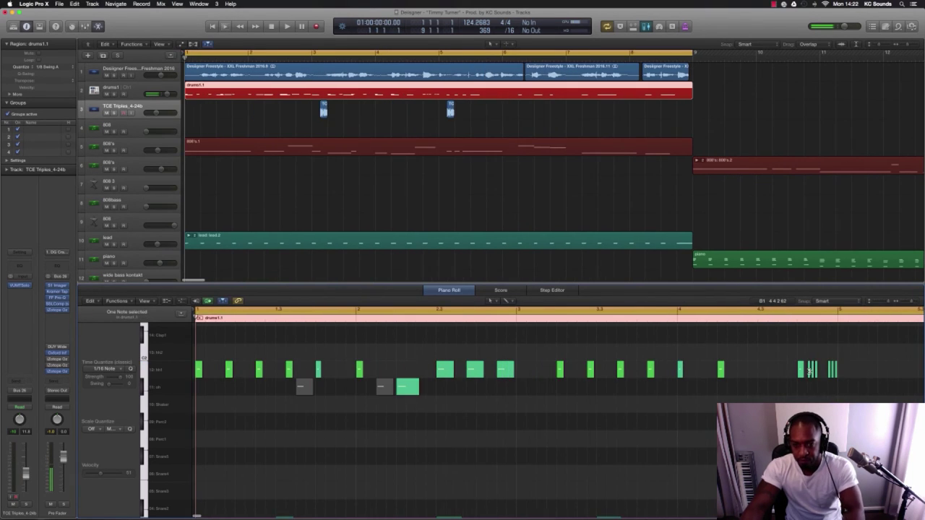
key(space)
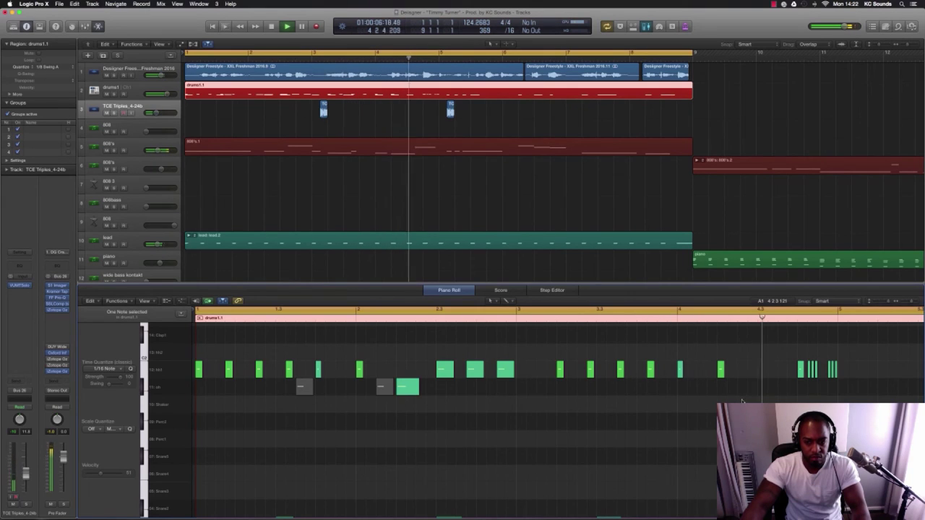
Move the short B1 note at 4 4 1 and both following rolls earlier, to start at 4 3 3, and replay.
key(space)
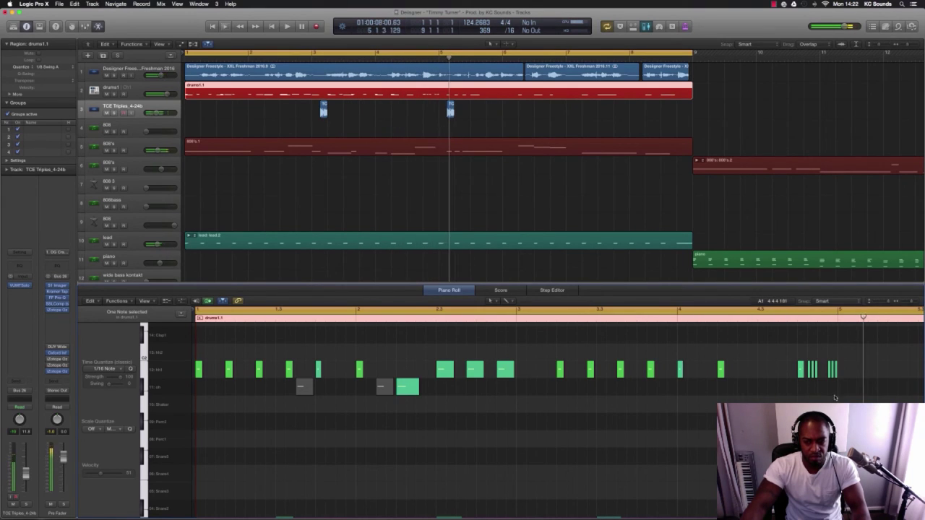
drag(800, 373, 778, 381)
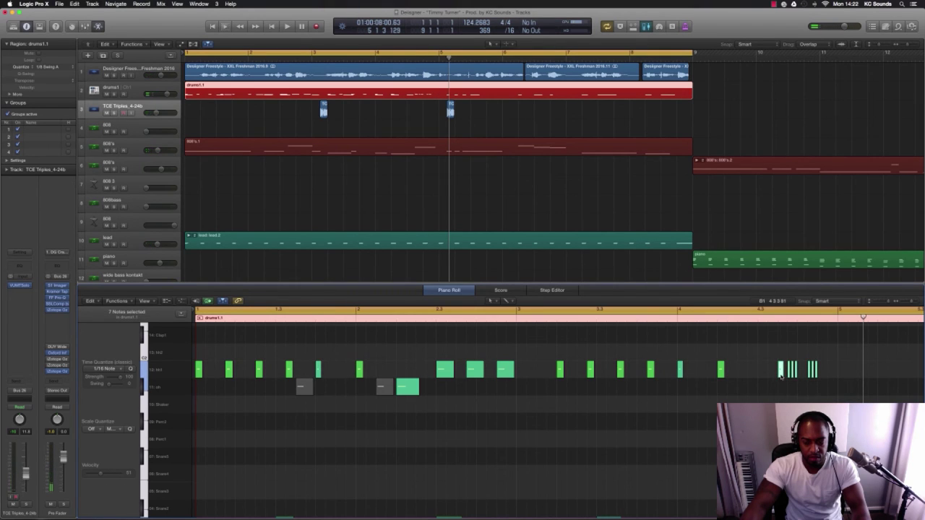
key(space)
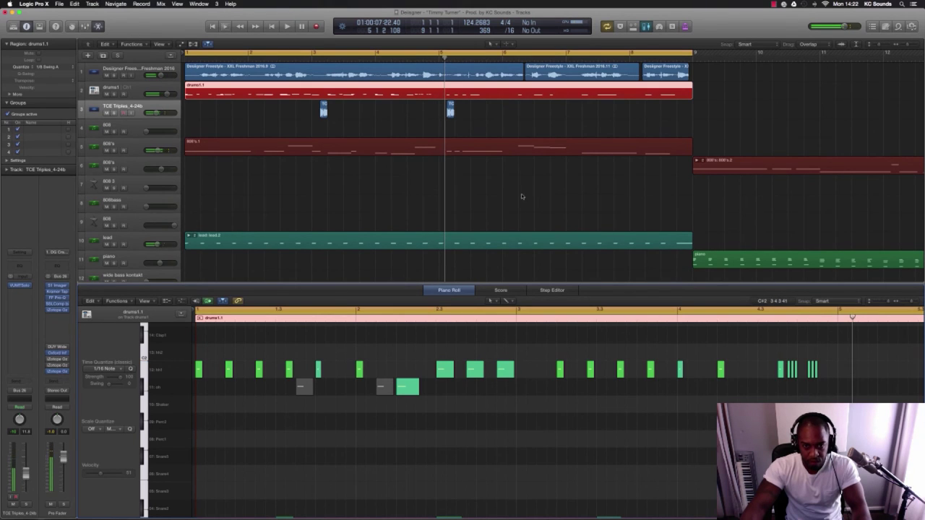
Delete the second TCE Triples region, just after bar 5, reopen the drums1 notes and replay from bar 1.
click(450, 110)
key(Delete)
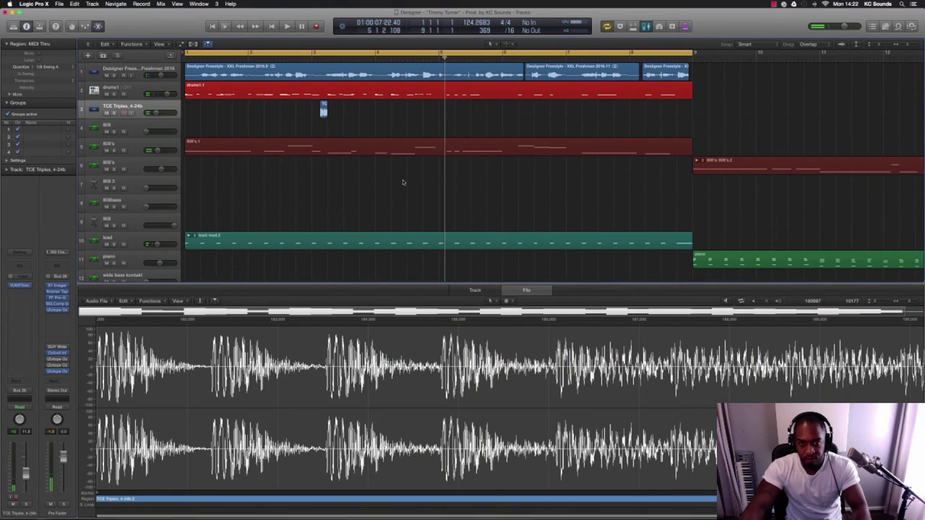
click(415, 90)
key(Return)
key(space)
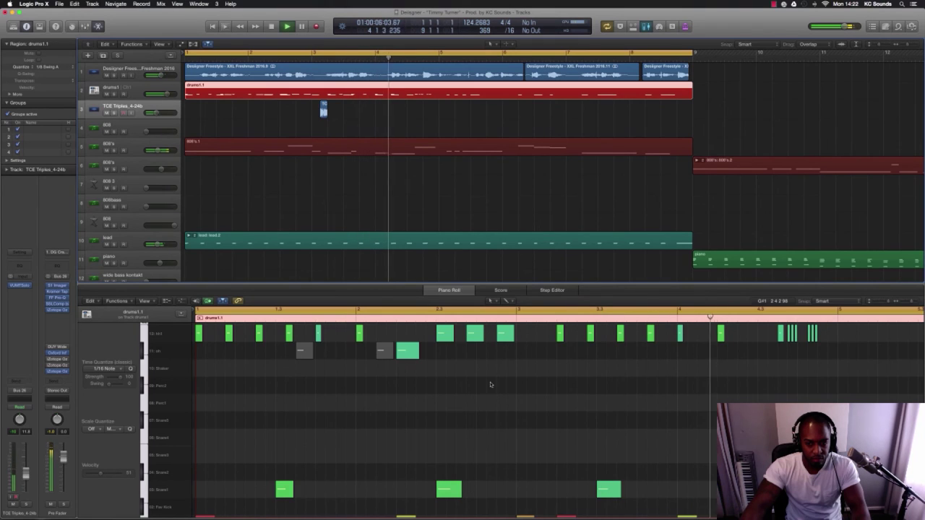
Delete the second three-note hi-hat roll in bar 4, add a short A#1 note at 4 4 3, and replay.
key(space)
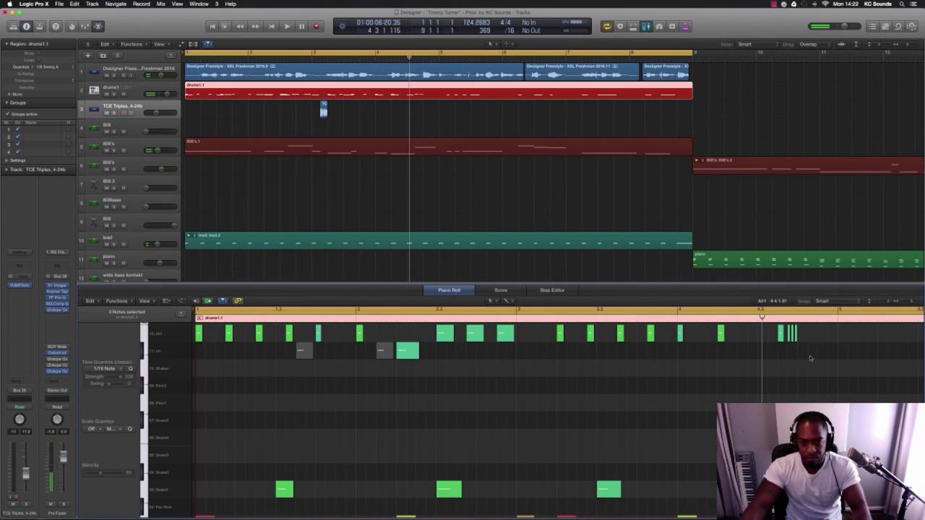
drag(821, 351, 832, 353)
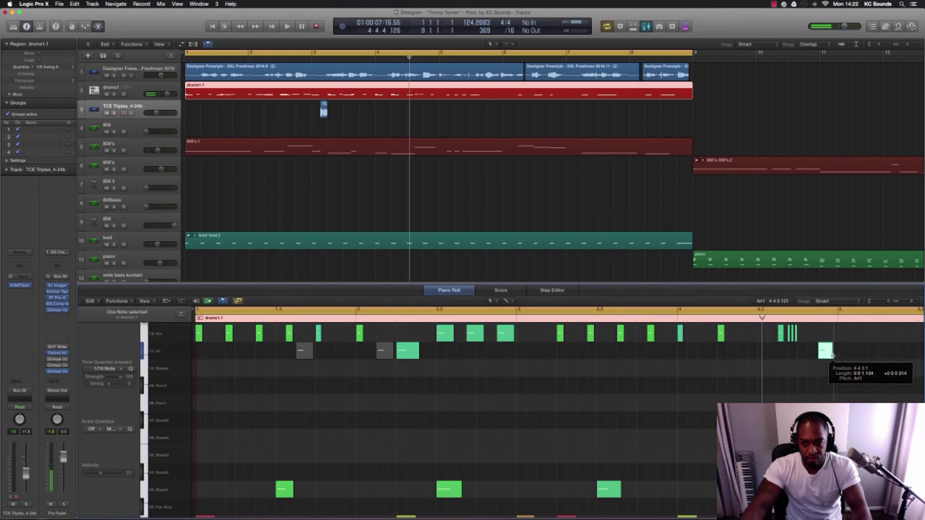
key(space)
Move the A#1 note in bar 4 to 4 3 1, above the snare, and replay the beat.
key(super+Left)
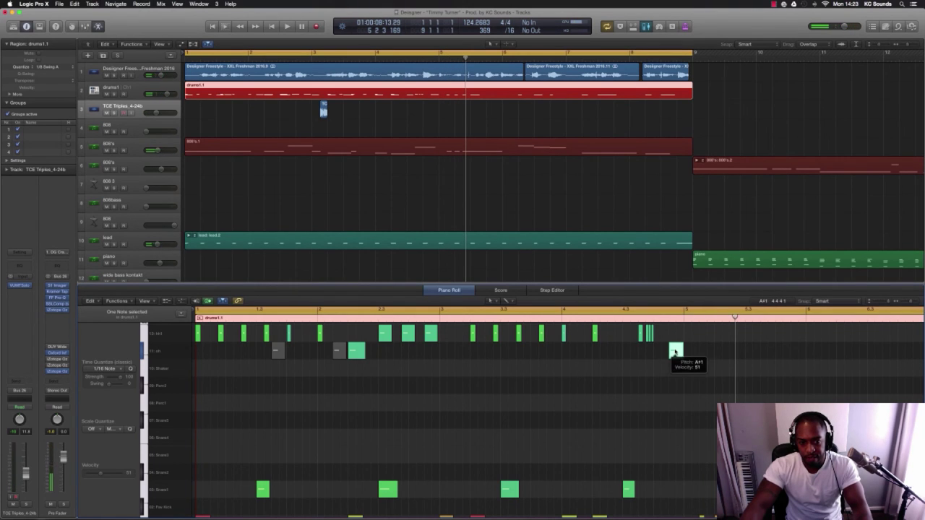
drag(676, 351, 630, 352)
key(space)
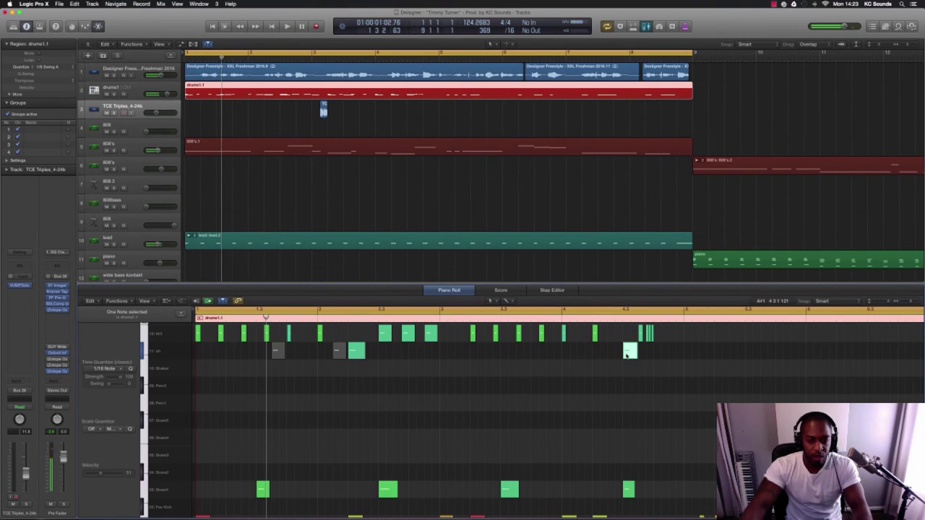
key(space)
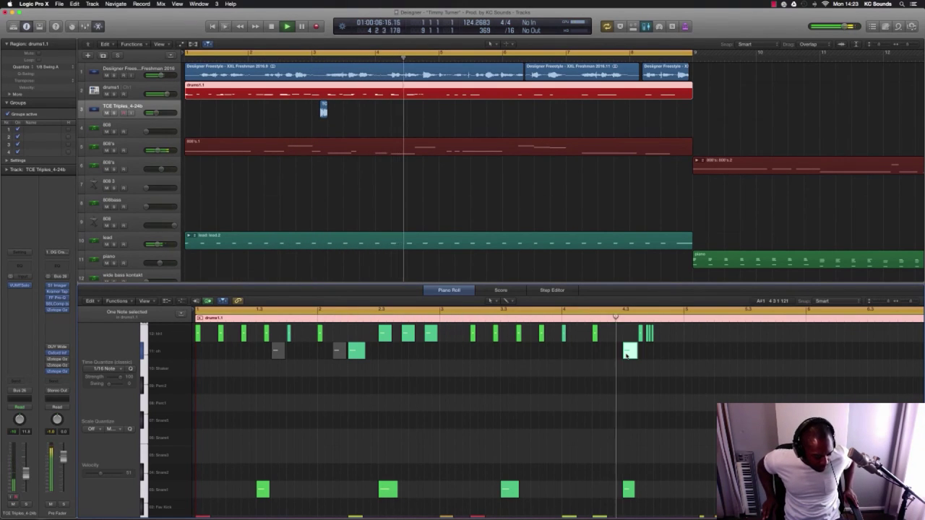
Copy the A#1 note at 4 3 1 to 4 4 3 and replay the beat.
key(space)
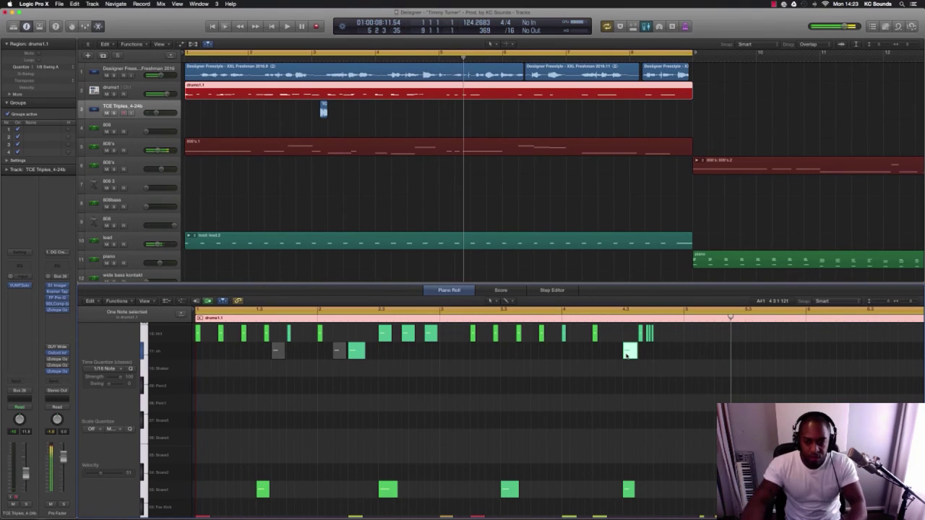
key(space)
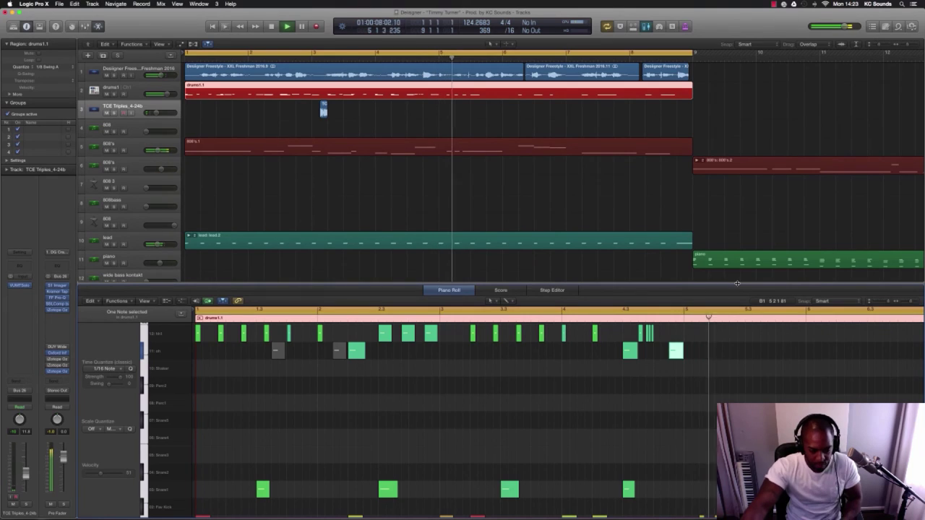
key(space)
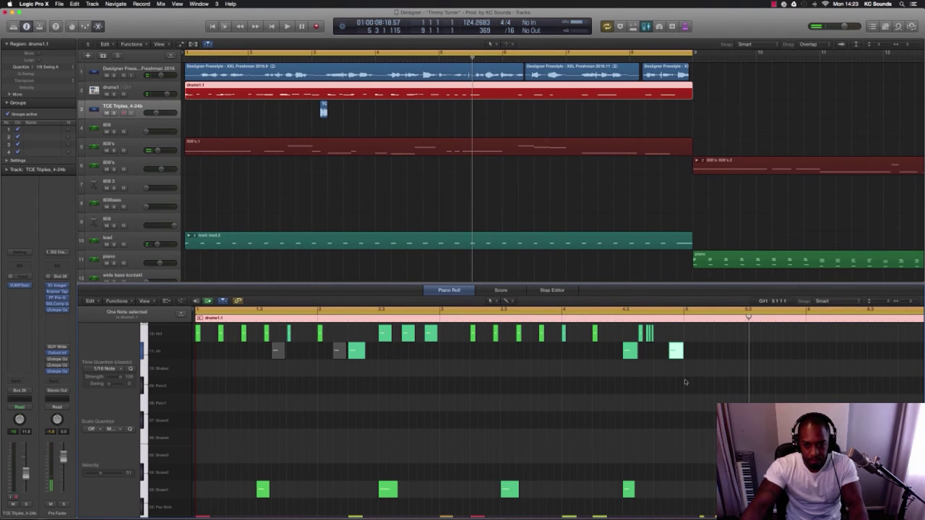
Copy the B1 and A#1 notes of bars 1 to 4 to bars 5 to 8 and replay from bar 1.
drag(528, 341, 688, 334)
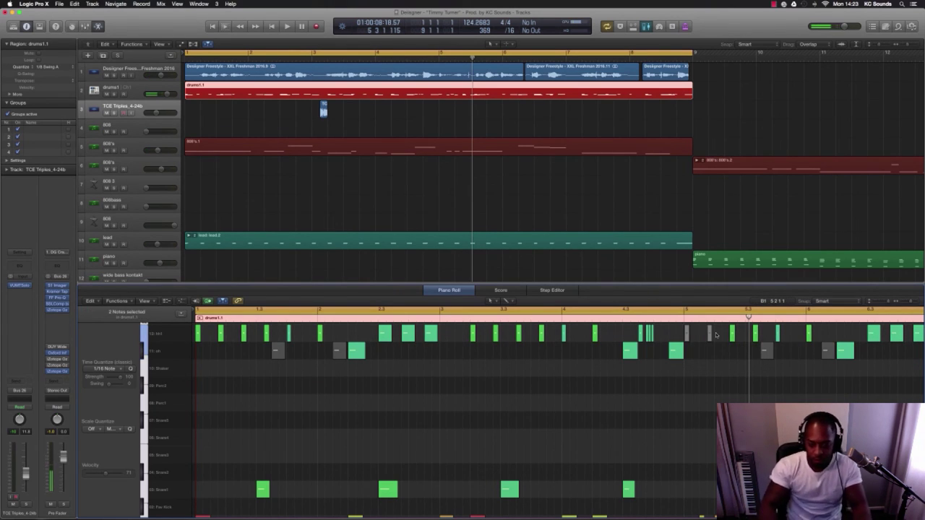
scroll(693, 341, down, 4)
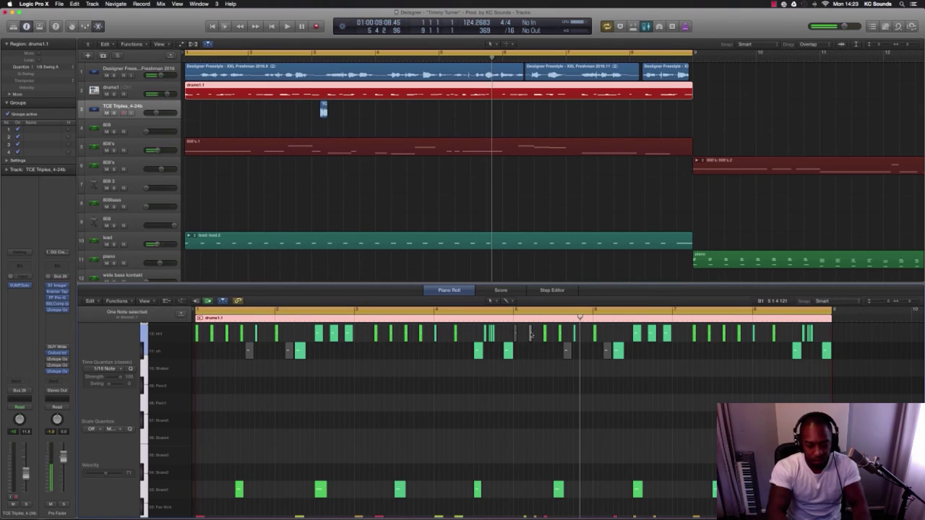
key(Return)
key(space)
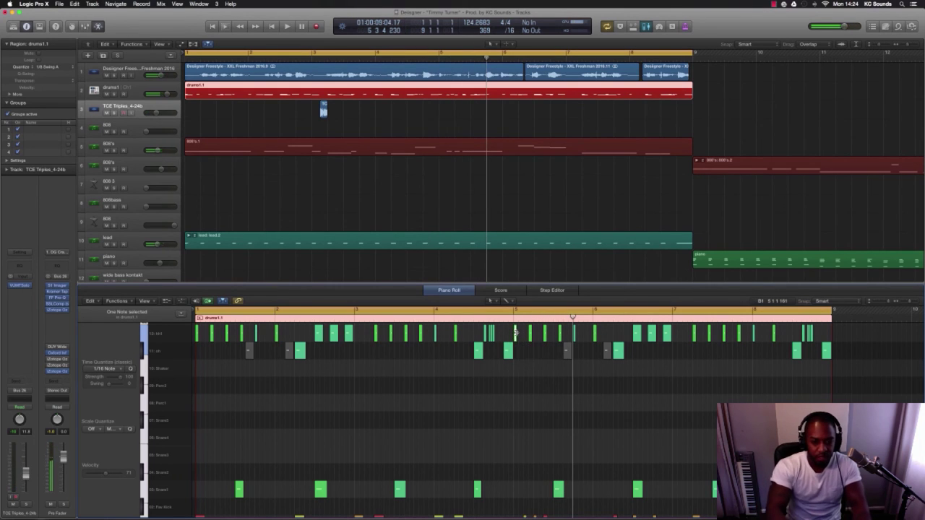
key(Return)
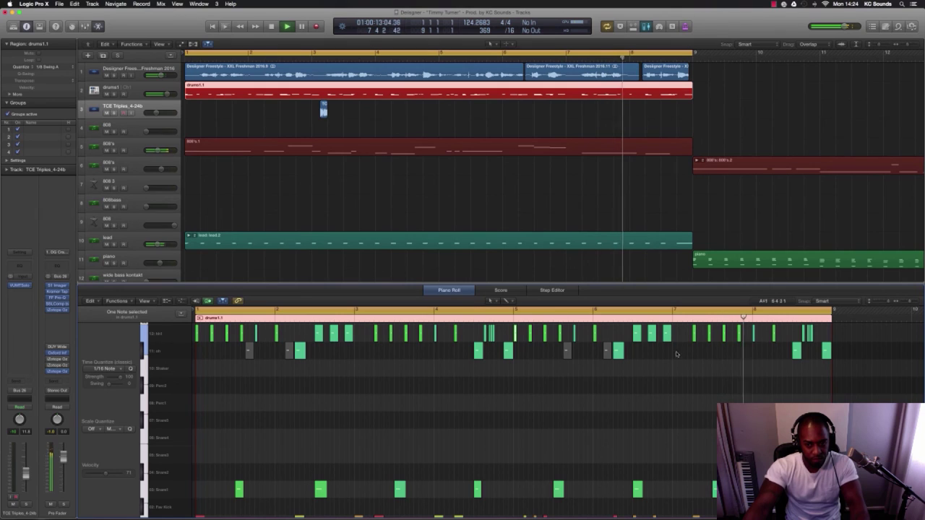
key(space)
With the drums1 and 808's regions open together, shorten the 808 note at 7 2 1, copy it with its C1 kick to 7 3 3, and replay.
scroll(606, 174, up, 1)
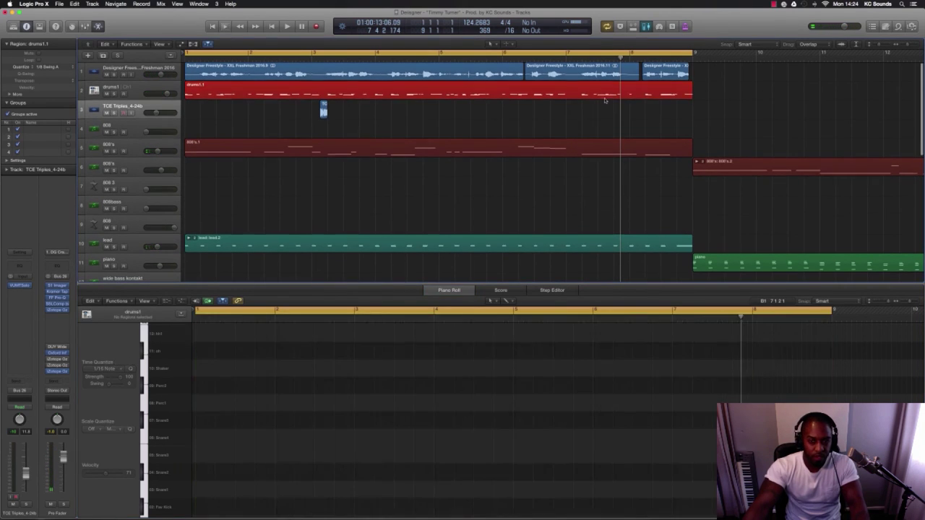
shift+click(612, 142)
scroll(702, 375, down, 3)
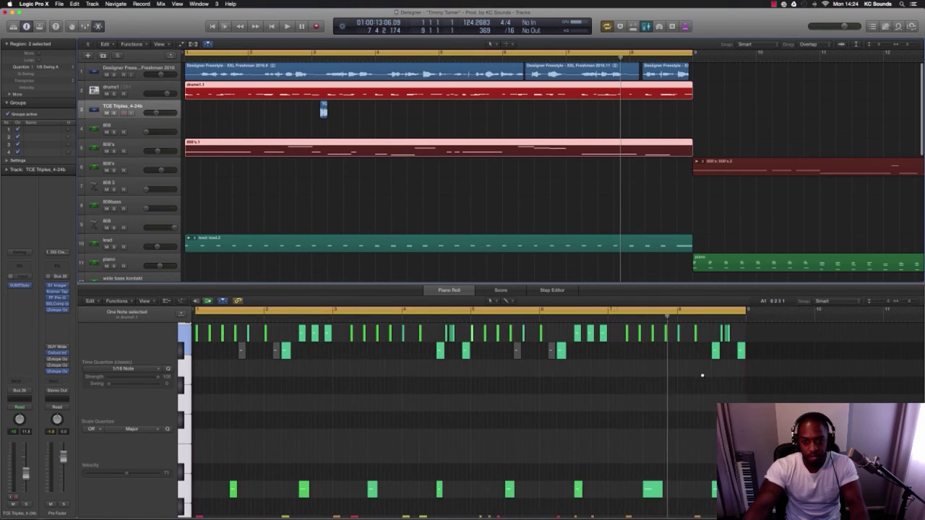
scroll(697, 370, down, 3)
scroll(696, 370, up, 4)
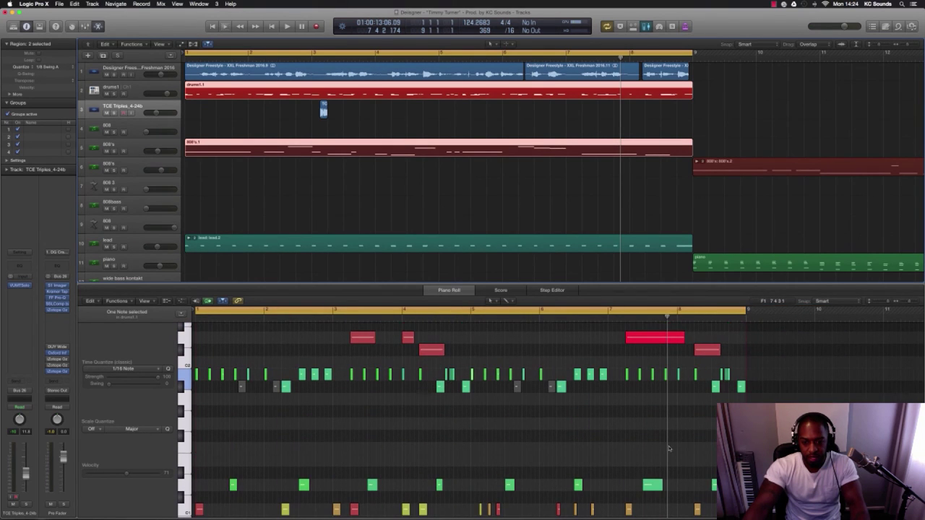
scroll(633, 384, down, 1)
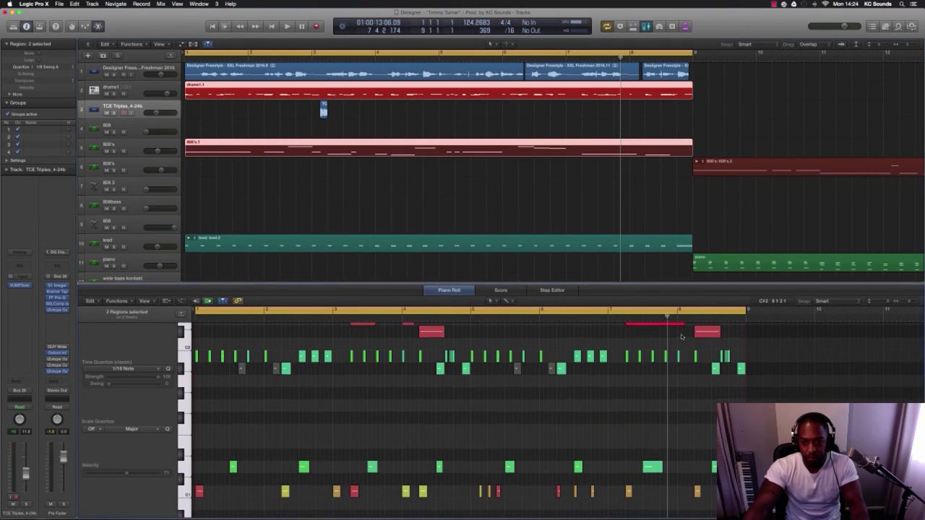
scroll(683, 337, up, 1)
drag(682, 333, 646, 338)
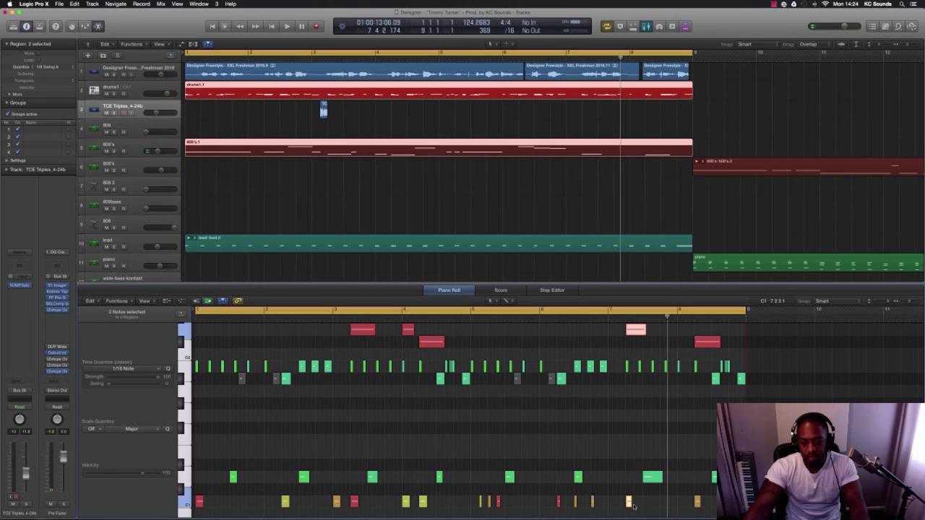
drag(628, 504, 655, 505)
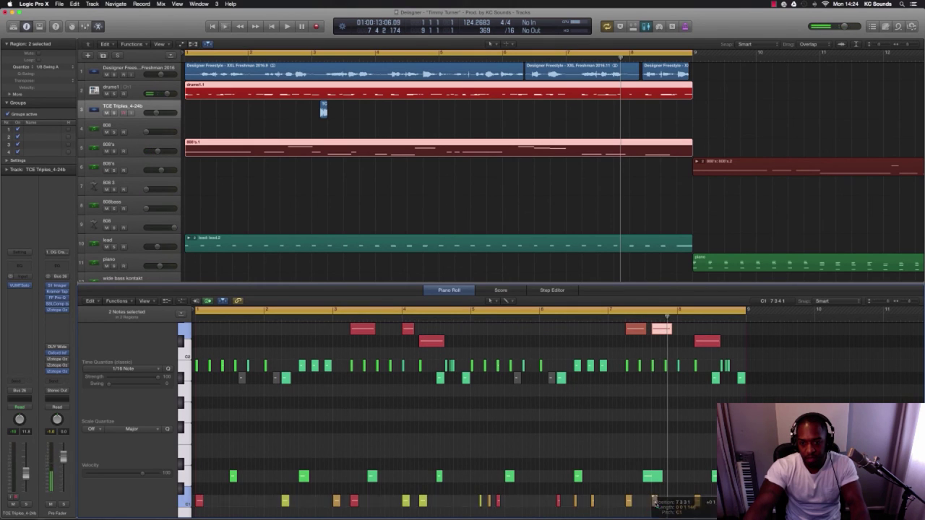
key(space)
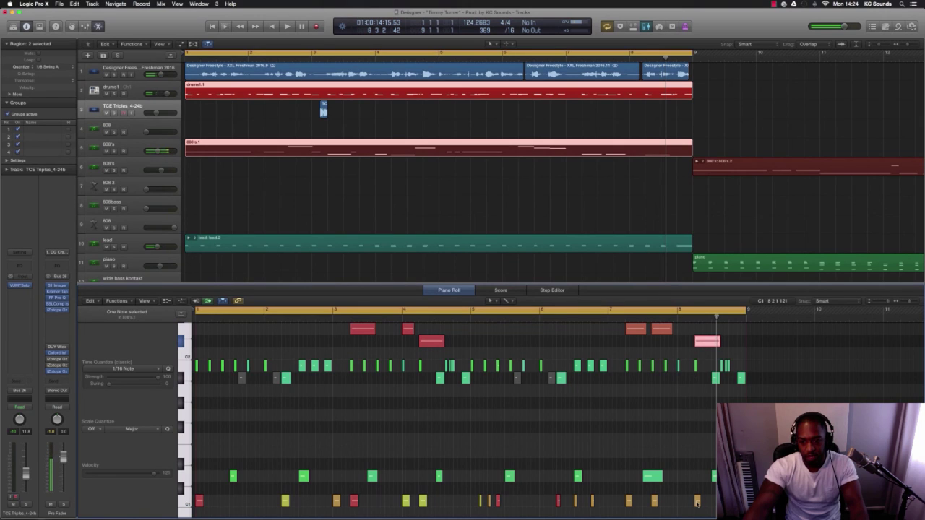
Shorten the 808 note at 8 2 1 and copy it with its C1 kick to 8 3 3.
drag(719, 343, 715, 344)
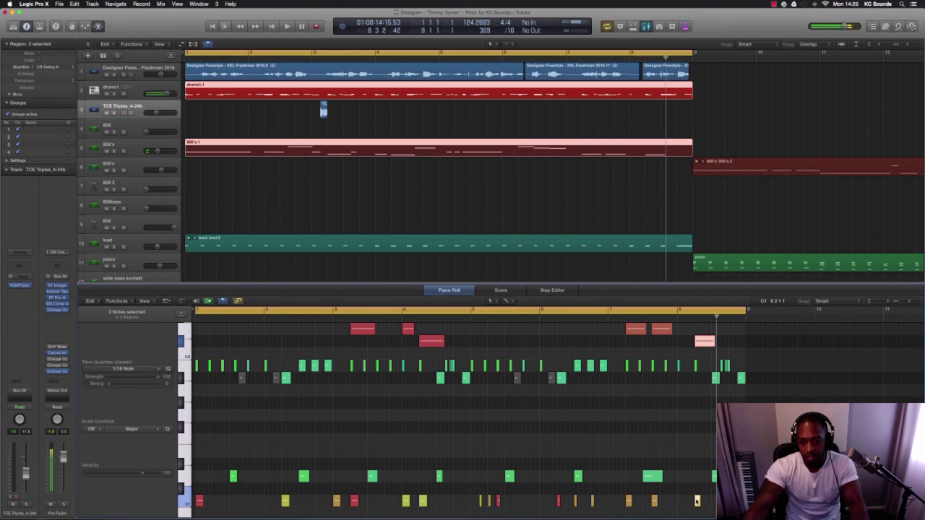
drag(697, 502, 724, 501)
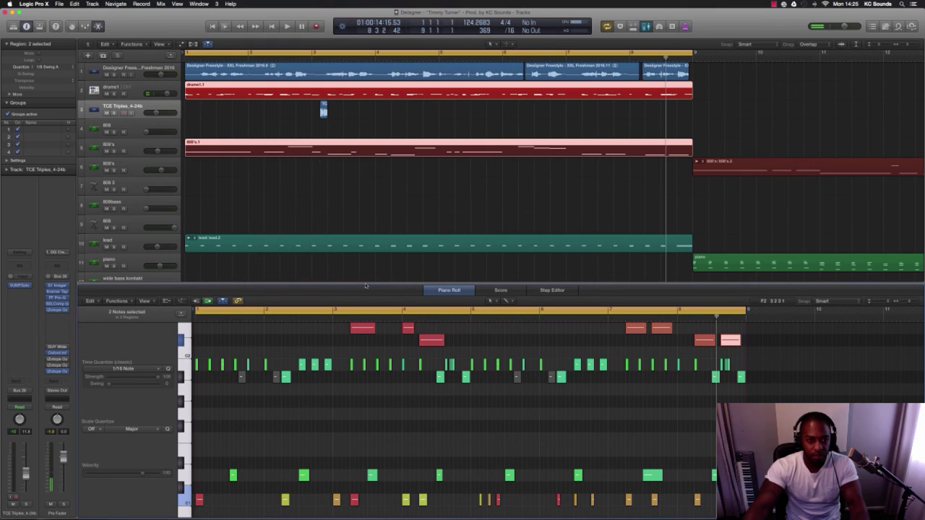
Unmute the Desiigner Freestyle vocal track and play the beat from bar 1.
scroll(317, 166, down, 3)
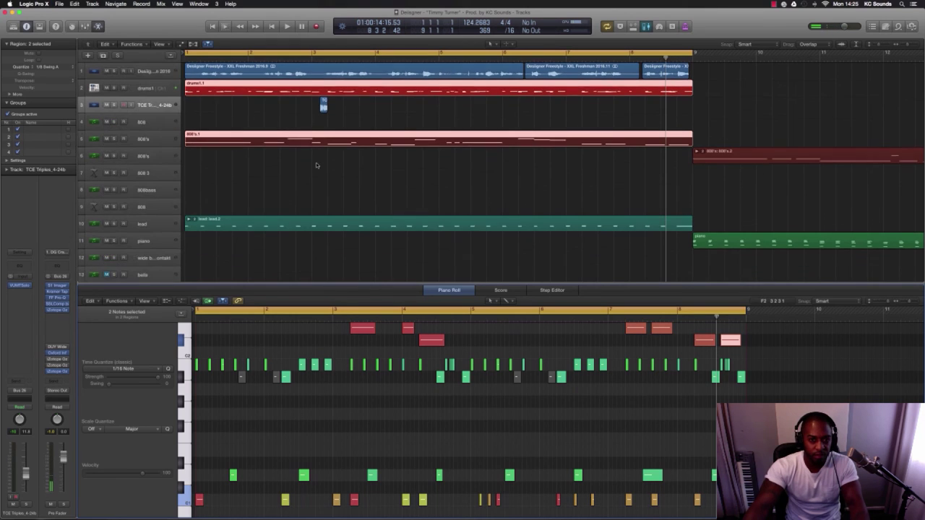
click(107, 71)
key(Return)
key(space)
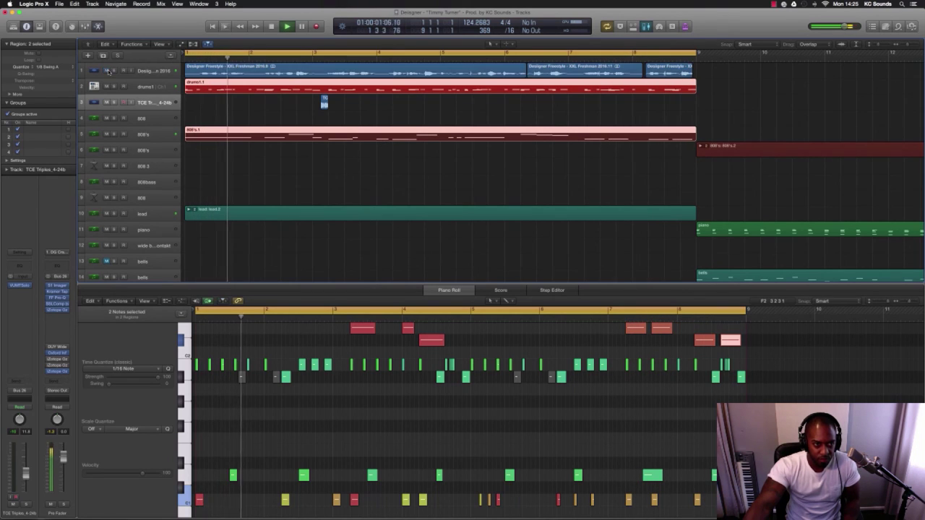
Insert the FF Pro-Q 2 equalizer on the Desiigner vocal track and move its window clear of the track list.
click(148, 70)
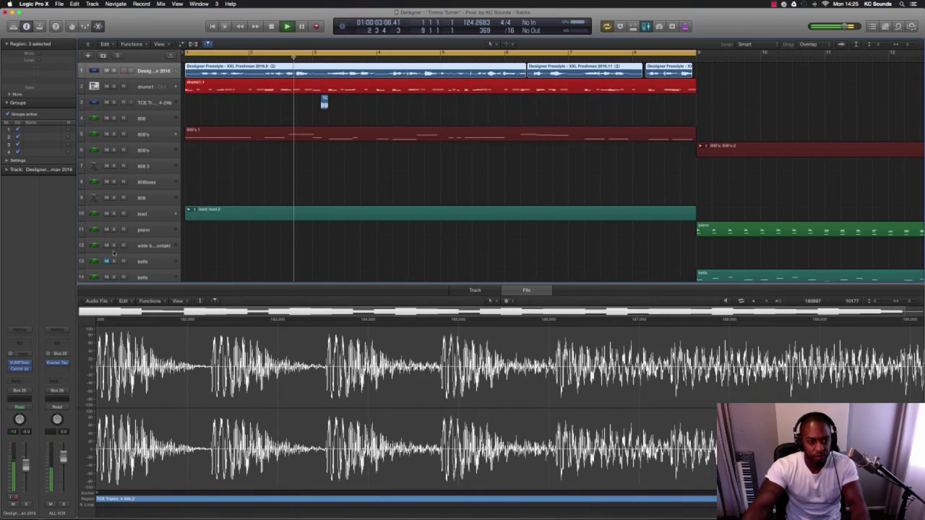
click(29, 375)
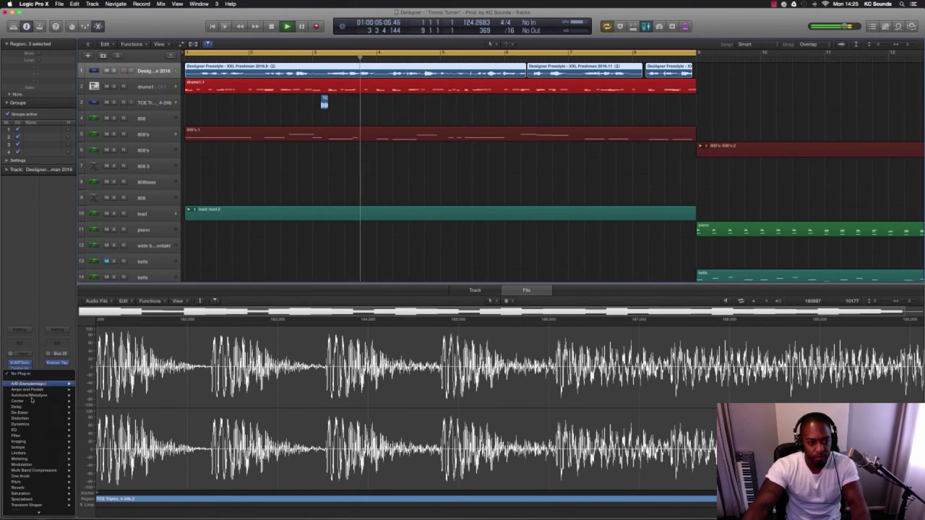
mouse_move(42, 432)
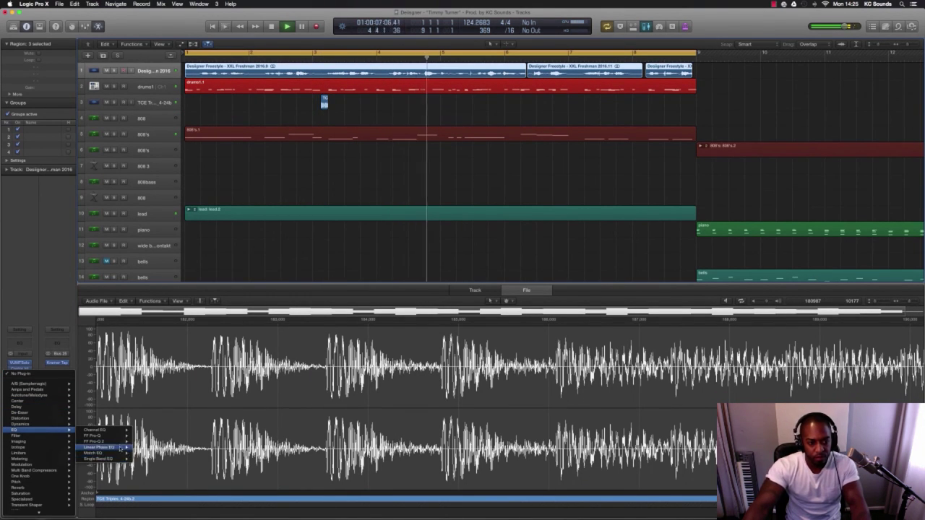
click(144, 442)
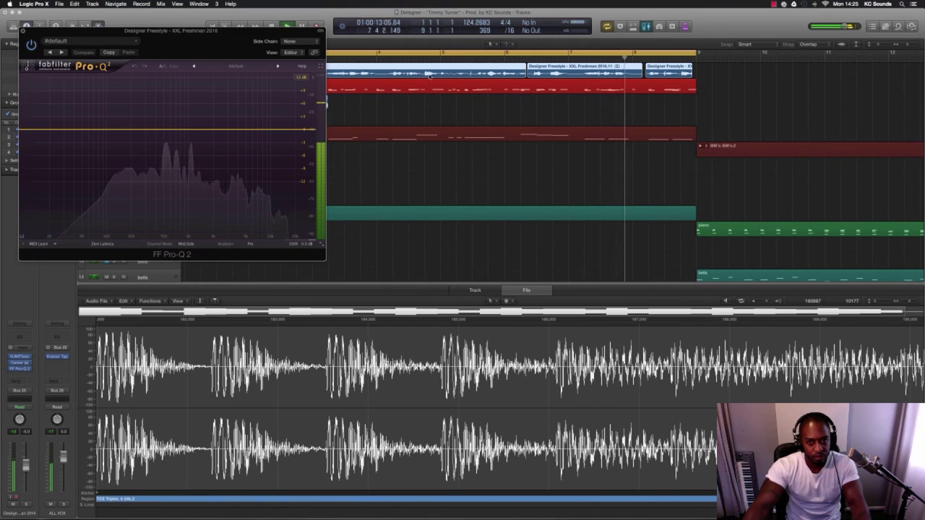
drag(217, 47, 231, 119)
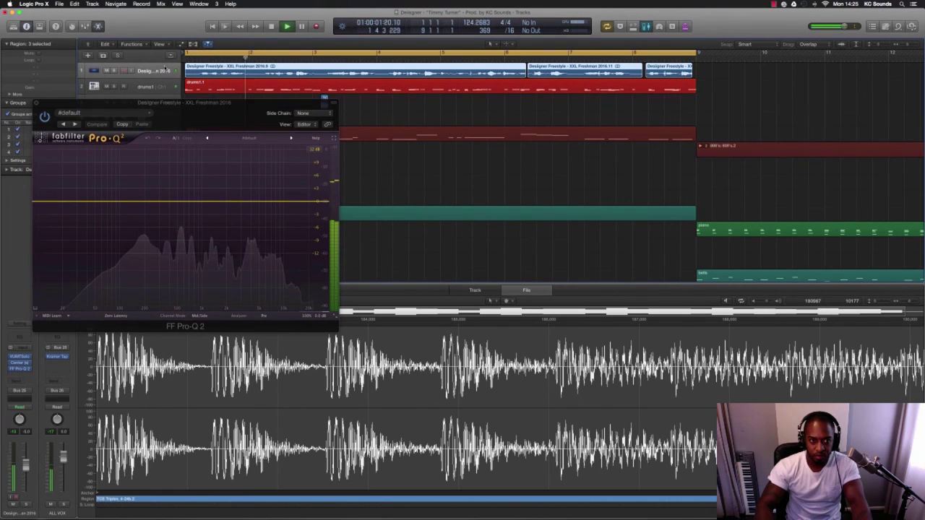
drag(221, 102, 784, 78)
Lower the volume of the TCE TM88 ambience-24b track slightly.
scroll(466, 163, down, 6)
scroll(466, 163, up, 5)
key(super+Left)
key(super+Left)
key(super+Up)
key(super+Up)
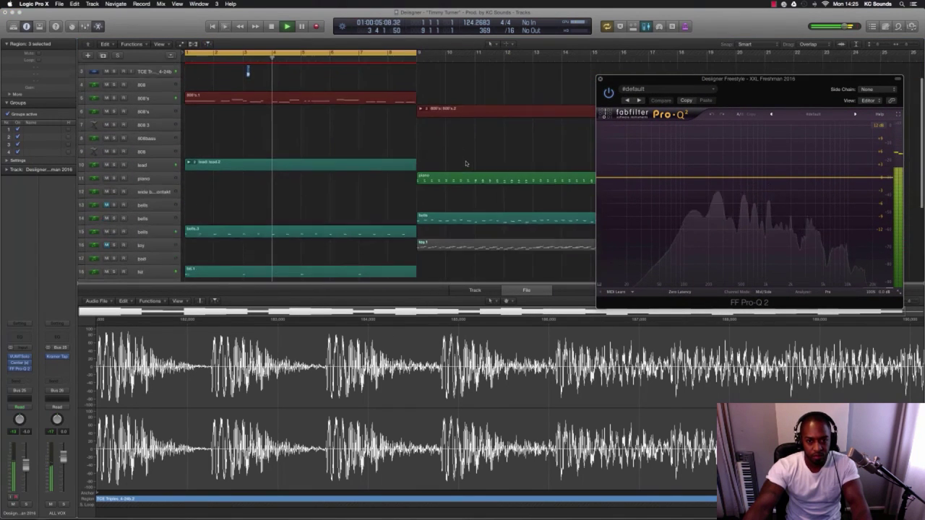
scroll(466, 163, down, 5)
scroll(395, 185, up, 1)
click(163, 227)
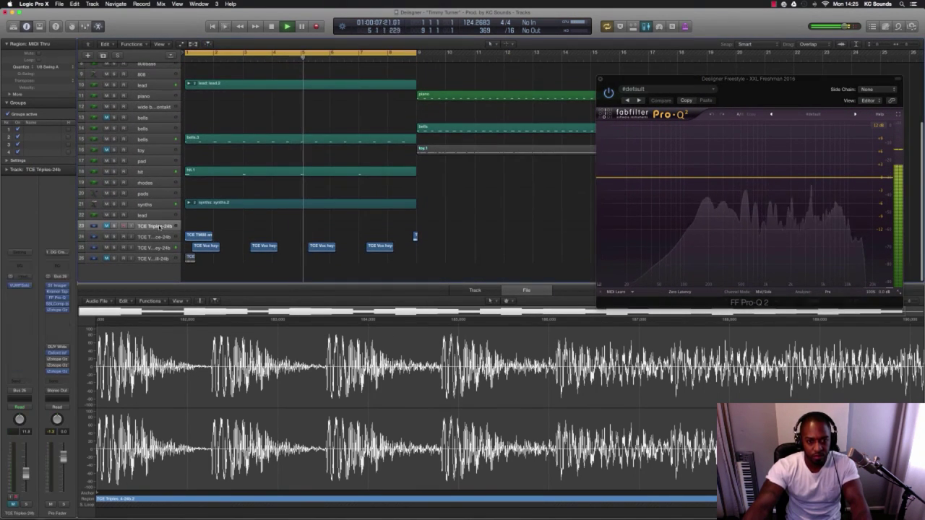
click(166, 237)
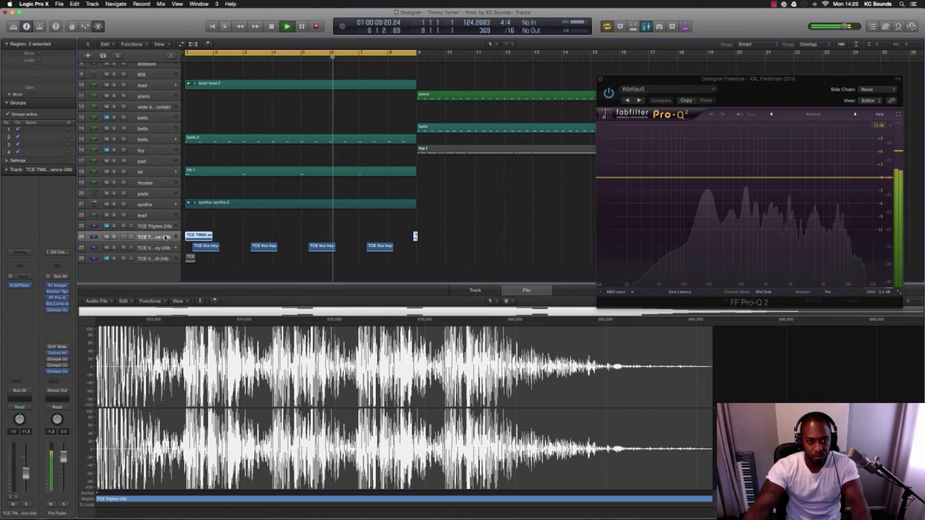
click(259, 231)
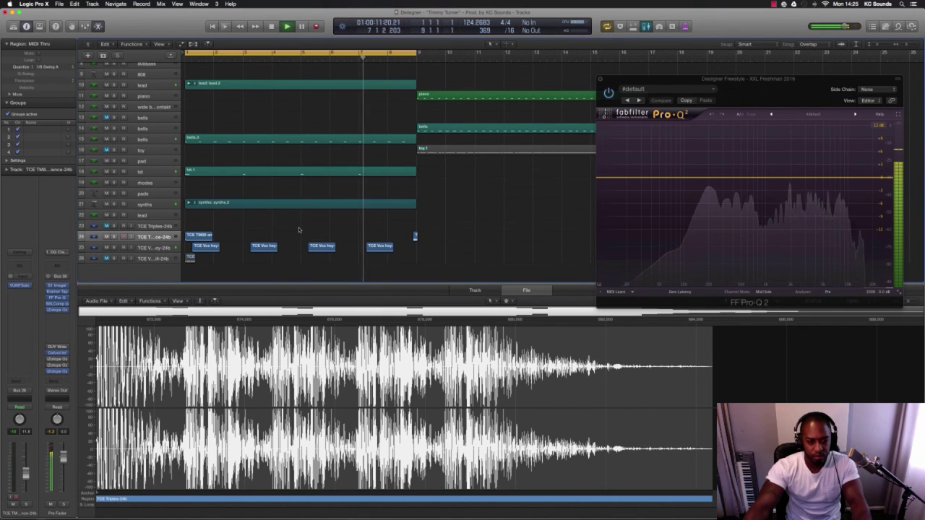
scroll(299, 230, up, 5)
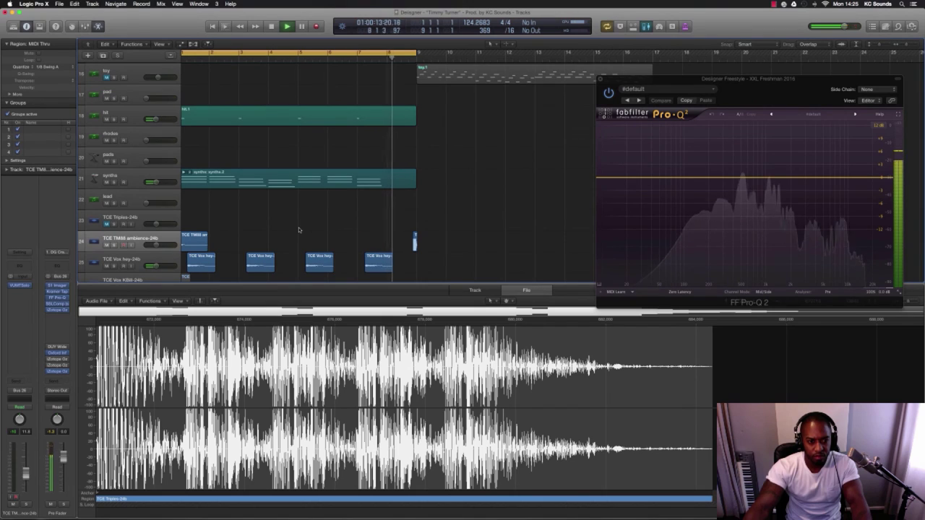
drag(153, 245, 149, 246)
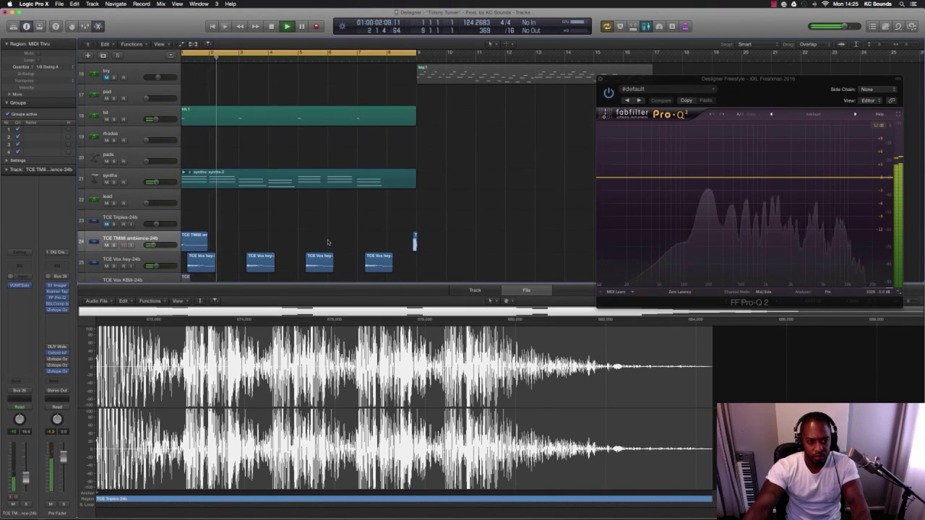
Put the TCE Triples region at the end of bar 8 on the TCE Triples-24b track and copy it to bar 5.
scroll(327, 242, left, 1)
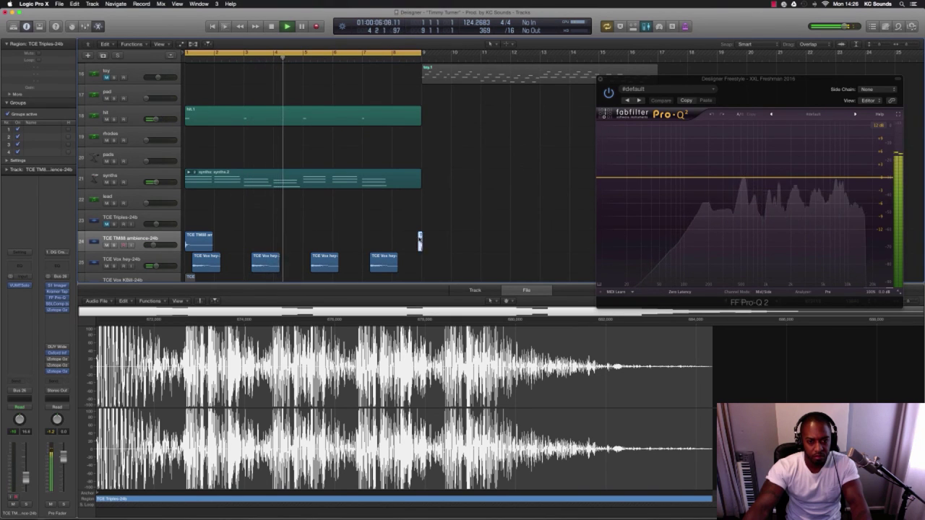
drag(419, 222, 308, 224)
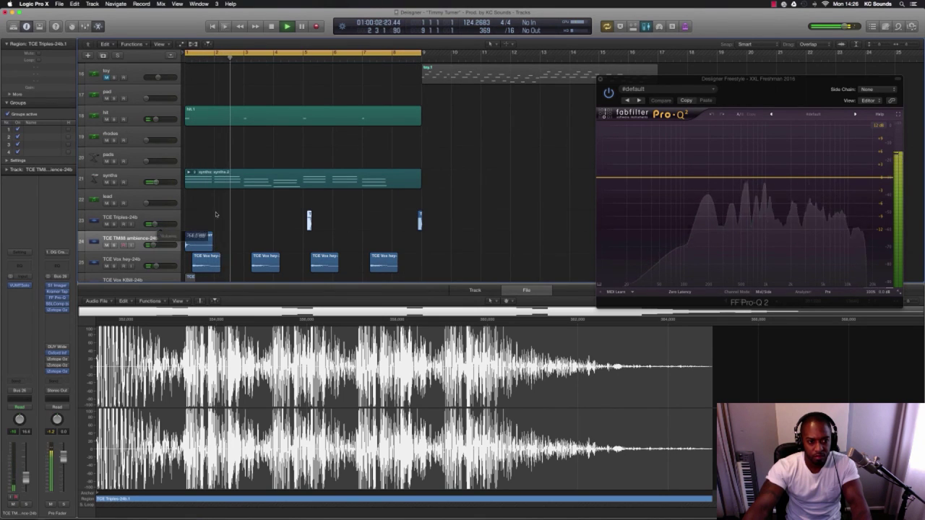
scroll(233, 213, down, 5)
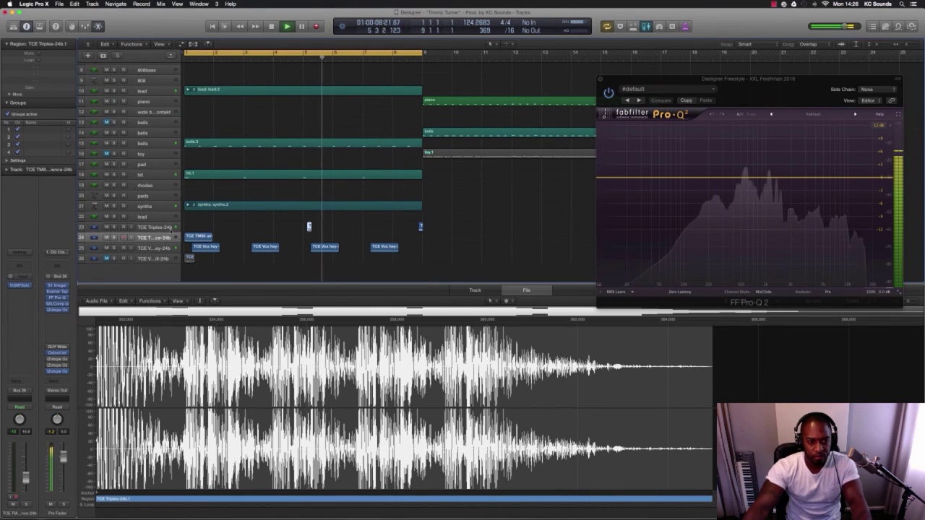
click(156, 229)
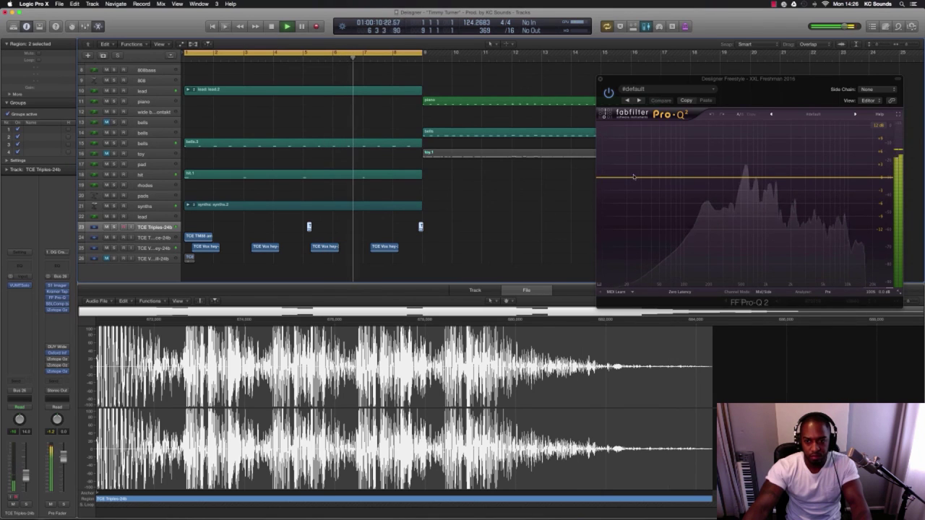
In the vocal equalizer, cut the mids by about 4 dB and the low mids by about 3 dB, and boost the upper range by about 3 dB.
drag(737, 177, 750, 147)
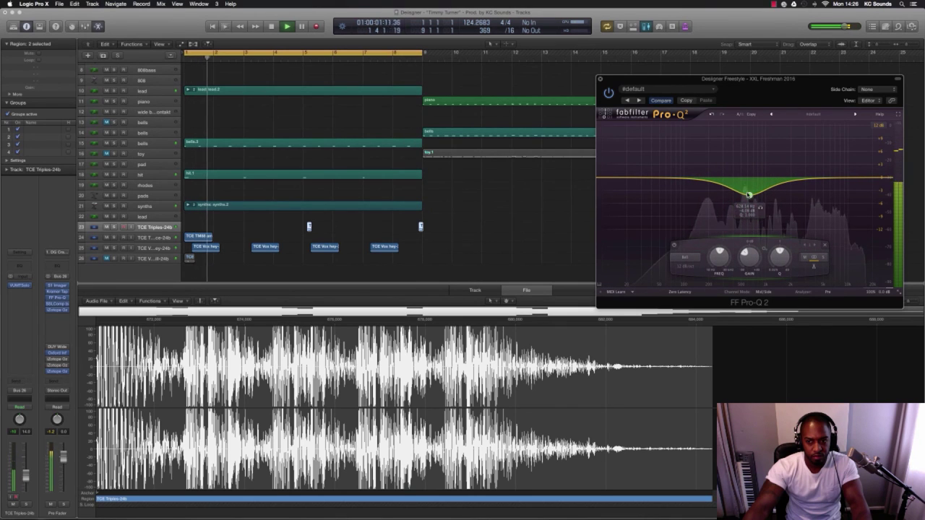
drag(709, 182, 707, 188)
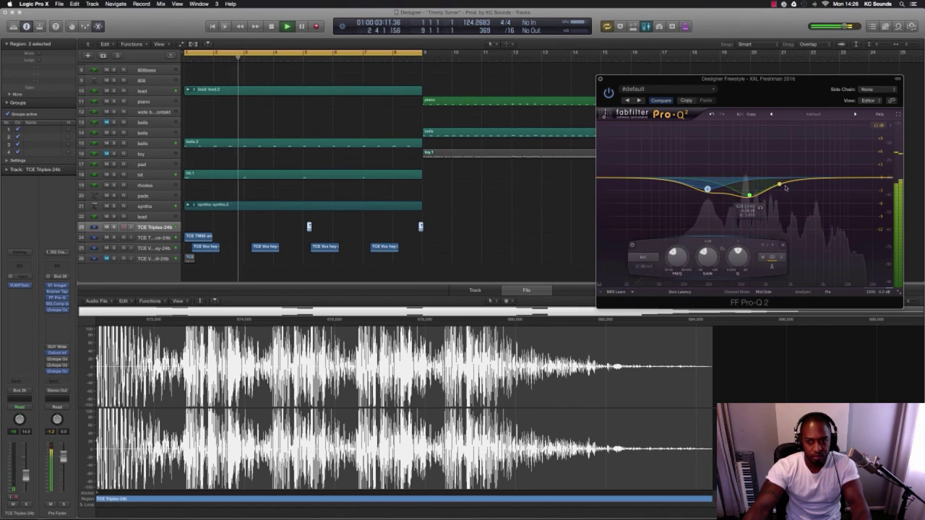
drag(793, 181, 801, 169)
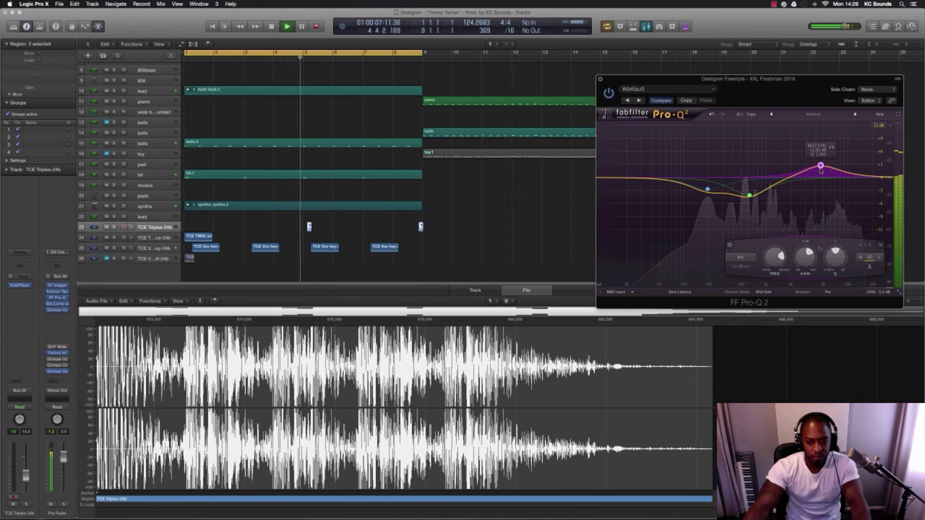
Turn the vocal equalizer's upper band into a cut of about 2.75 dB and add a gentle high-shelf boost of about 1 dB.
key(super+Up)
key(super+Up)
key(super+Up)
key(super+Up)
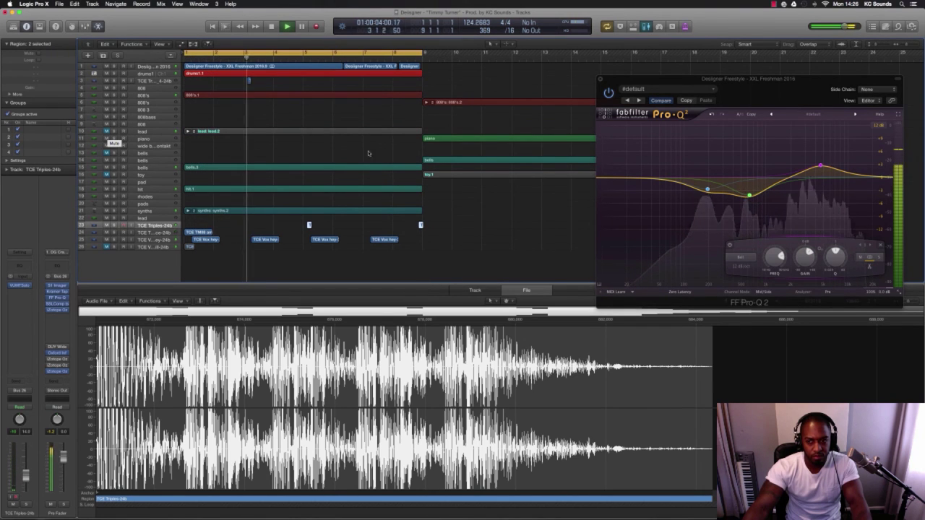
drag(820, 166, 812, 189)
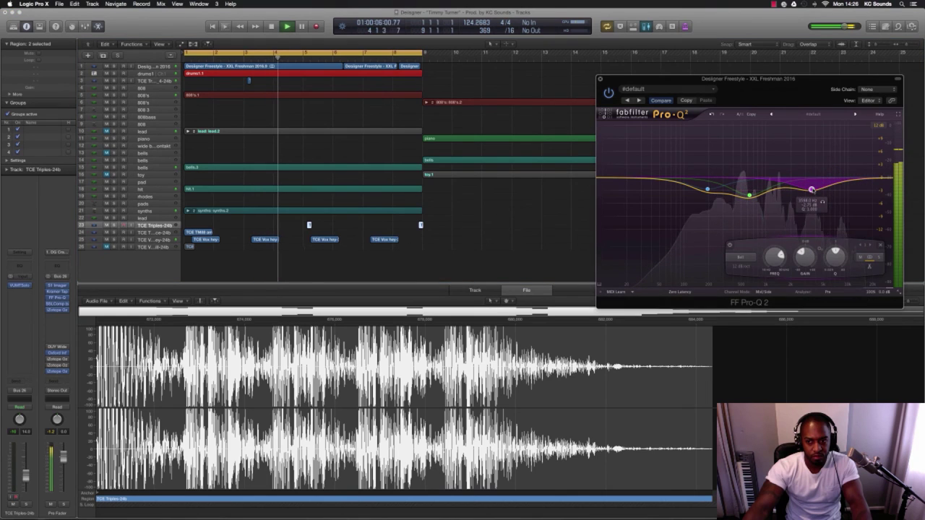
drag(865, 179, 863, 173)
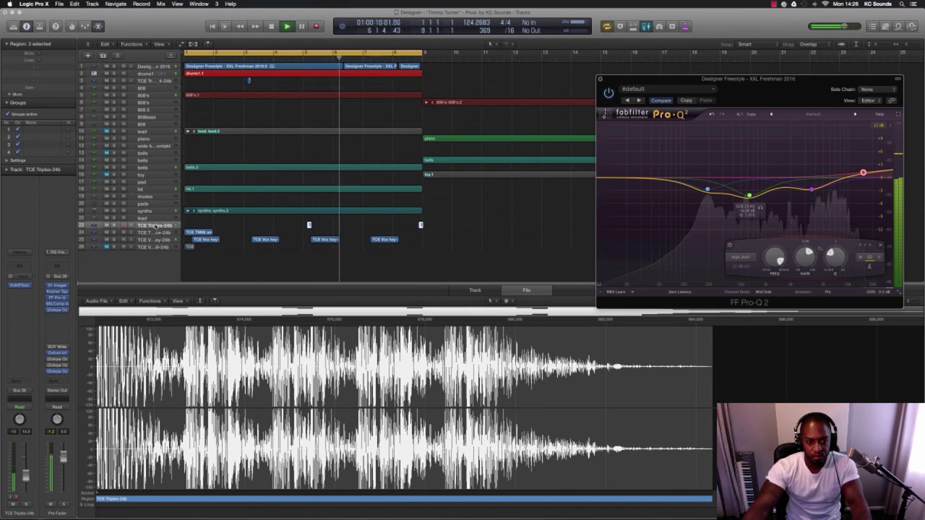
click(19, 285)
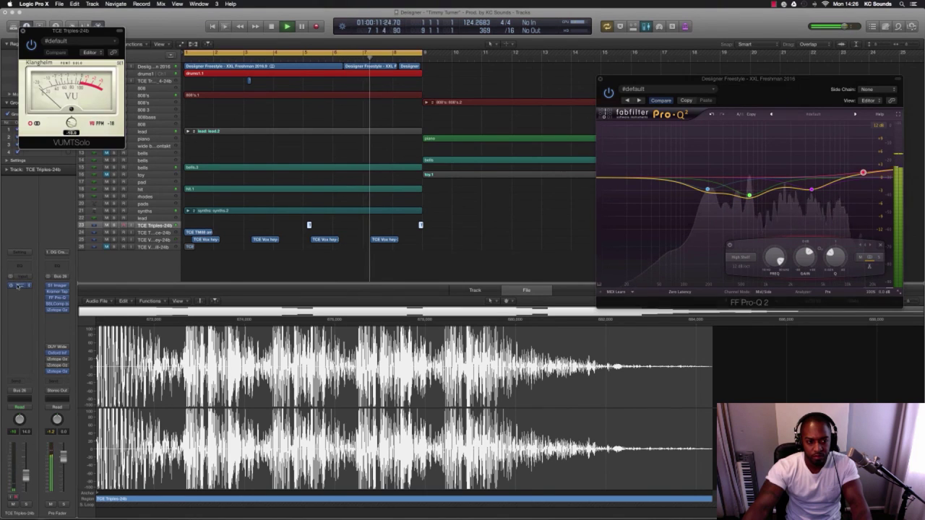
click(23, 31)
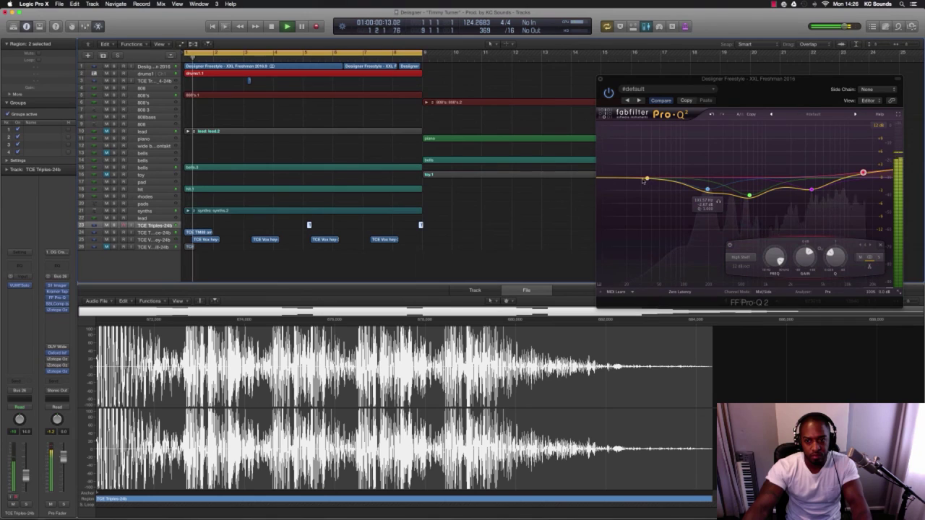
Add an upper-mid boost of about 2 dB, ease the two lower cuts to about 1 and 2 dB, and close the equalizer.
drag(729, 194, 779, 169)
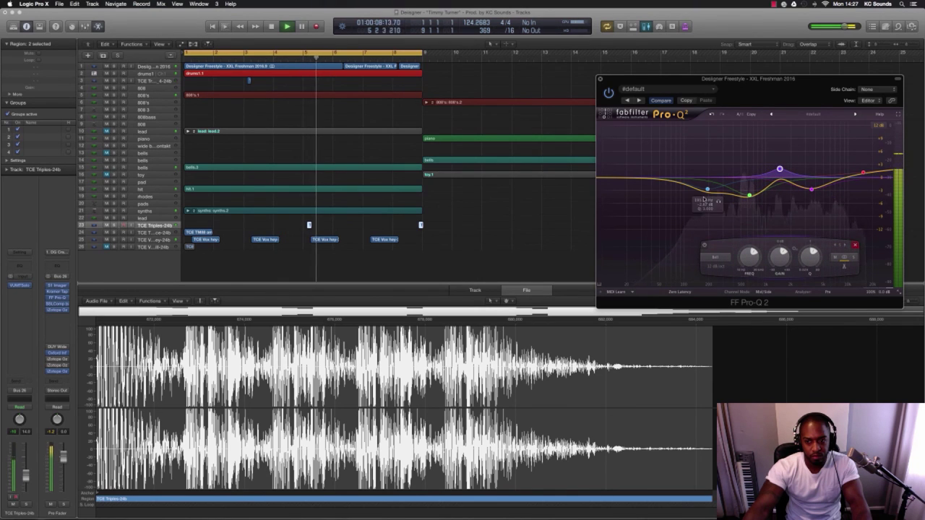
drag(709, 191, 746, 186)
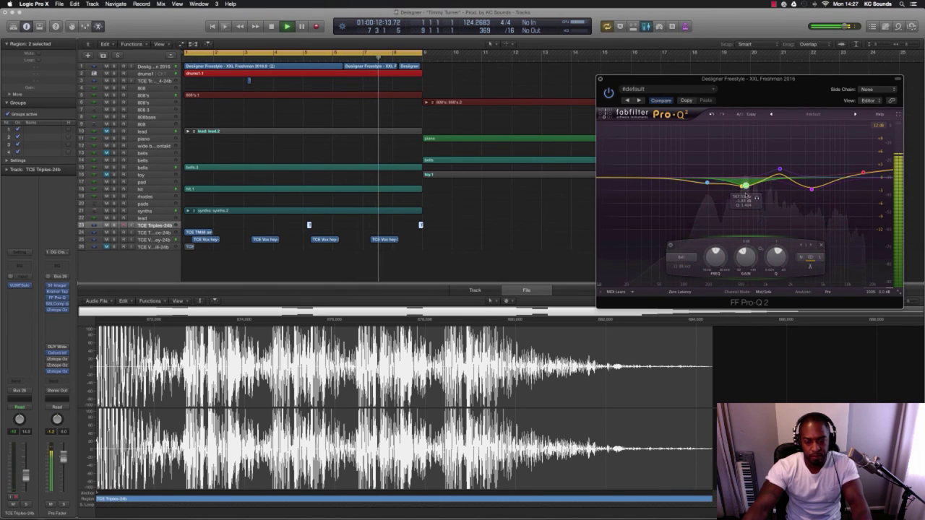
click(600, 79)
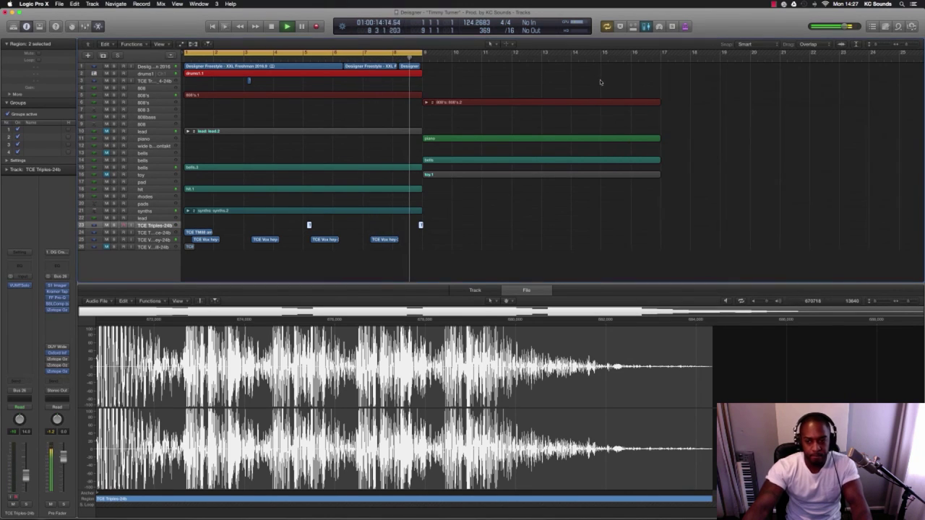
In the 808's region, lower the velocity of the D3 note in bar 4 to 97 and the highest note in bar 6 to 111.
scroll(482, 197, down, 3)
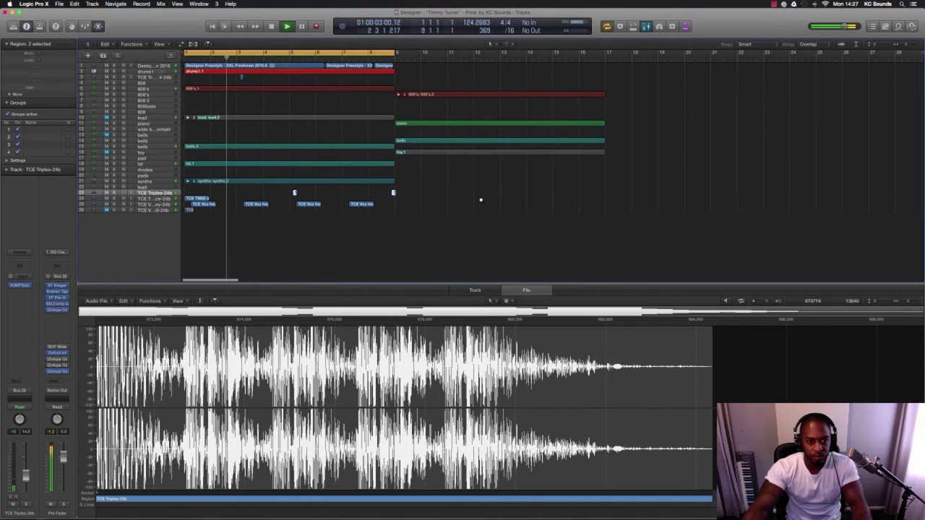
scroll(481, 200, up, 1)
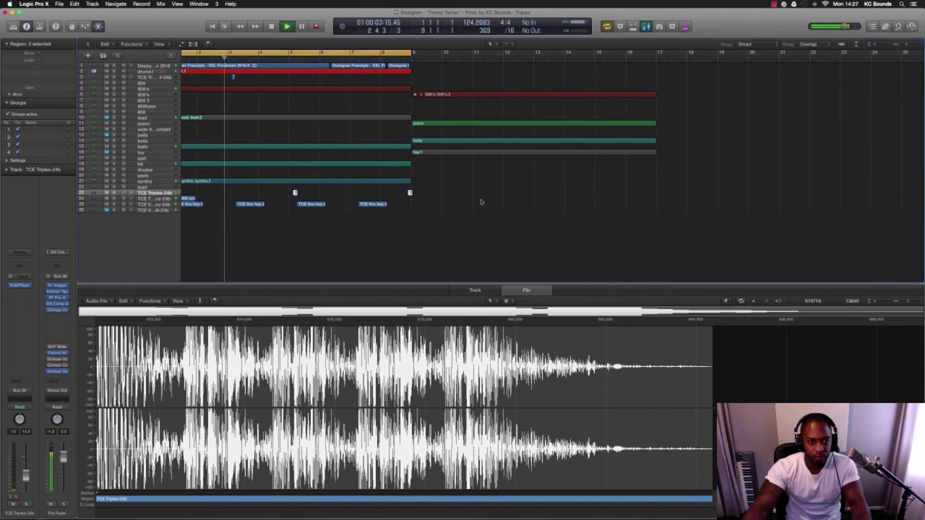
click(220, 71)
click(239, 88)
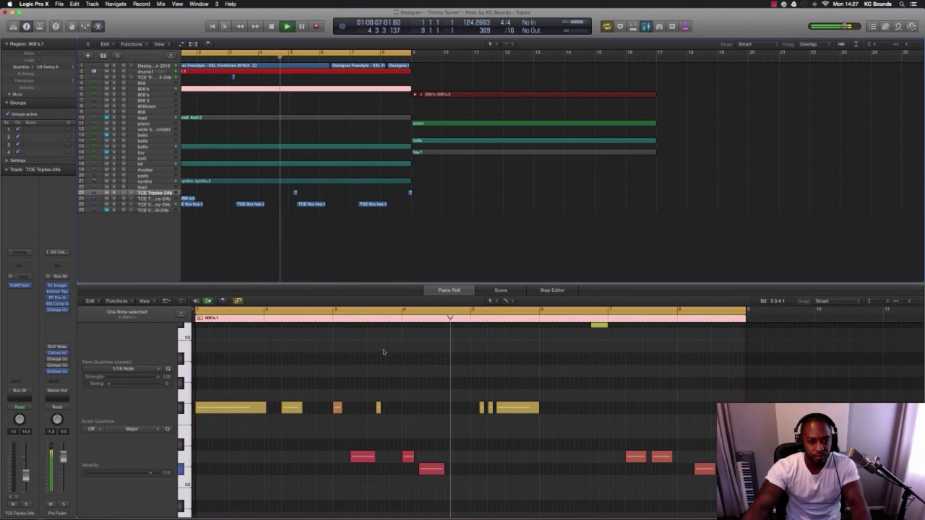
scroll(381, 351, down, 3)
click(345, 355)
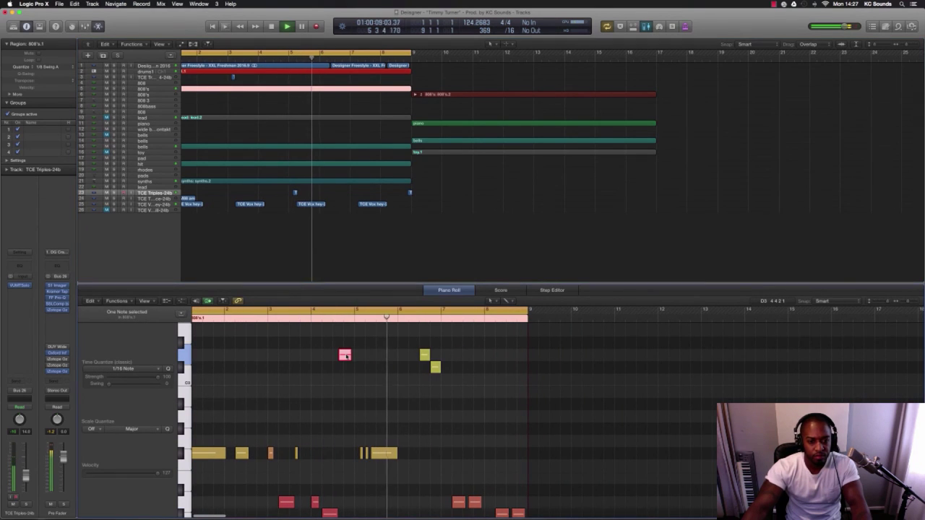
scroll(326, 425, down, 5)
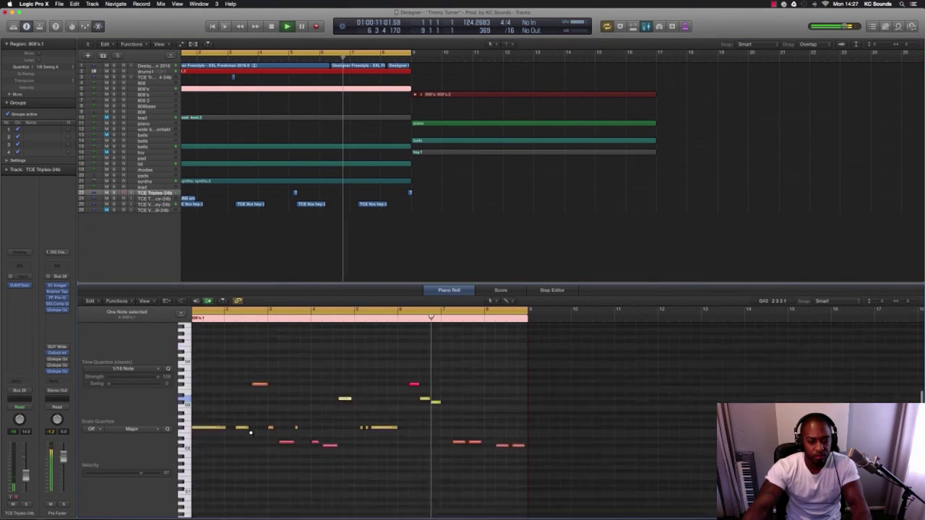
click(414, 394)
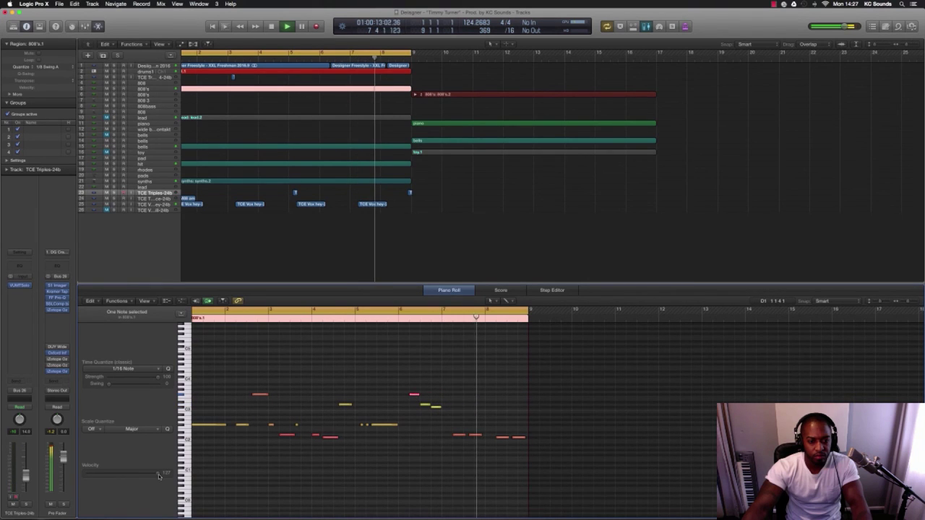
drag(157, 474, 148, 475)
scroll(274, 431, left, 2)
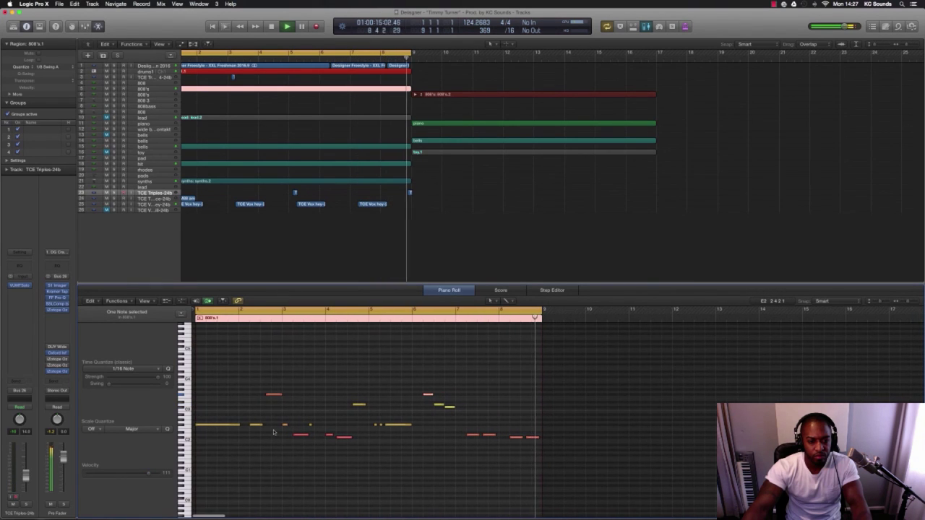
With the drums shown alongside the 808's, copy bar 2's kick note on C1 to the start of that bar's high 808 note.
scroll(273, 431, up, 1)
shift+click(237, 72)
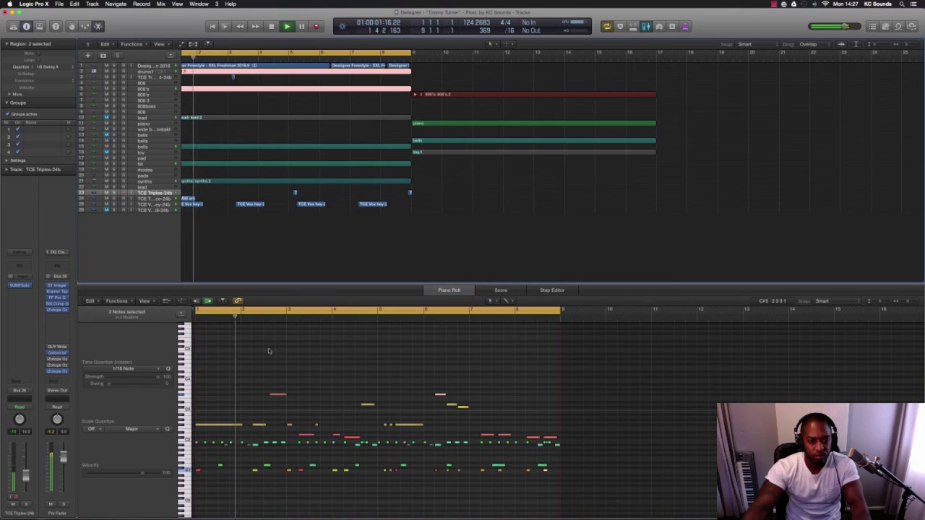
scroll(323, 415, up, 3)
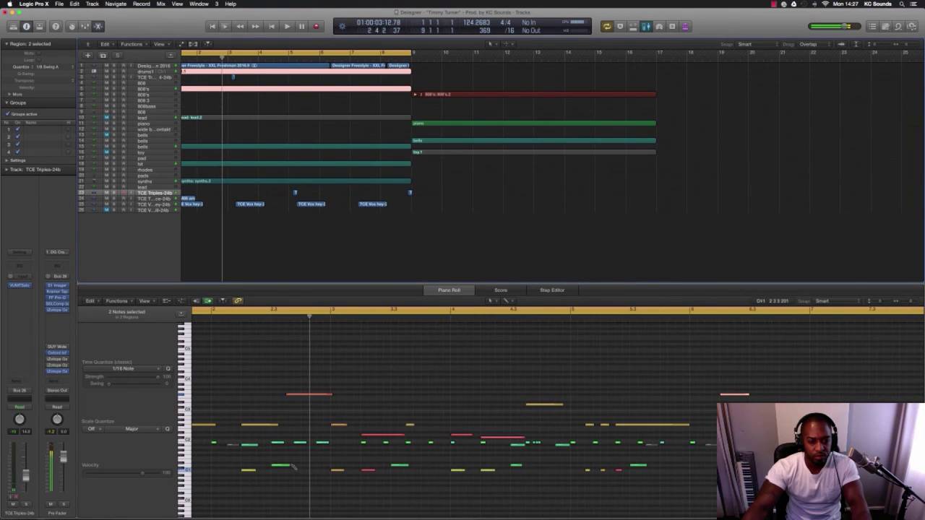
drag(252, 473, 299, 469)
scroll(299, 466, down, 5)
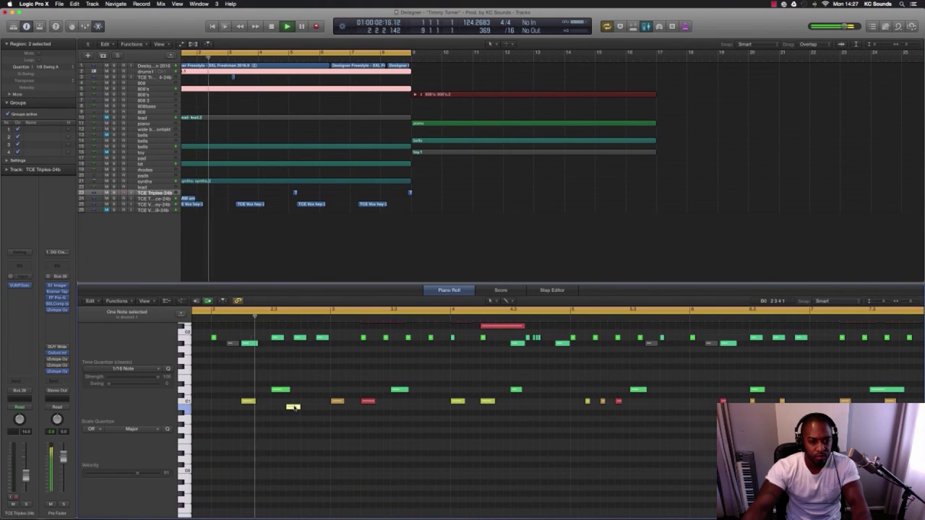
key(space)
drag(294, 408, 294, 406)
key(space)
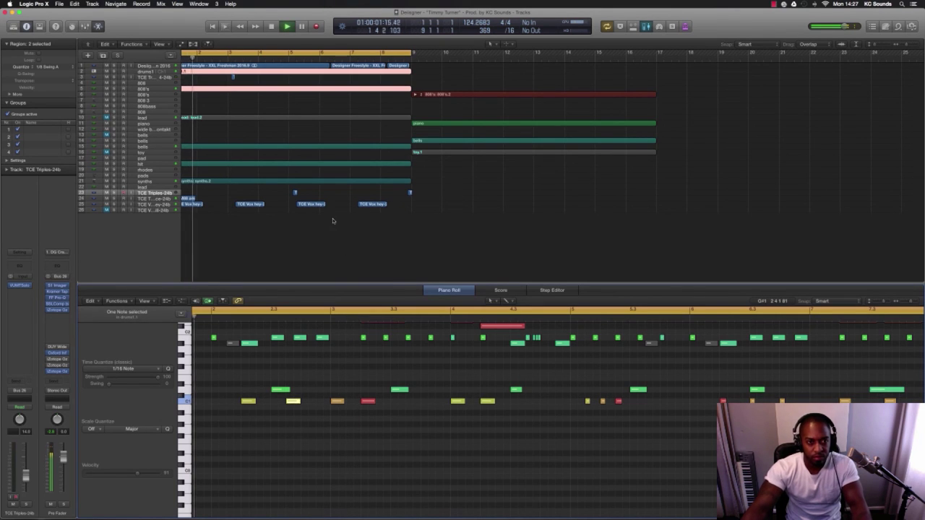
Add a Channel EQ to the active bells track, cutting about 5 dB at 2000 Hz and shelving the highs down about 7 dB at 5300 Hz.
scroll(334, 228, down, 2)
click(153, 148)
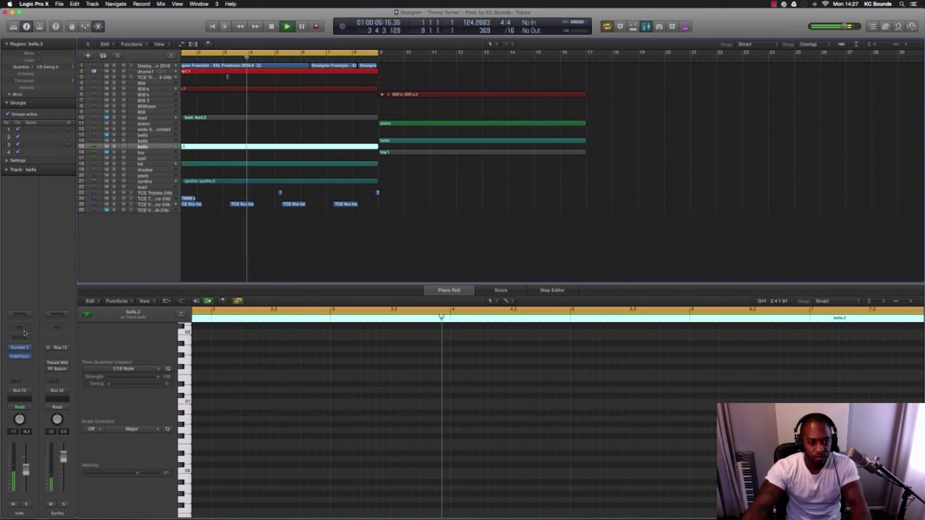
click(23, 330)
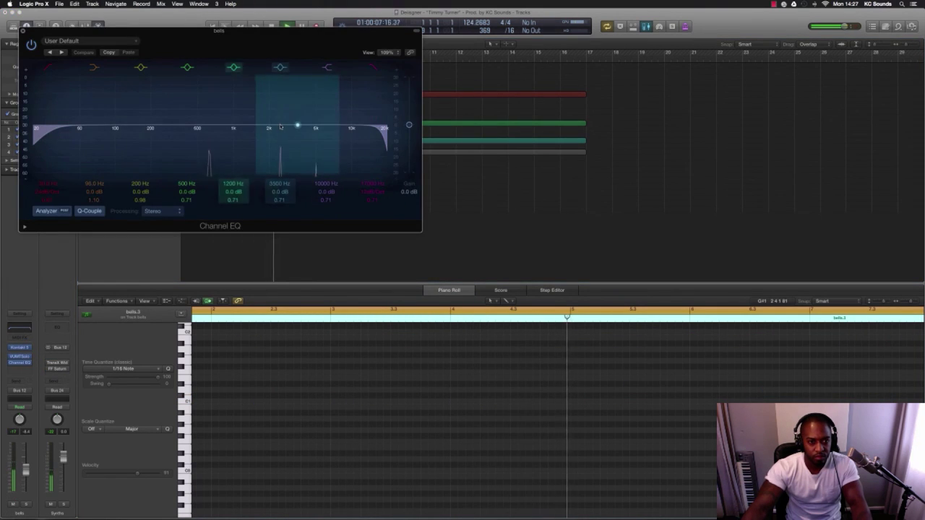
drag(294, 126, 267, 135)
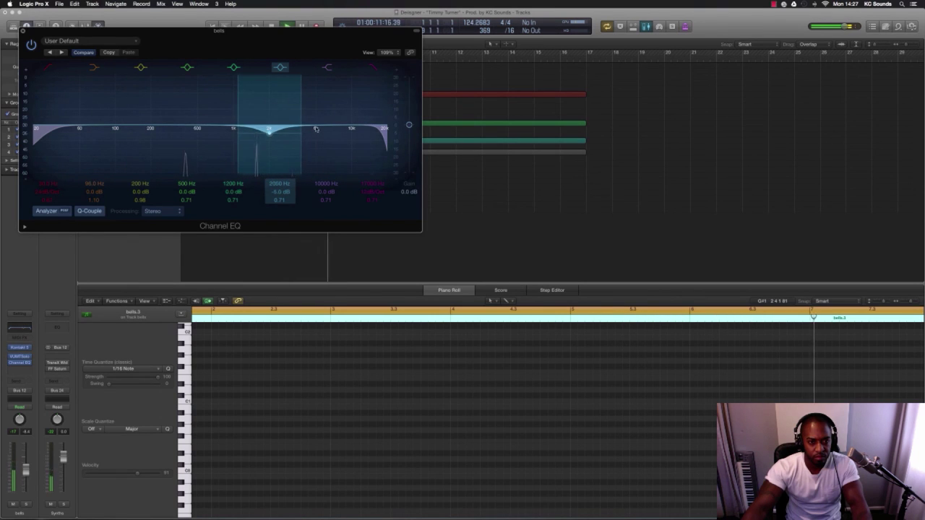
drag(352, 125, 317, 144)
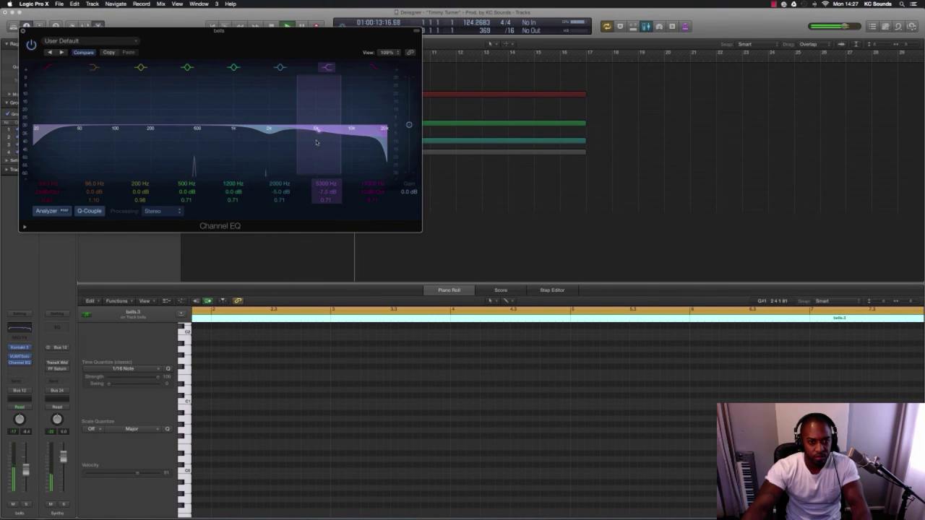
click(23, 32)
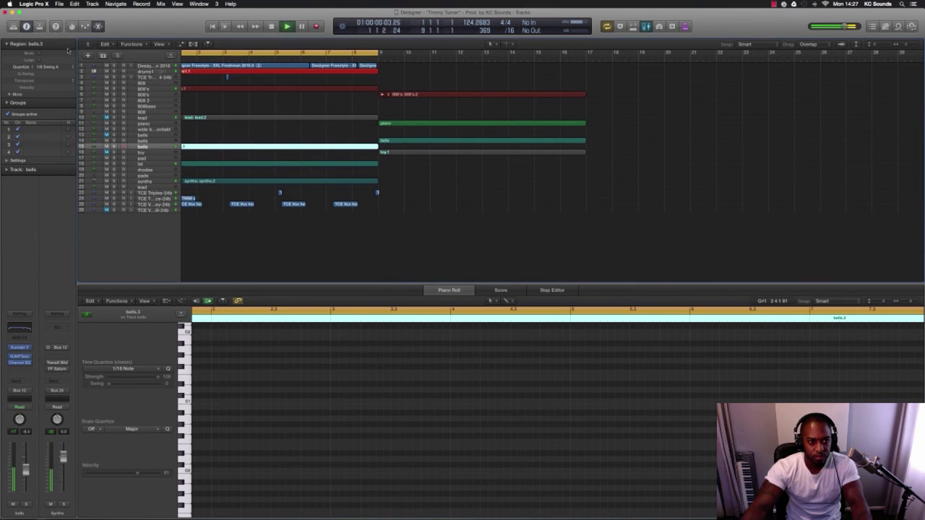
In the freestyle vocal's Pro-Q 2, turn the upper-mid boost into a slight cut, ease the neighbouring higher cut, and close the equalizer.
click(145, 66)
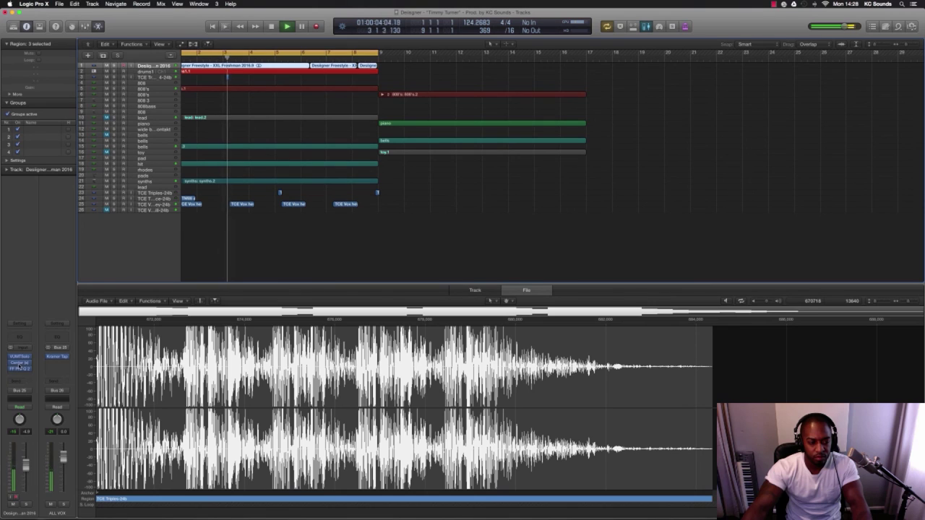
click(20, 369)
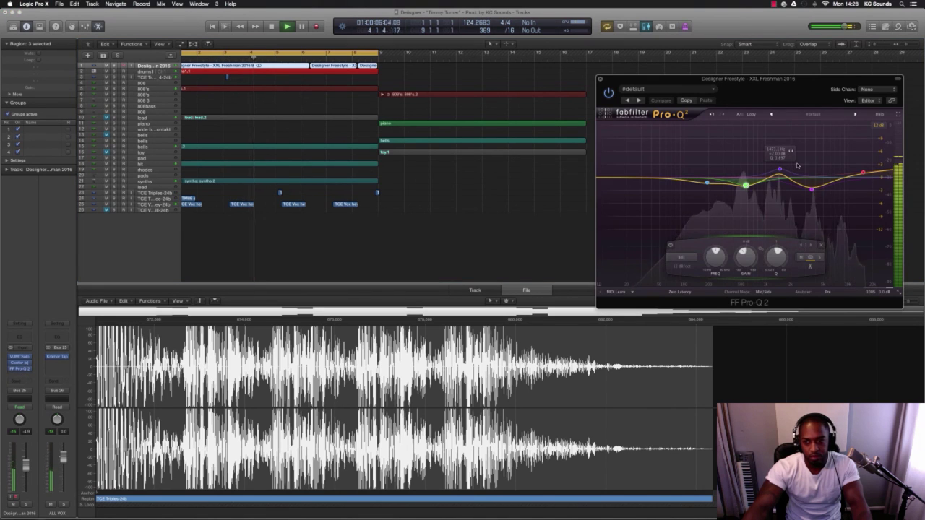
mouse_move(781, 170)
mouse_down()
mouse_move(800, 152)
mouse_move(799, 180)
mouse_move(819, 183)
mouse_move(791, 181)
mouse_up()
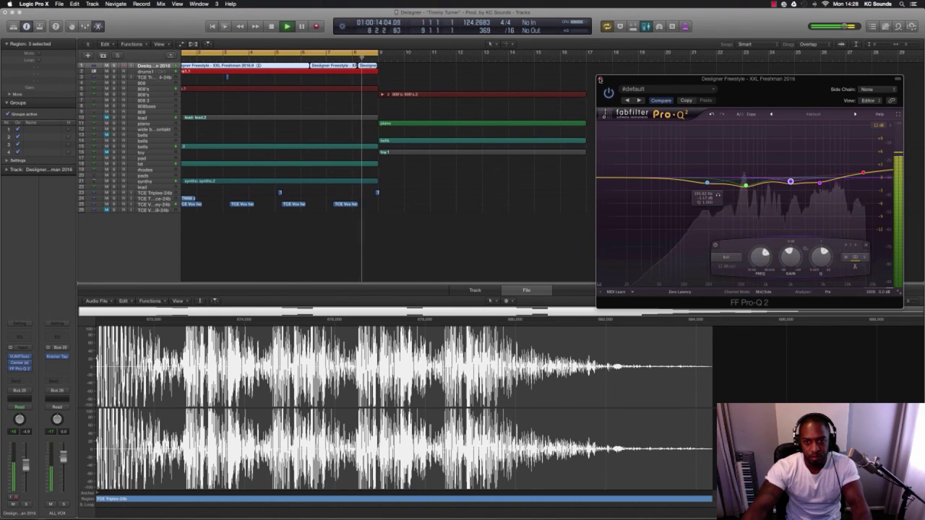
click(599, 78)
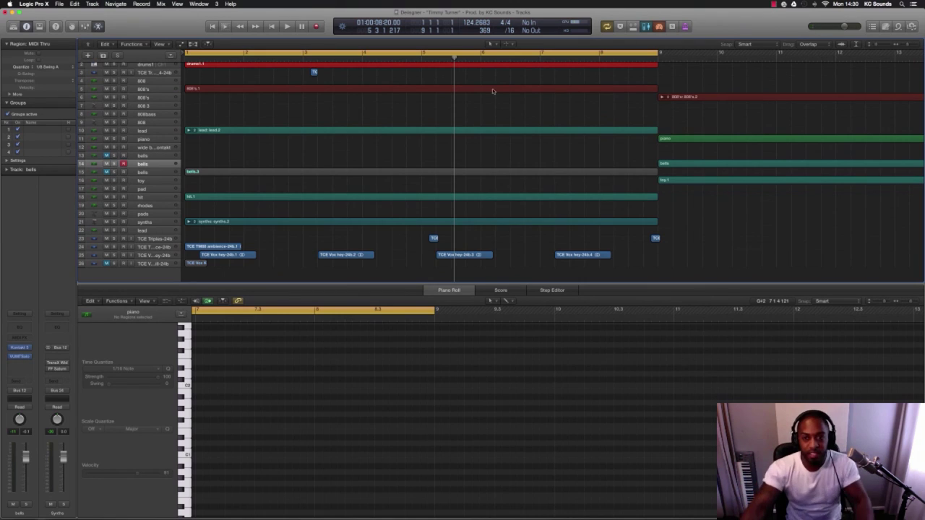
In the drums1.1 region, mute all the hi-hat notes on the main hat row from bar 5 through bar 8.
scroll(495, 92, up, 1)
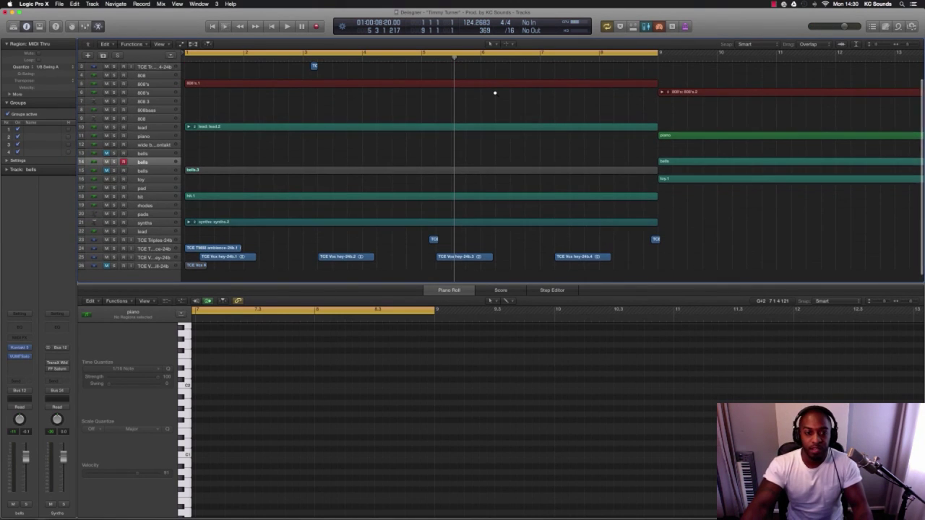
scroll(494, 92, down, 3)
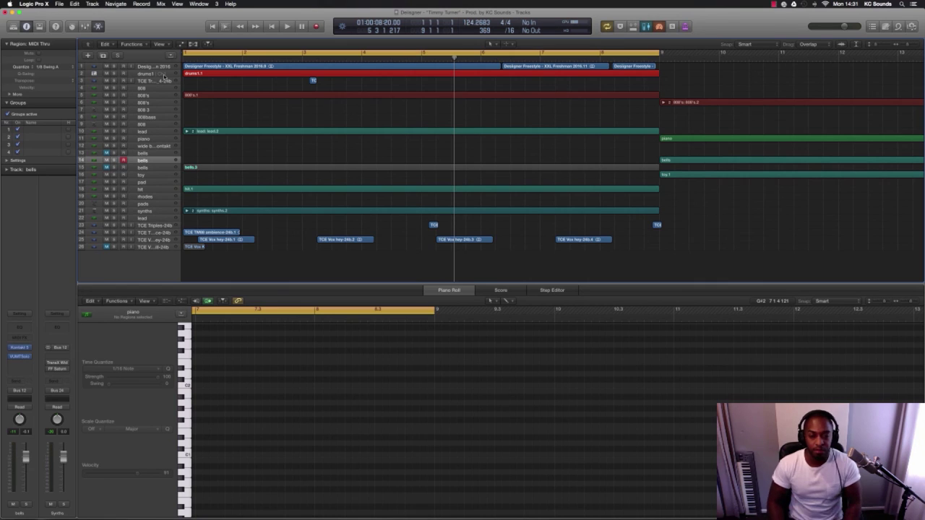
click(366, 73)
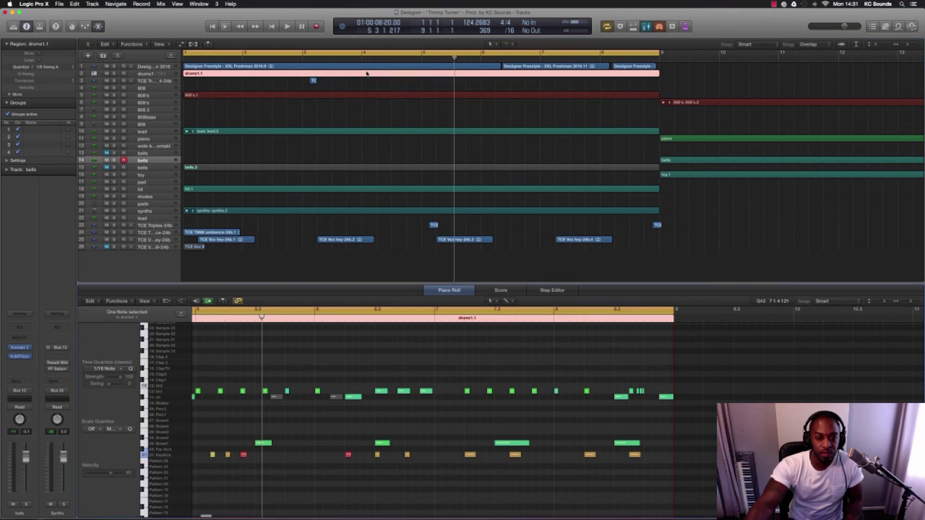
scroll(427, 378, left, 10)
scroll(433, 380, down, 1)
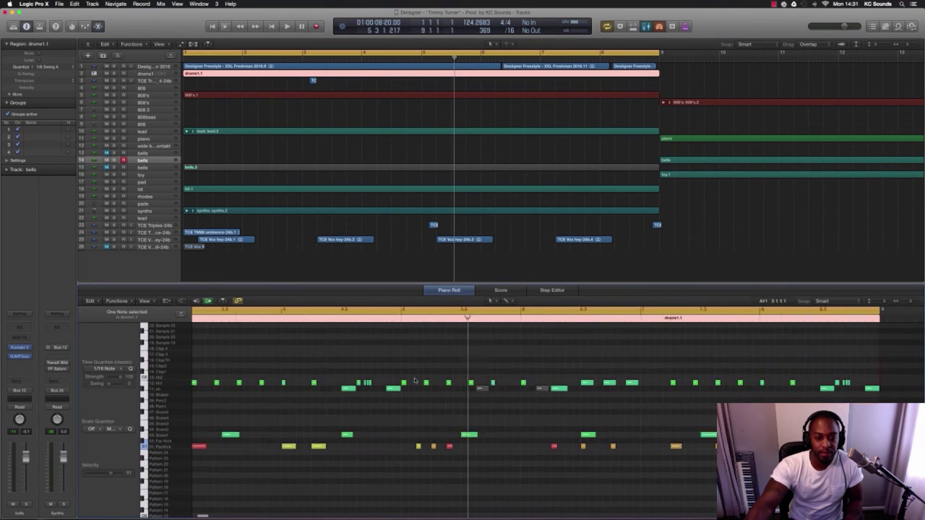
scroll(446, 387, up, 4)
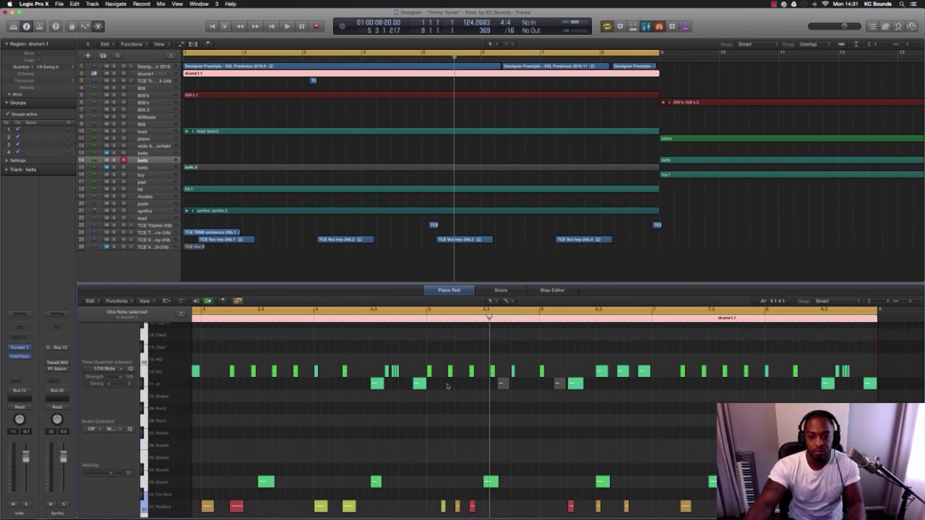
drag(547, 354, 860, 369)
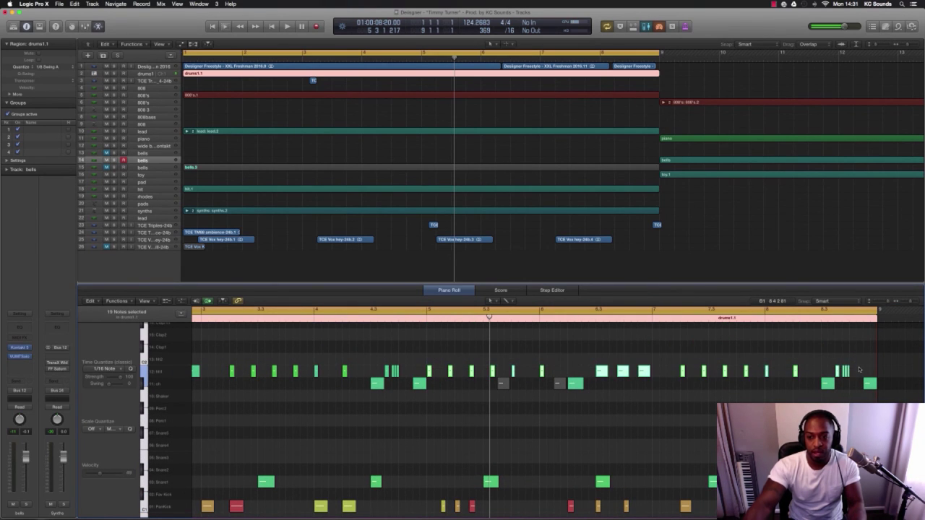
key(ctrl+m)
scroll(795, 372, left, 10)
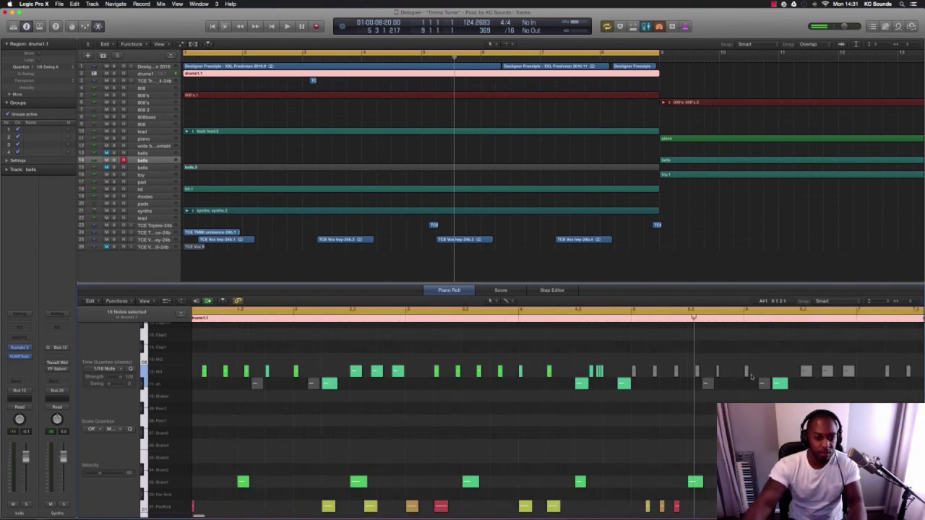
scroll(751, 375, down, 3)
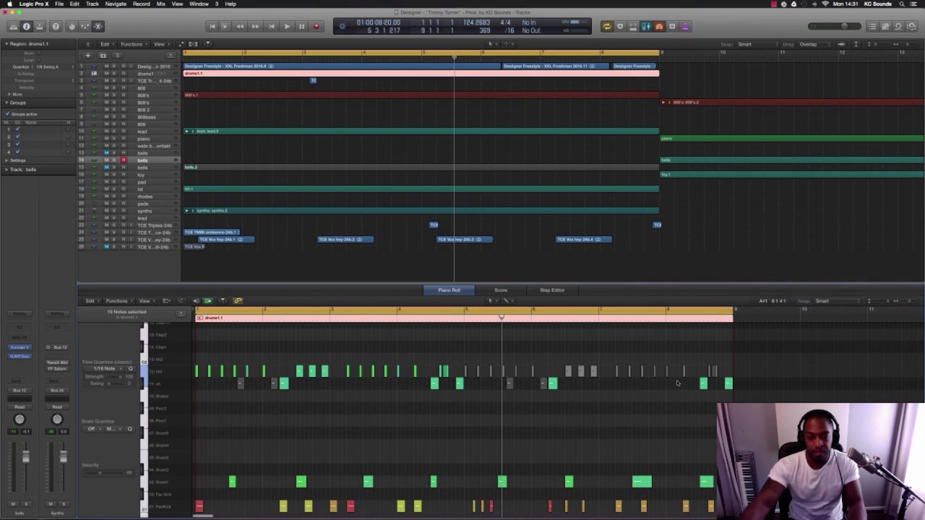